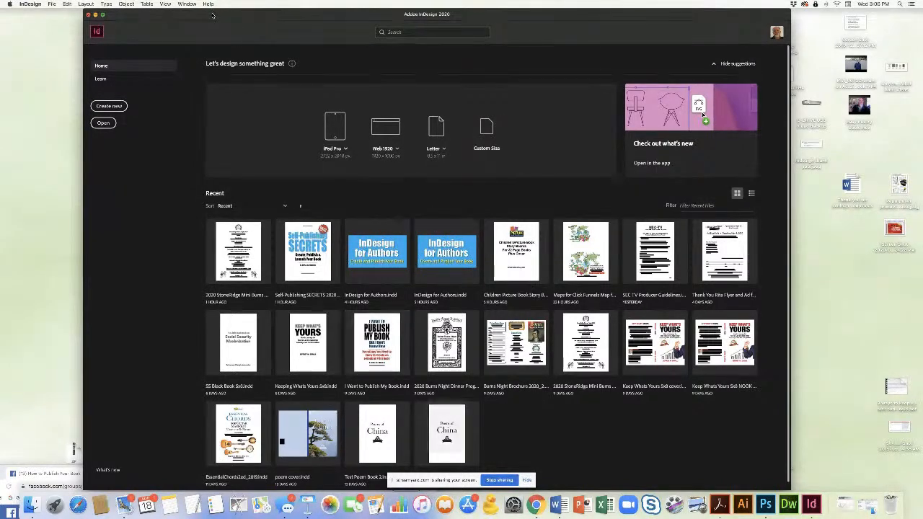
left_click_drag(227, 16, 248, 16)
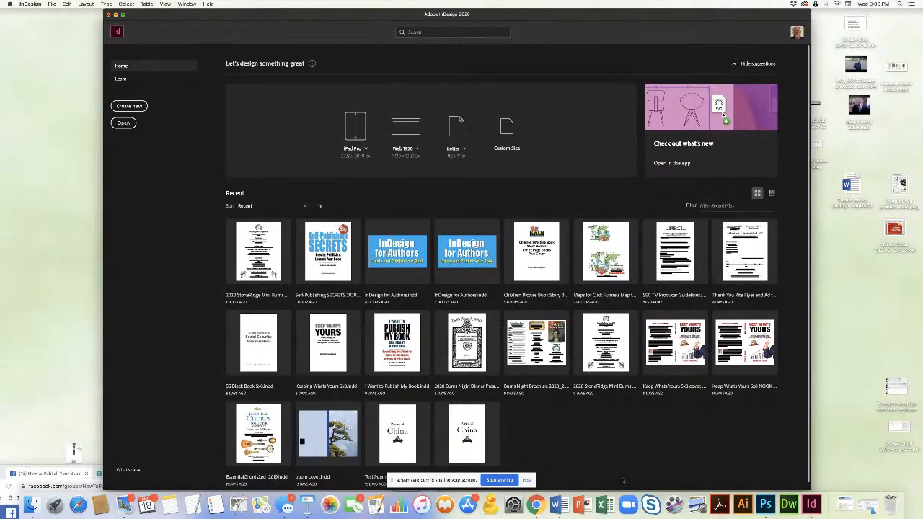
left_click(724, 502)
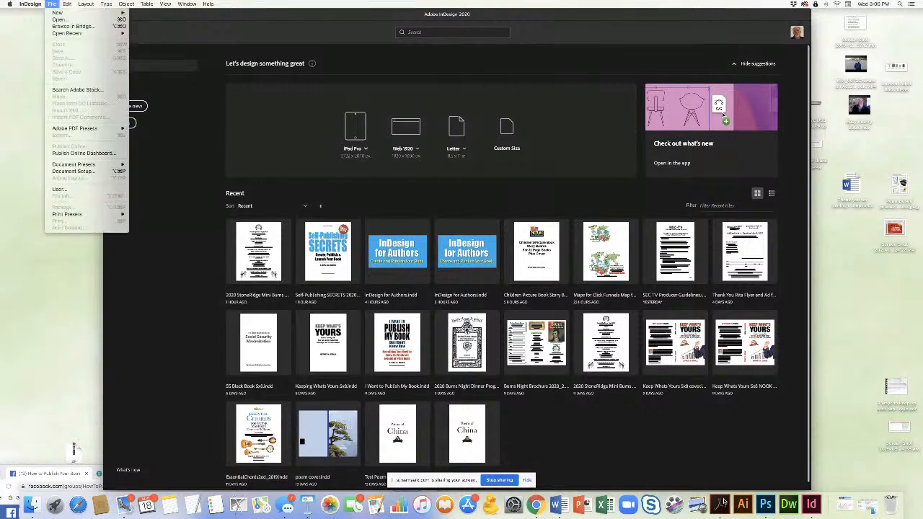
right_click(725, 502)
left_click(722, 481)
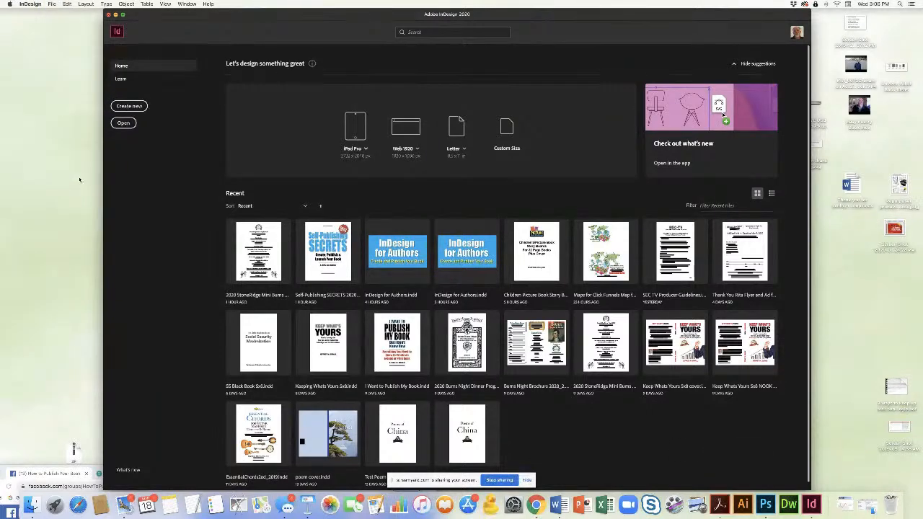
left_click(50, 5)
mouse_move(86, 4)
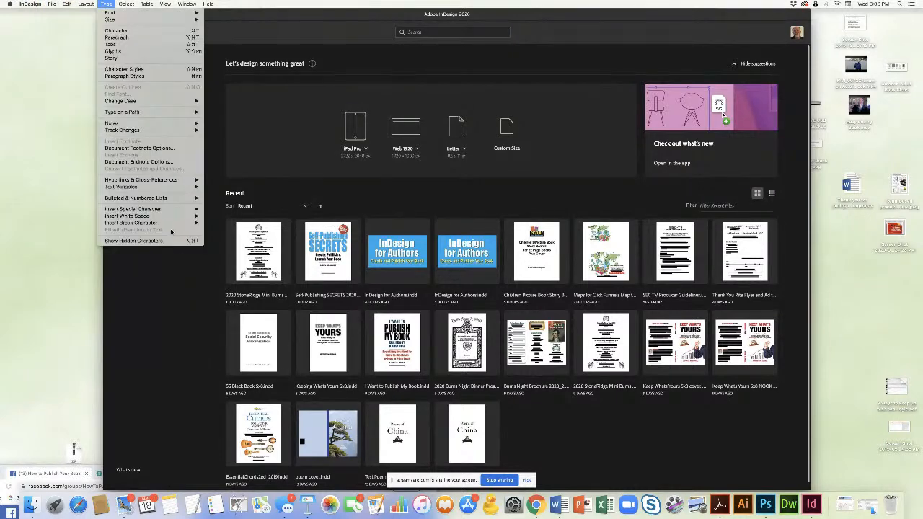
left_click(164, 319)
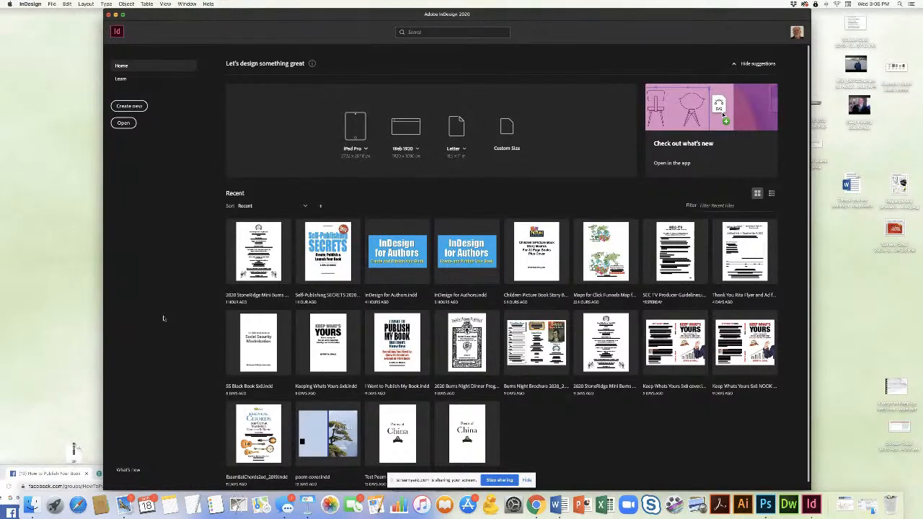
mouse_move(321, 16)
left_mouse_down()
mouse_move(303, 11)
mouse_move(316, 13)
left_mouse_up()
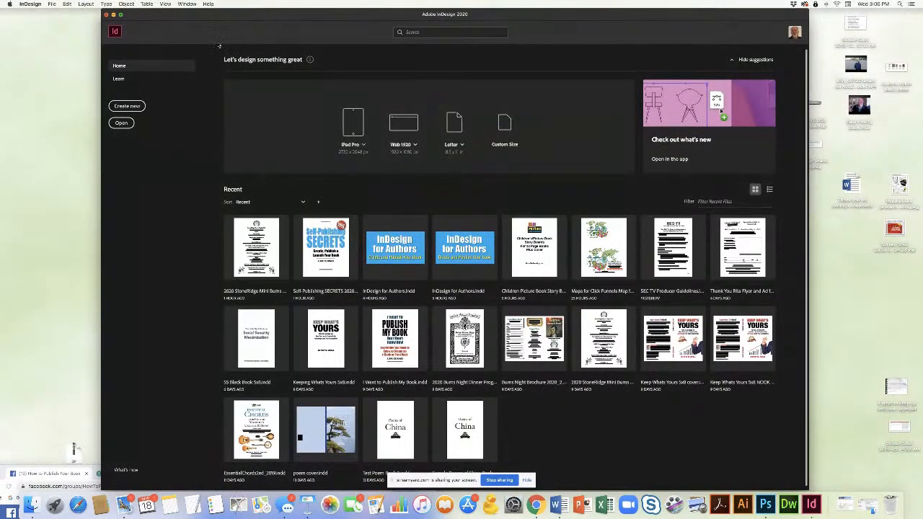
Start a new document from the default preset and set its units to inches
left_click(126, 106)
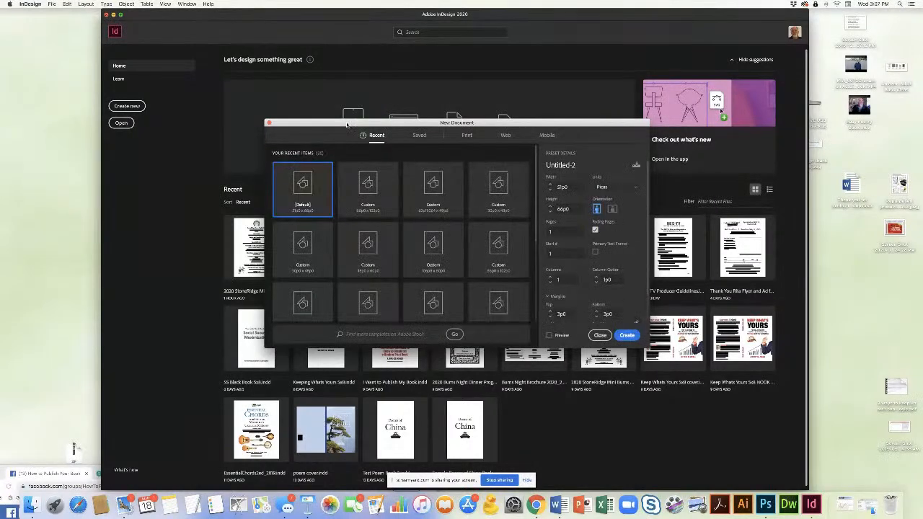
left_click_drag(347, 126, 328, 105)
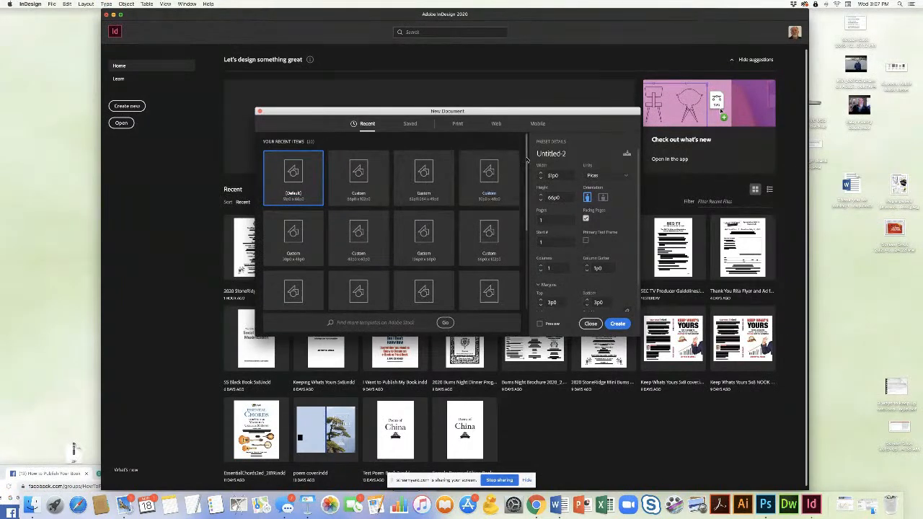
scroll(523, 166, "up", 2)
left_click(626, 177)
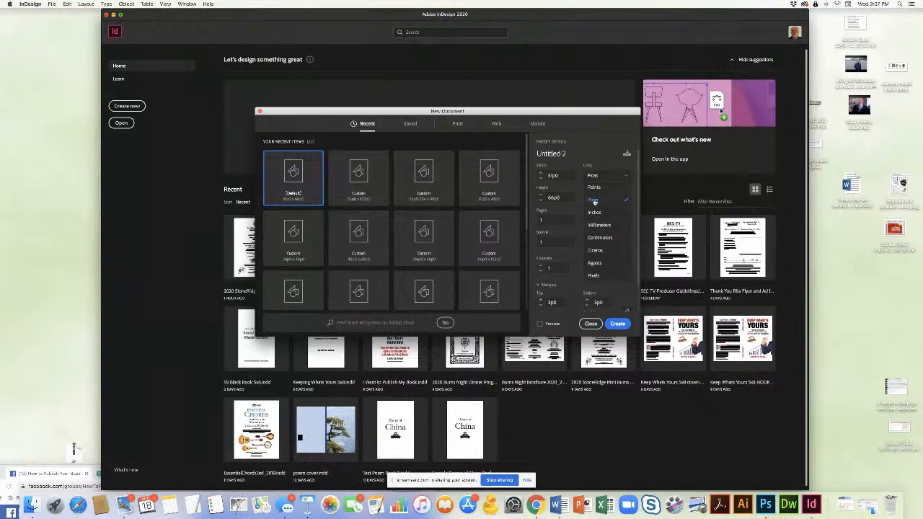
left_click(595, 213)
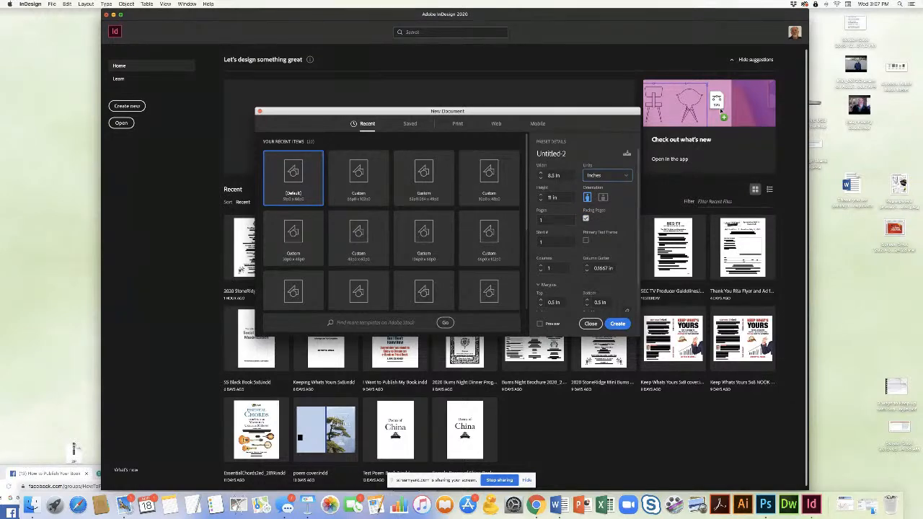
Set the number of pages to 3 and create the document
left_click(536, 222)
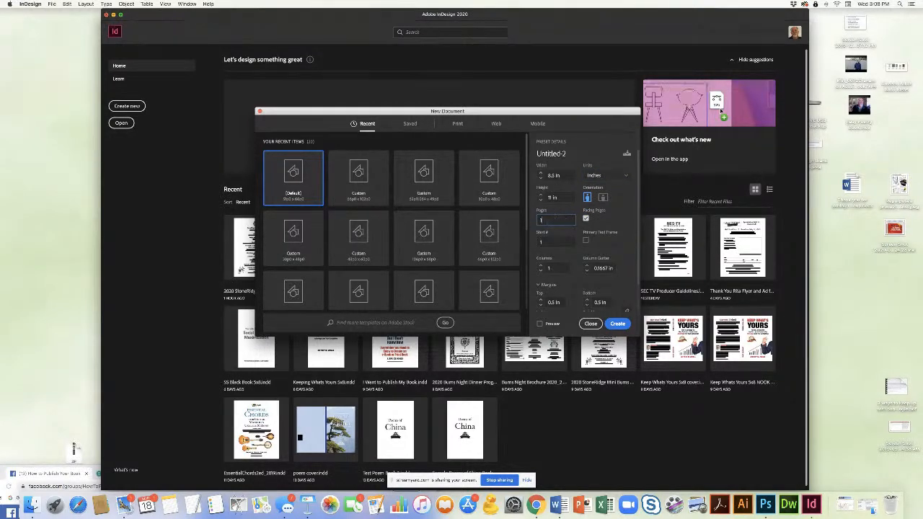
type("3")
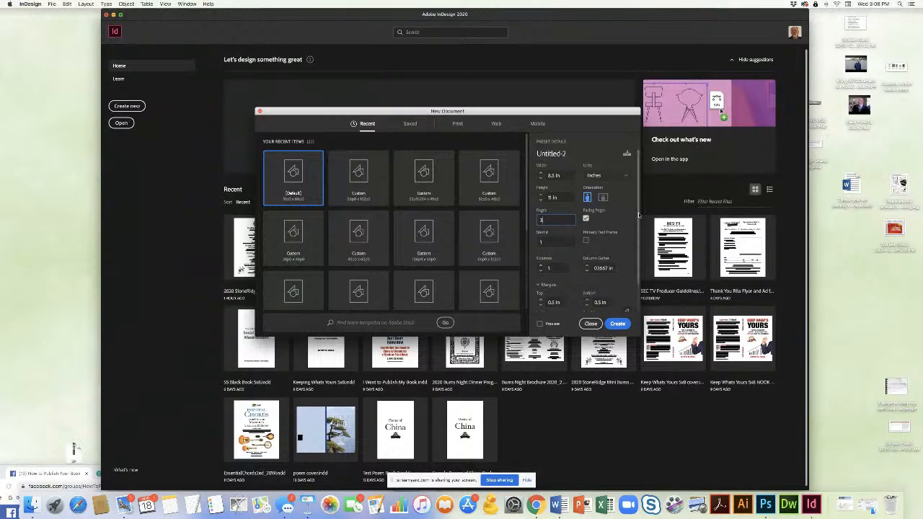
scroll(638, 215, "down", 3)
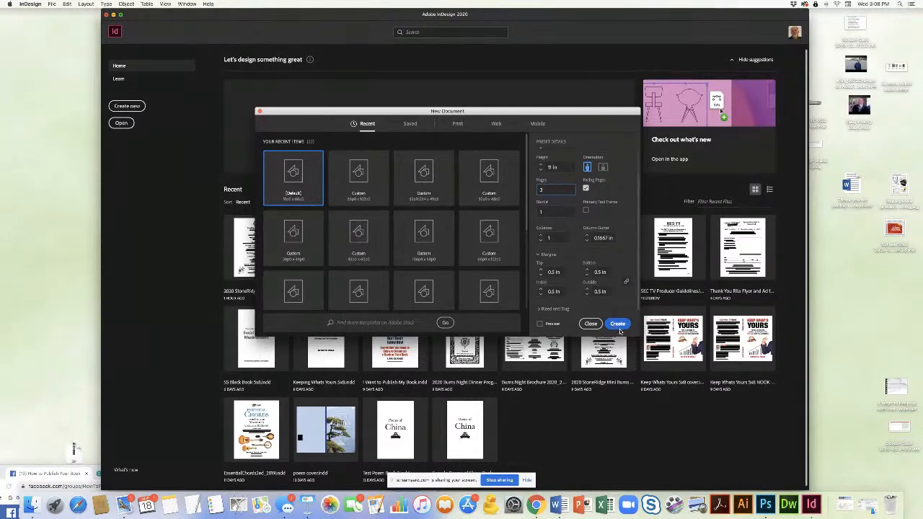
left_click(618, 324)
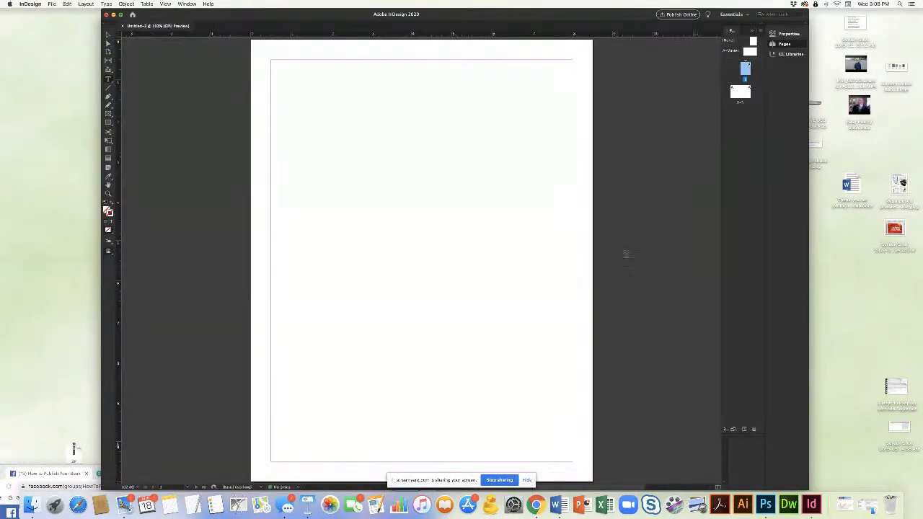
Widen the application window and look over the new document's blank pages
left_click_drag(356, 13, 346, 14)
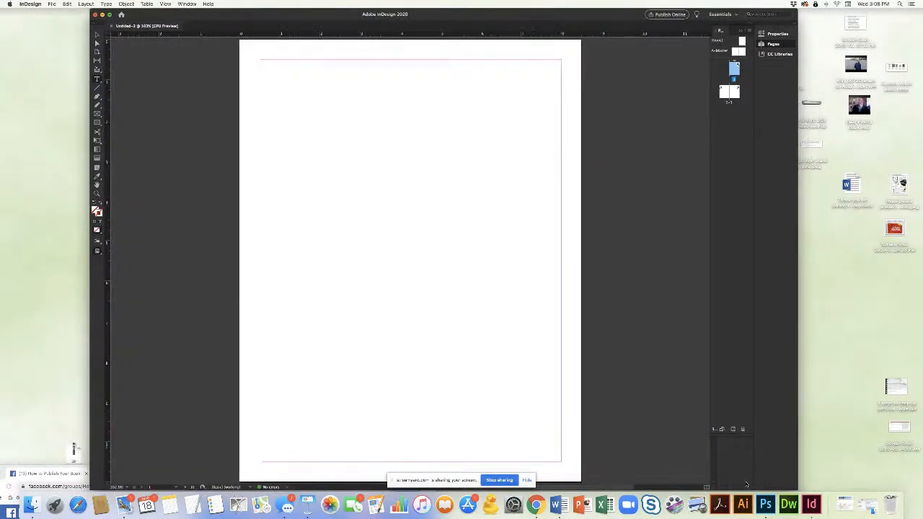
left_click_drag(795, 489, 894, 481)
scroll(424, 232, "down", 1)
scroll(424, 232, "down", 10)
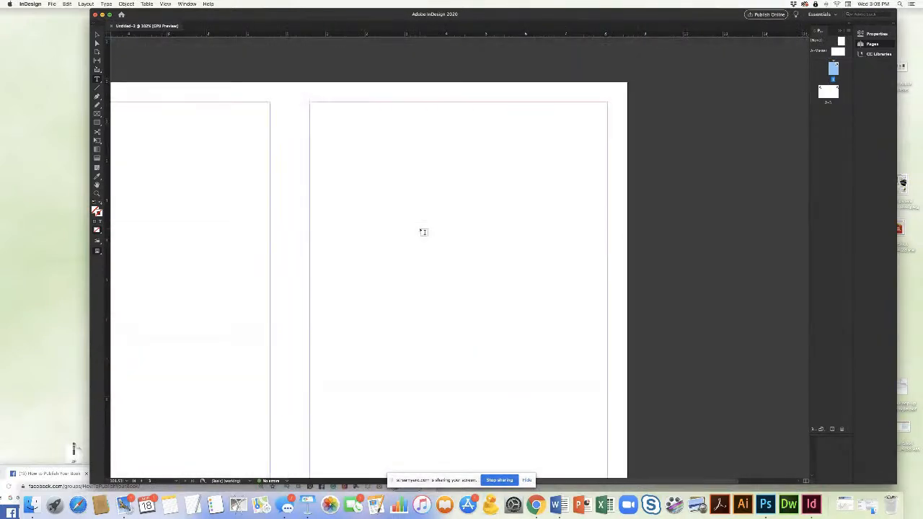
scroll(423, 231, "up", 10)
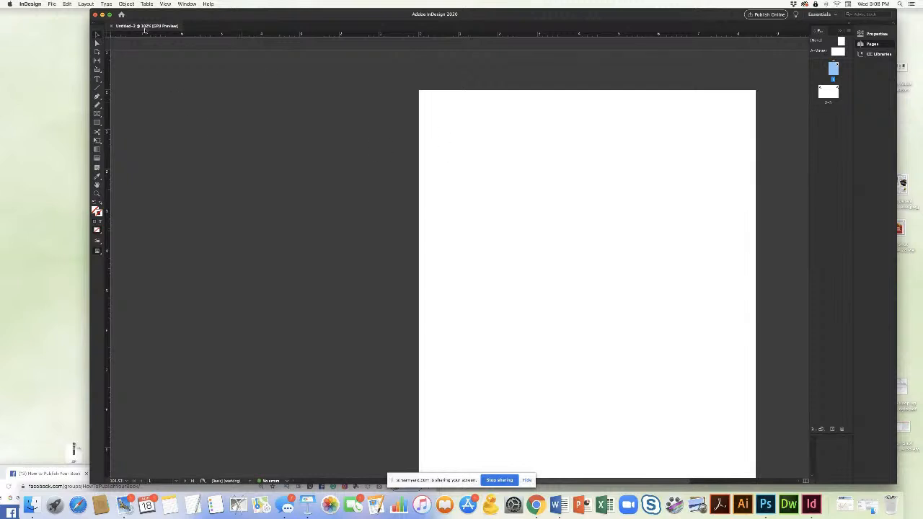
scroll(534, 166, "right", 5)
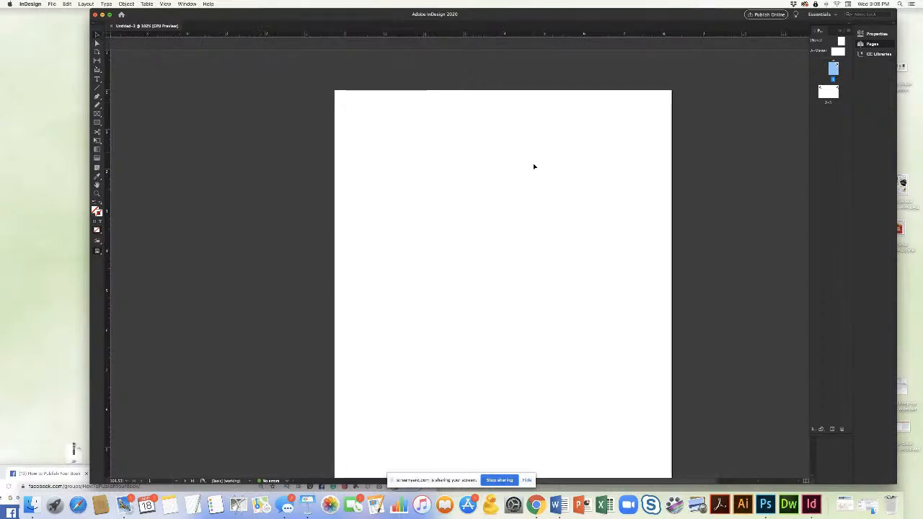
scroll(534, 167, "down", 2)
scroll(535, 166, "down", 1)
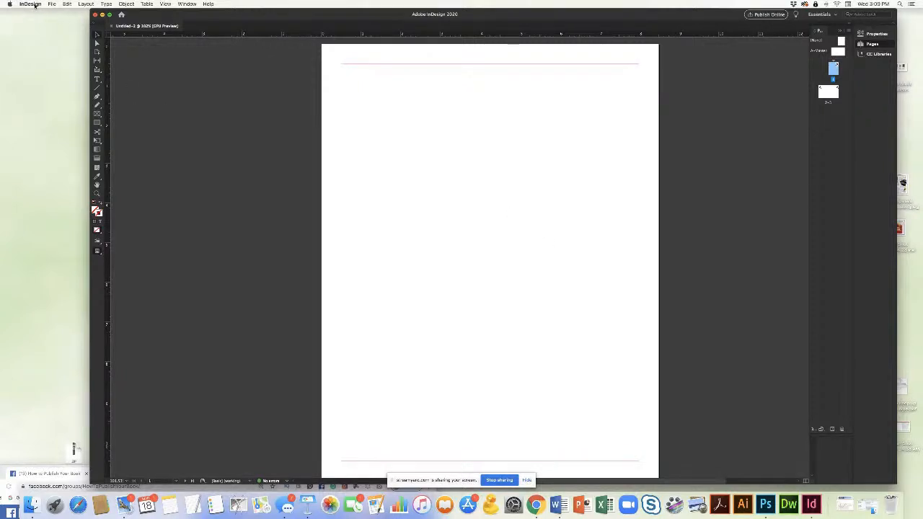
Set the interface preferences to the lightest color theme with Match Pasteboard to Theme Color turned off
left_click(34, 5)
mouse_move(51, 3)
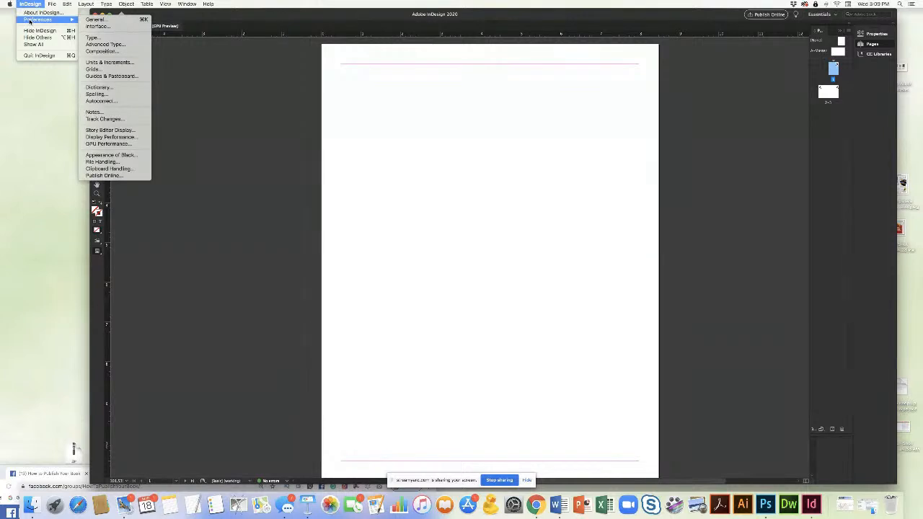
left_click(96, 27)
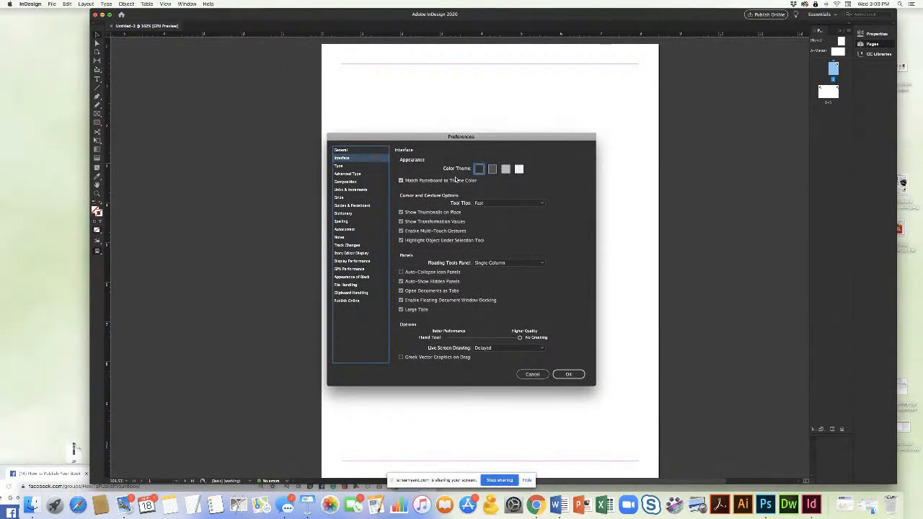
left_click(401, 180)
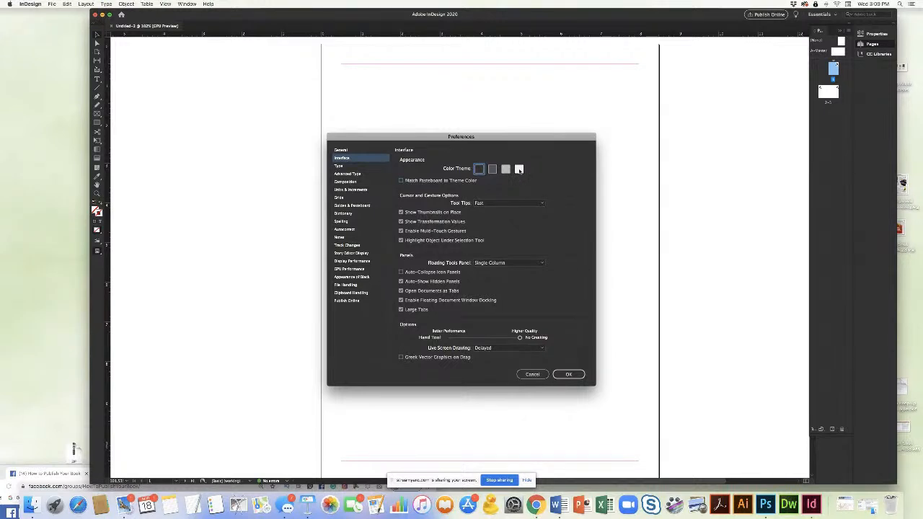
left_click(519, 169)
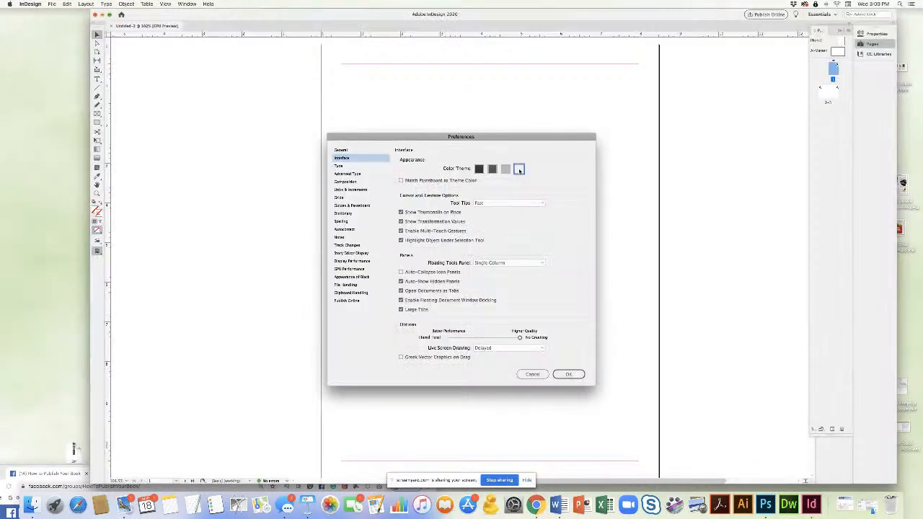
left_click(569, 374)
Undock the toolbox and float it over the pasteboard beside the first page
left_click(387, 300, "alt+super")
left_click(387, 299, "alt+super")
left_click(386, 299, "alt+super")
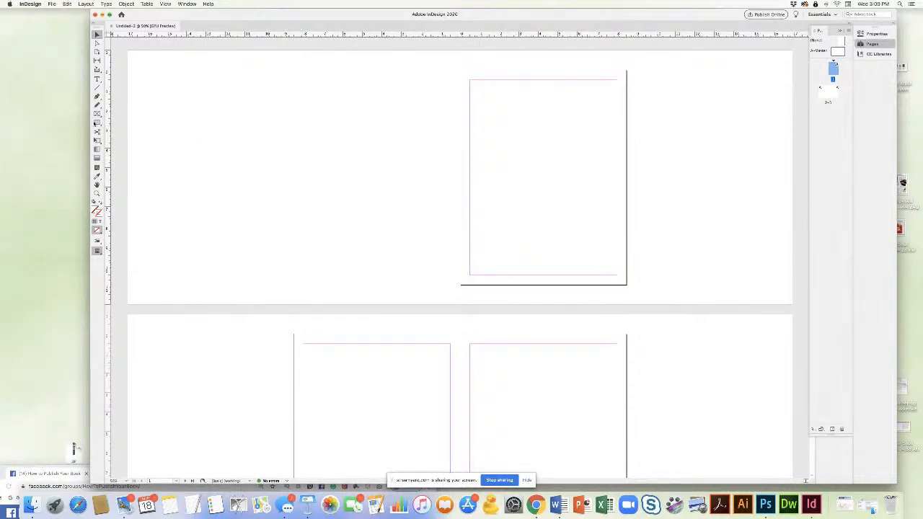
left_click(97, 122)
left_click_drag(99, 24, 146, 65)
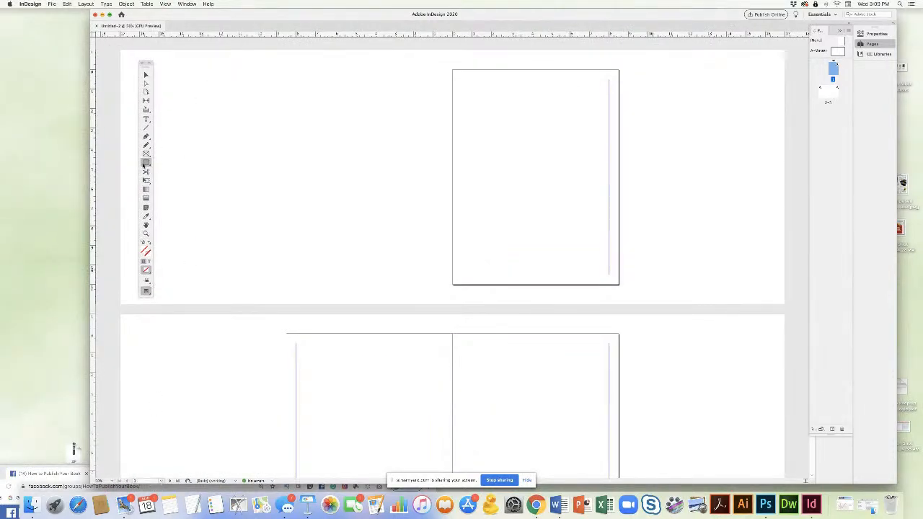
Draw a rectangle about 4.5 by 3 inches on the first page and give it a 4 pt stroke
left_click(146, 163)
left_click_drag(478, 124, 565, 185)
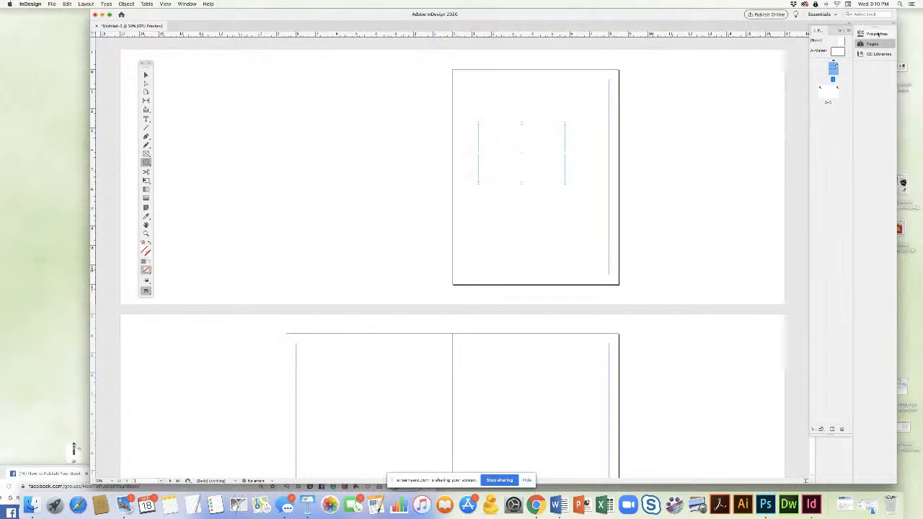
left_click(186, 3)
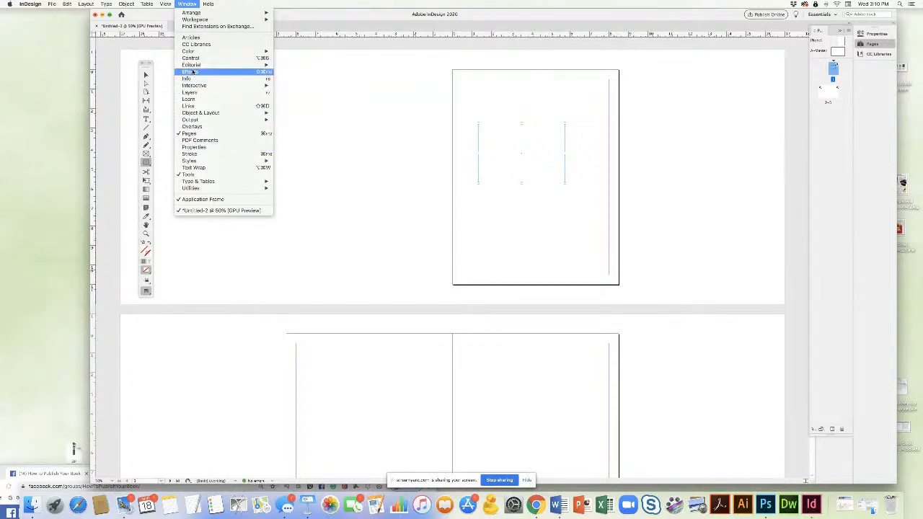
left_click(190, 155)
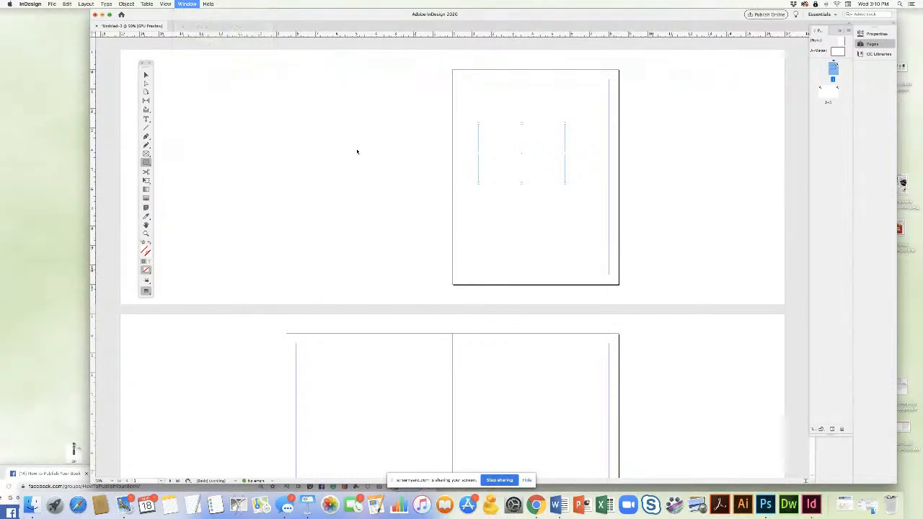
left_click(759, 39)
left_click(759, 39)
left_click(759, 39)
left_click(758, 39)
left_click(147, 76)
left_click(517, 239)
Move the rectangle off the first page onto the empty pasteboard beside it
left_click(482, 224, "super")
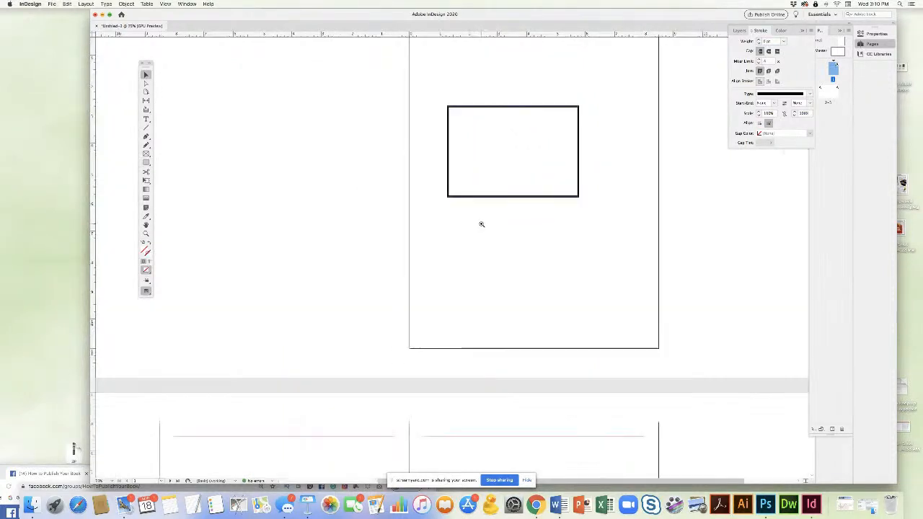
left_click(482, 224, "super")
left_click_drag(442, 98, 280, 138)
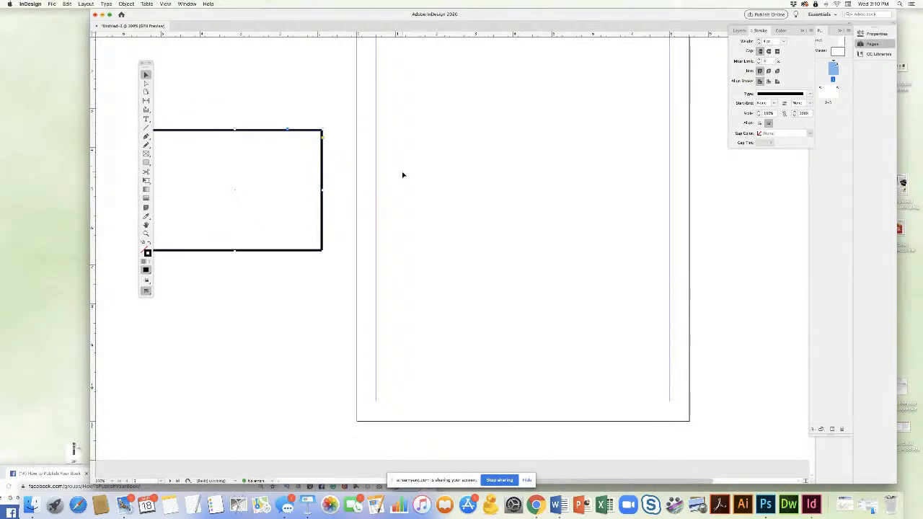
key("super+minus")
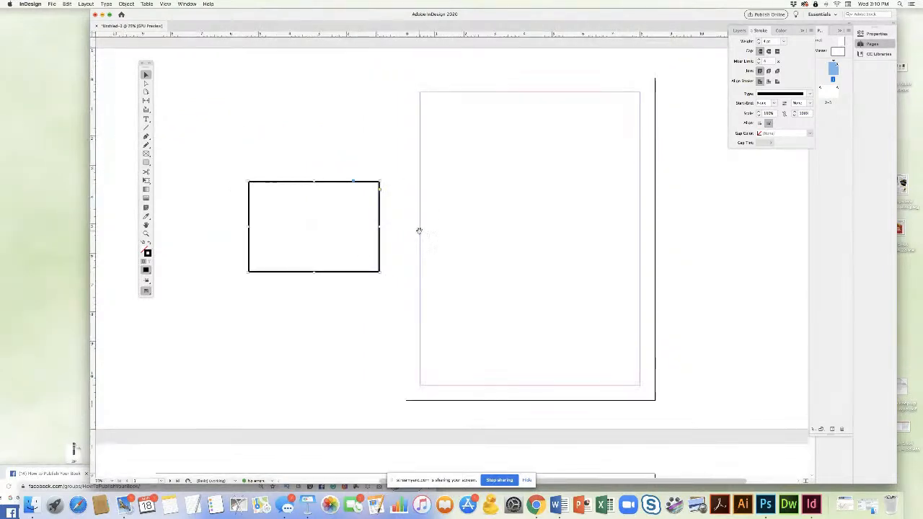
left_click_drag(419, 229, 430, 178)
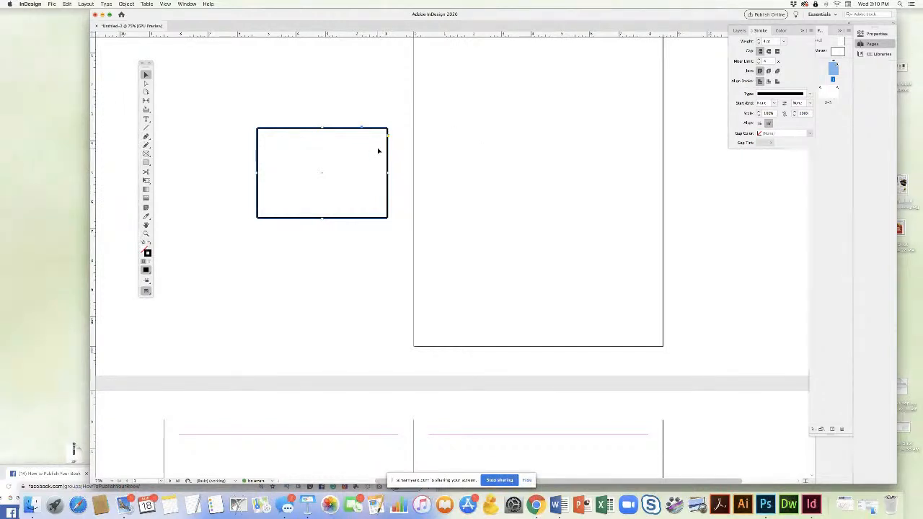
left_click_drag(335, 128, 321, 154)
scroll(463, 213, "down", 10)
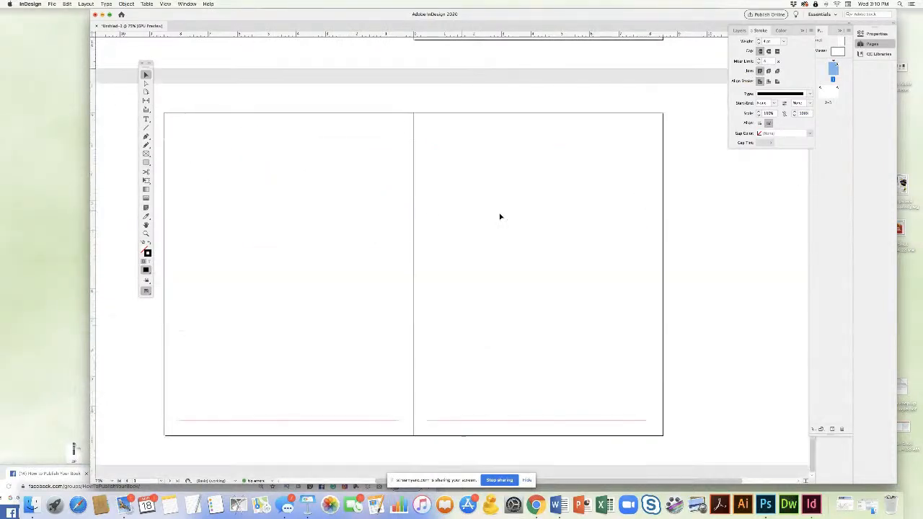
scroll(136, 324, "left", 6)
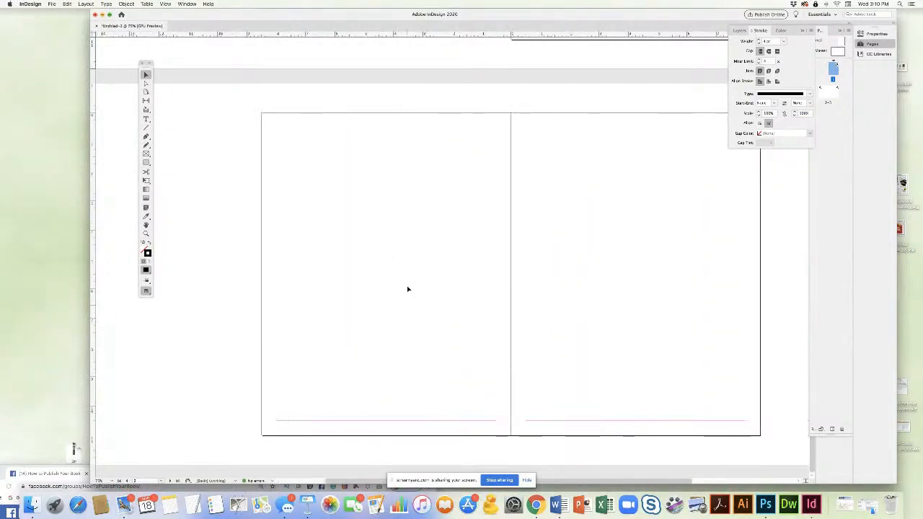
scroll(408, 289, "up", 8)
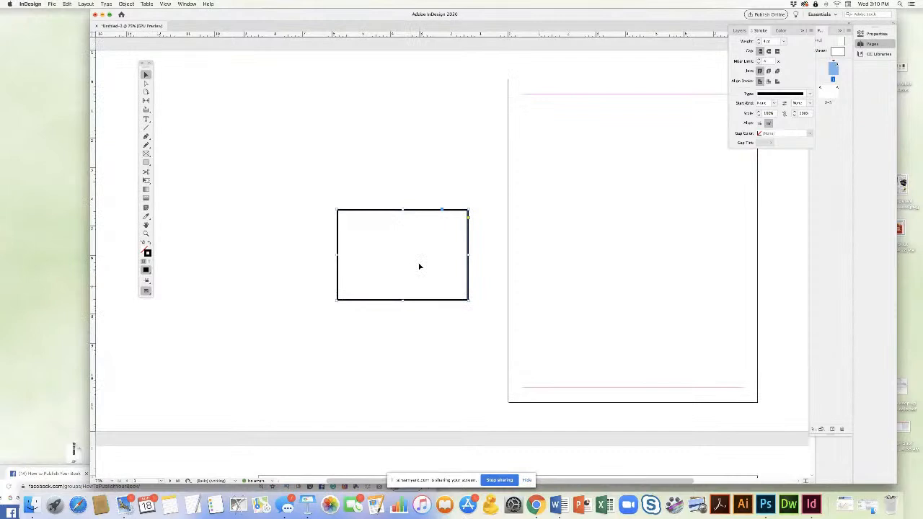
Collapse the floating Stroke panel group, reposition the application window, and widen the Pages panel to show the page spreads
scroll(419, 266, "right", 3)
scroll(419, 266, "down", 1)
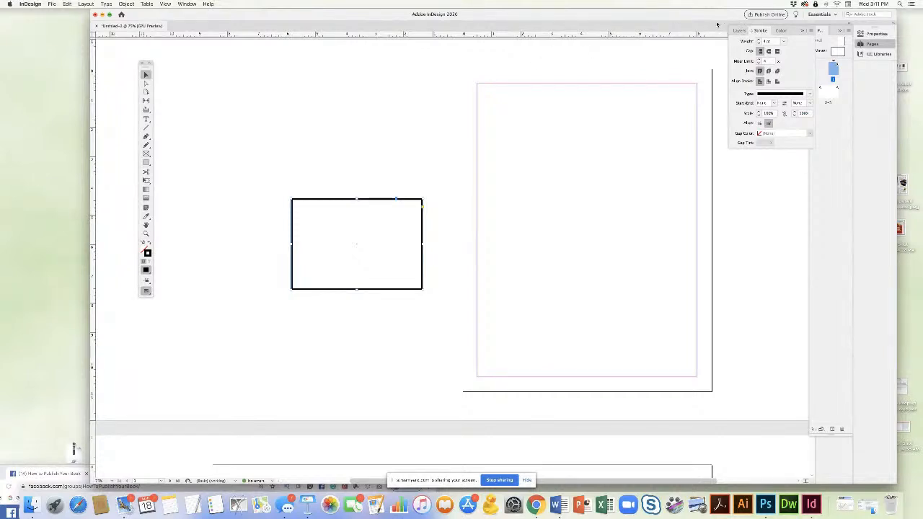
left_click(803, 31)
left_click_drag(482, 16, 444, 16)
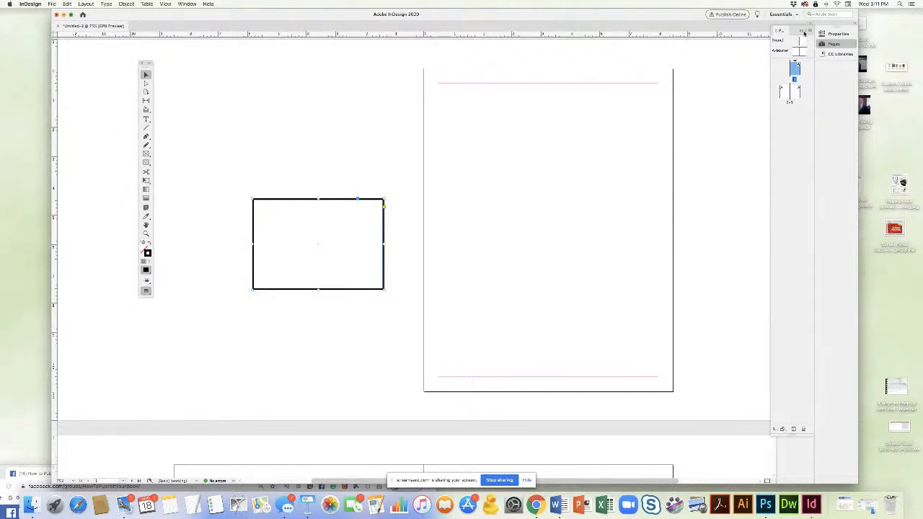
left_click_drag(770, 137, 739, 130)
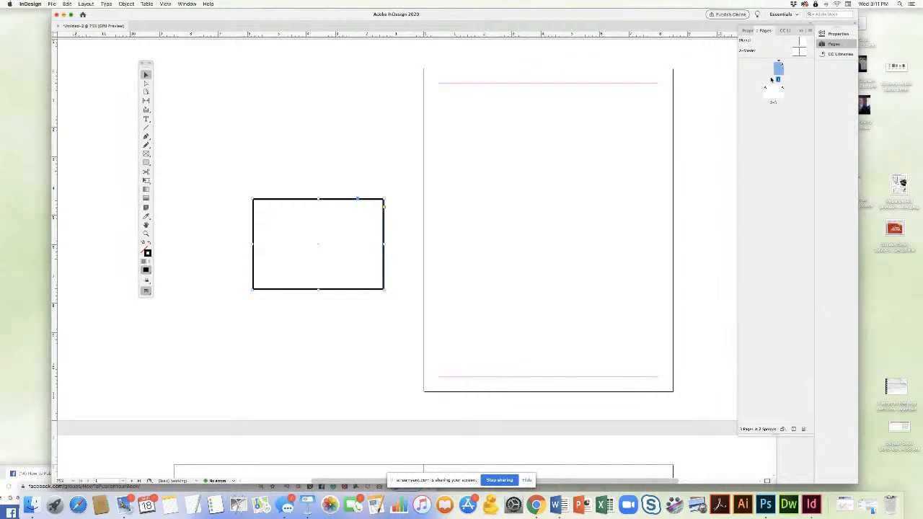
scroll(590, 144, "down", 10)
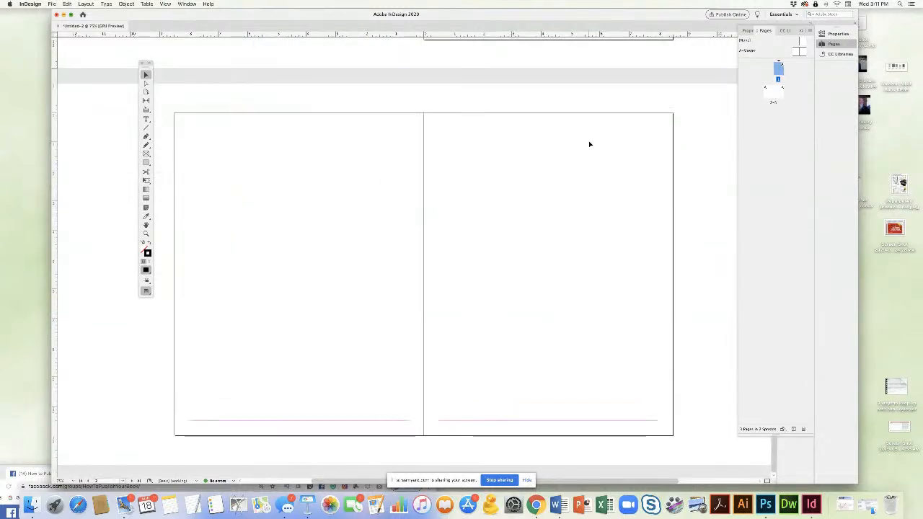
scroll(590, 144, "up", 8)
scroll(590, 144, "up", 2)
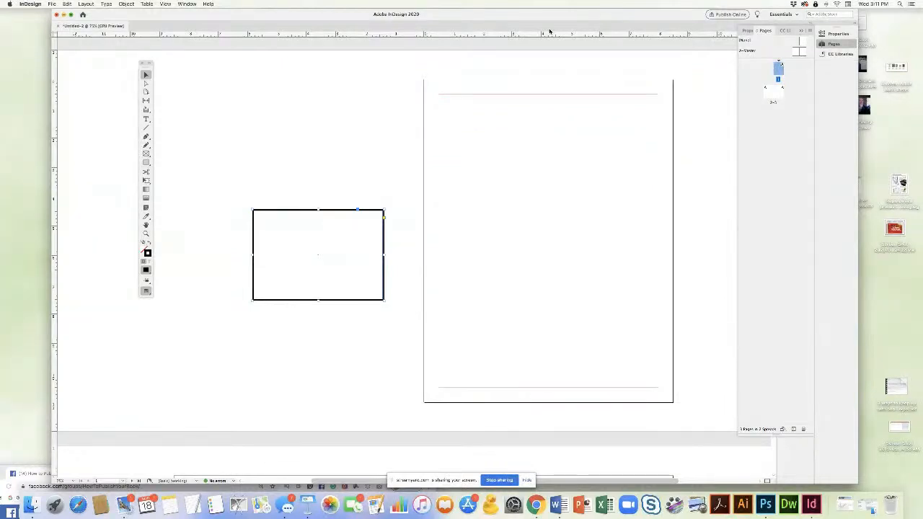
Switch the workspace to Essentials Classic and float the toolbox over the pasteboard beside the rectangle
left_click(748, 31)
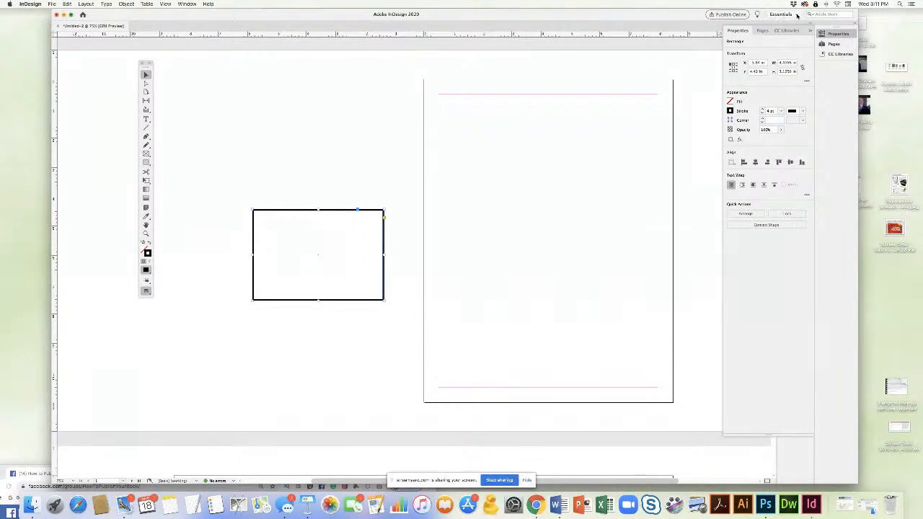
left_click(796, 14)
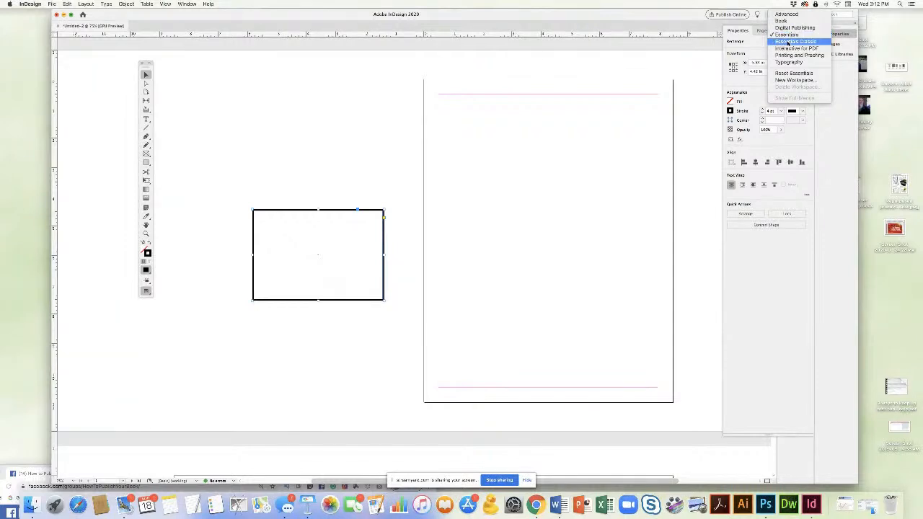
left_click(789, 42)
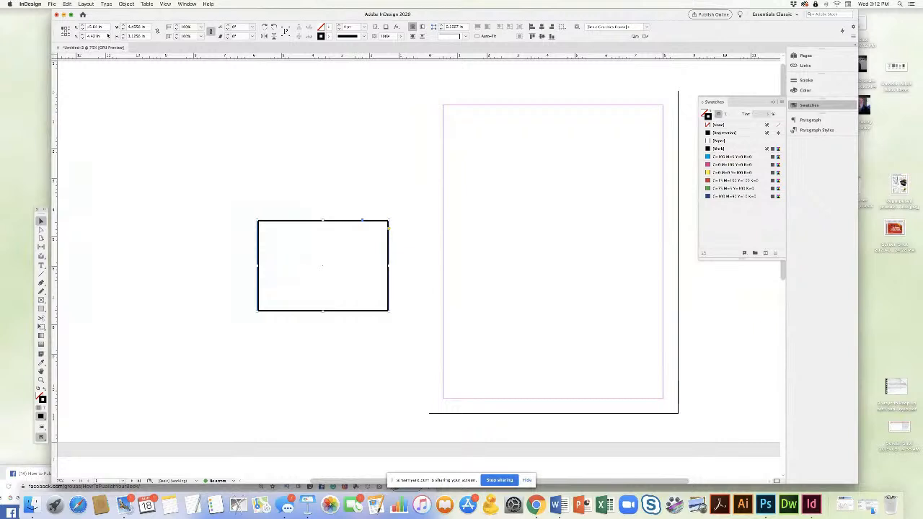
left_click(798, 15)
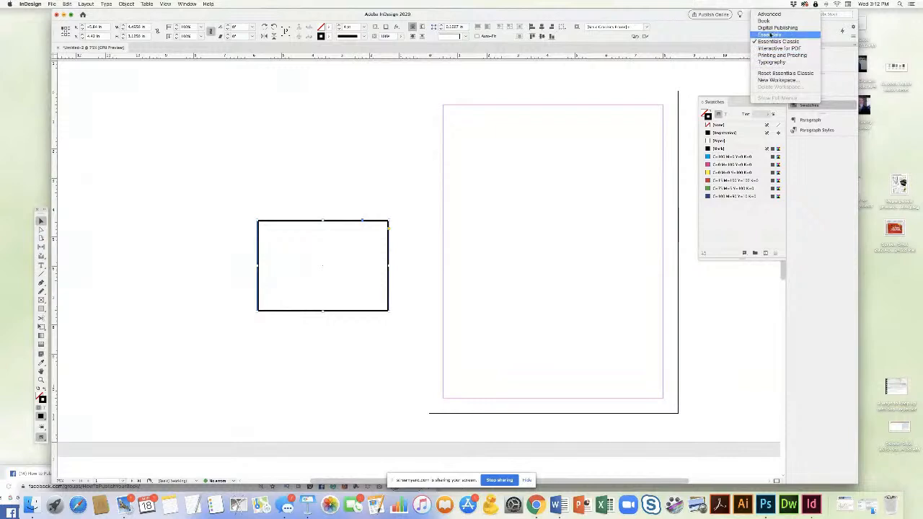
left_click(310, 109)
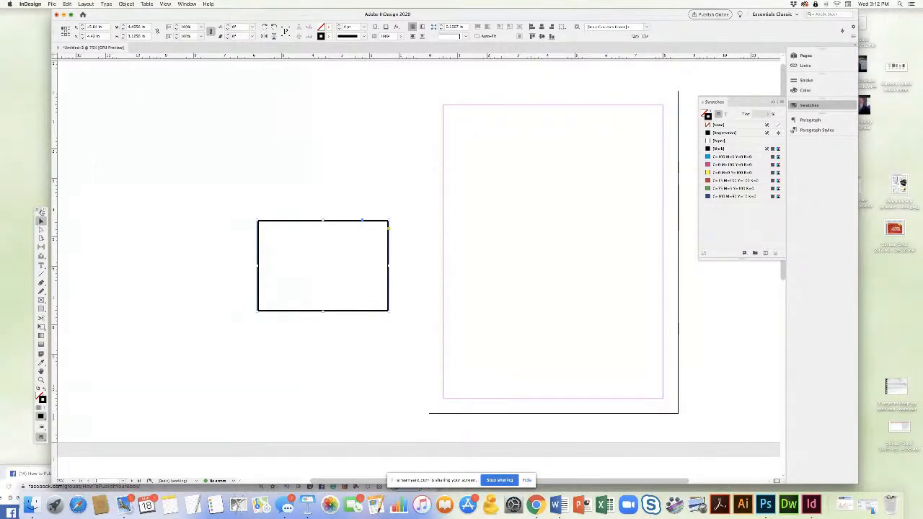
left_click_drag(42, 212, 126, 101)
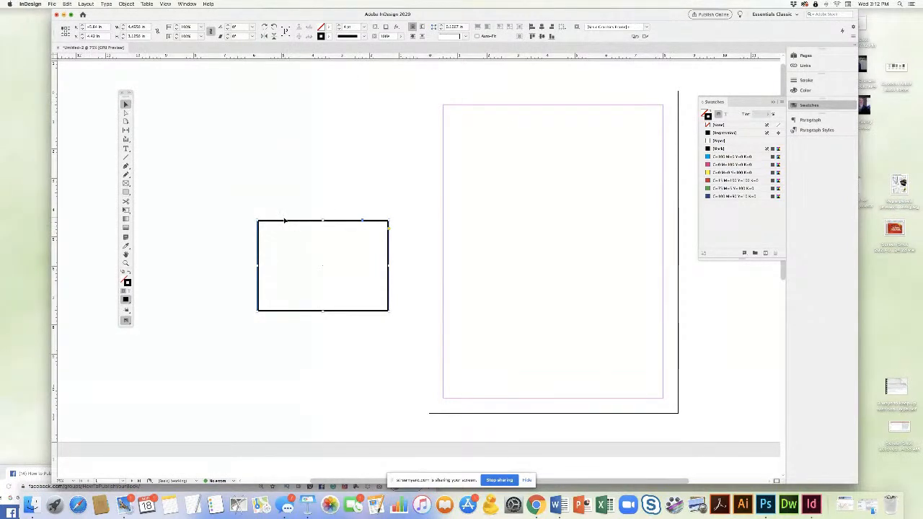
Move the rectangle from the pasteboard into the upper part of the first page and increase its stroke to 11 pt
left_click_drag(285, 222, 399, 122)
left_click_drag(527, 159, 477, 139)
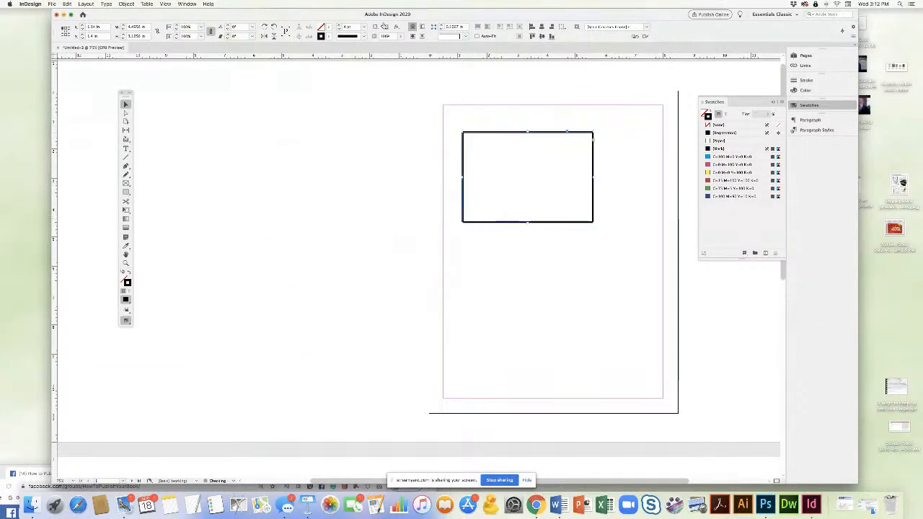
left_click(339, 26)
left_click(340, 26)
left_click(340, 26)
left_click(340, 26)
left_click(339, 25)
left_click(340, 26)
left_click(340, 26)
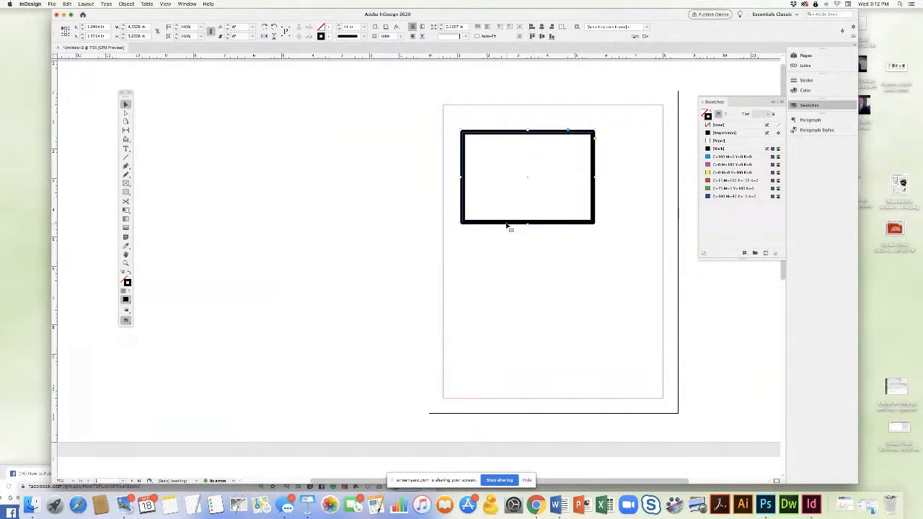
Duplicate the rectangle below the original and align the left edges of both rectangles
left_click_drag(507, 226, 529, 332)
left_click_drag(456, 118, 629, 346)
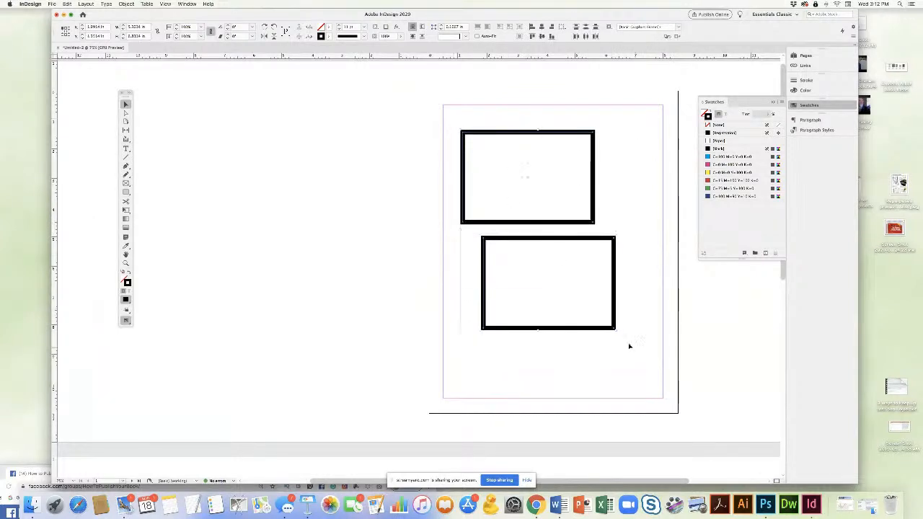
left_click(532, 28)
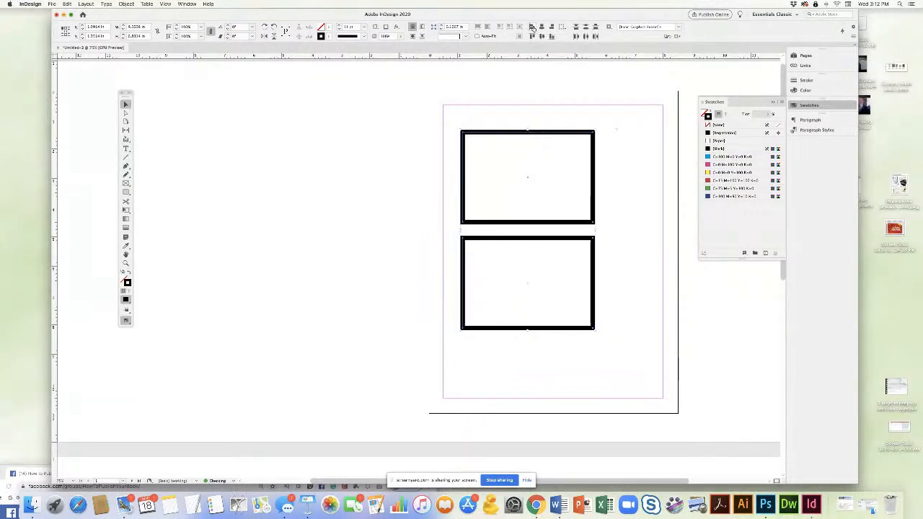
left_click(356, 152)
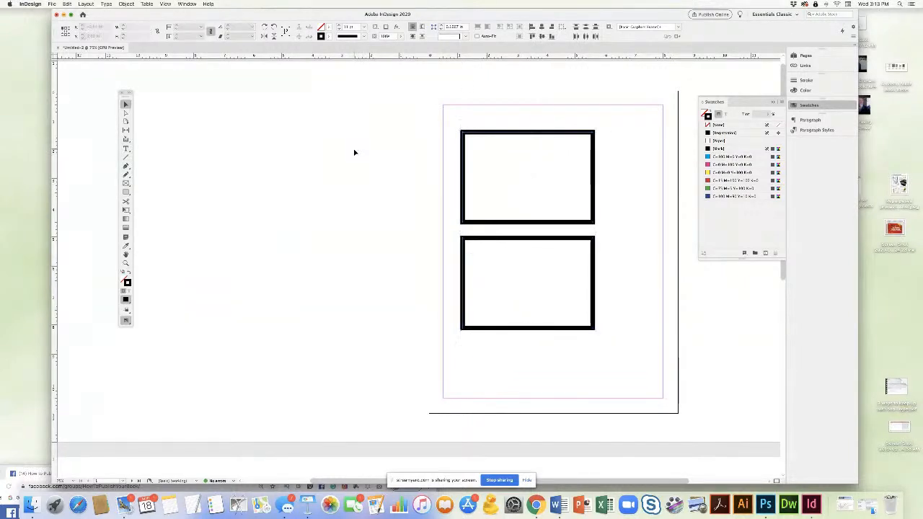
Activate the Type tool and examine the available fonts and the styles of the current font without changing them
left_click(126, 149)
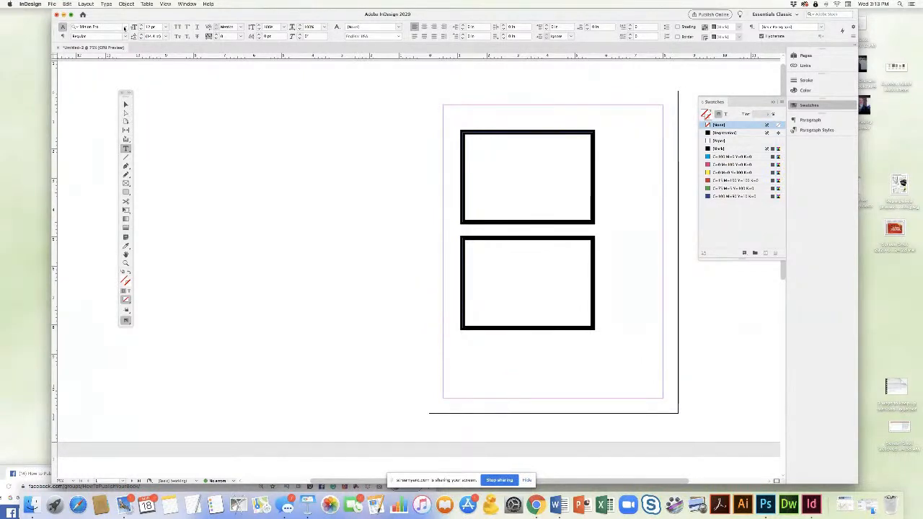
left_click(124, 27)
left_click(125, 27)
left_click(124, 27)
scroll(126, 200, "down", 10)
left_click(285, 108)
left_click(125, 36)
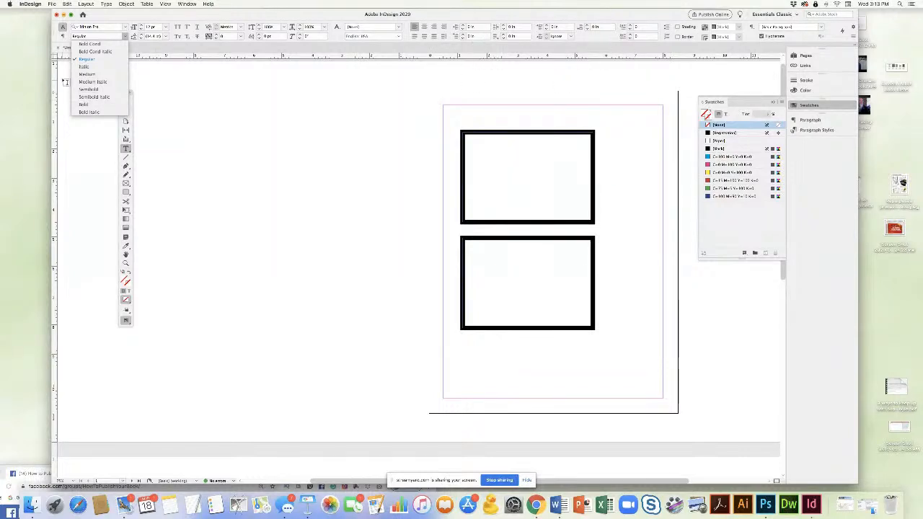
left_click(150, 115)
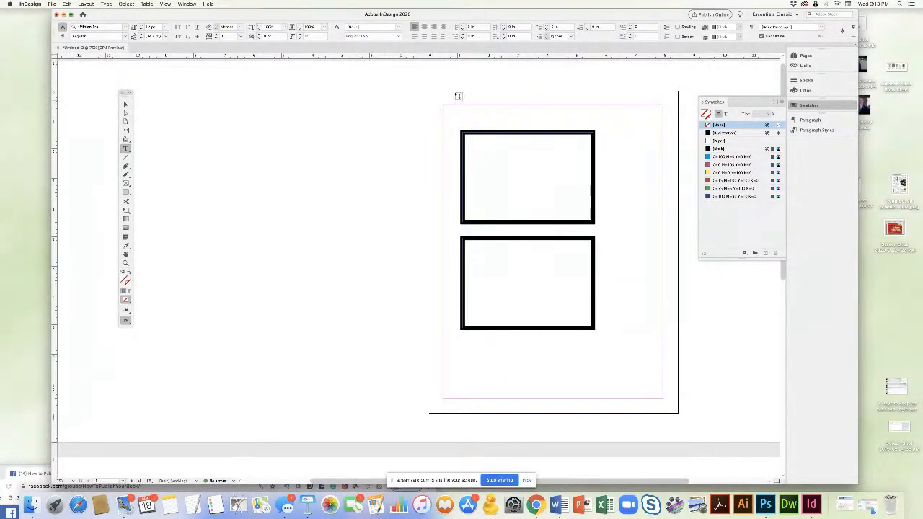
Check the list of available workspaces and move the floating toolbox farther away from the page
left_click(776, 14)
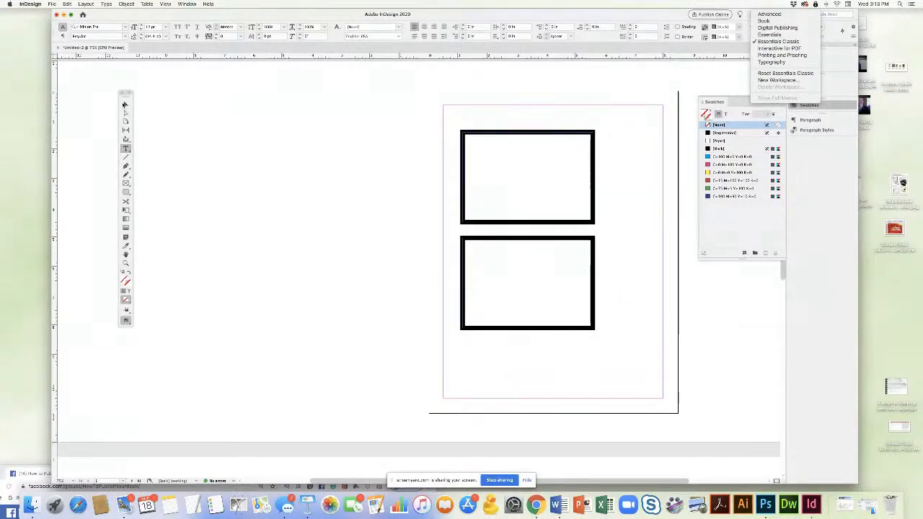
left_click(123, 95)
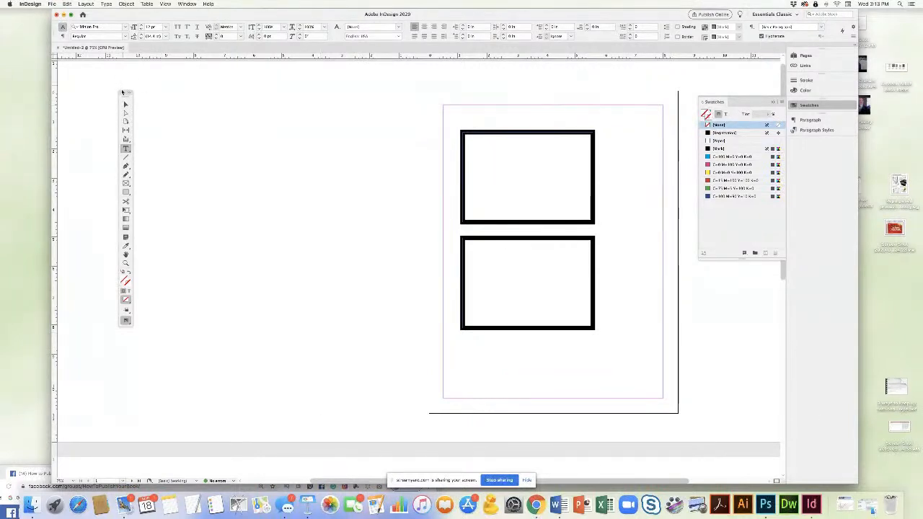
left_click_drag(125, 92, 92, 103)
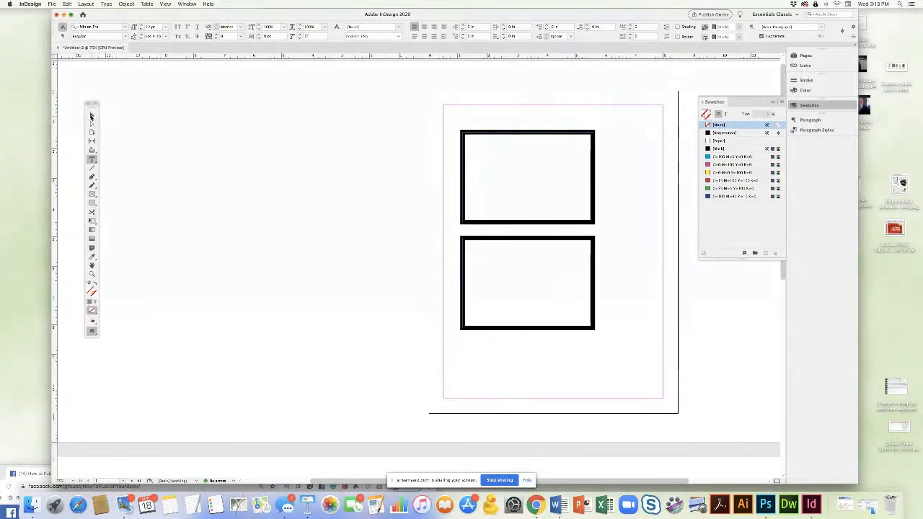
Try the Selection and Type tools and examine the tool variants grouped with the Type tool
left_click(91, 115)
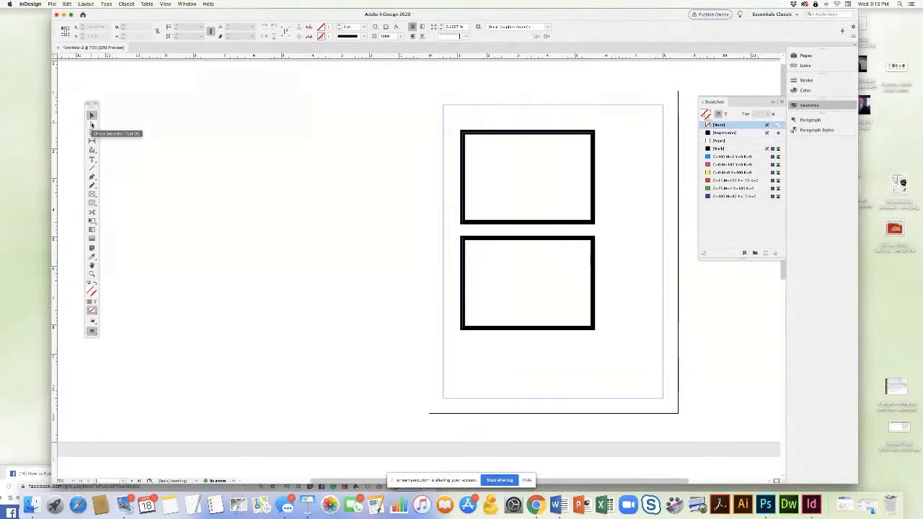
left_click(92, 160)
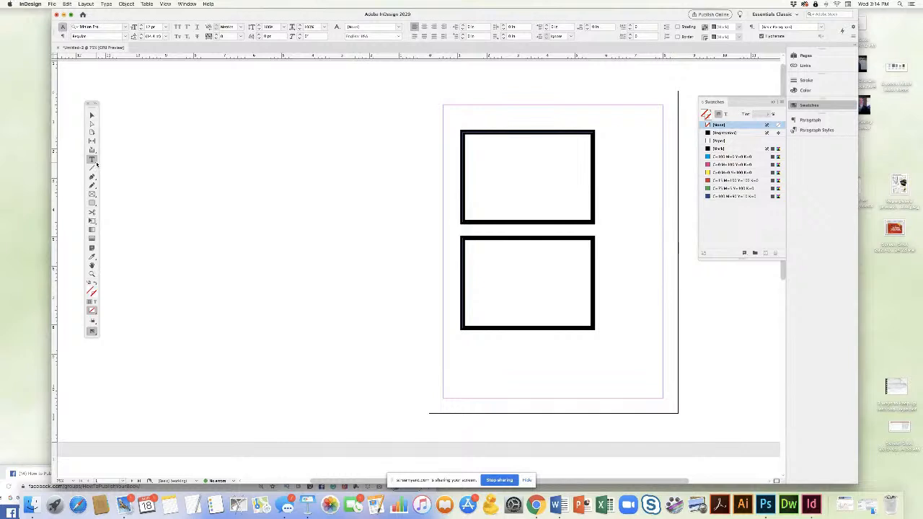
left_click(96, 165)
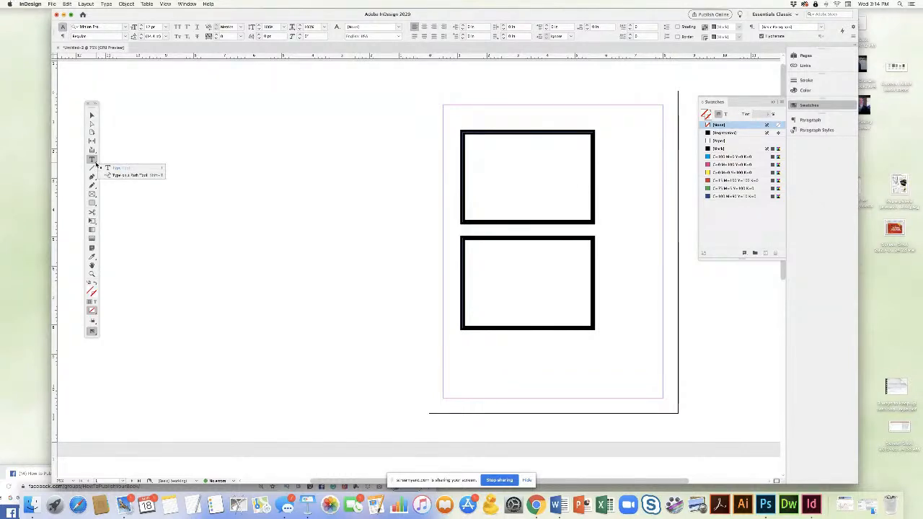
left_click(91, 160)
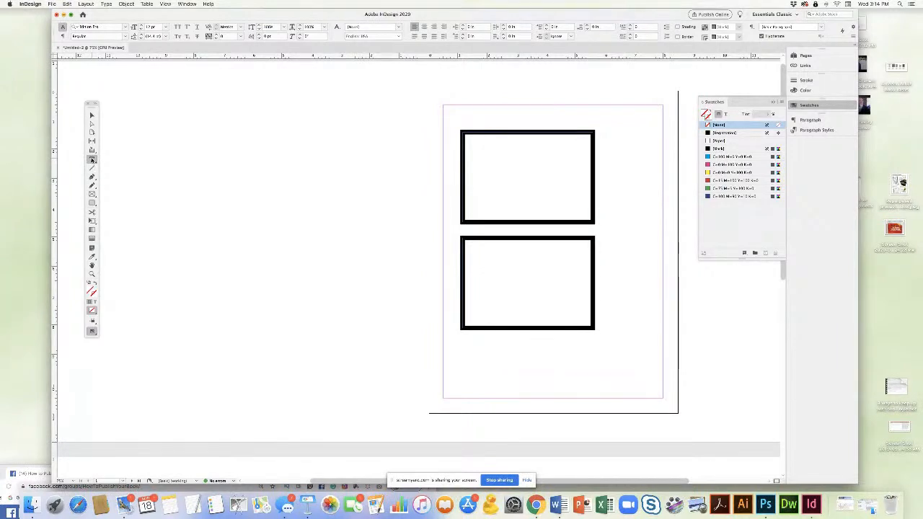
Draw an ellipse about 5.6 by 5.3 inches on the pasteboard and give it a 3 pt stroke
left_click(92, 203)
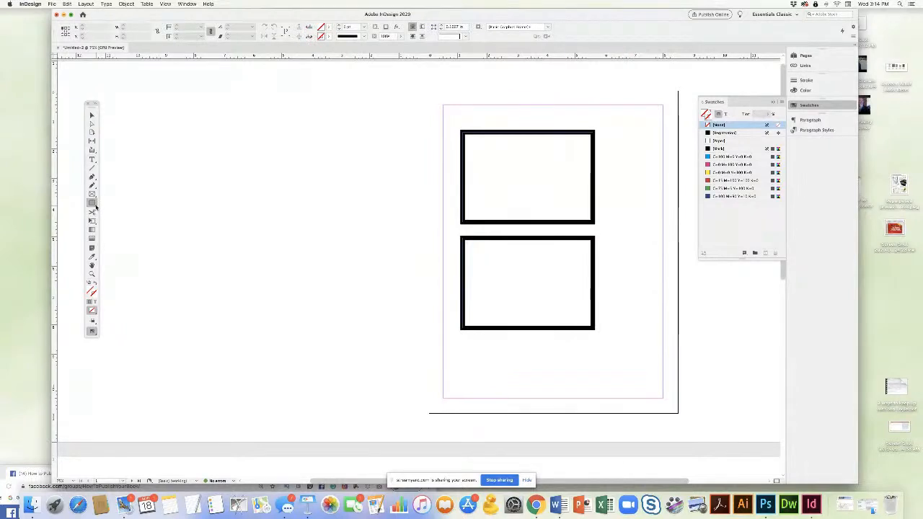
left_click(96, 206)
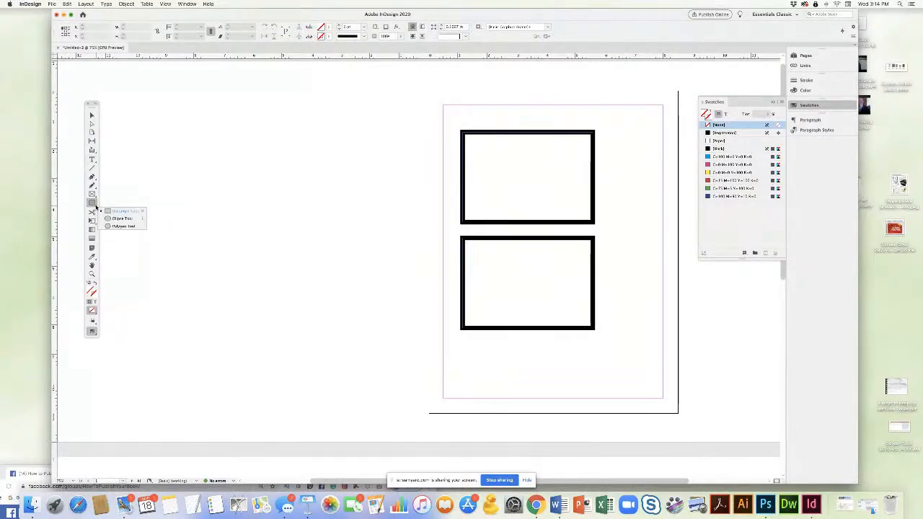
left_click(119, 220)
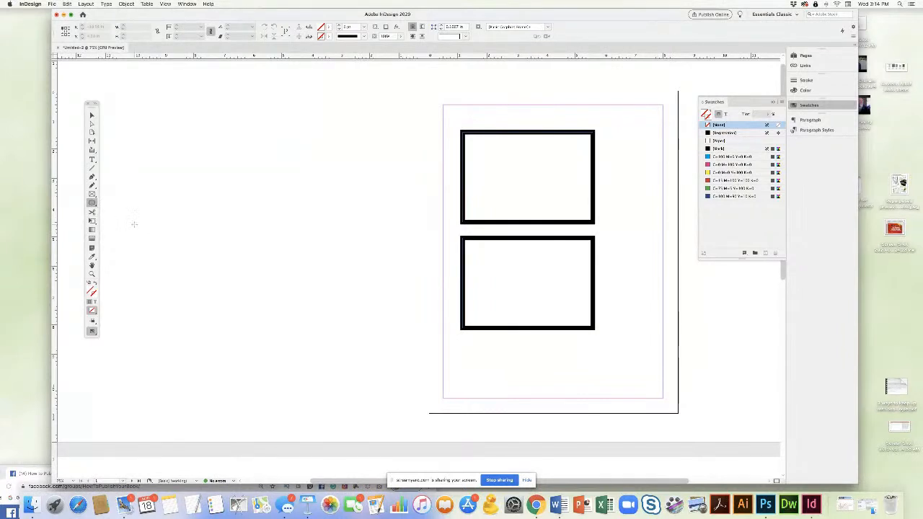
left_click_drag(208, 140, 373, 295)
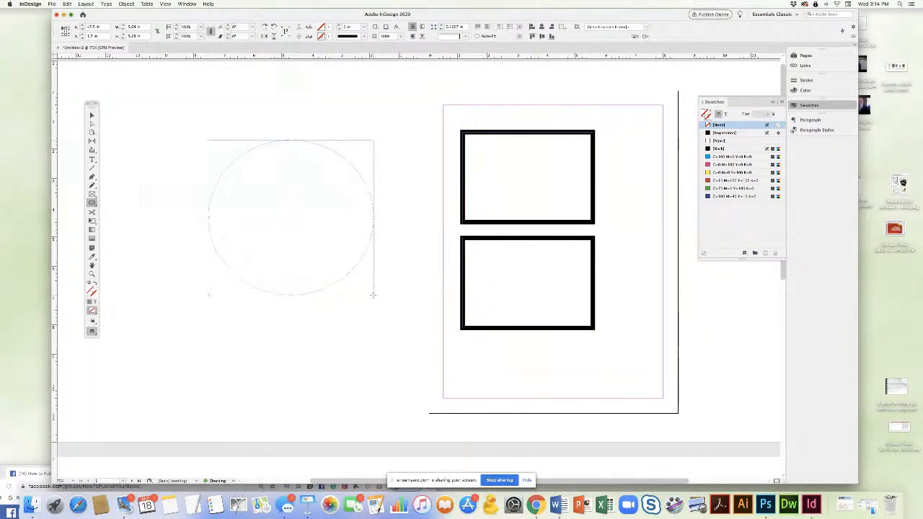
left_click(806, 81)
left_click(730, 87)
left_click(730, 87)
left_click(730, 86)
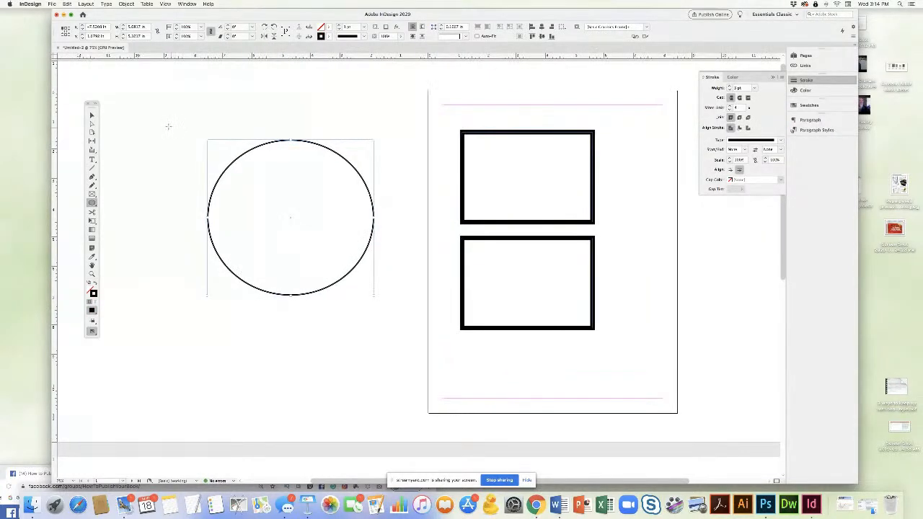
Draw an unstroked circle about 4.8 inches across overlapping the ellipse, and reshape the stroked ellipse into a wide, flat oval
left_click_drag(157, 114, 286, 253)
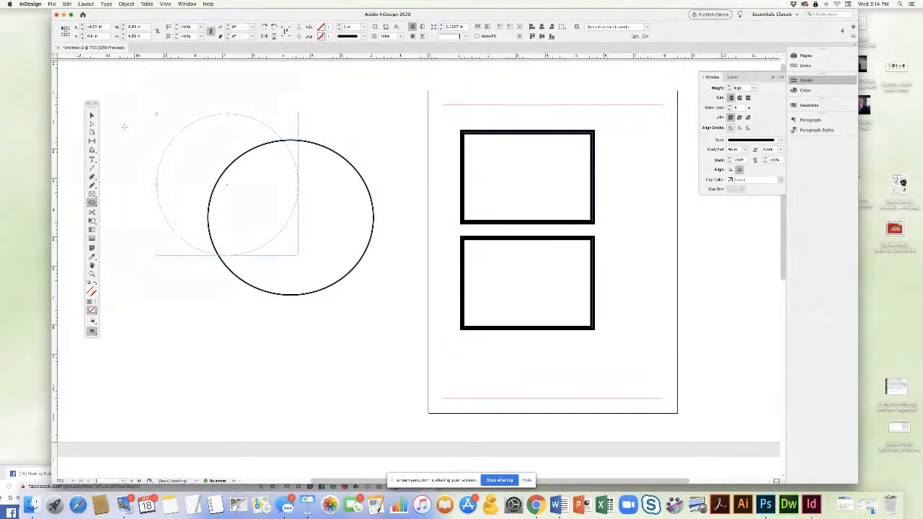
left_click(91, 116)
left_click(359, 266)
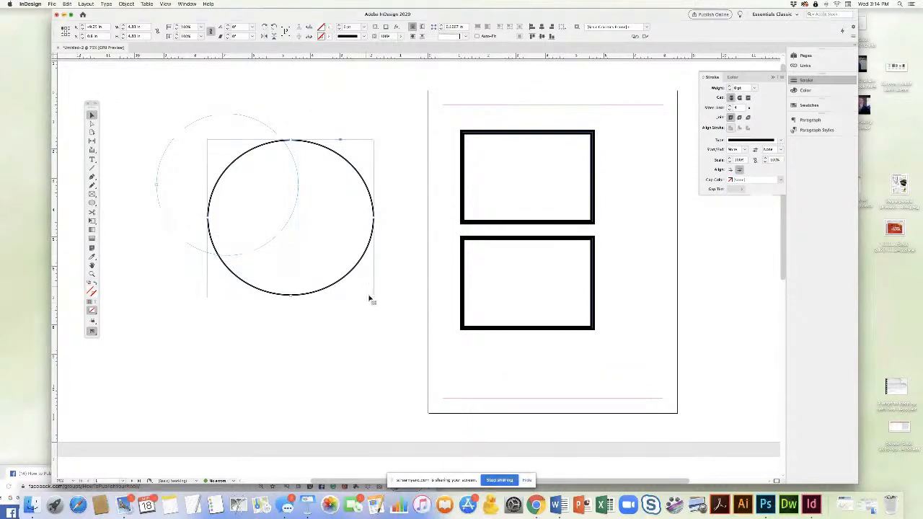
left_click_drag(374, 296, 394, 176)
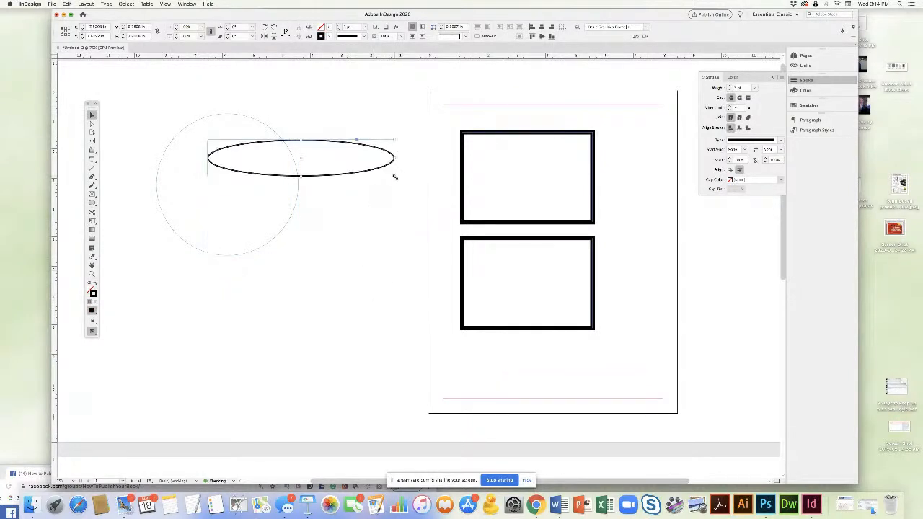
Delete both the circle and the flattened oval from the pasteboard
left_click_drag(139, 86, 387, 295)
key("Delete")
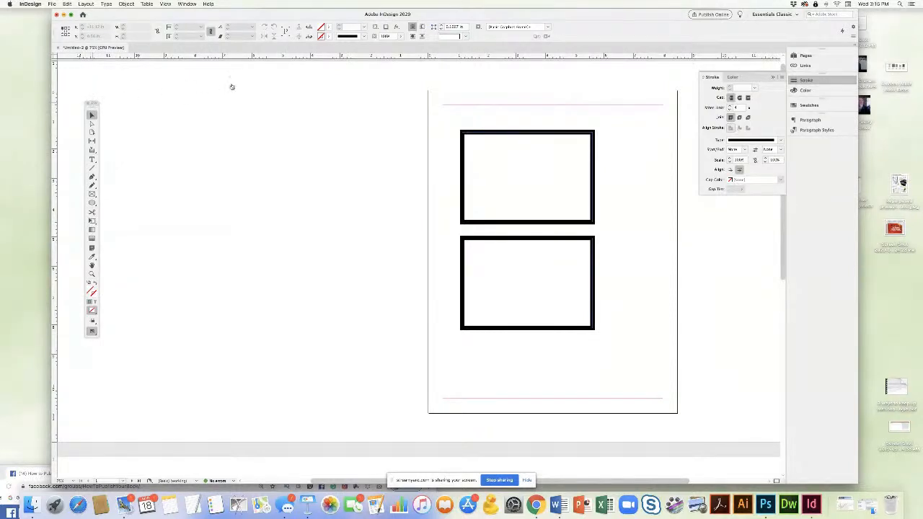
Reposition the floating toolbox closer to the document window's edge and enlarge the view of the two rectangles
mouse_move(91, 104)
left_mouse_down()
mouse_move(147, 100)
mouse_move(288, 153)
mouse_move(694, 139)
mouse_move(227, 170)
mouse_move(561, 108)
mouse_move(179, 117)
mouse_move(38, 109)
mouse_move(108, 114)
mouse_move(75, 98)
left_mouse_up()
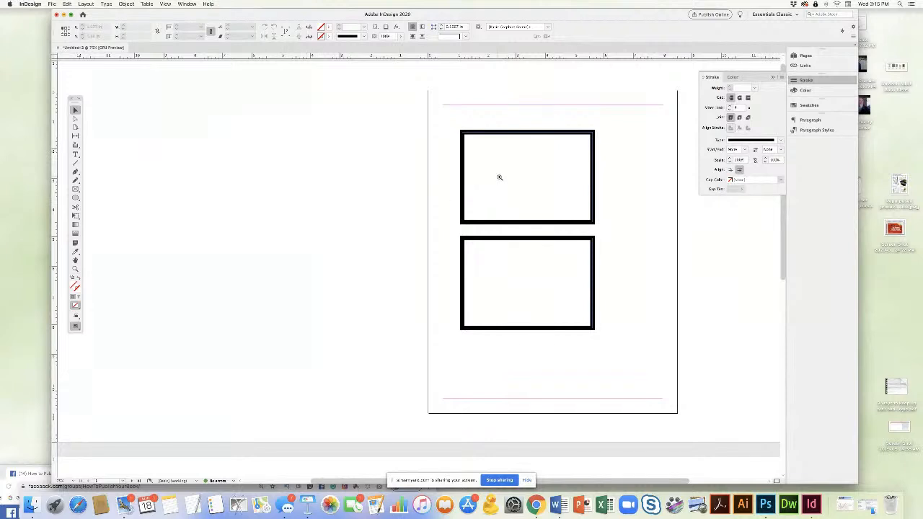
key("super+equal")
key("super+equal")
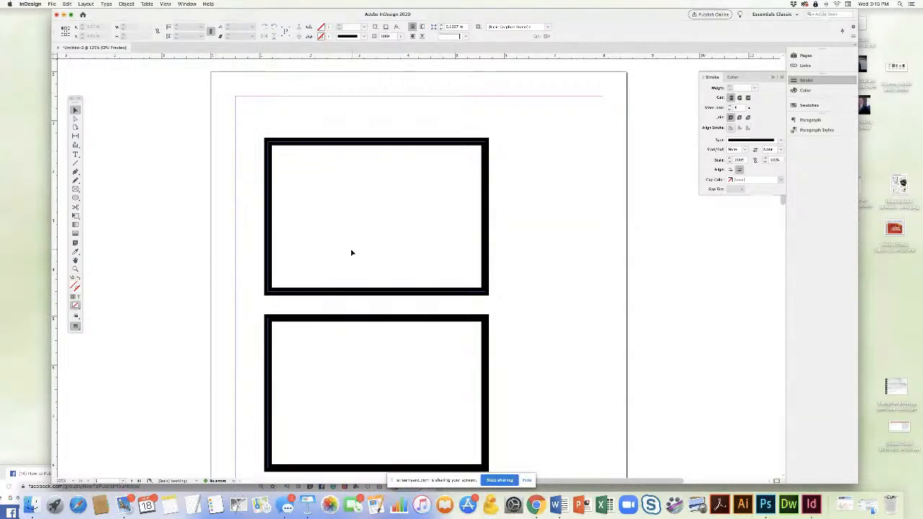
key("super+minus")
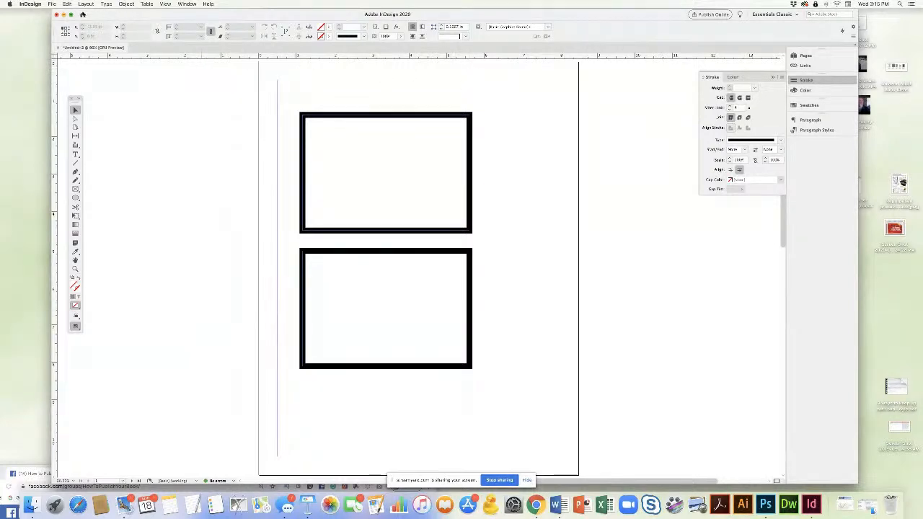
Try linked page margins of 0.875 in and 0.625 in on all sides in Margins and Columns
left_click(85, 5)
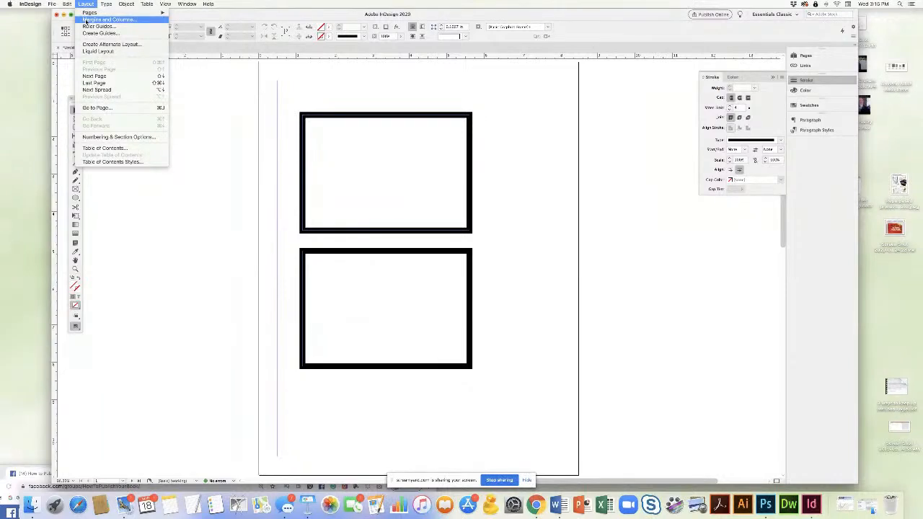
left_click(86, 20)
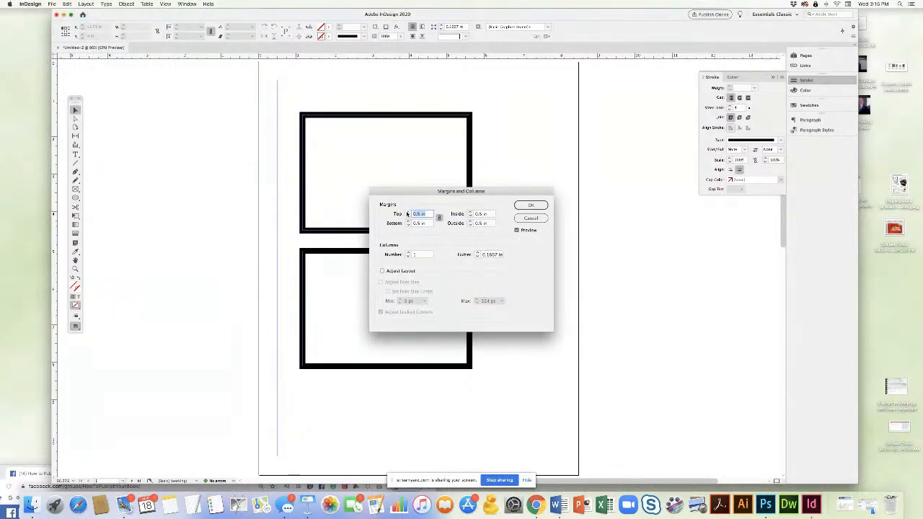
left_click(408, 212)
left_click(408, 212)
left_click(408, 212)
left_click(408, 212)
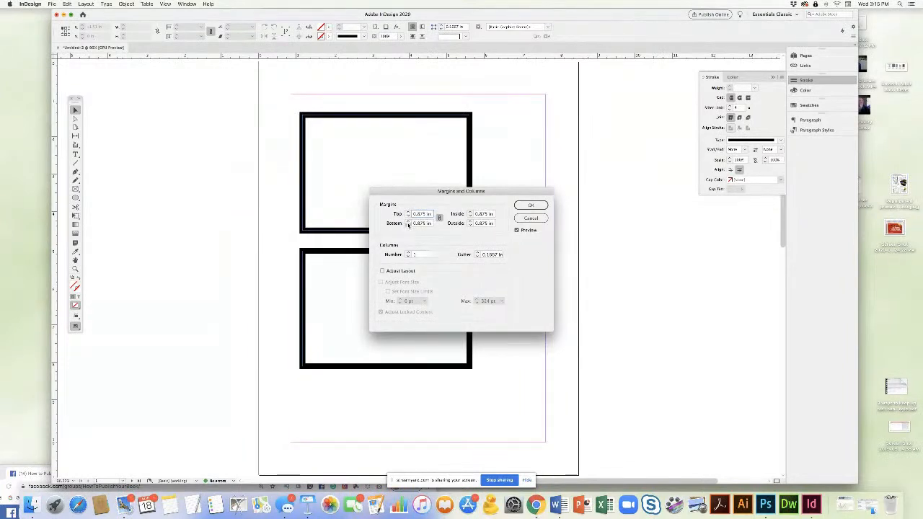
left_click(408, 225)
left_click(408, 225)
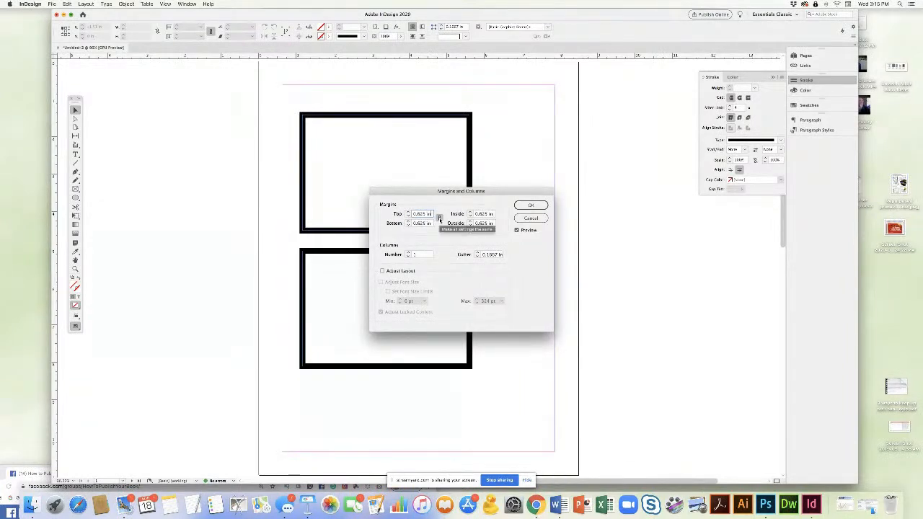
Unlink the margin values, try a top margin of 1.25 in, and discard the margin changes
left_click(408, 212)
left_click(408, 212)
left_click(409, 213)
left_click(409, 212)
left_click(408, 212)
left_click(409, 212)
left_click(409, 212)
left_click(408, 213)
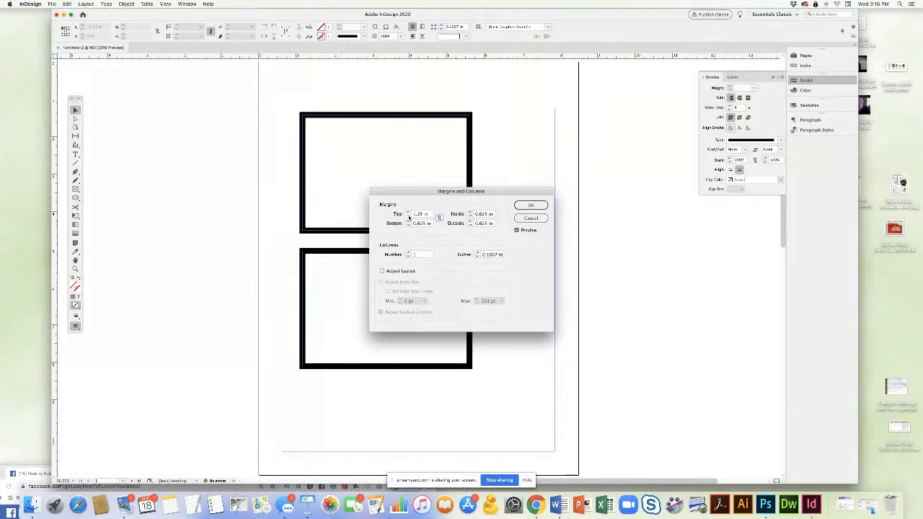
left_click(527, 220)
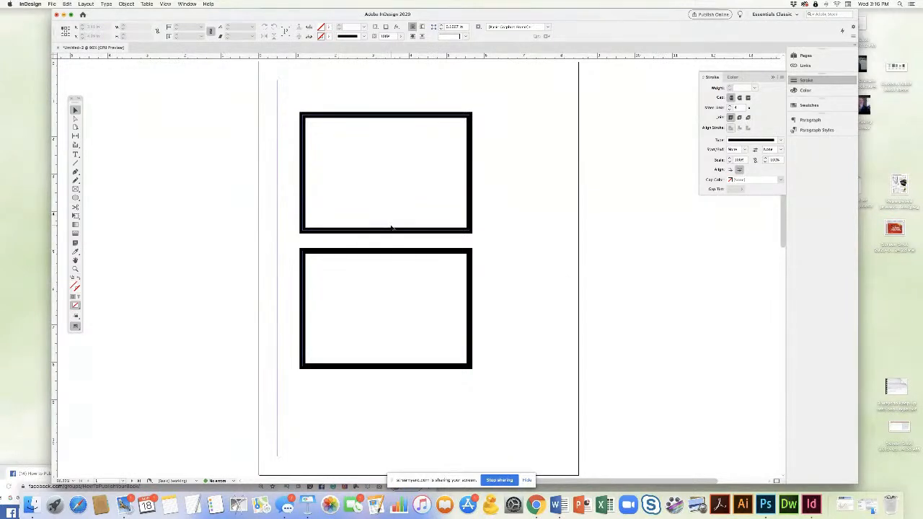
Look over the single first page with its rectangles and the facing-page spread below it
scroll(392, 228, "down", 10)
scroll(392, 228, "left", 3)
scroll(384, 175, "down", 1)
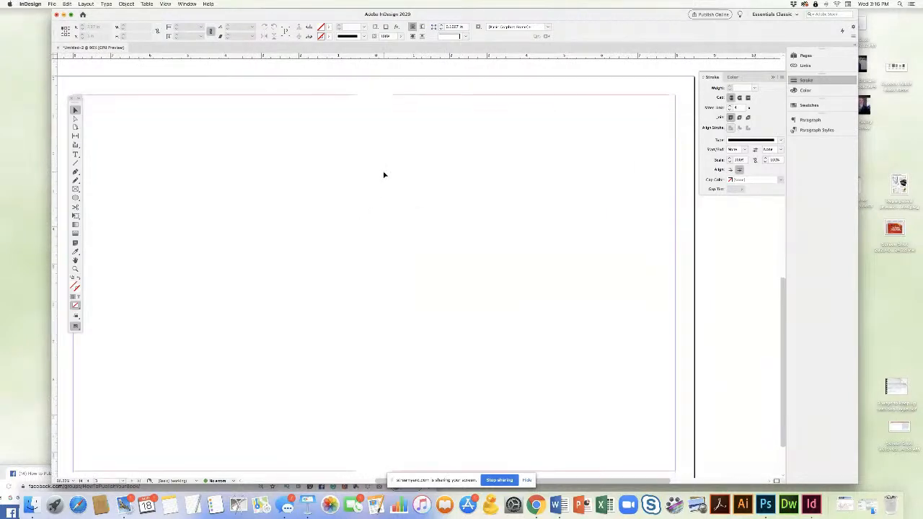
scroll(310, 159, "left", 3)
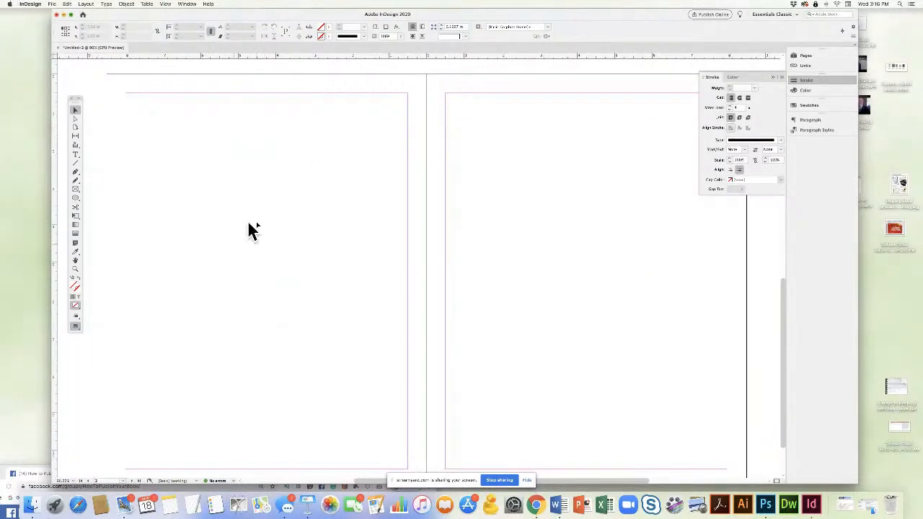
scroll(462, 281, "up", 5)
scroll(462, 253, "up", 2)
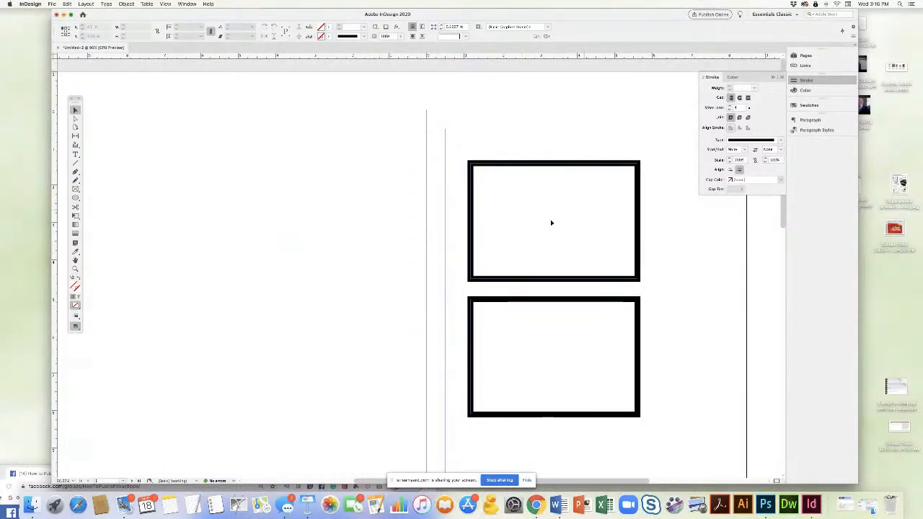
scroll(552, 223, "down", 3)
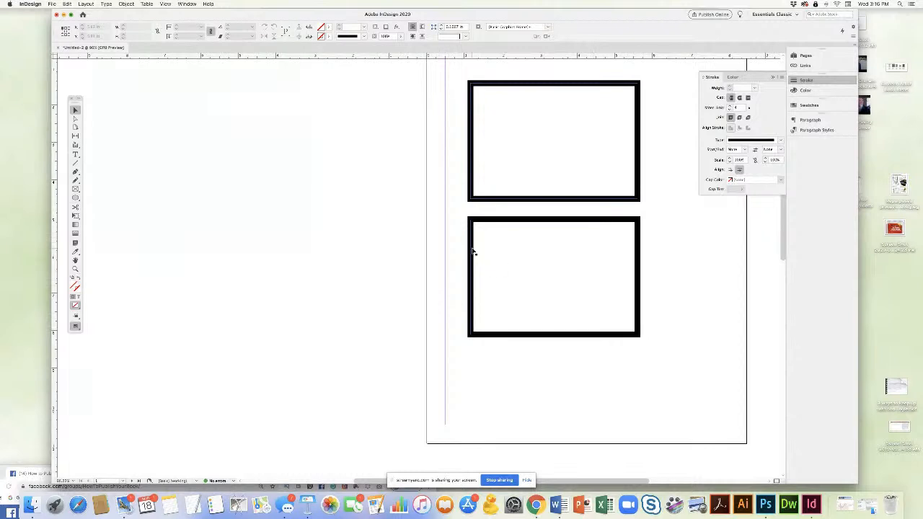
scroll(401, 226, "down", 5)
scroll(401, 227, "down", 3)
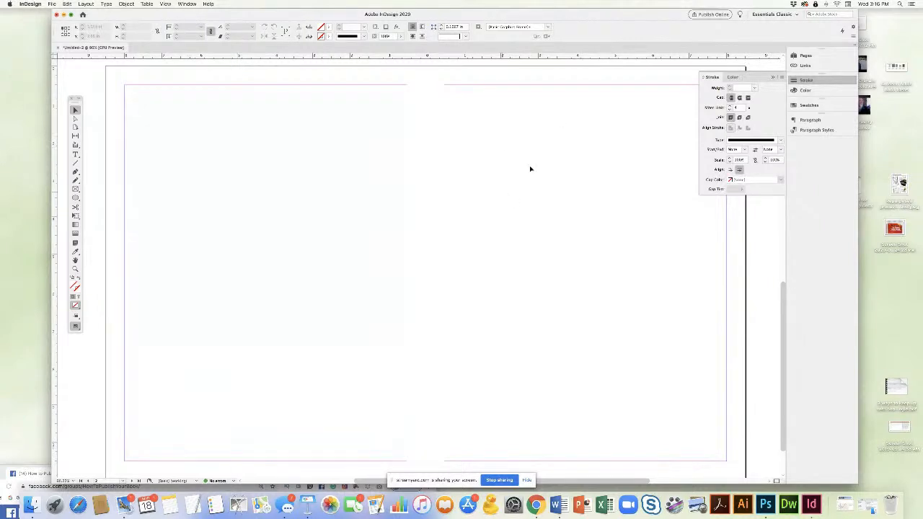
Collapse the Stroke panel and review the commands for adding, inserting, moving, duplicating and deleting pages
left_click_drag(781, 311, 780, 94)
left_click(774, 77)
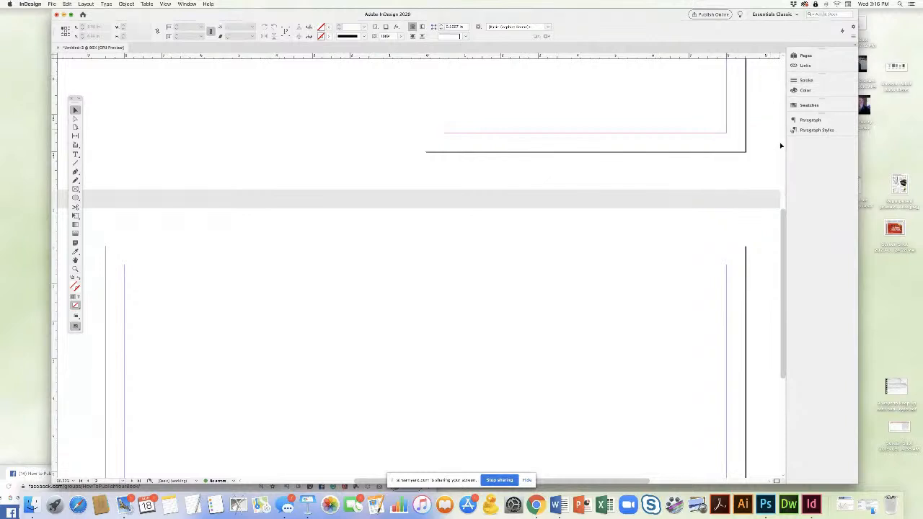
left_click_drag(778, 213, 765, 301)
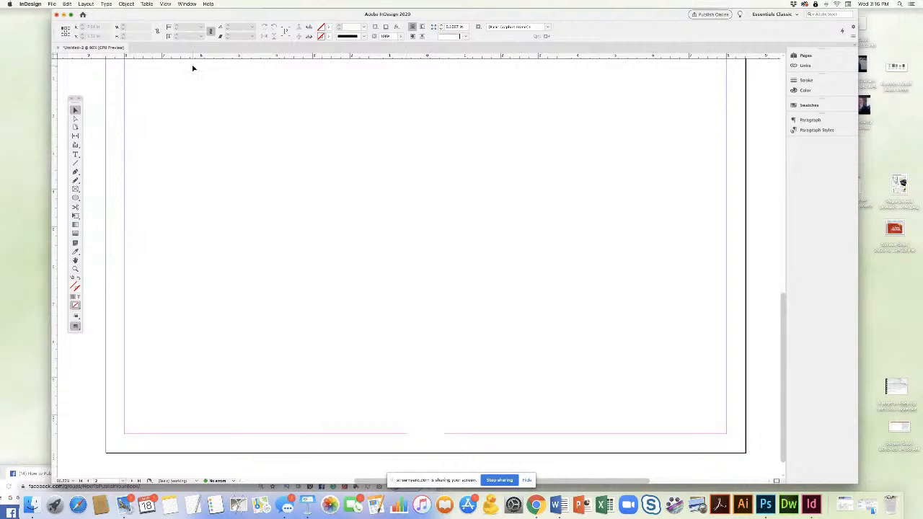
left_click(85, 5)
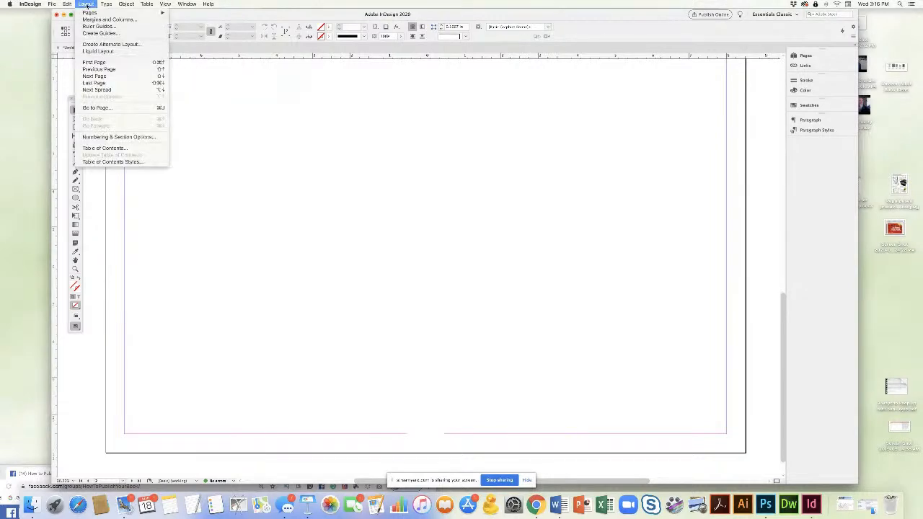
mouse_move(86, 14)
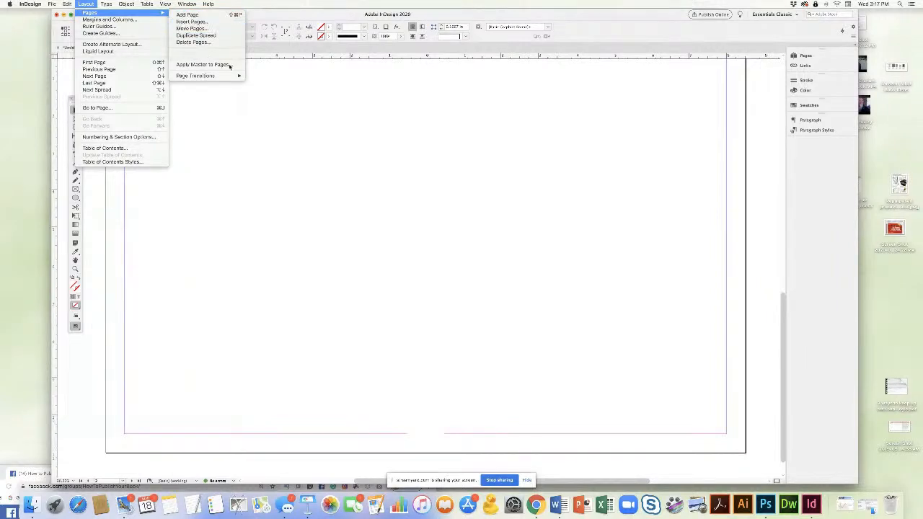
left_click(498, 138)
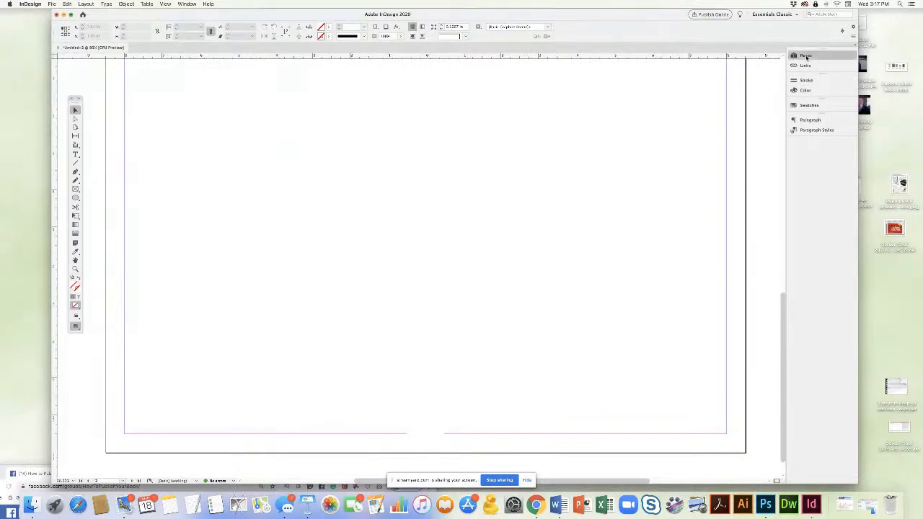
Show the document's page thumbnails and add two new pages after page 1
left_click(805, 56)
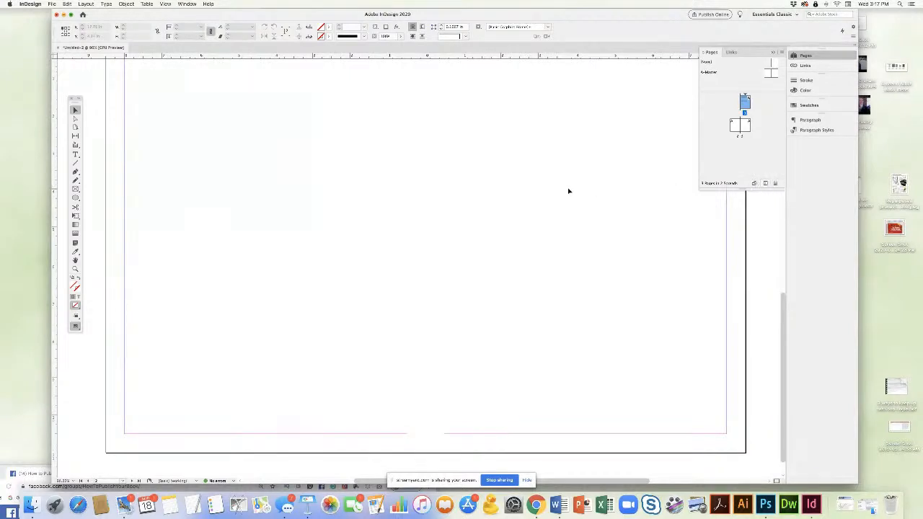
scroll(569, 191, "down", 2)
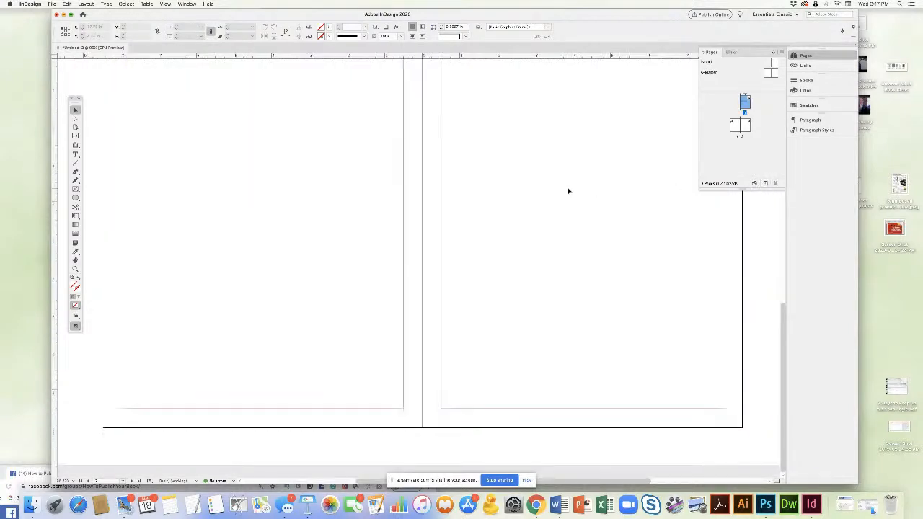
left_click(766, 183)
left_click(766, 184)
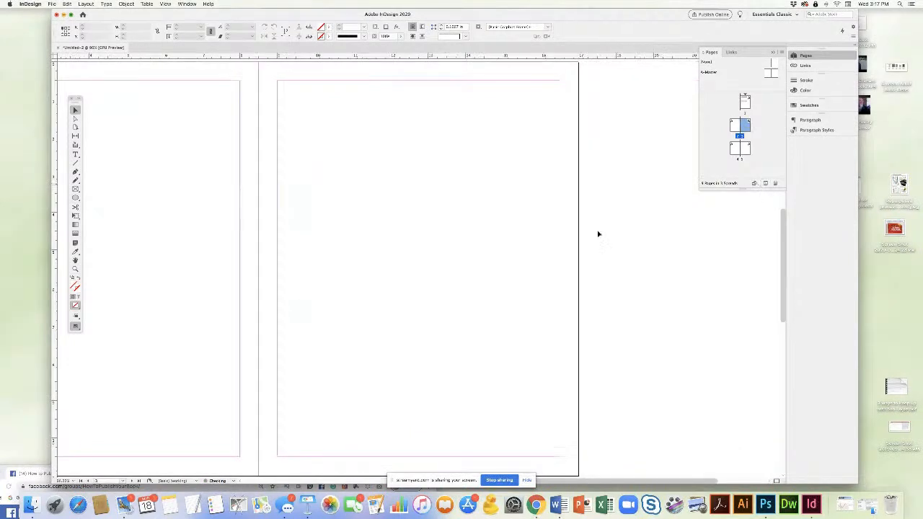
Zoom out to 50% to view the document's spreads and review the available zoom and fit commands
scroll(418, 266, "up", 10)
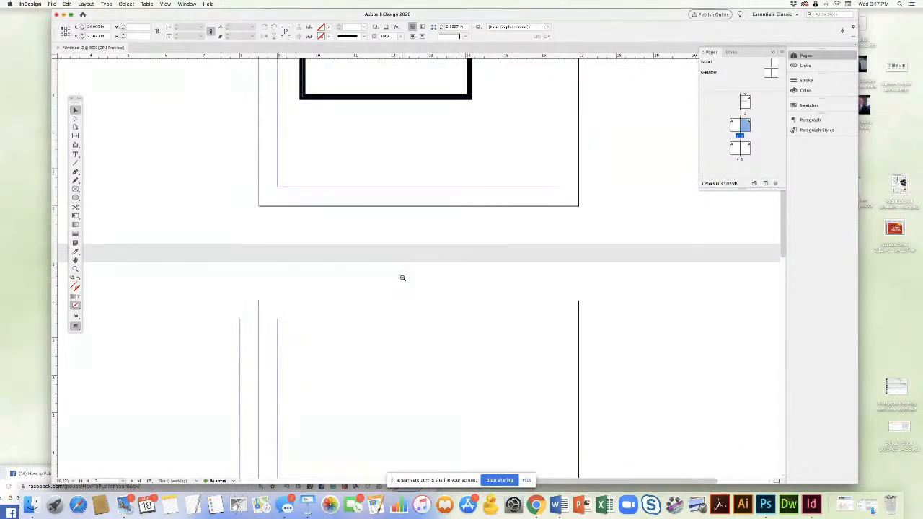
left_click(402, 278, "alt+super")
left_click(402, 277, "alt+super")
scroll(402, 277, "down", 5)
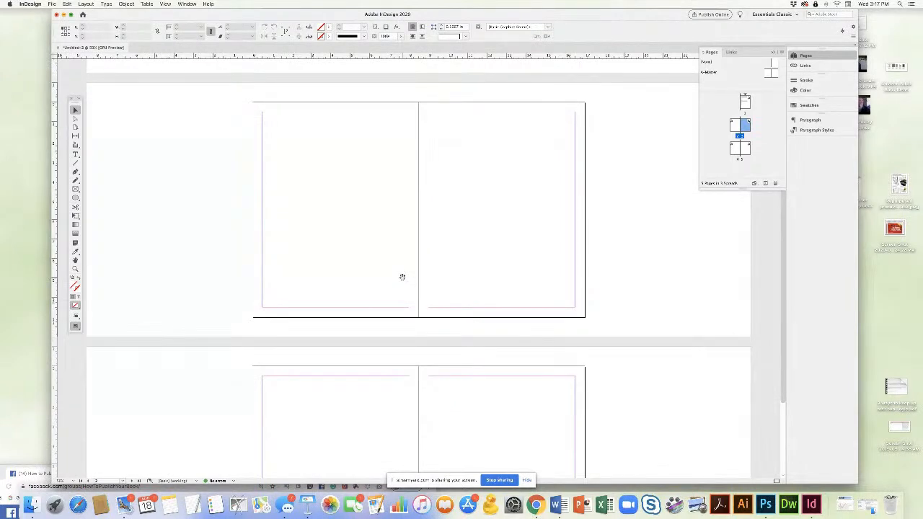
scroll(419, 292, "down", 1)
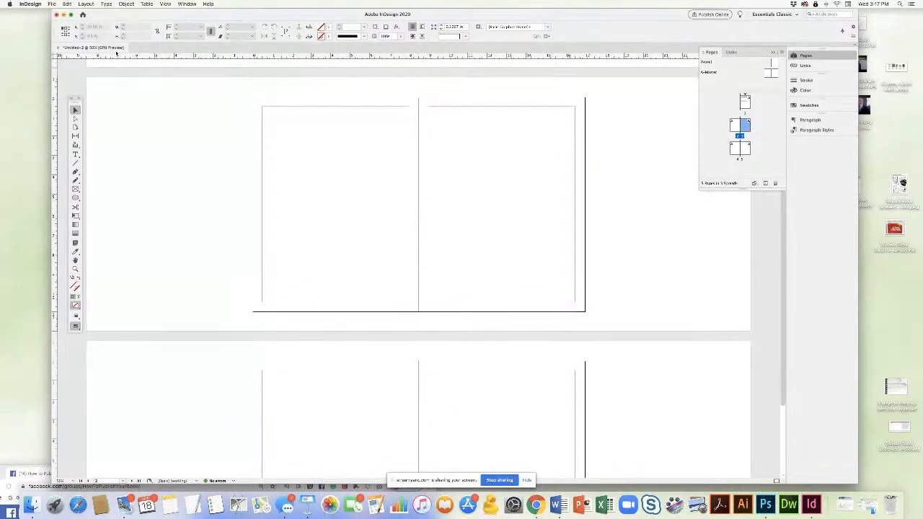
left_click(164, 5)
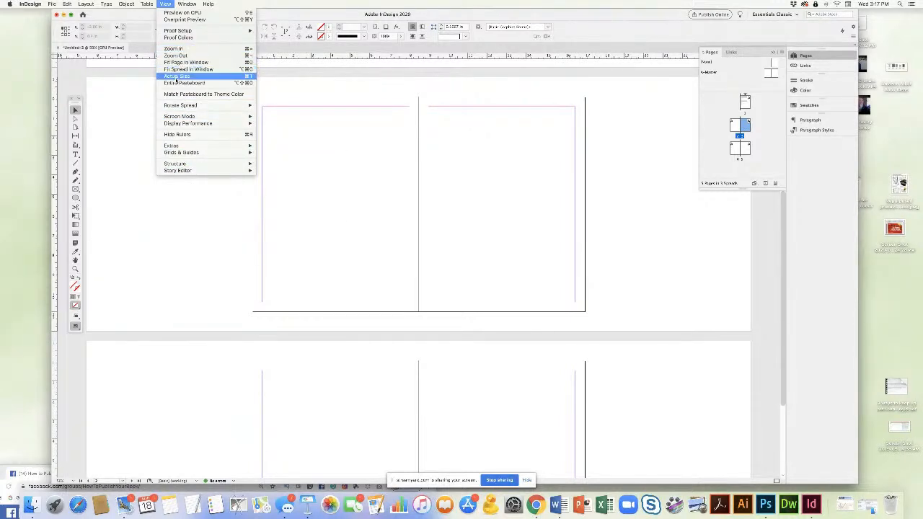
left_click(338, 204)
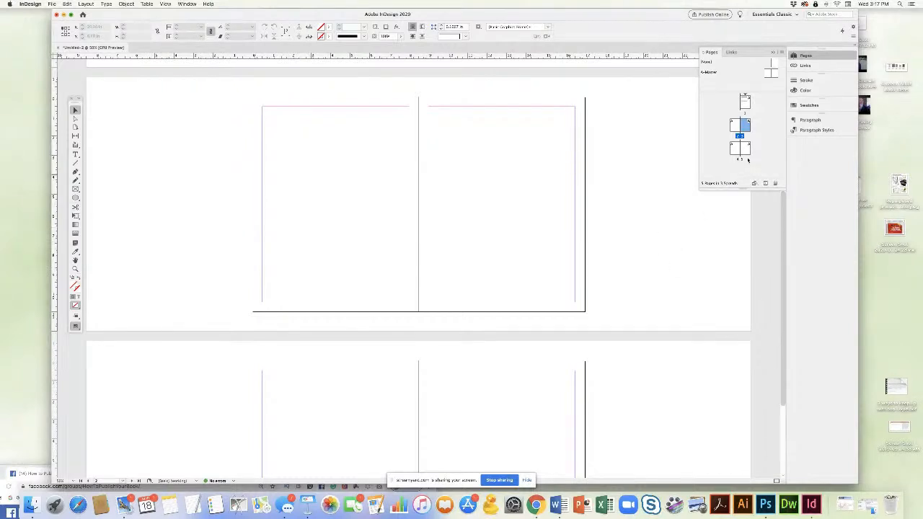
Reorder the pages by moving page 4 up into the preceding spread, and make page 1 active
mouse_move(734, 148)
left_mouse_down()
mouse_move(750, 123)
mouse_move(727, 128)
mouse_move(724, 143)
left_mouse_up()
scroll(606, 136, "up", 4)
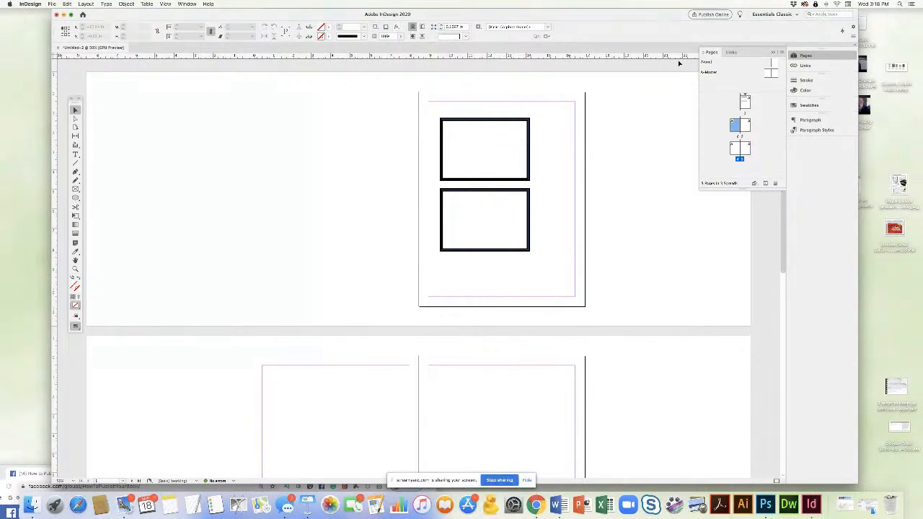
left_click(433, 110)
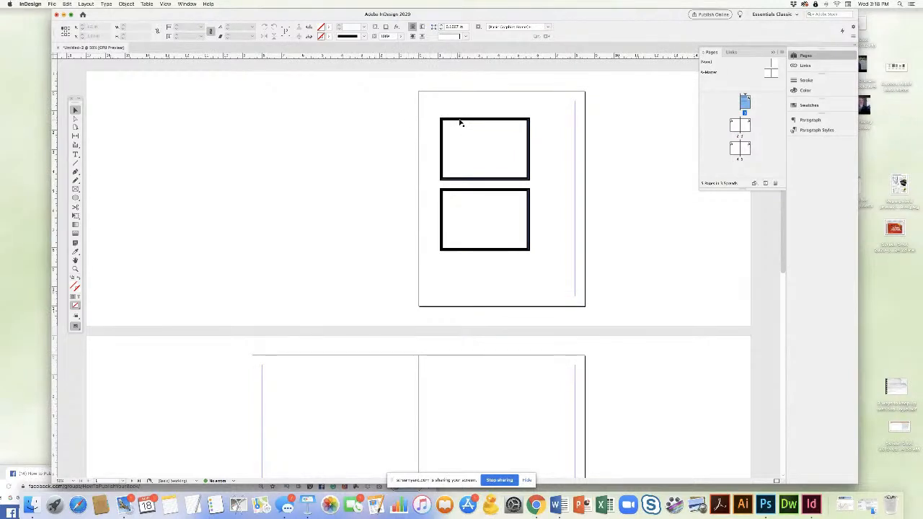
Compare the options offered for the selected upper rectangle with those of the Type tool, and return to the Selection tool
left_click(457, 119)
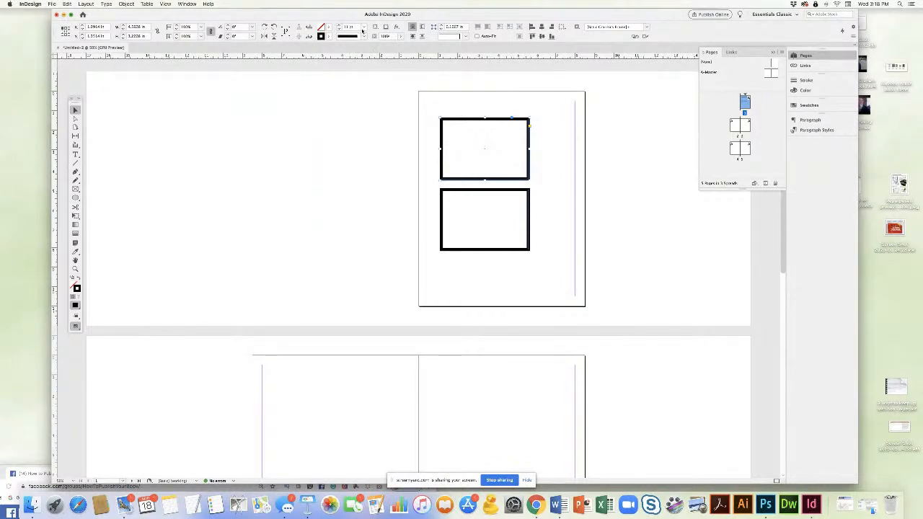
left_click(76, 154)
left_click(277, 169)
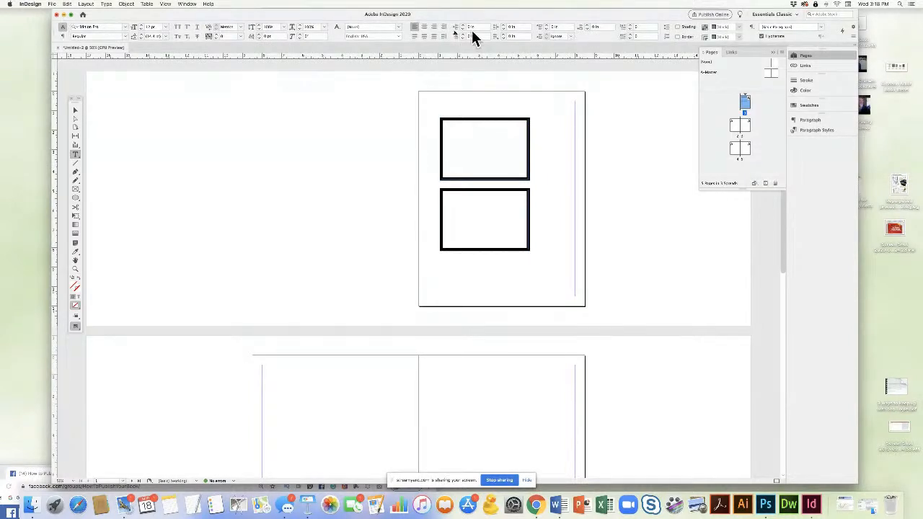
left_click(75, 110)
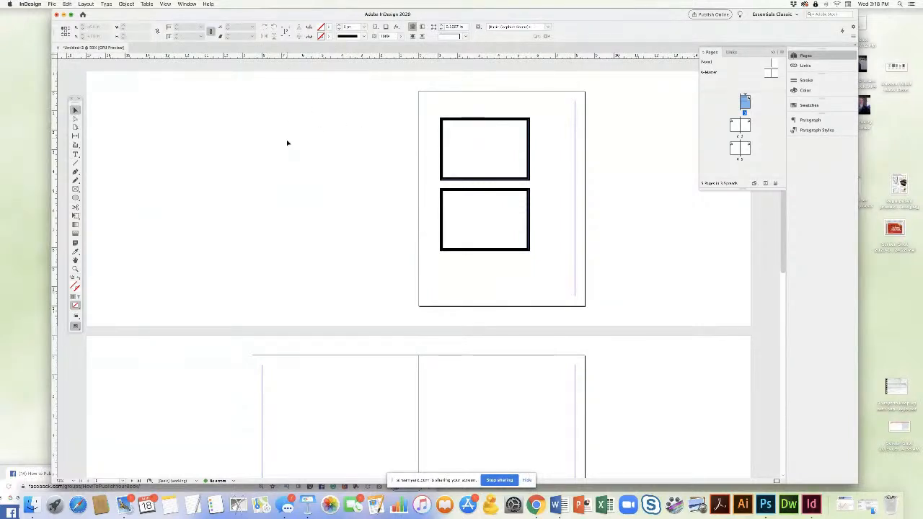
Review the application's preference categories, the Type commands, and the Object commands including the available Effects
left_click(186, 4)
left_click(108, 72)
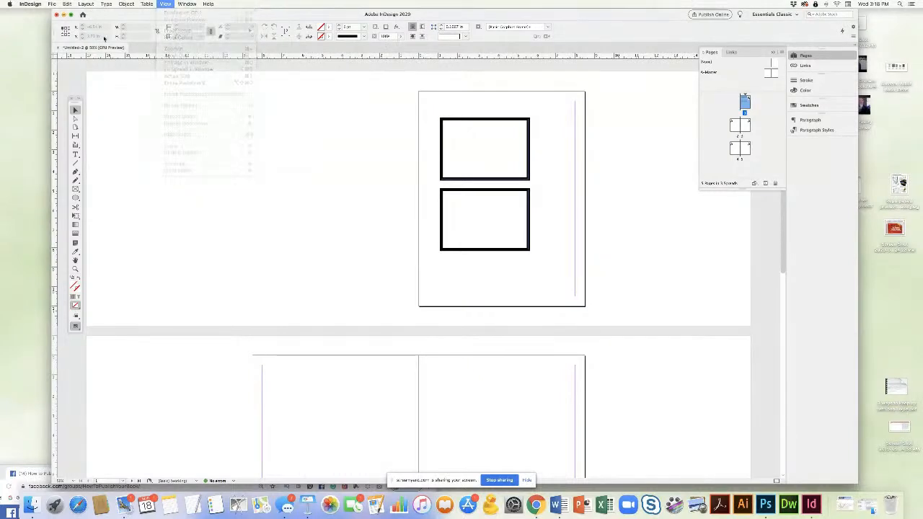
left_click(34, 5)
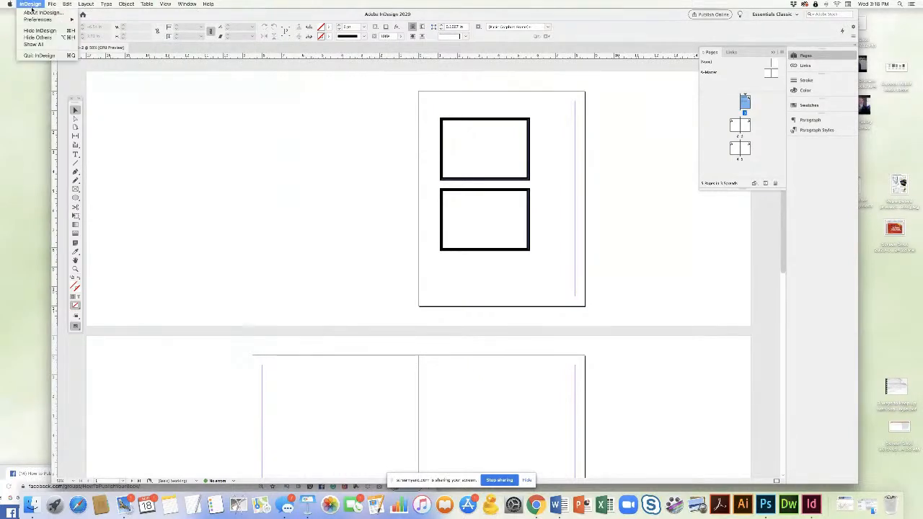
mouse_move(38, 19)
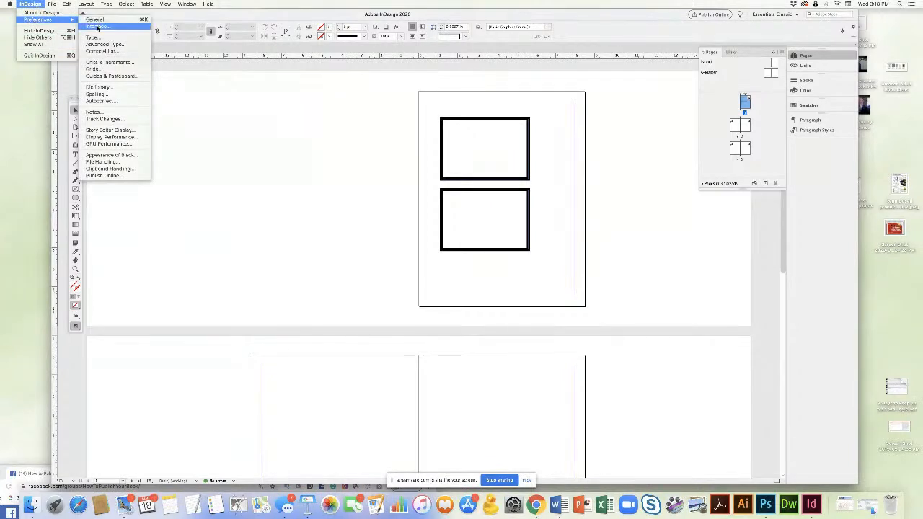
mouse_move(52, 4)
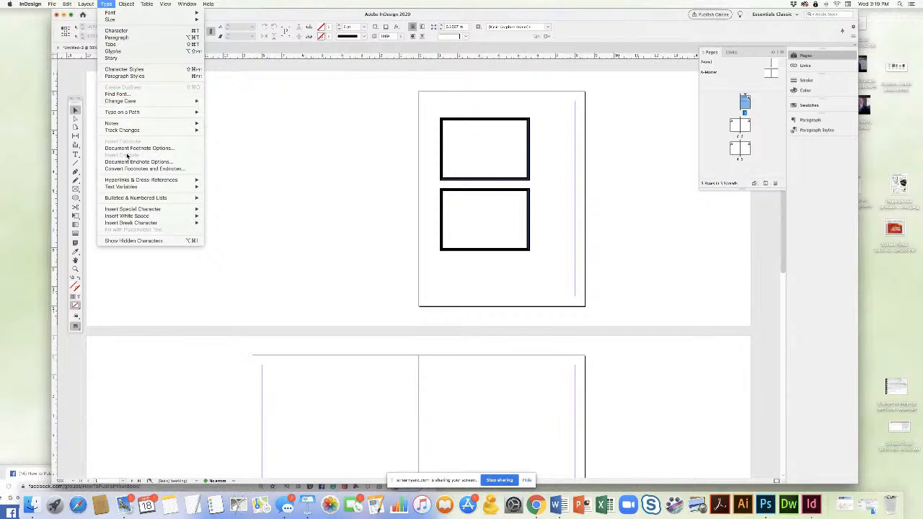
mouse_move(124, 4)
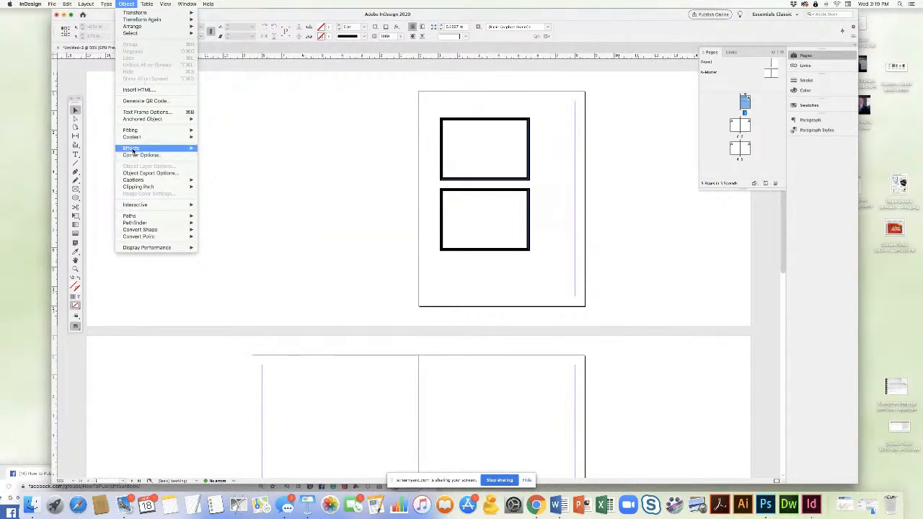
mouse_move(134, 150)
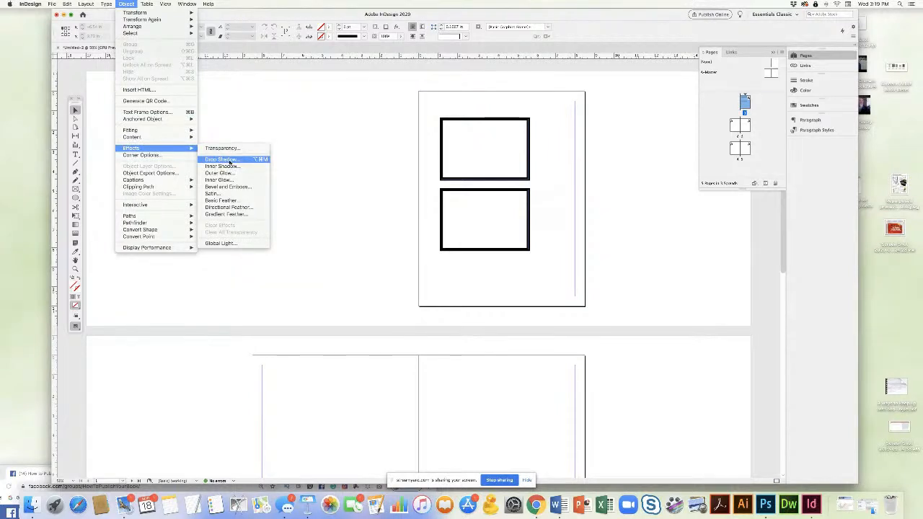
left_click(449, 122)
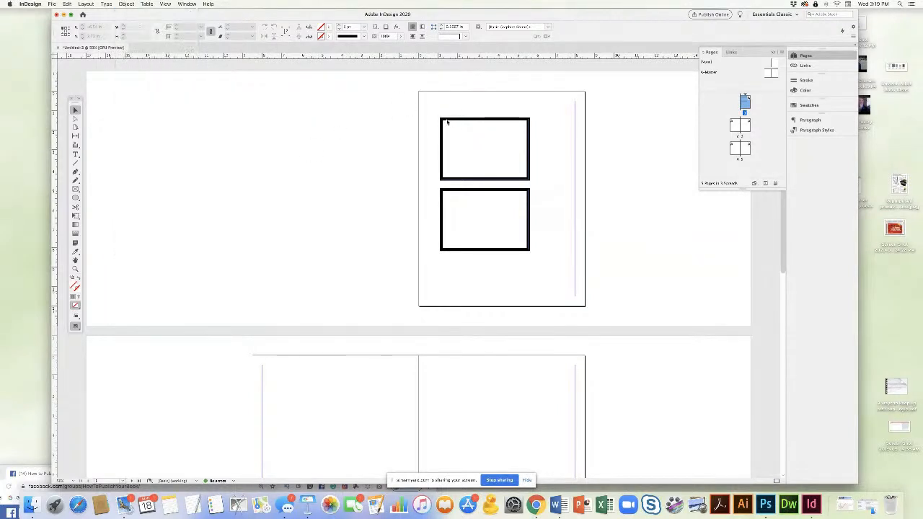
Fill the upper rectangle on page 1 with the magenta swatch C=0 M=100 Y=0 K=0
left_click(808, 106)
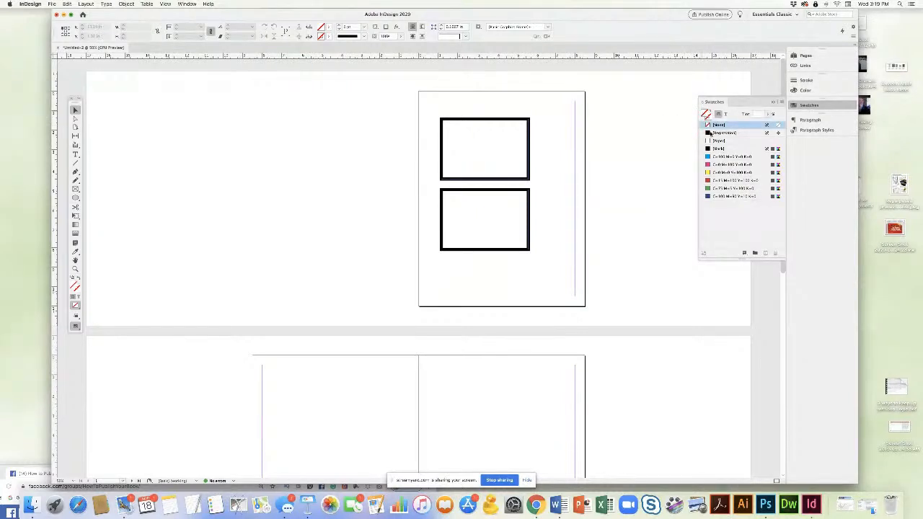
left_click(707, 164)
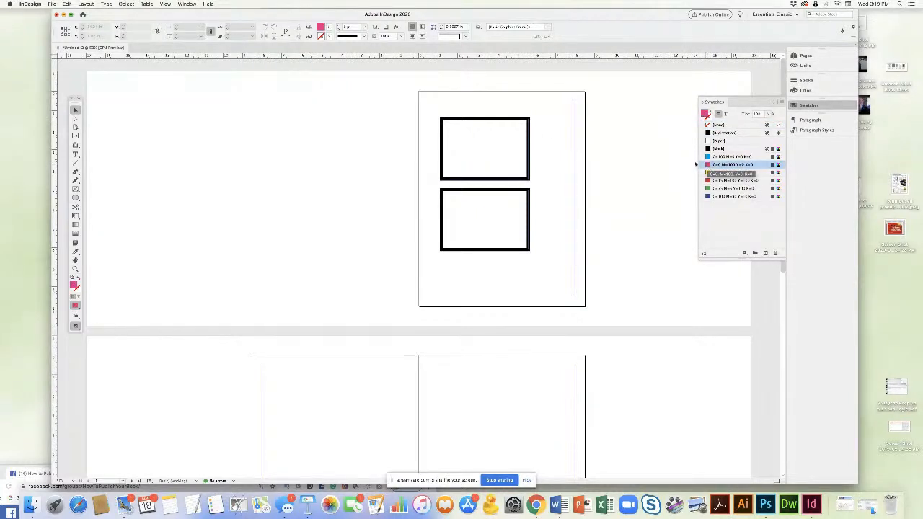
left_click_drag(458, 124, 460, 127)
left_click(714, 165)
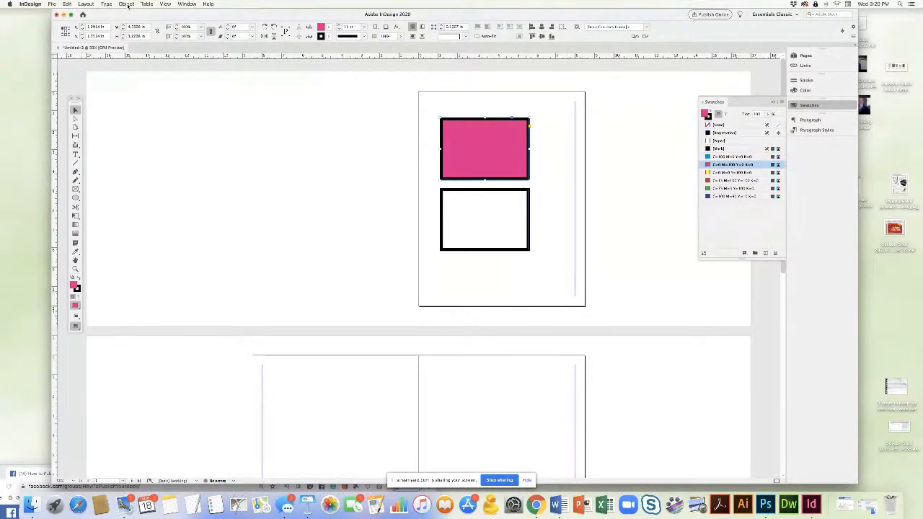
Add a Drop Shadow effect to the magenta rectangle and set its X Offset to 0.125 in
left_click(128, 5)
mouse_move(131, 148)
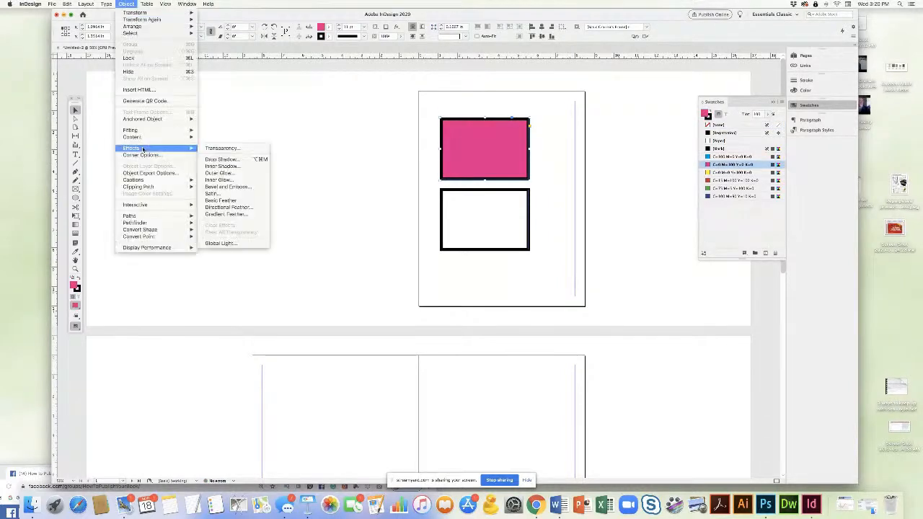
left_click(214, 159)
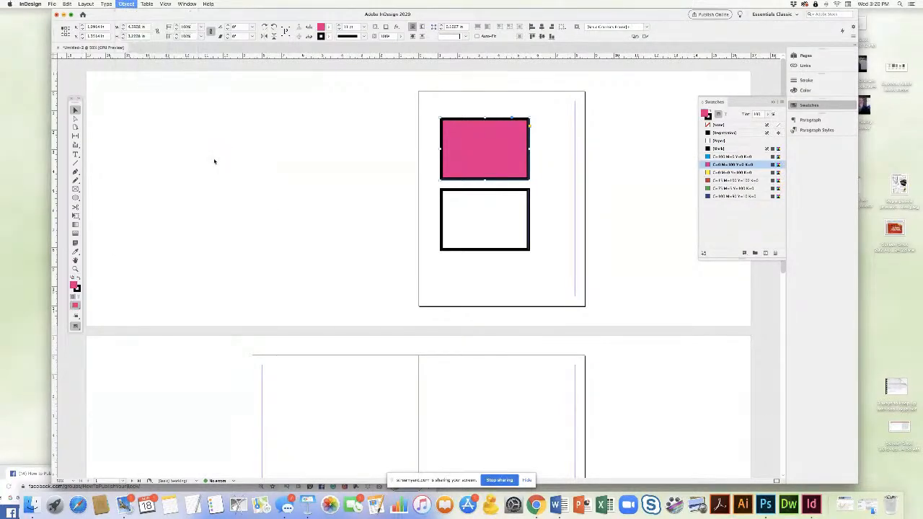
left_click_drag(505, 183, 301, 117)
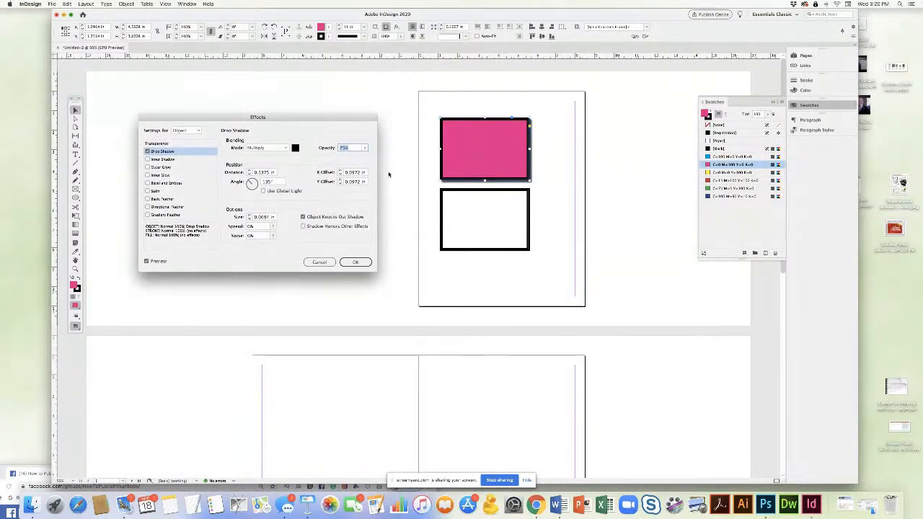
left_click(341, 171)
left_click(341, 171)
left_click(340, 171)
left_click(340, 171)
left_click(341, 171)
left_click(341, 174)
left_click(341, 174)
left_click(341, 175)
left_click(342, 175)
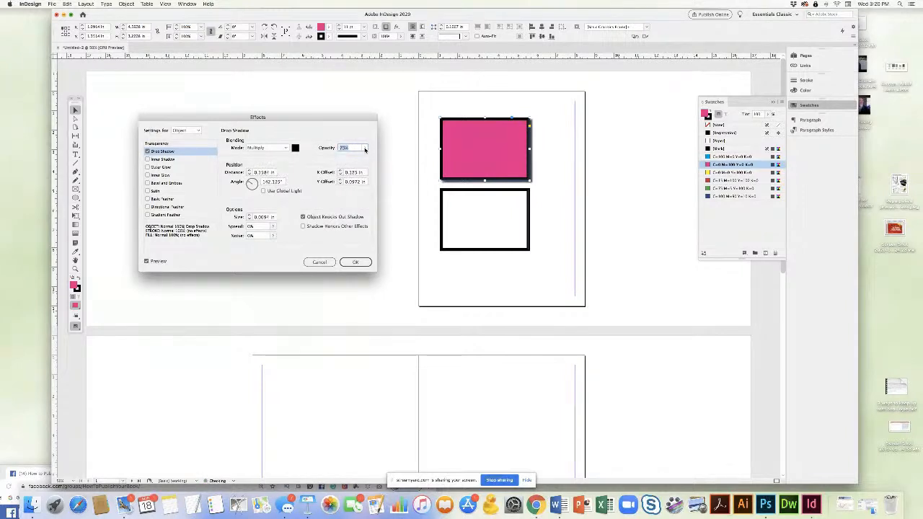
Lower the drop shadow's opacity to about 58%, apply the effect, and deselect the rectangle
left_click(364, 148)
left_click_drag(355, 157, 349, 157)
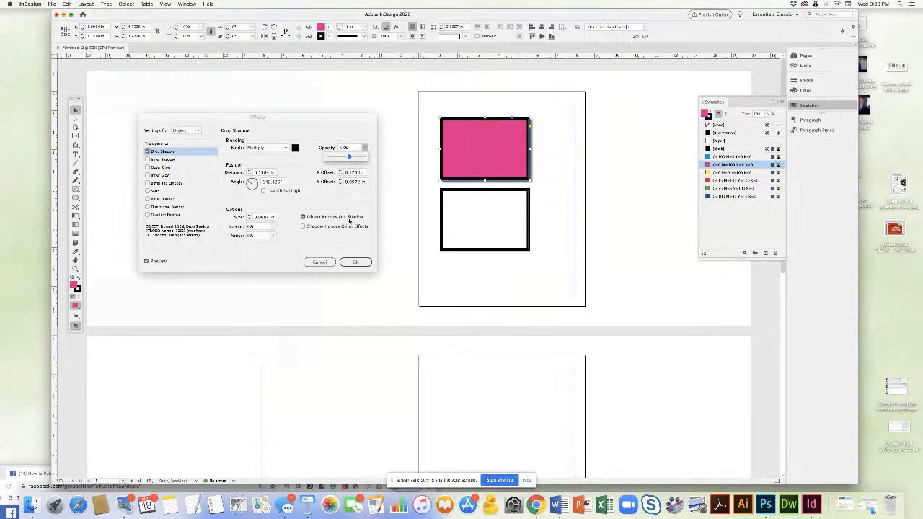
left_click(340, 175)
left_click(357, 263)
left_click(577, 198)
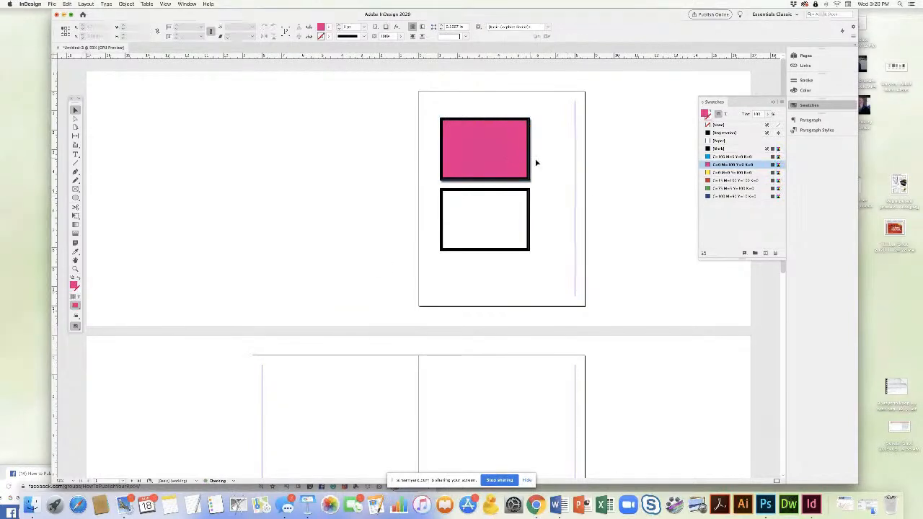
Remove the upper rectangle's magenta fill by setting it to None, and deselect the rectangle
key("super+equal")
key("super+equal")
key("super+equal")
left_click_drag(415, 219, 585, 141)
left_click_drag(420, 222, 420, 210)
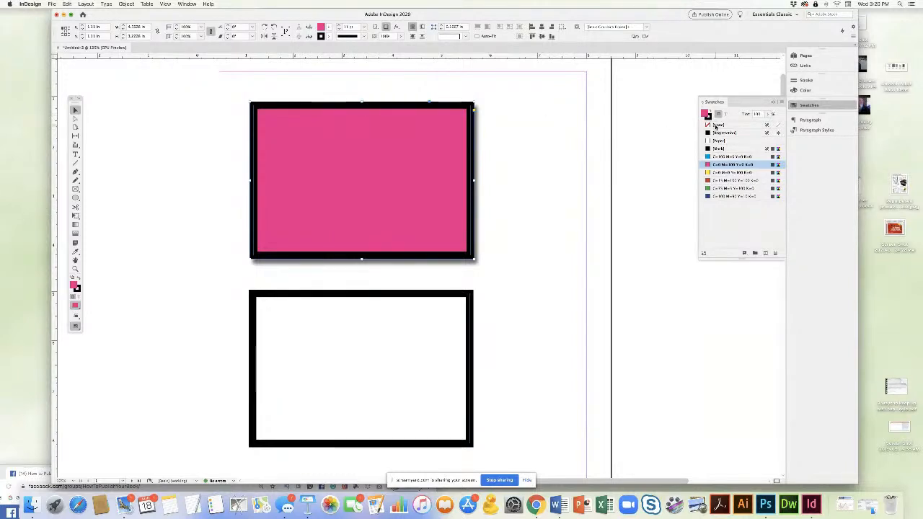
left_click(716, 125)
left_click(530, 119)
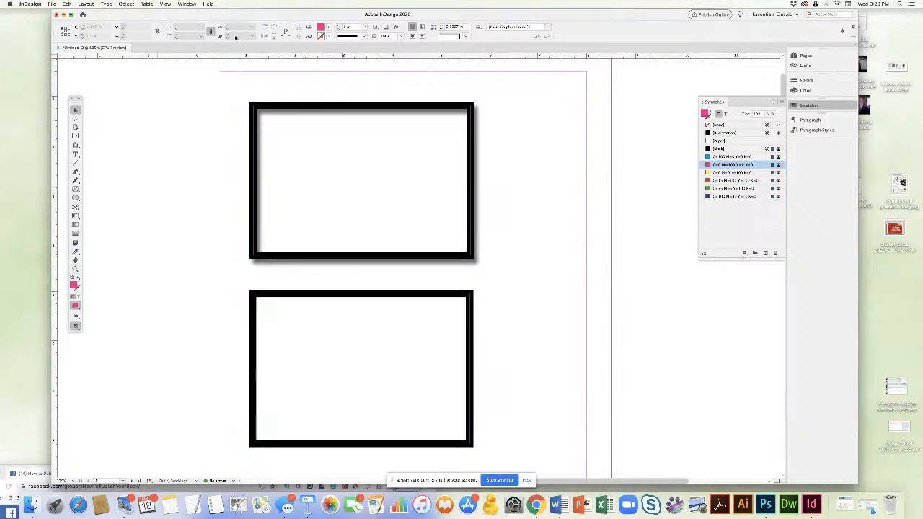
Set the number of columns on page 1 to 3 in the Margins and Columns settings
scroll(232, 114, "up", 5)
scroll(232, 114, "left", 10)
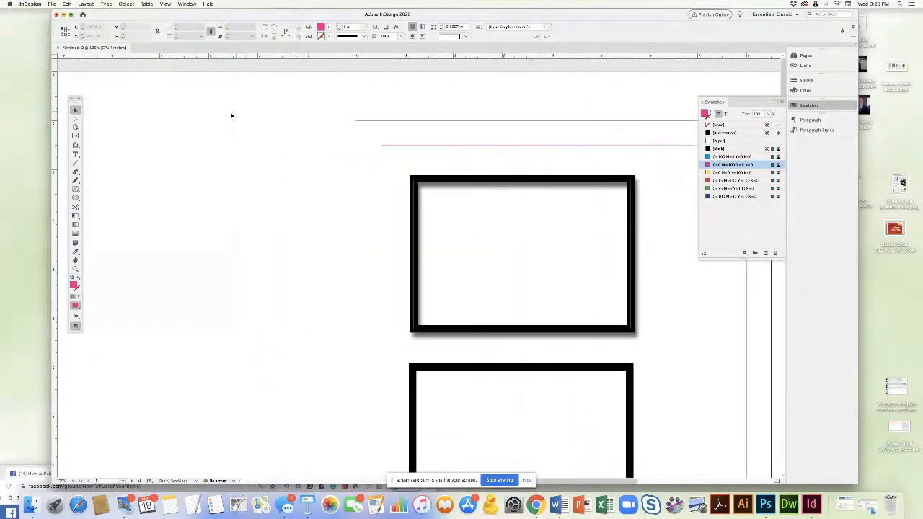
scroll(264, 134, "right", 5)
scroll(264, 134, "down", 4)
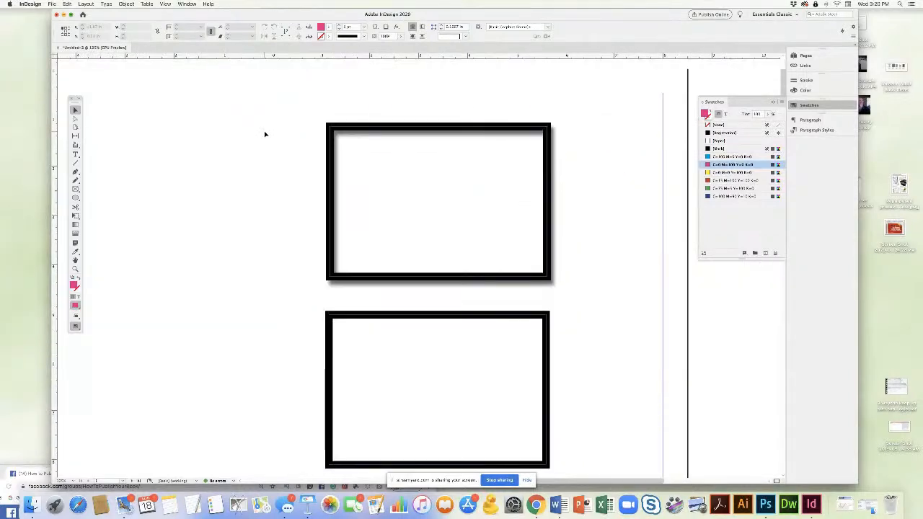
scroll(264, 134, "up", 1)
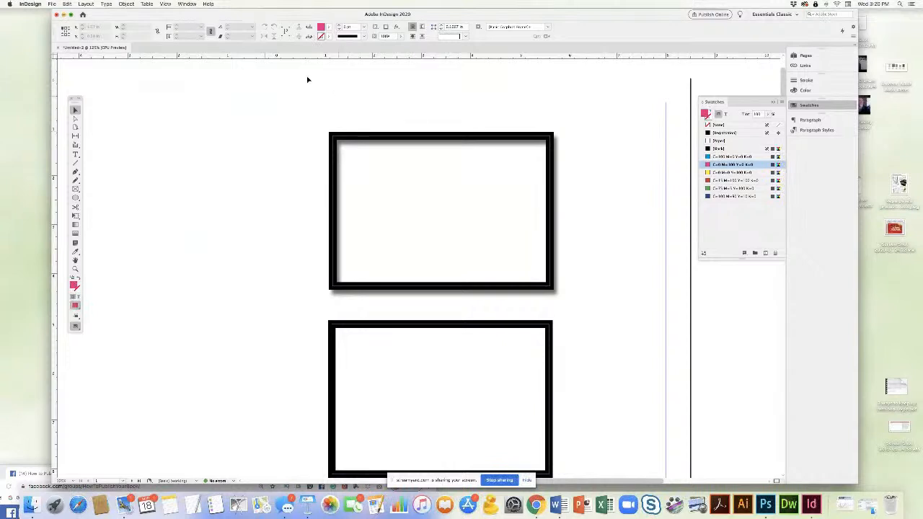
left_click(85, 5)
left_click(91, 20)
left_click(408, 252)
left_click(409, 256)
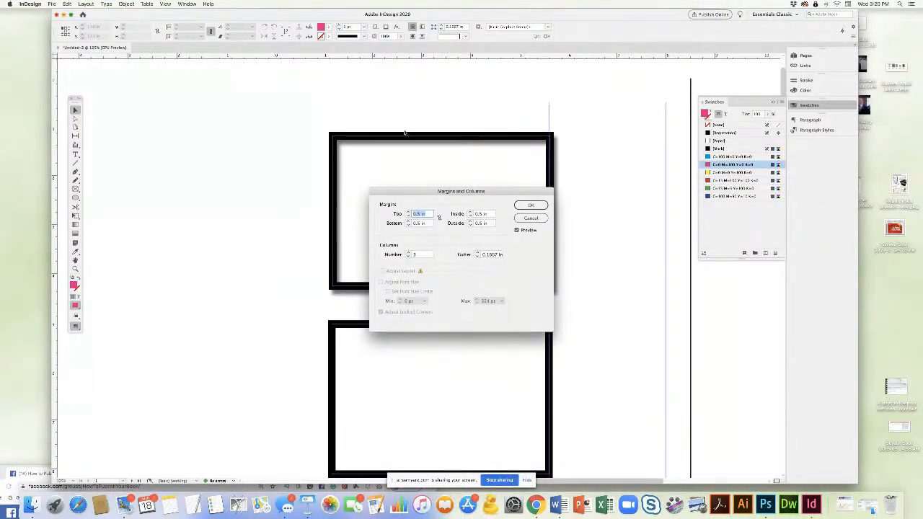
left_click(531, 206)
Move both rectangles off page 1 onto the pasteboard beside it so the columns are clear
left_click_drag(417, 137, 209, 122)
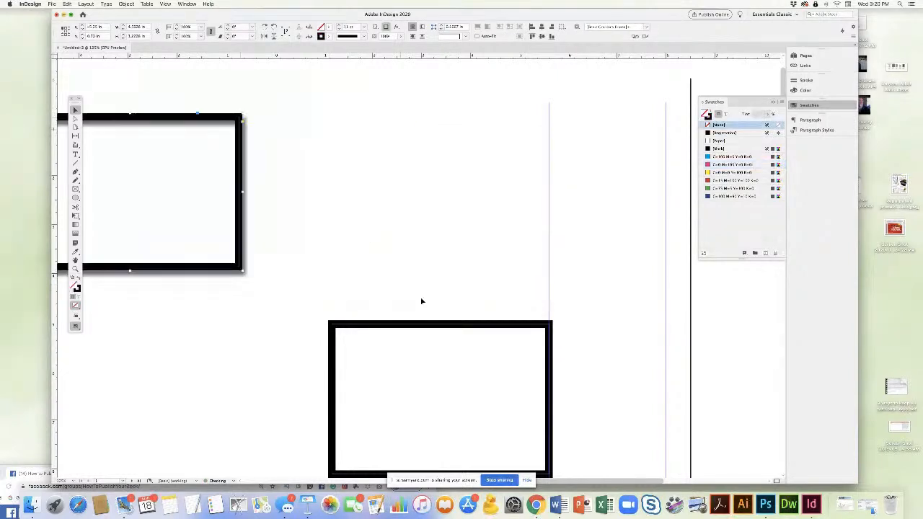
left_click_drag(476, 326, 173, 295)
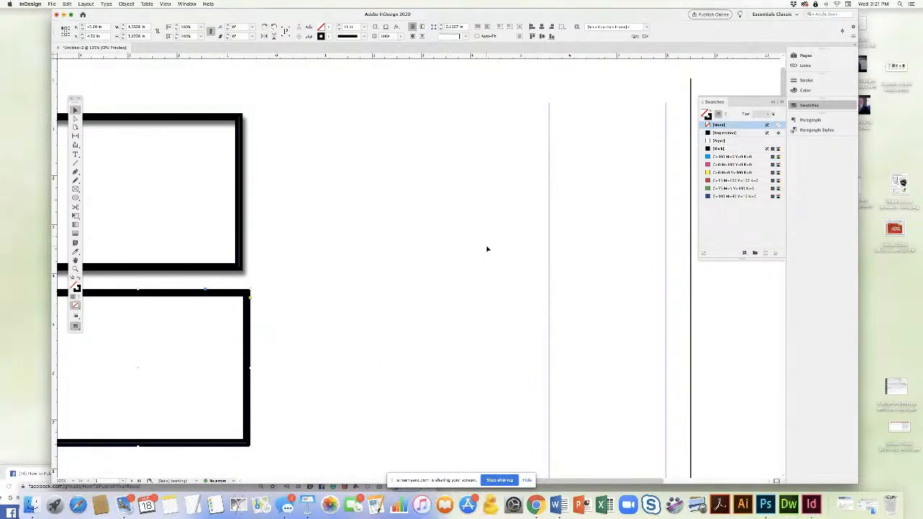
scroll(484, 241, "down", 3)
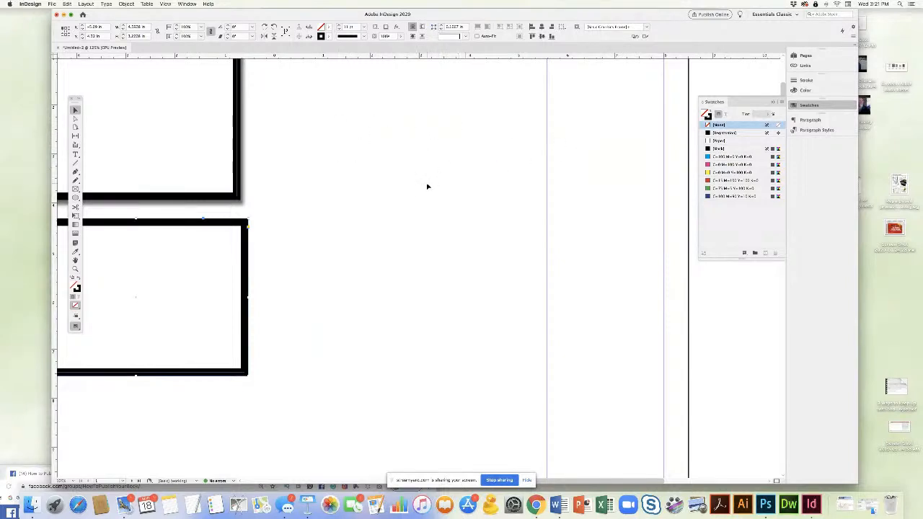
key("super+minus")
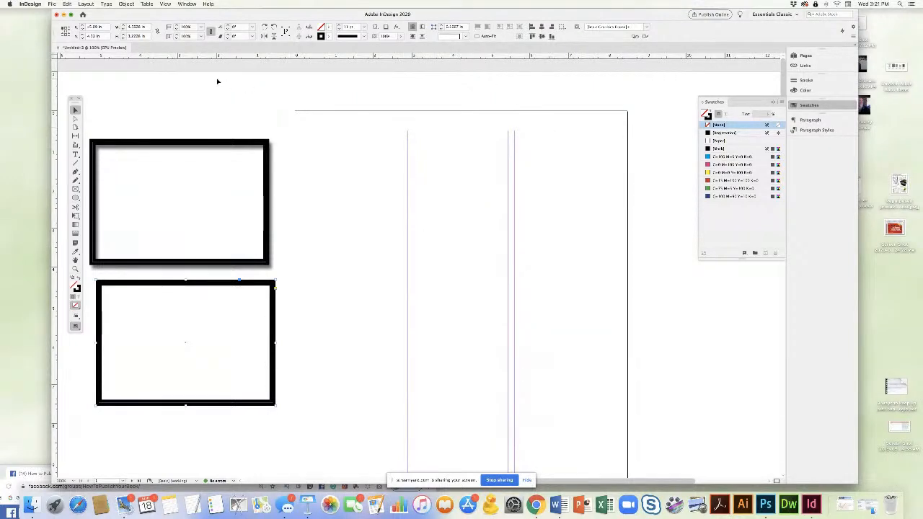
Place a horizontal ruler guide across page 1, about 1.8 in below its upper edge
left_click(127, 4)
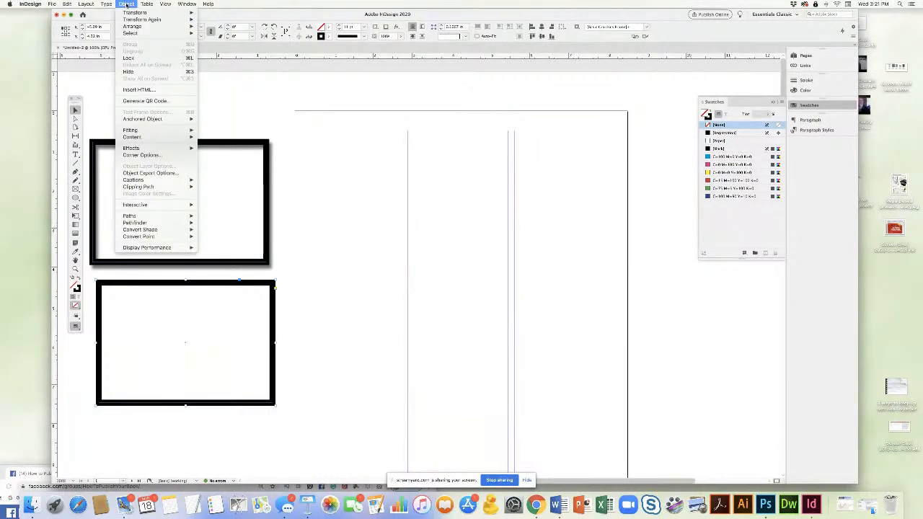
left_click(243, 113)
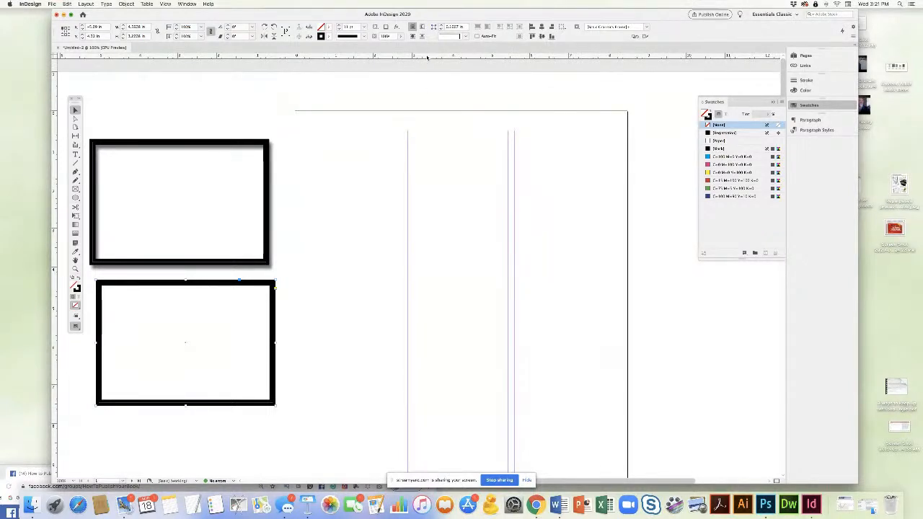
left_click_drag(423, 57, 417, 181)
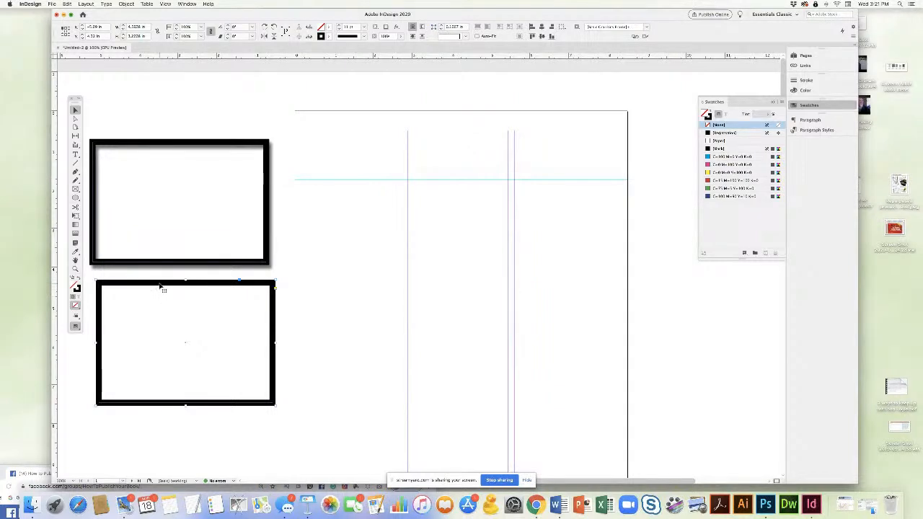
Reduce the lower rectangle's stroke weight to 1 pt
left_click_drag(160, 287, 160, 286)
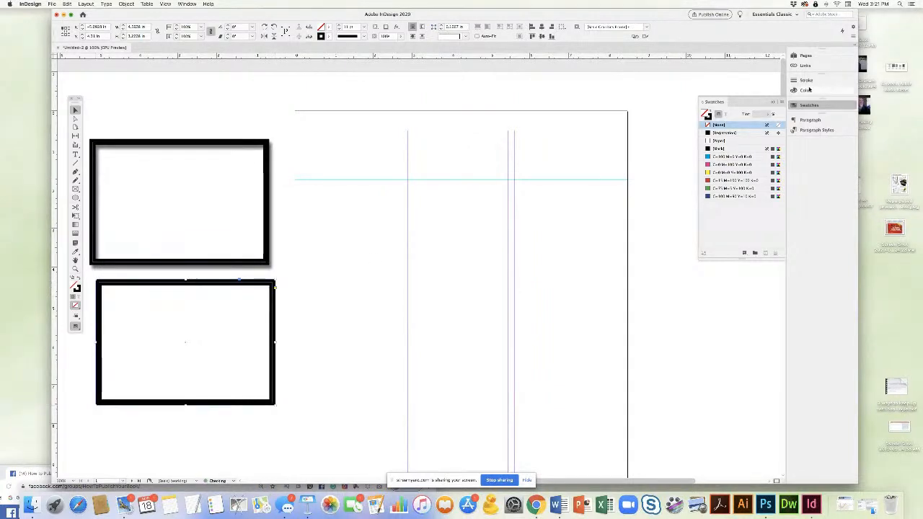
left_click(806, 80)
left_click(730, 89)
left_click(730, 89)
left_click(730, 90)
left_click(730, 90)
left_click(730, 89)
Delete the shadowed rectangle and move the remaining one onto page 1, aligned to the horizontal guide and left margin
left_click(223, 161)
key("Delete")
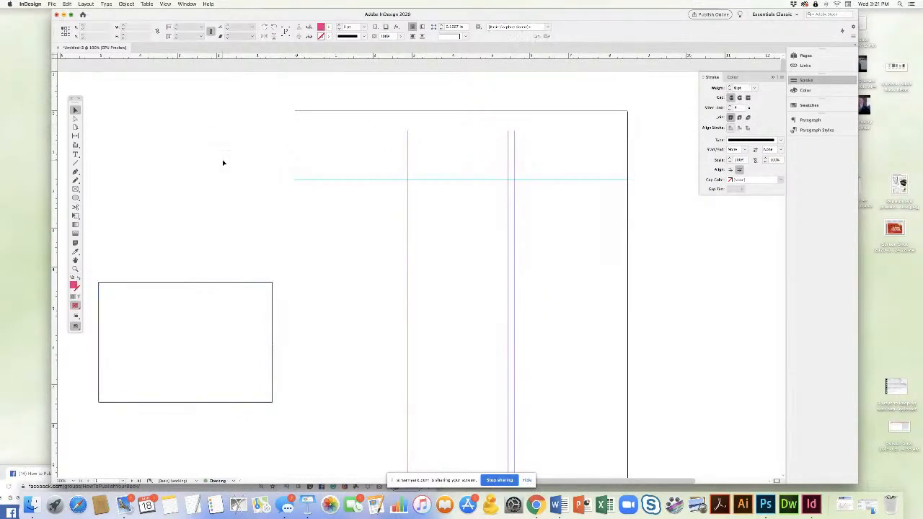
left_click_drag(192, 292, 387, 194)
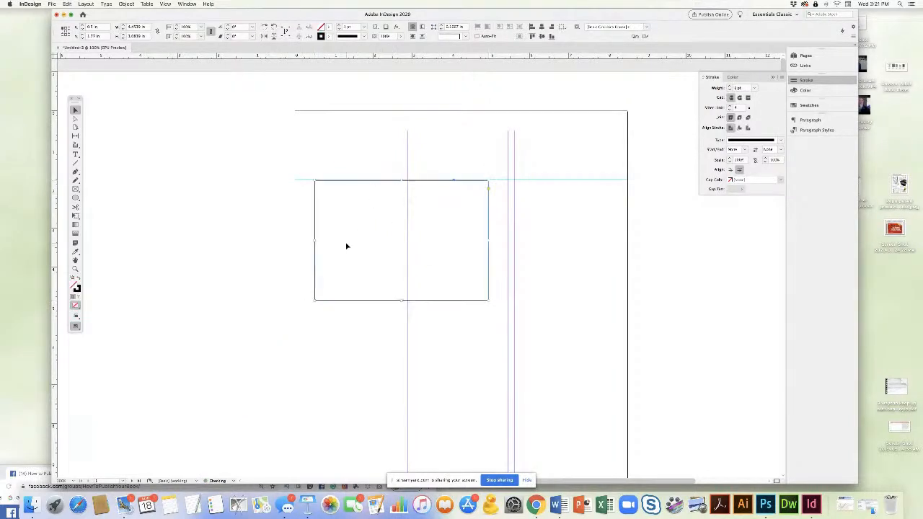
Place a horizontal ruler guide on the two-page spread after page 1, at about 1.76 in from its upper edge
left_click(304, 248, "alt+super")
left_click_drag(321, 261, 319, 209)
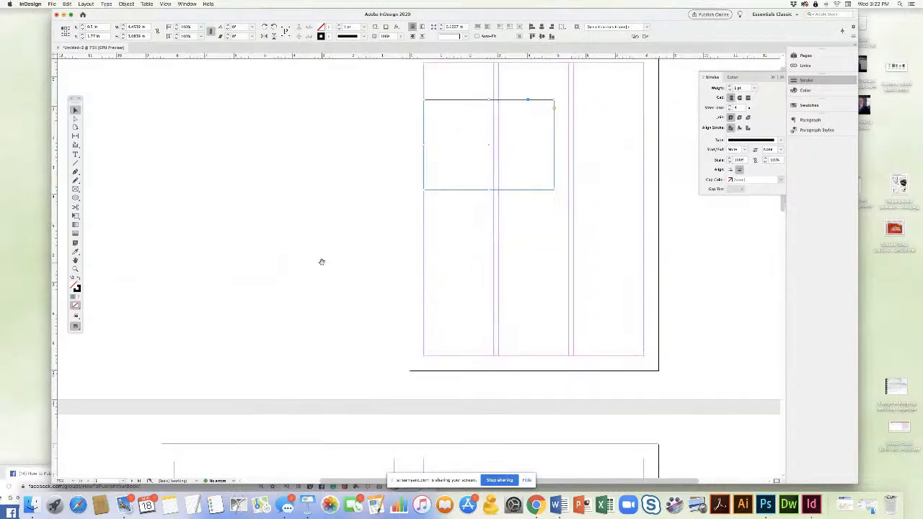
scroll(321, 262, "down", 10)
scroll(322, 262, "left", 2)
left_click_drag(360, 56, 355, 127)
left_click_drag(218, 164, 206, 169)
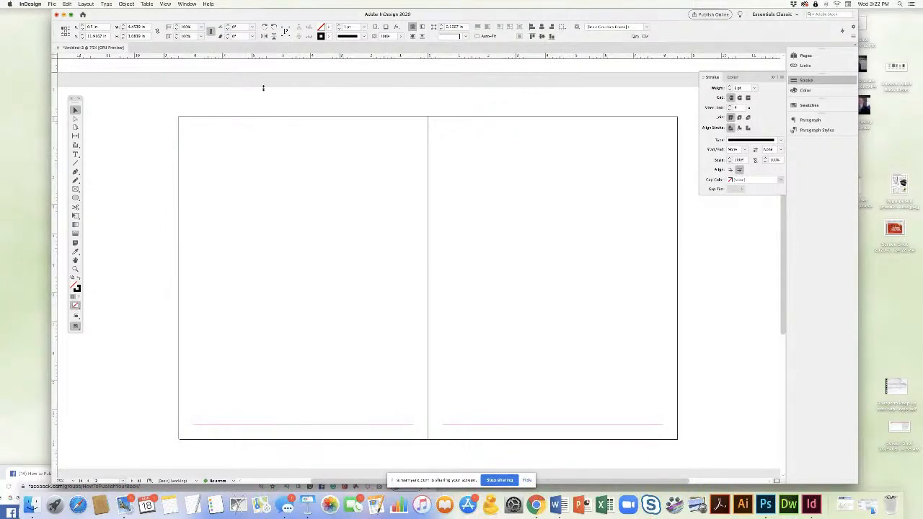
mouse_move(281, 116)
left_mouse_down()
mouse_move(295, 42)
mouse_move(261, 67)
mouse_move(262, 134)
mouse_move(245, 80)
mouse_move(132, 104)
mouse_move(134, 138)
mouse_move(135, 116)
mouse_move(141, 133)
mouse_move(191, 129)
left_mouse_up()
scroll(295, 223, "down", 5)
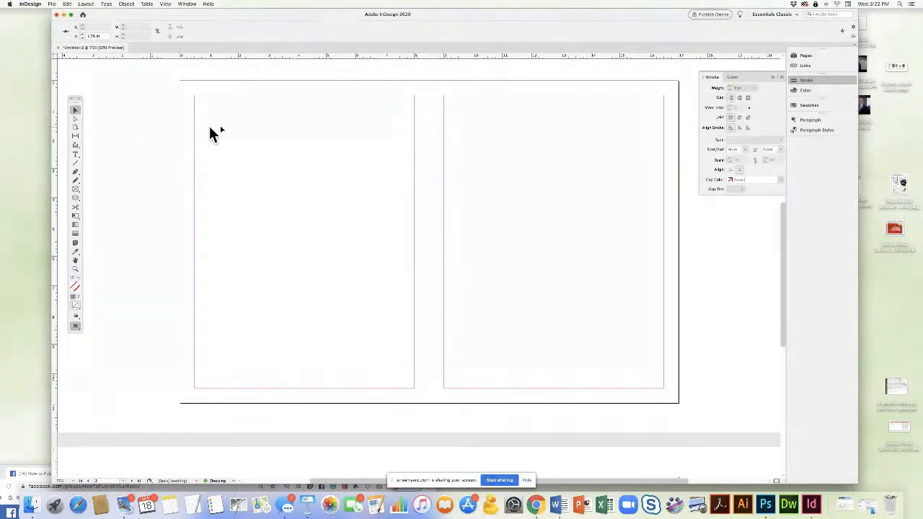
Copy the rectangle from page 1 and paste it onto both pages of the next spread, aligning each copy's upper edge with the guide
scroll(522, 119, "up", 10)
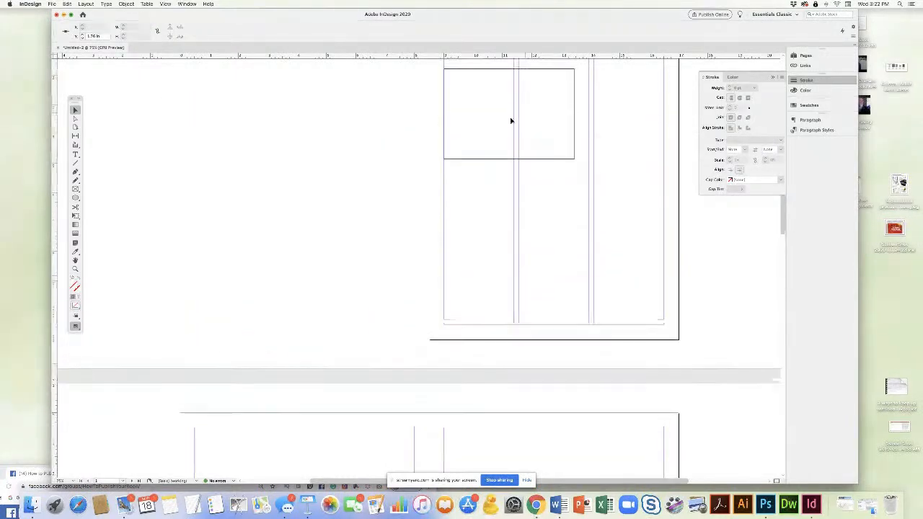
left_click(528, 159)
scroll(443, 184, "down", 8)
scroll(335, 233, "down", 5)
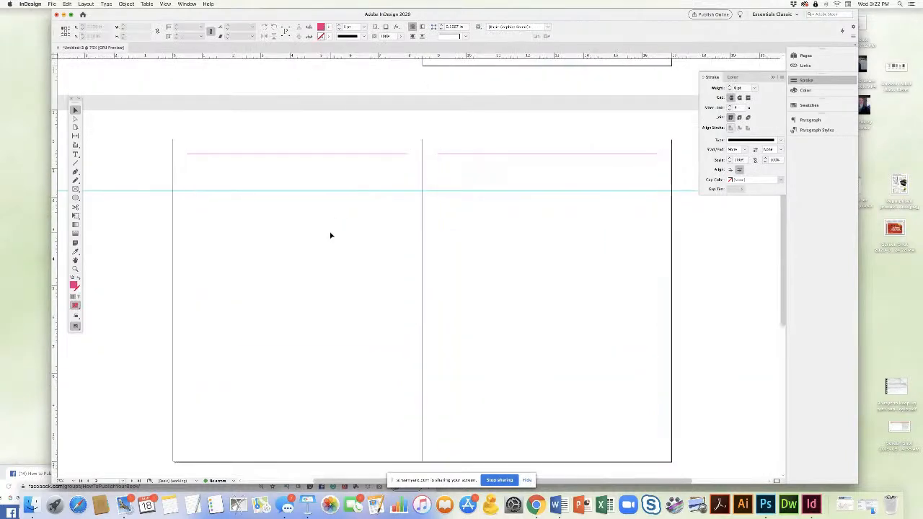
key("cmd+v")
left_click_drag(380, 252, 223, 194)
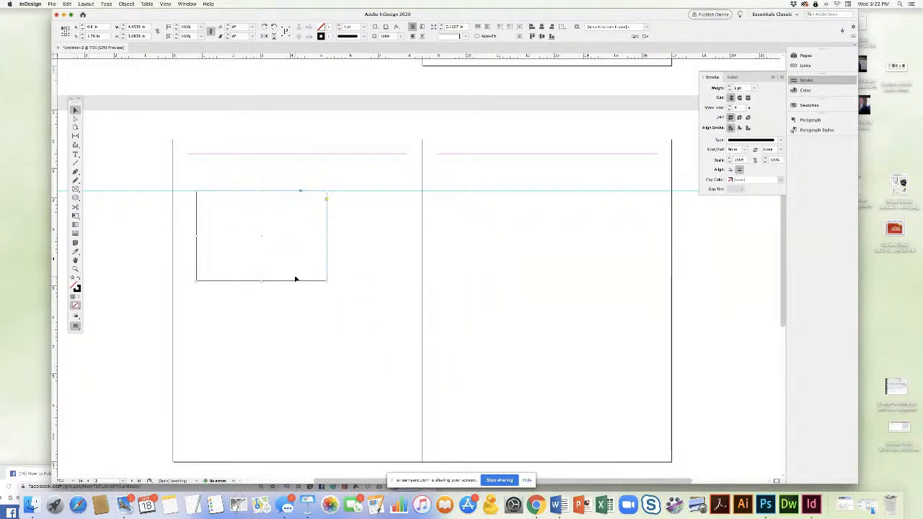
key("cmd+v")
left_click_drag(386, 250, 539, 193)
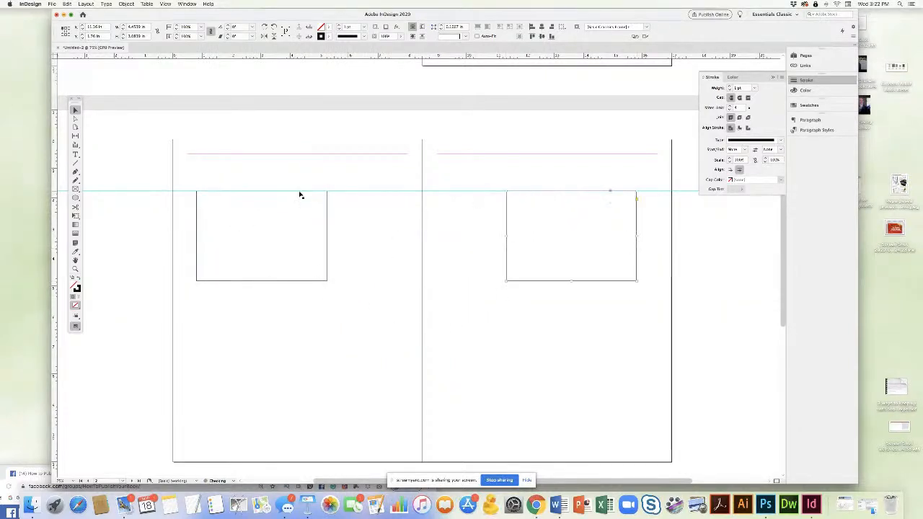
left_click(487, 320)
left_click_drag(323, 264, 334, 263)
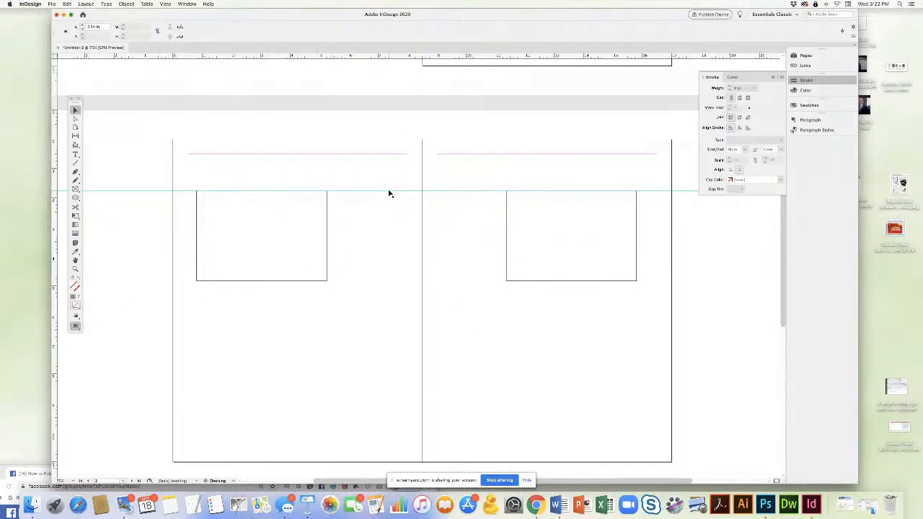
left_click_drag(343, 59, 143, 336)
left_click(139, 165)
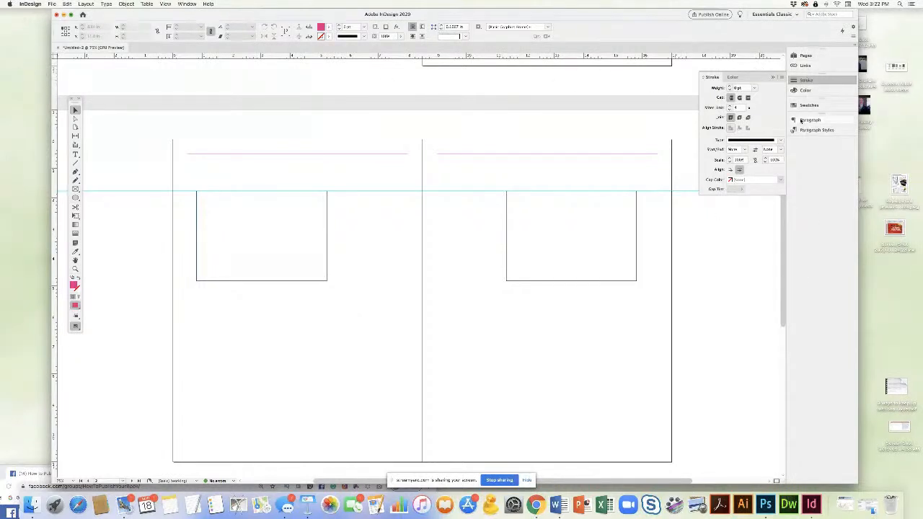
Review the Pages and Links panels, and increase the stroke weight of the rectangle on the spread's second page by five increments
left_click(805, 55)
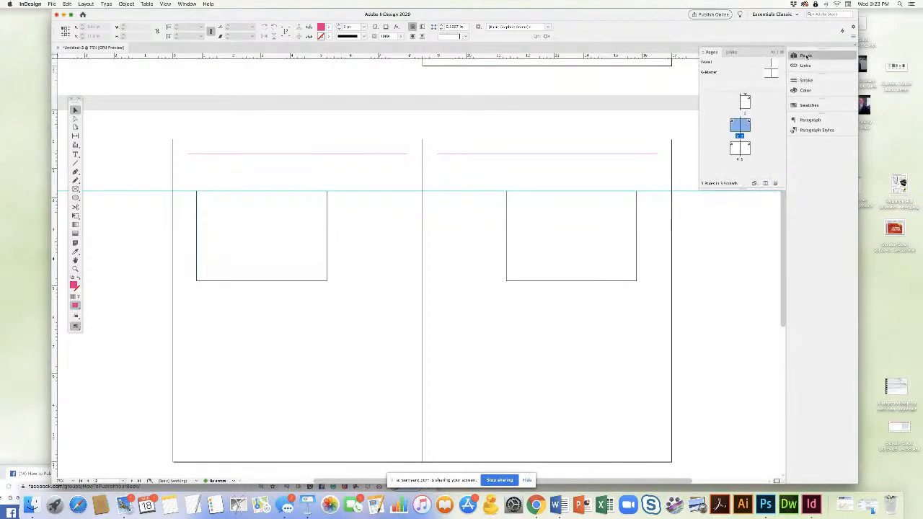
left_click(808, 66)
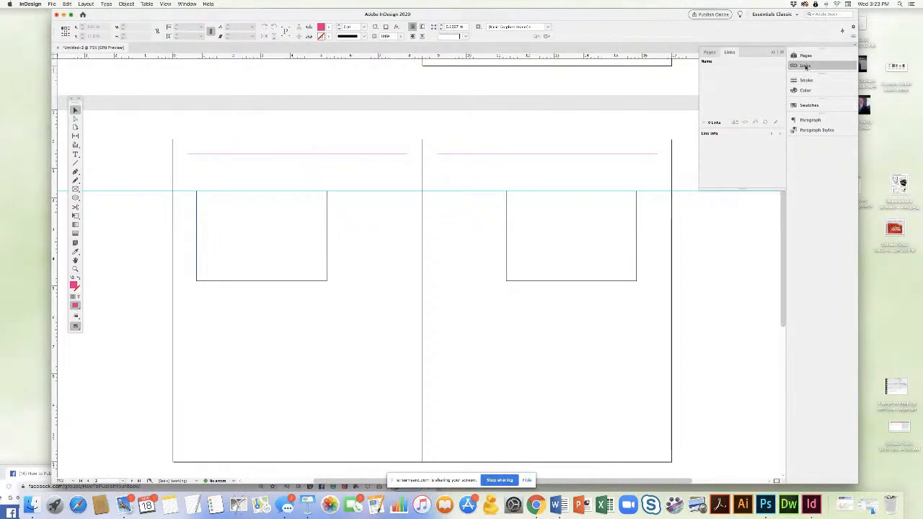
left_click(807, 81)
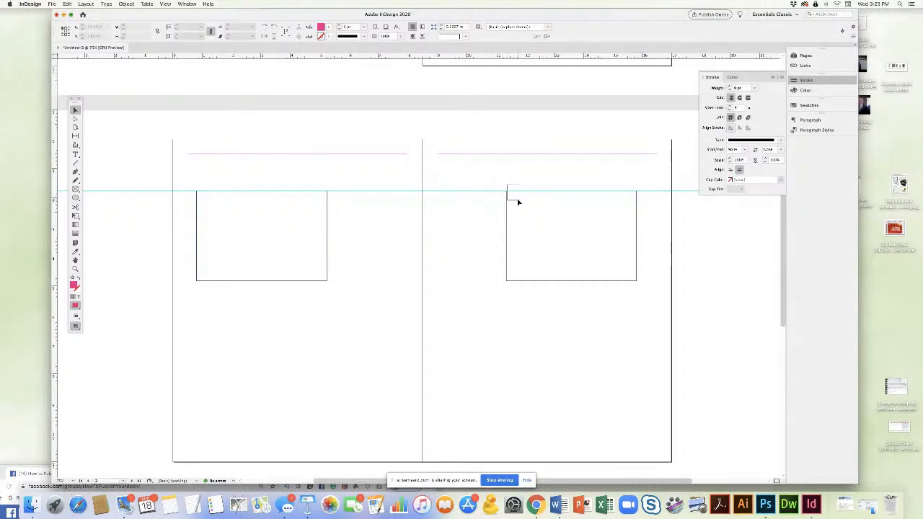
left_click(611, 191)
left_click(729, 86)
left_click(730, 86)
left_click(729, 86)
left_click(729, 86)
left_click(729, 86)
left_click(682, 131)
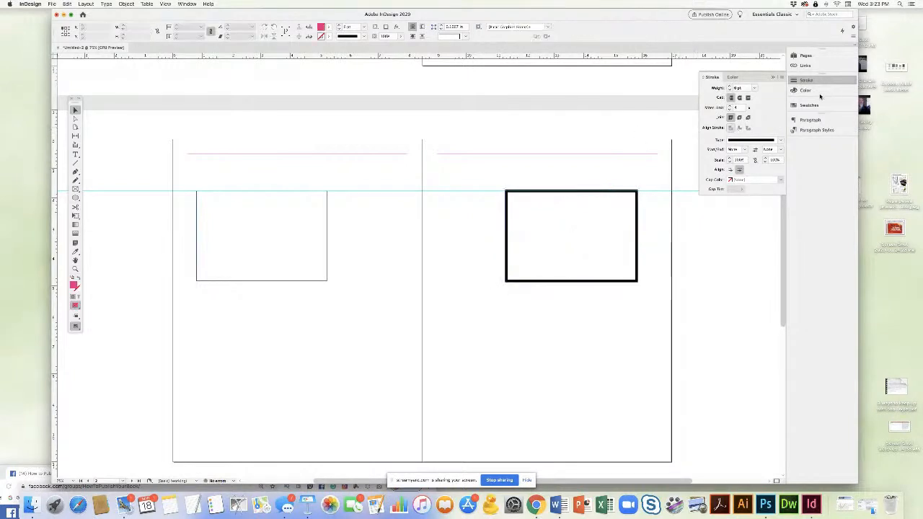
Review the Color panel and set the default fill to the None swatch
left_click(806, 91)
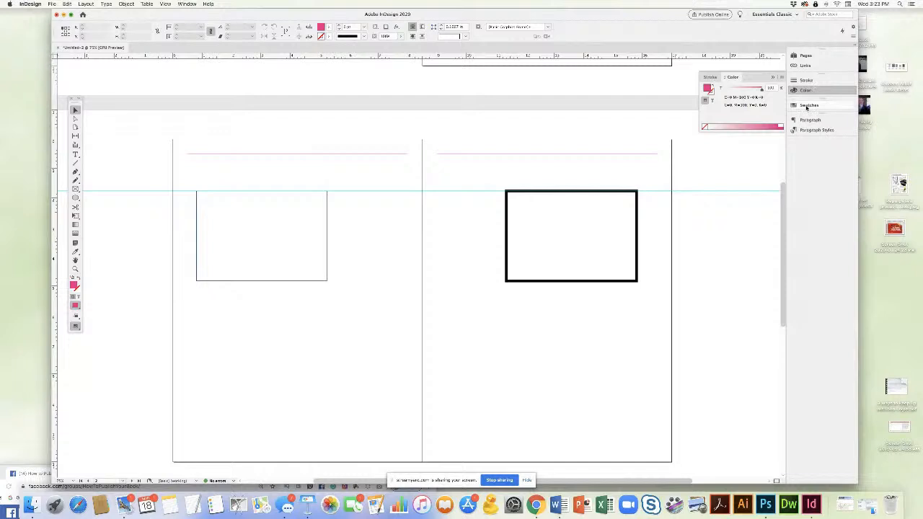
left_click(807, 106)
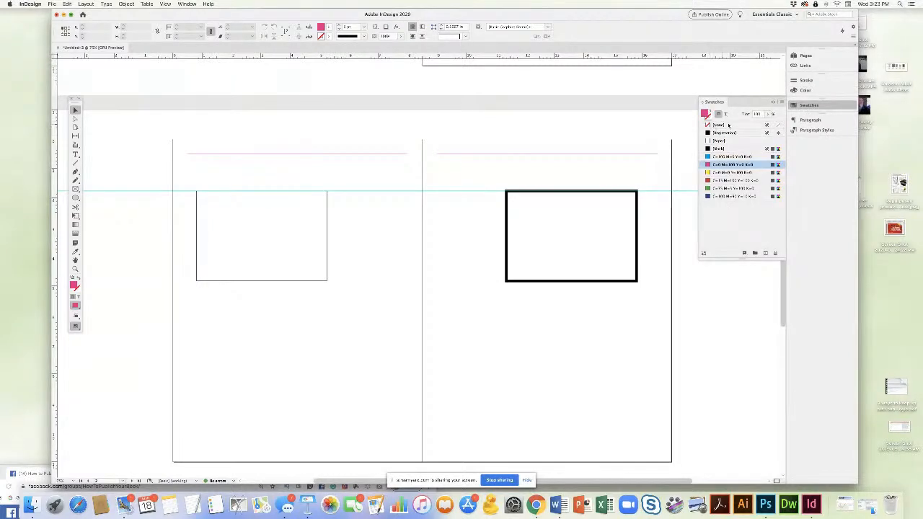
left_click(718, 125)
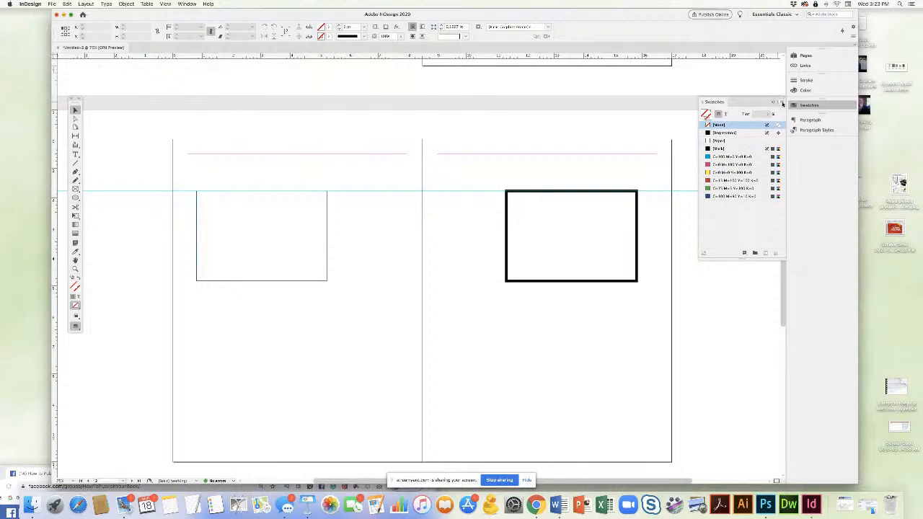
Examine the additional options offered by the Swatches, Pages and Links panels
left_click(783, 104)
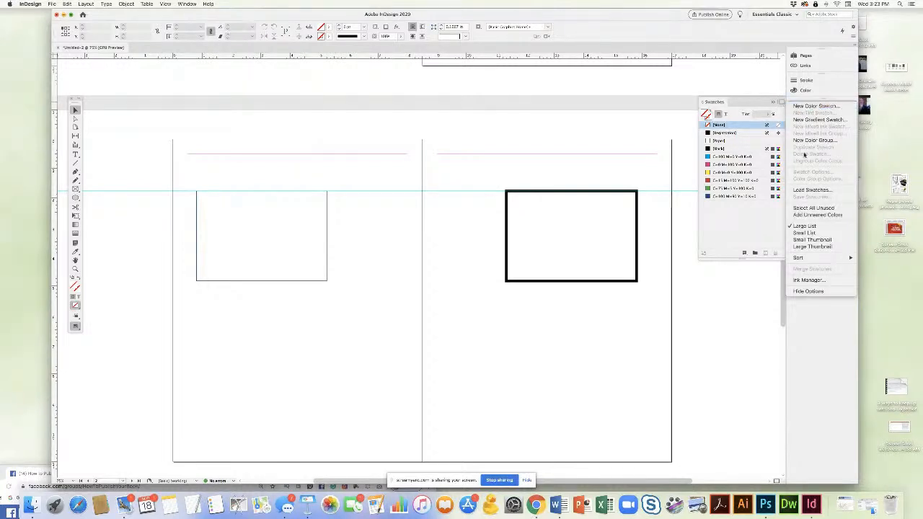
left_click(762, 218)
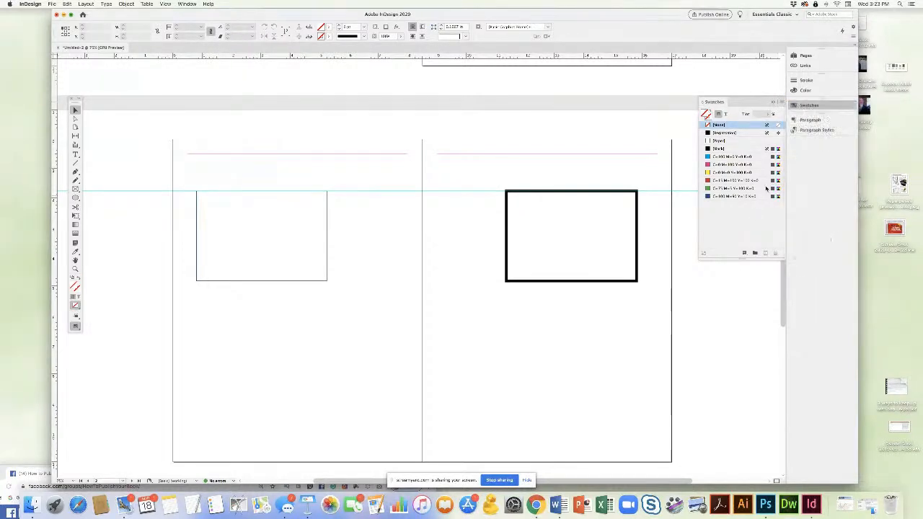
left_click(806, 56)
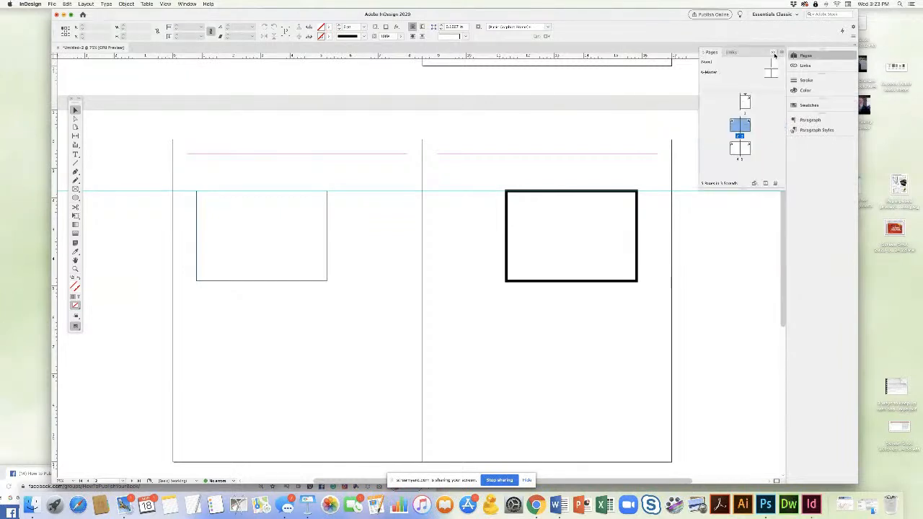
left_click(780, 53)
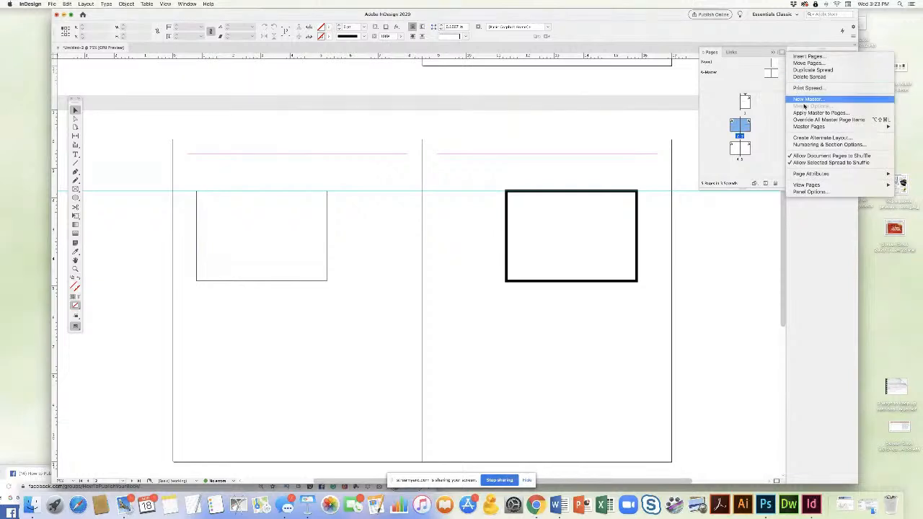
left_click(741, 77)
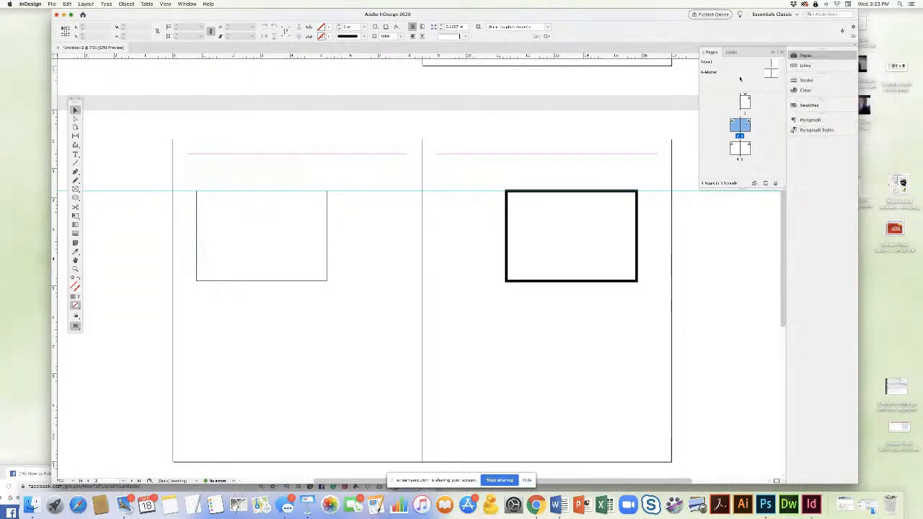
left_click(773, 54)
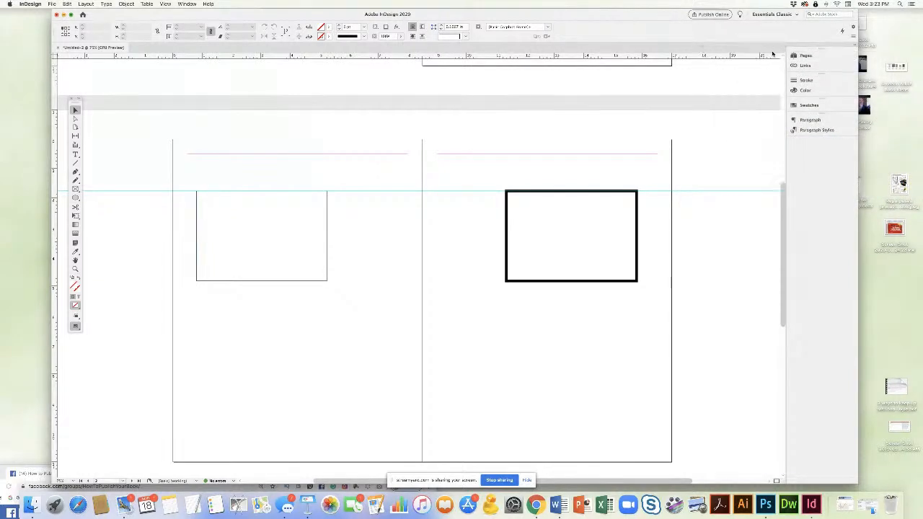
left_click(805, 66)
left_click(780, 53)
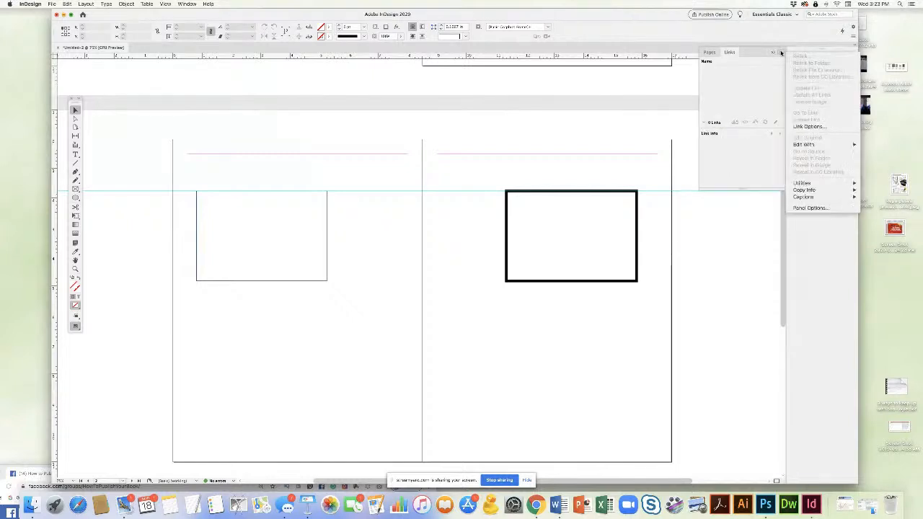
left_click(754, 88)
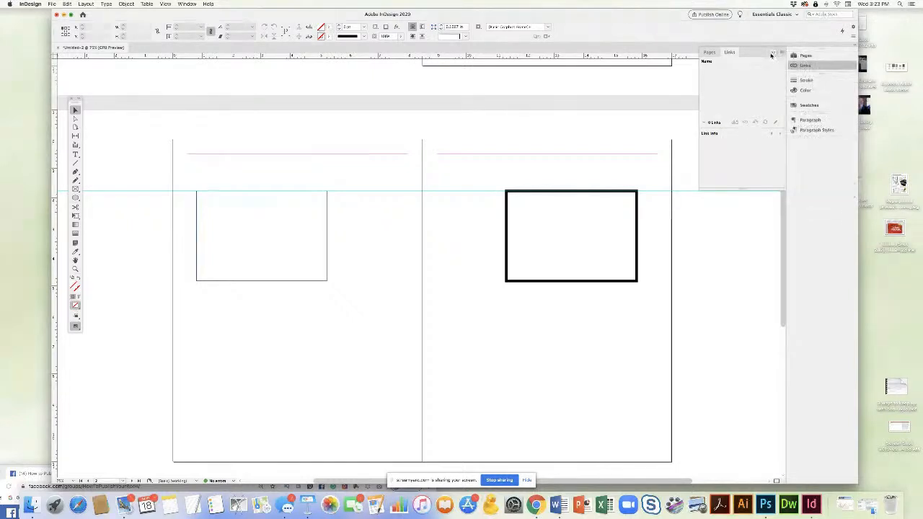
left_click(773, 54)
left_click(807, 106)
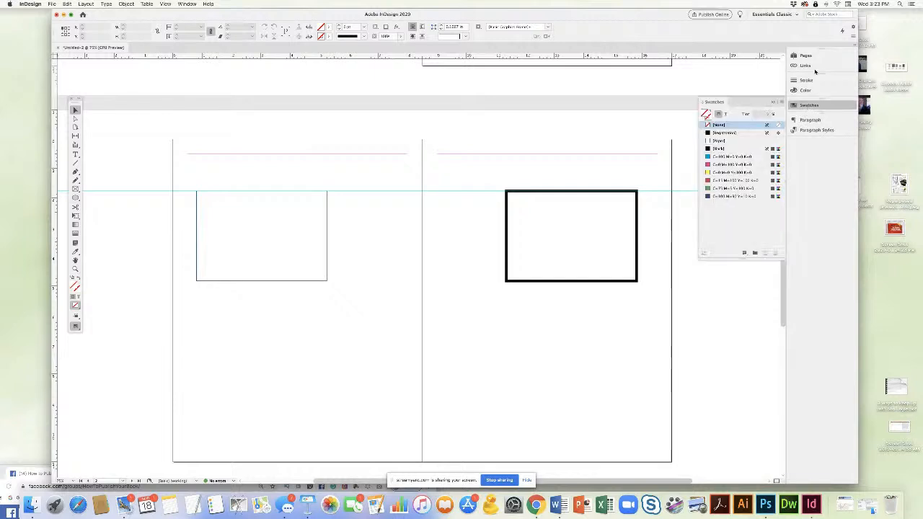
left_click(782, 103)
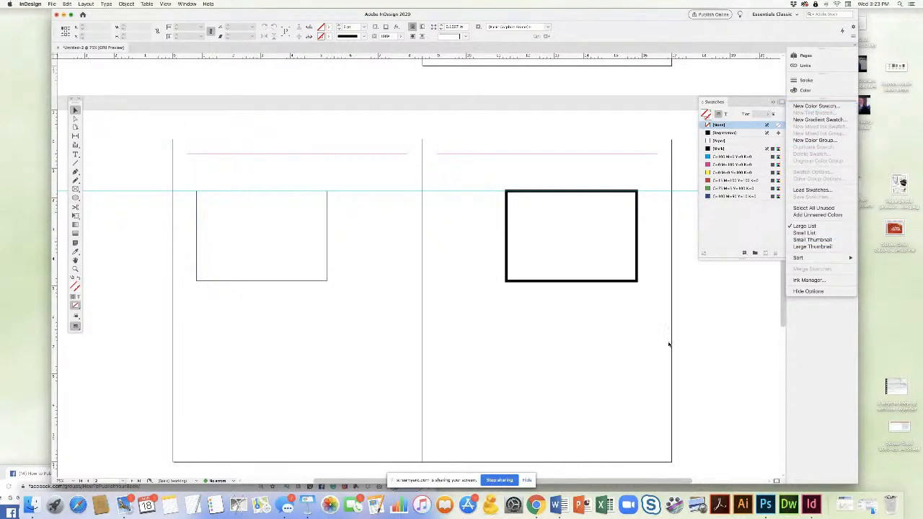
left_click(710, 83)
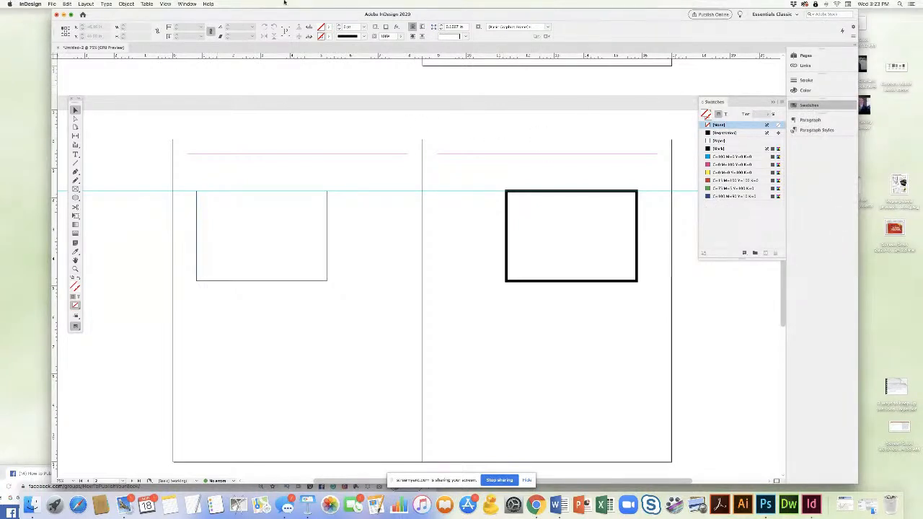
Open the Paragraph panel and detach it as a floating panel between the two rectangles on the spread
left_click(187, 3)
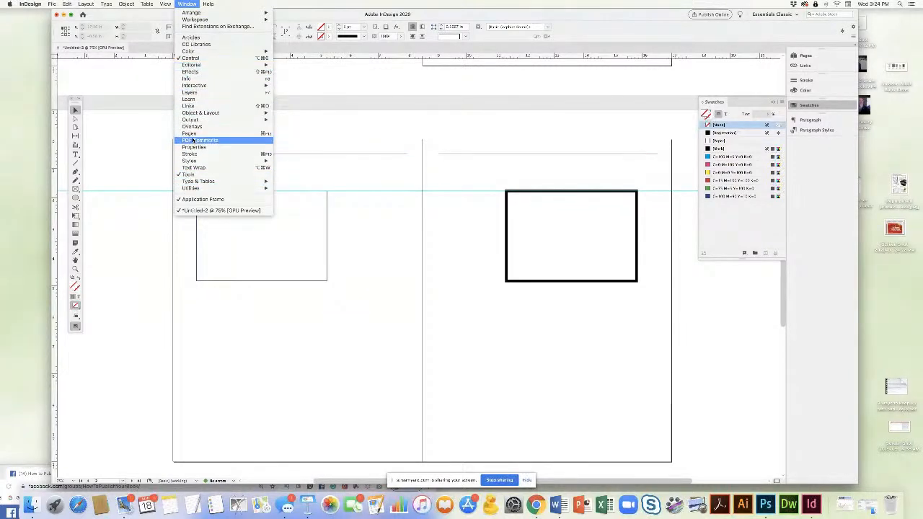
mouse_move(190, 182)
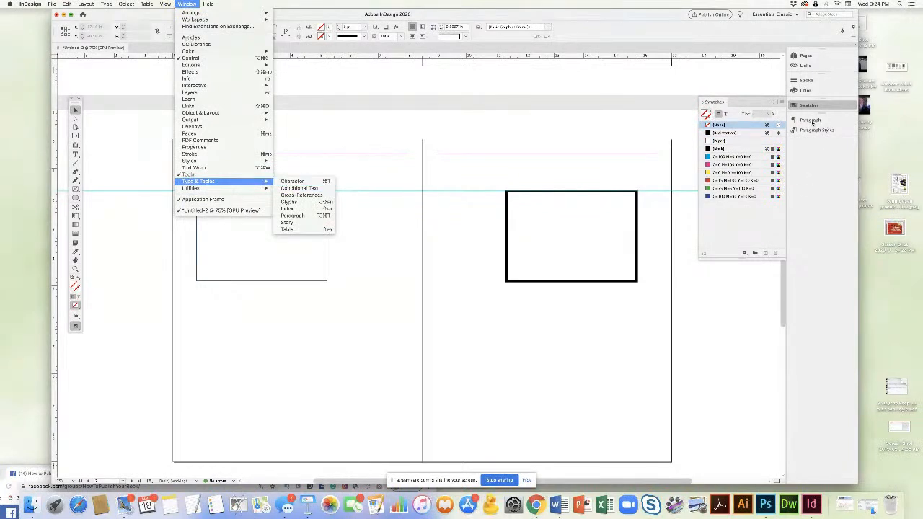
left_click(298, 217)
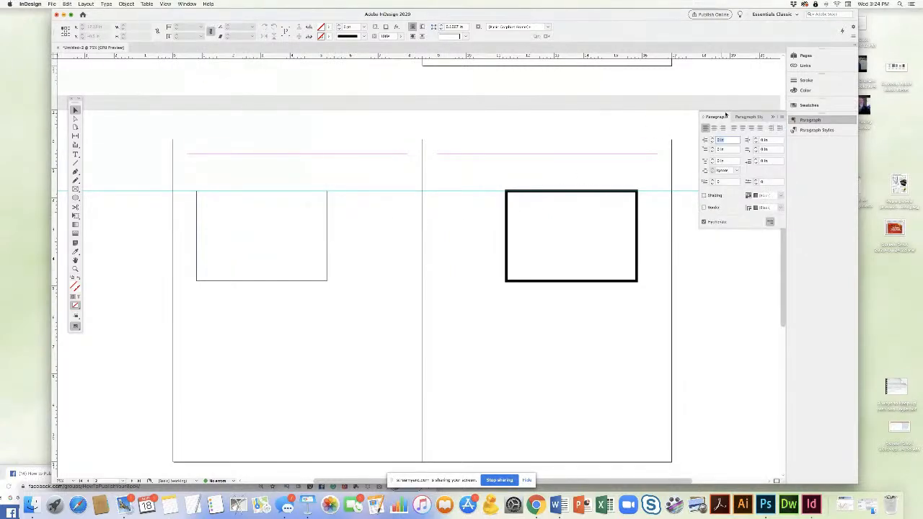
left_click_drag(727, 116, 393, 113)
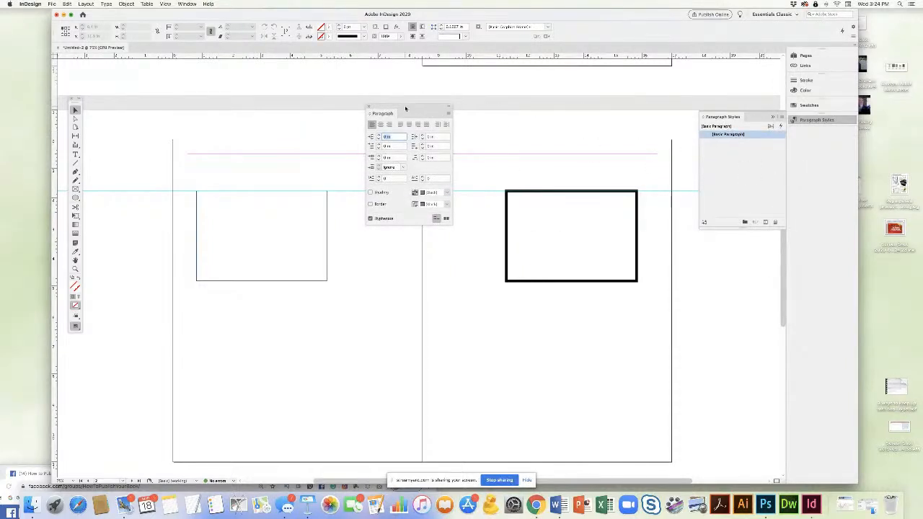
left_click_drag(449, 113, 436, 166)
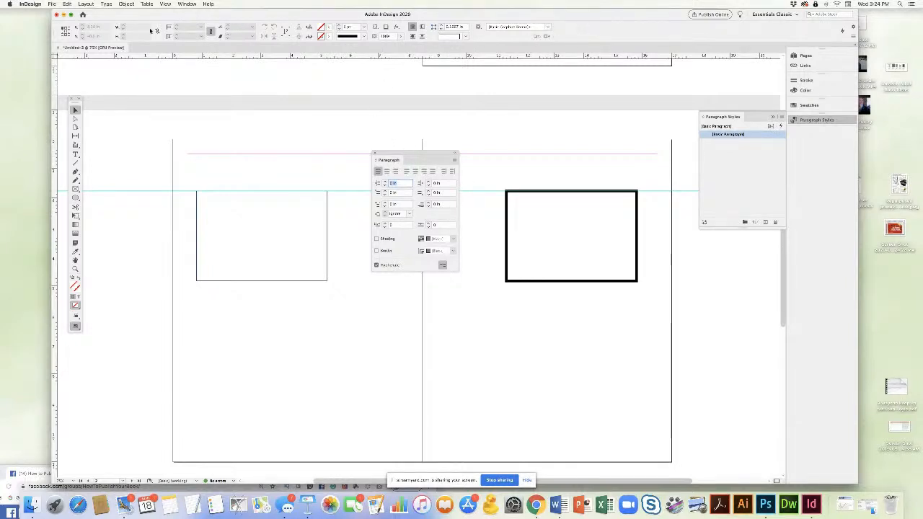
Look over the available Type commands, and switch briefly to Creative Cloud to view its installed apps
left_click(106, 4)
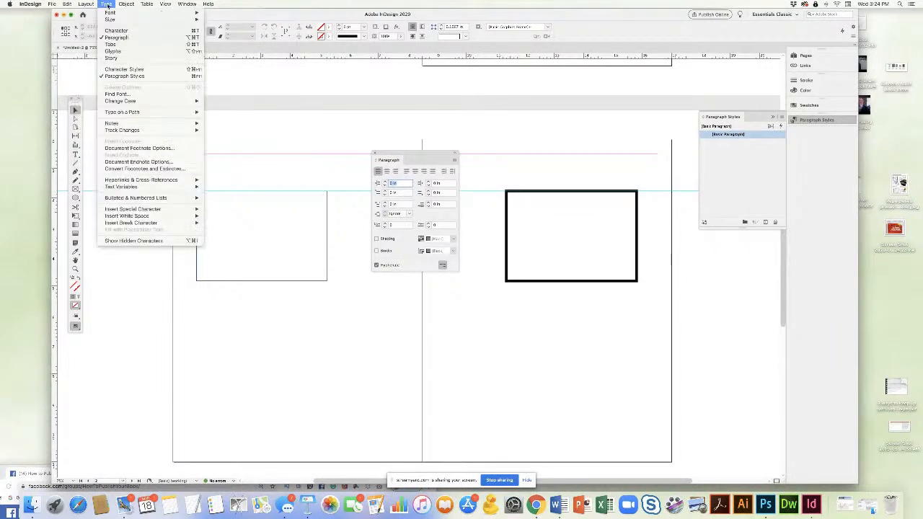
left_click(109, 7)
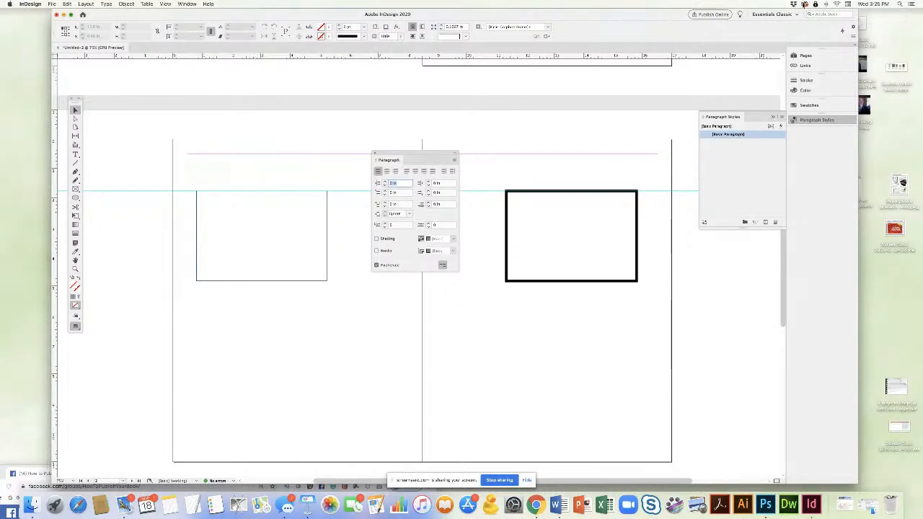
left_click(805, 4)
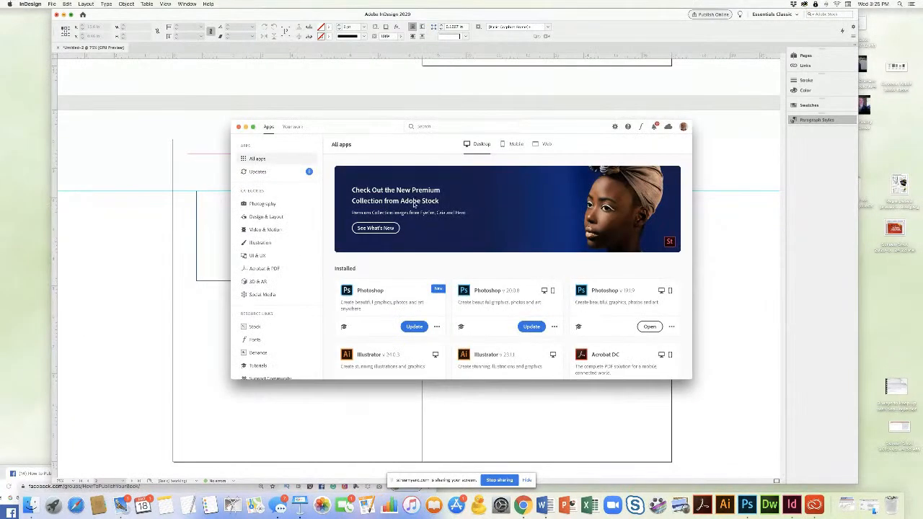
left_click(238, 127)
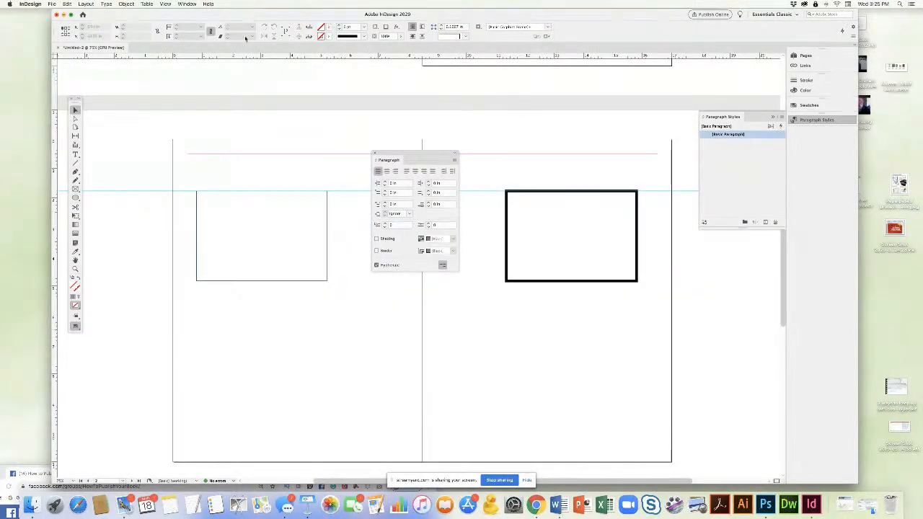
Open the Gradient panel and dock it below Paragraph Styles, and dock the floating Paragraph panel between Color and Swatches
left_click(187, 3)
mouse_move(181, 65)
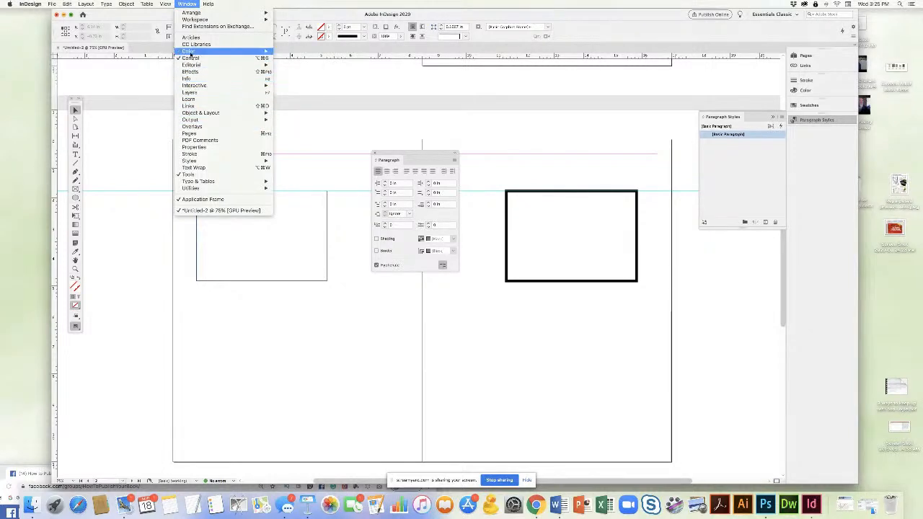
left_click(293, 66)
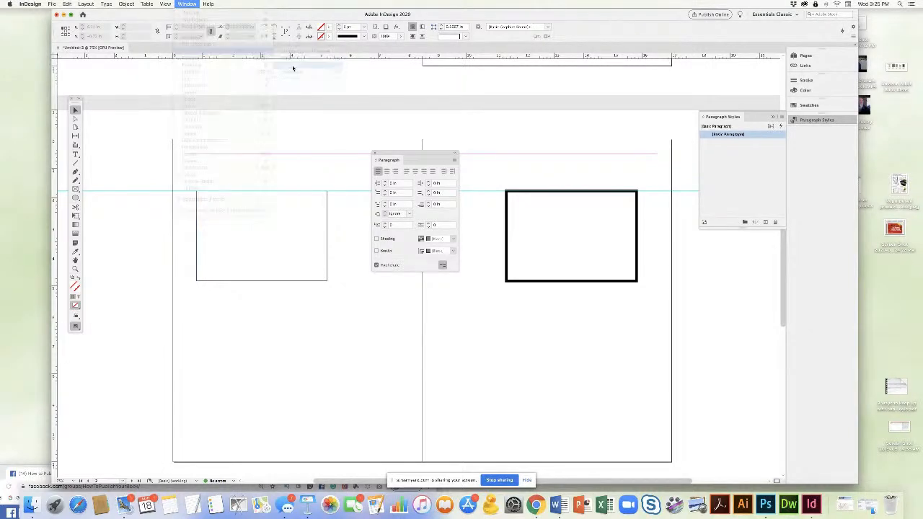
left_click_drag(865, 36, 468, 105)
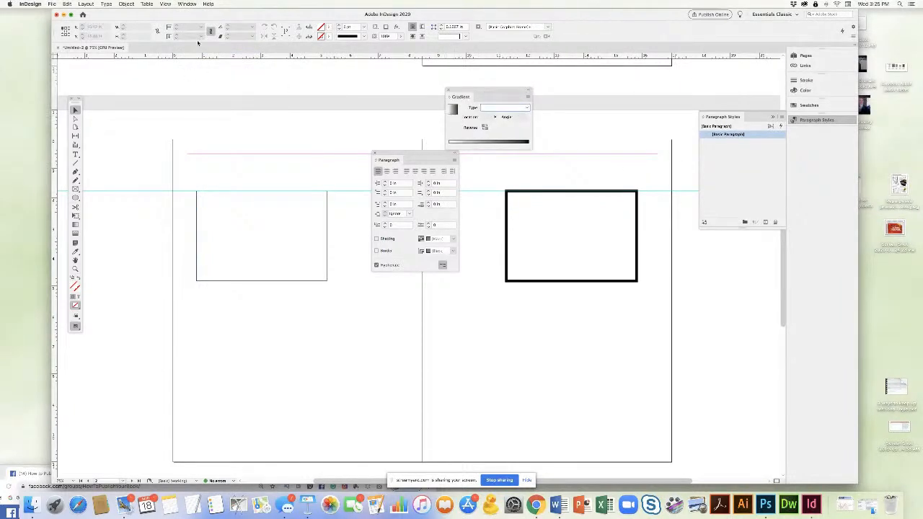
left_click_drag(468, 91, 785, 239)
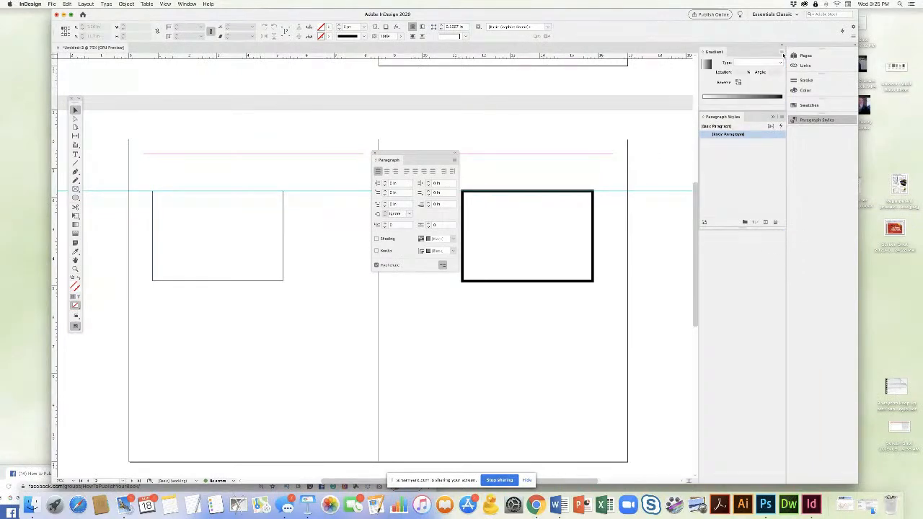
left_click_drag(714, 51, 803, 131)
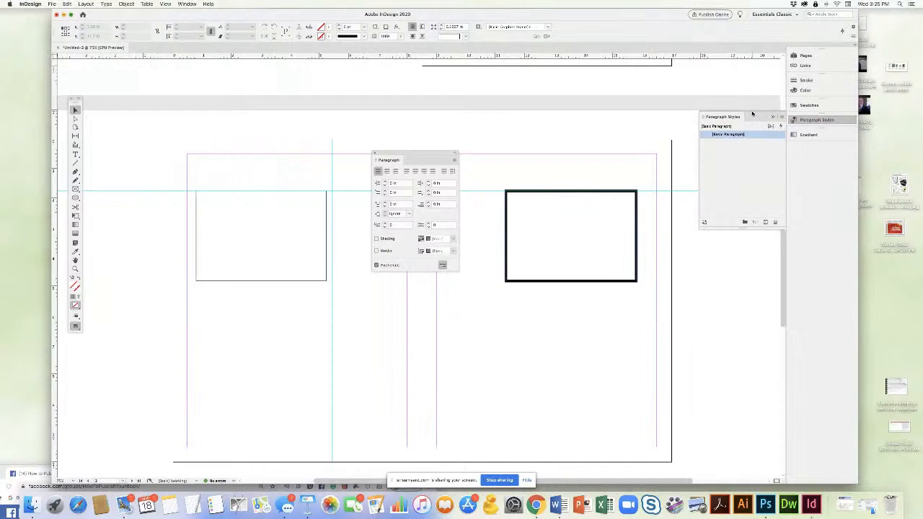
left_click(774, 118)
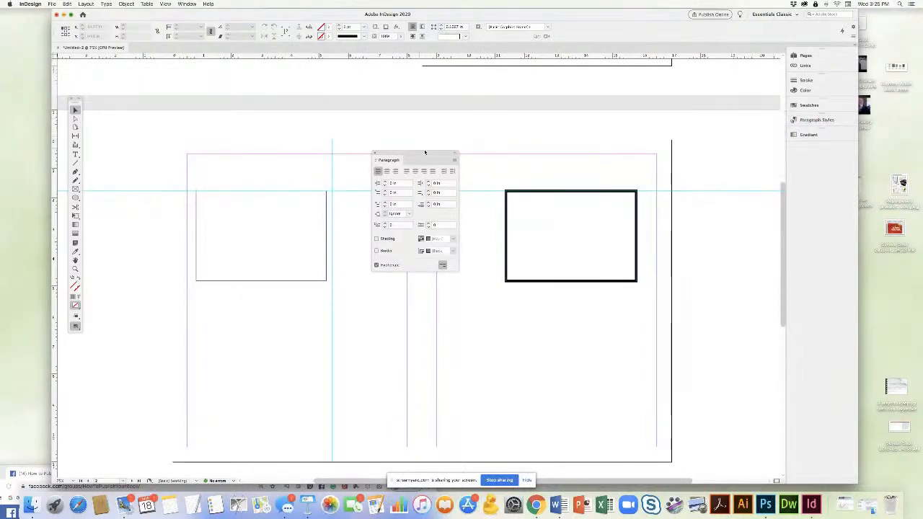
left_click_drag(422, 154, 808, 106)
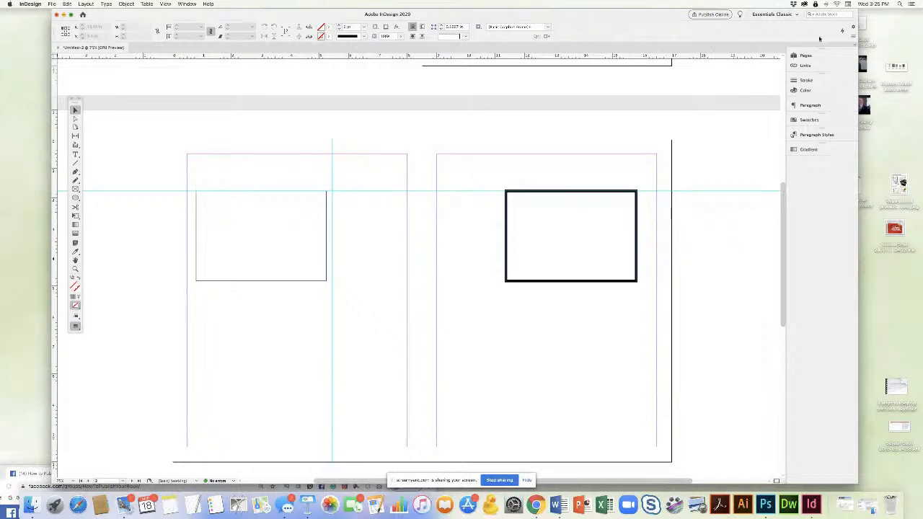
Go to page 5 of the document, and open the A-Master spread
left_click(806, 55)
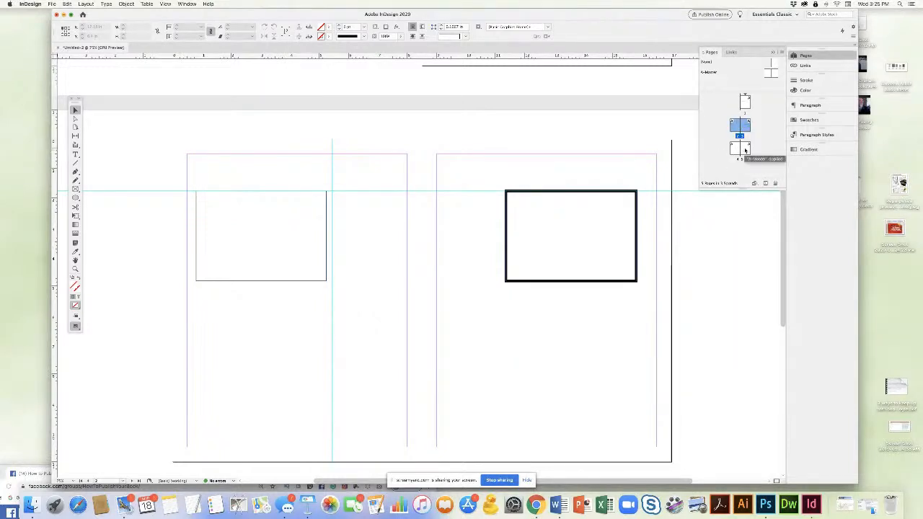
double_click(745, 149)
scroll(513, 191, "left", 3)
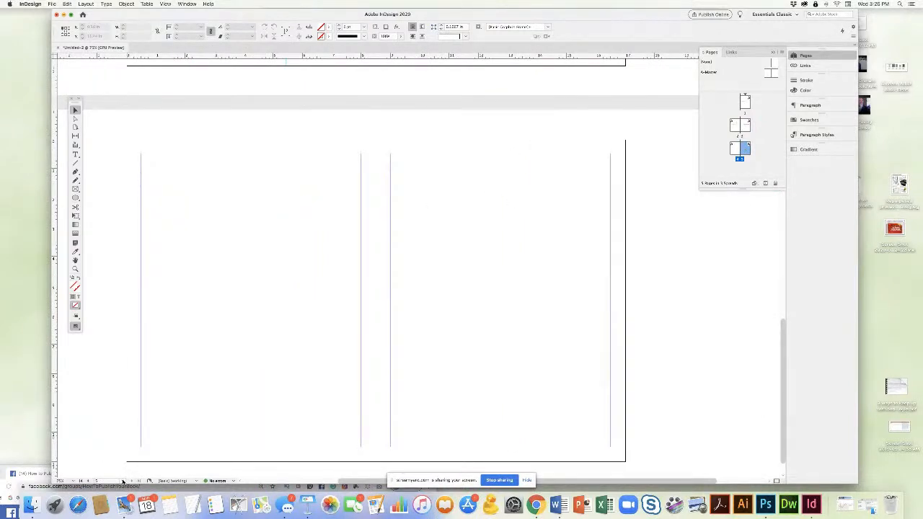
left_click(102, 481)
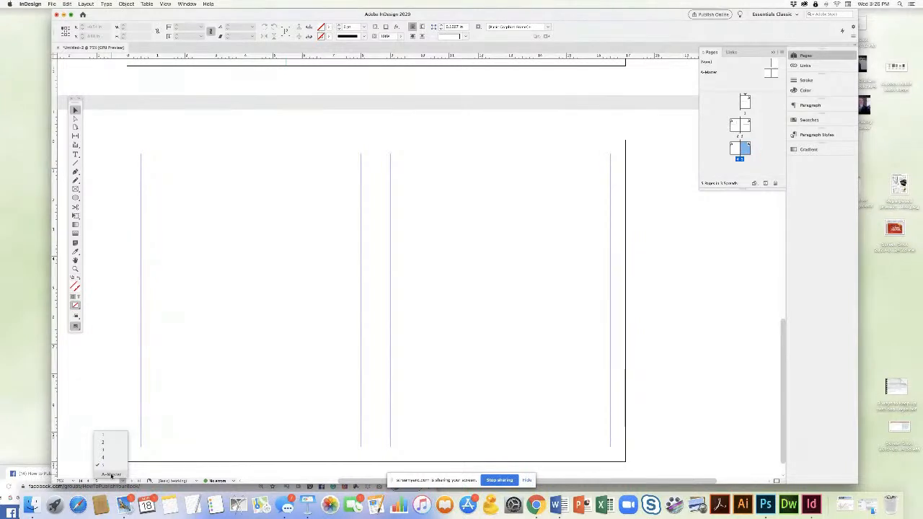
left_click(111, 476)
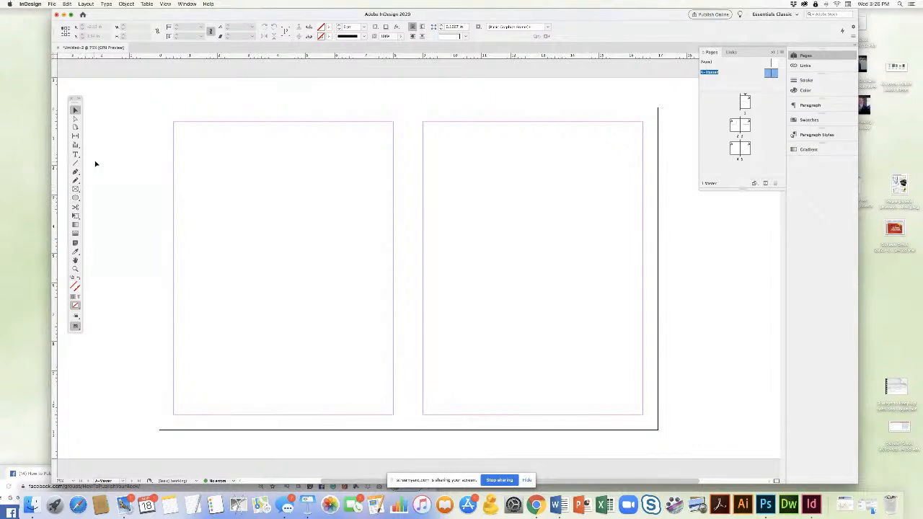
Draw a rectangle about 3.1 by 2.8 in near the upper edge of the left A-Master page and fill it with the cyan swatch
left_click_drag(75, 198, 108, 207)
left_click_drag(243, 132, 330, 204)
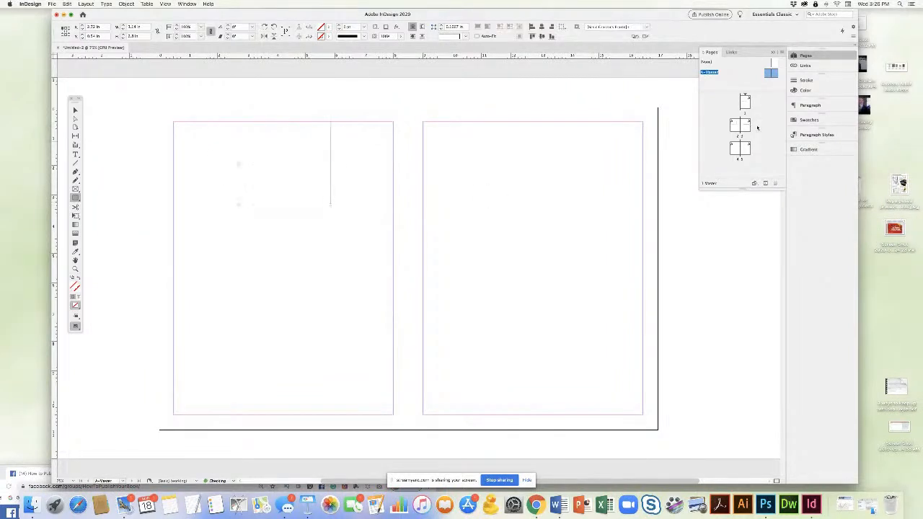
left_click(808, 119)
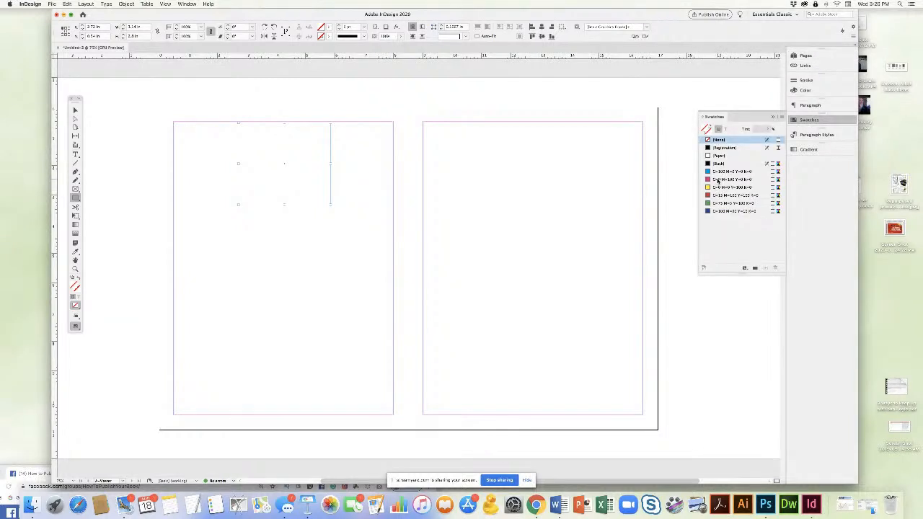
left_click(730, 171)
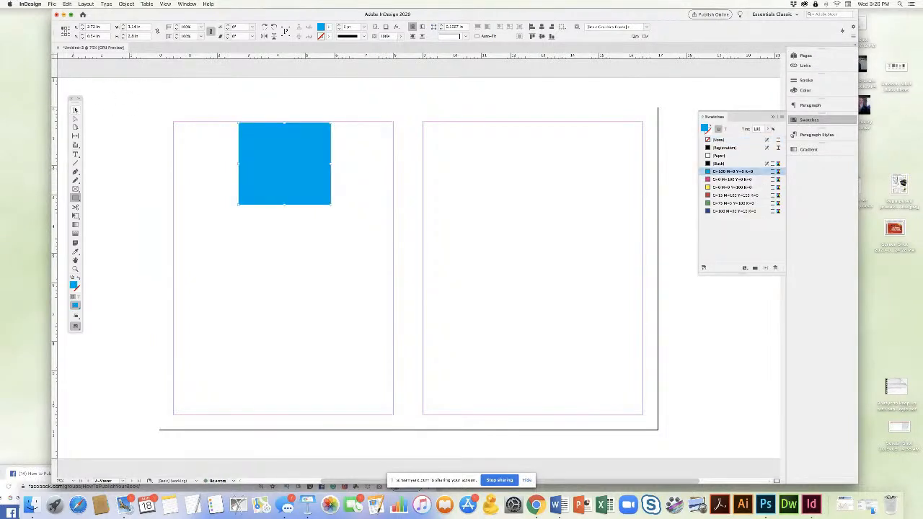
Align the blue rectangle's upper edge with the page margin and shorten the rectangle to a height of about 2 in
left_click(75, 109)
mouse_move(282, 158)
left_mouse_down()
mouse_move(289, 154)
mouse_move(281, 156)
left_mouse_up()
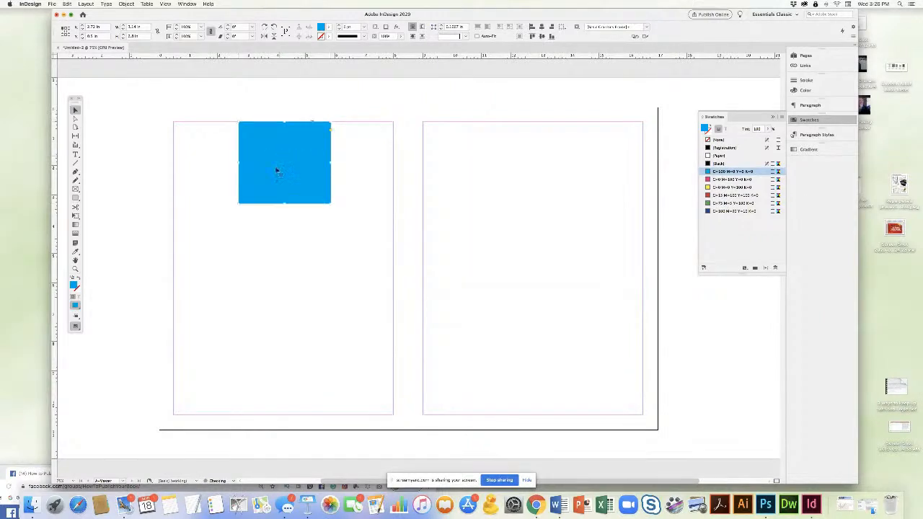
left_click_drag(285, 203, 282, 181)
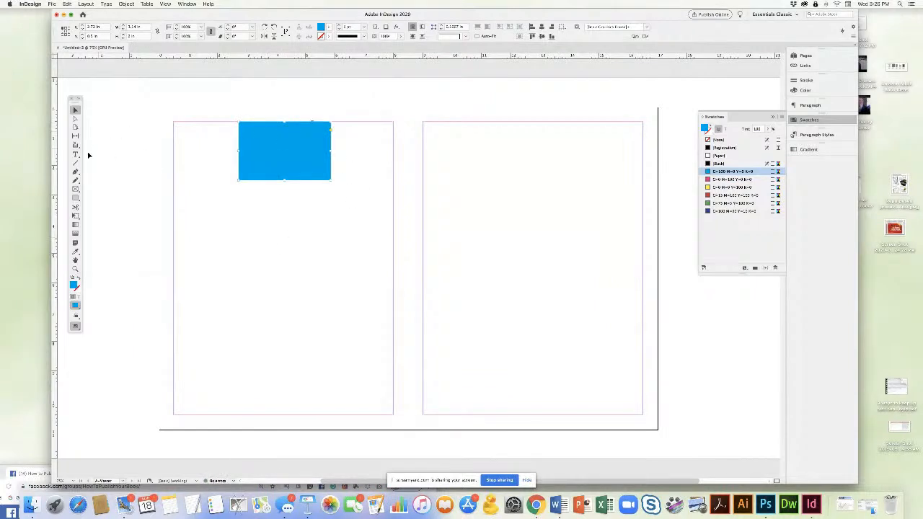
left_click(281, 272)
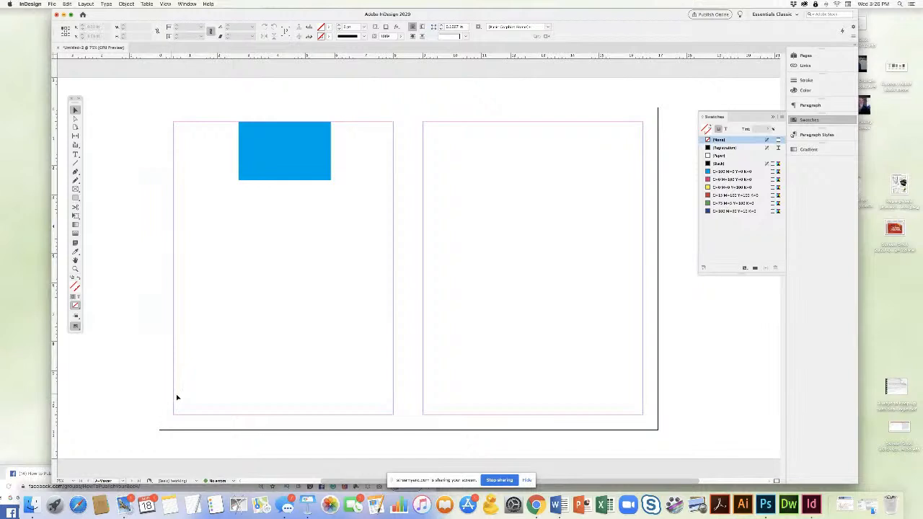
Go to page 2 and delete the thin-outlined rectangle overlapping the blue master item
left_click(123, 479)
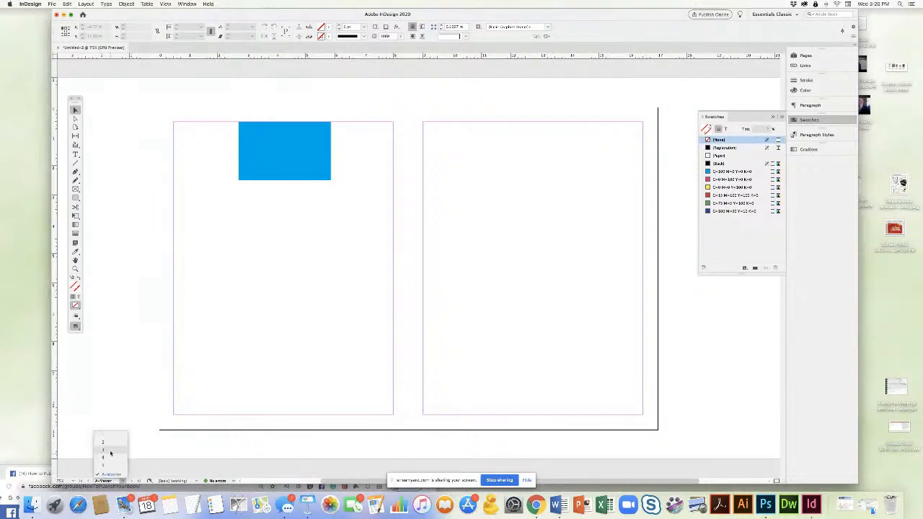
left_click(103, 443)
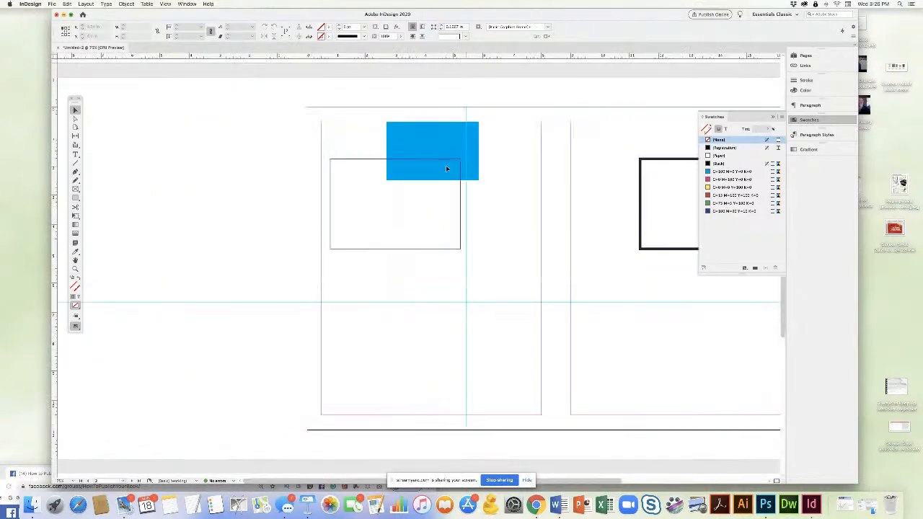
scroll(483, 231, "right", 3)
left_click(400, 233)
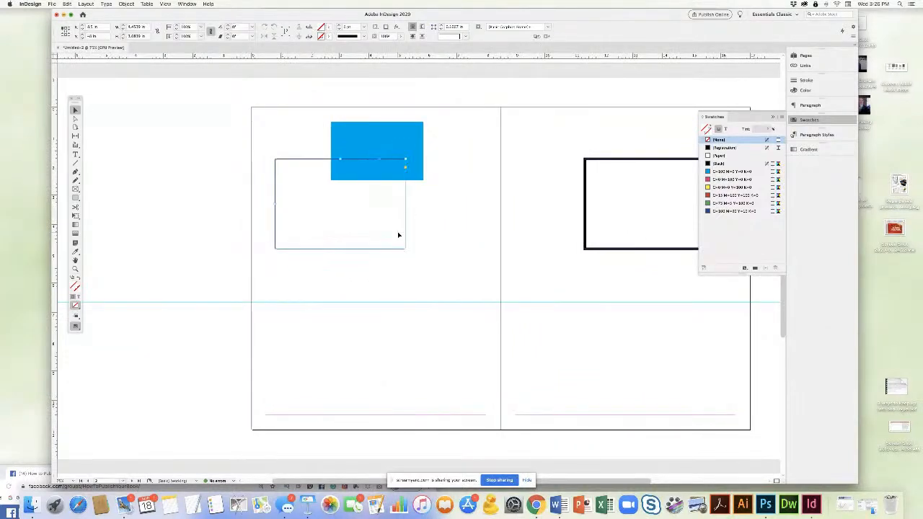
key("Delete")
Insert a new page after the page 2–3 spread
scroll(390, 245, "right", 1)
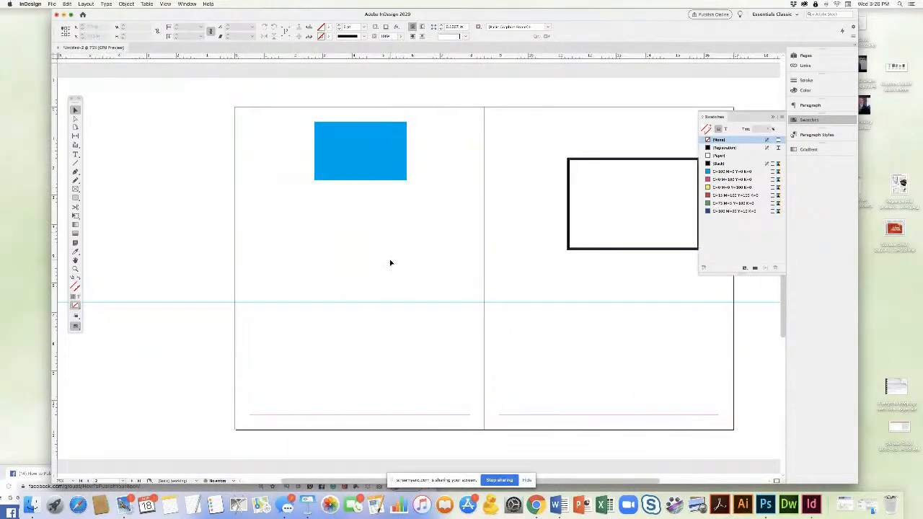
left_click(391, 261, "alt+super")
left_click(391, 260, "alt+super")
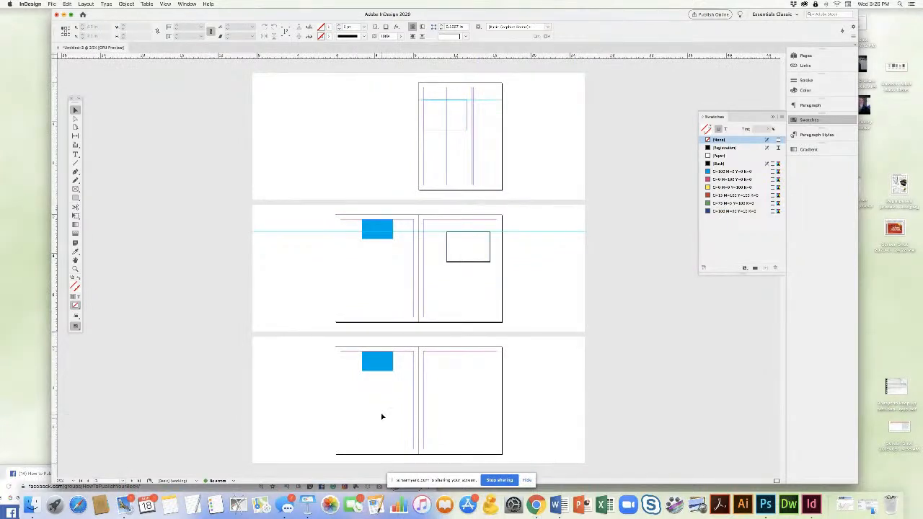
left_click(794, 57)
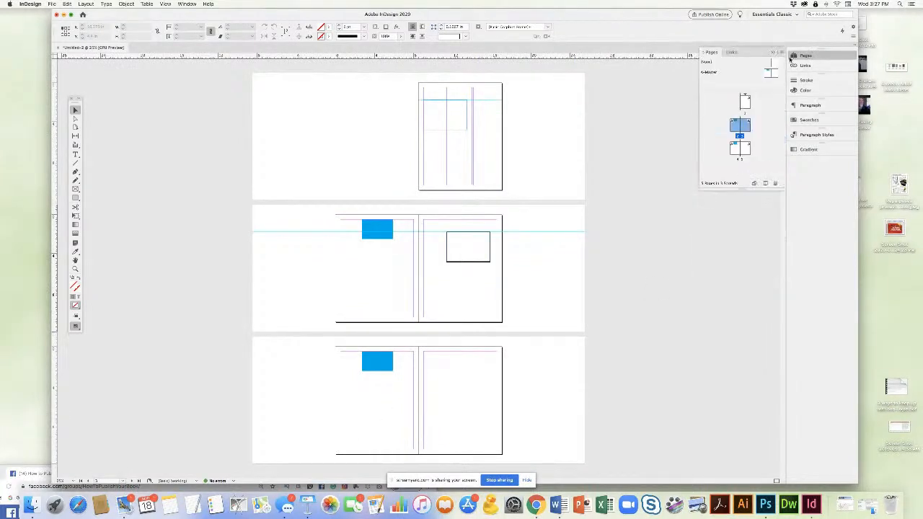
left_click(766, 183)
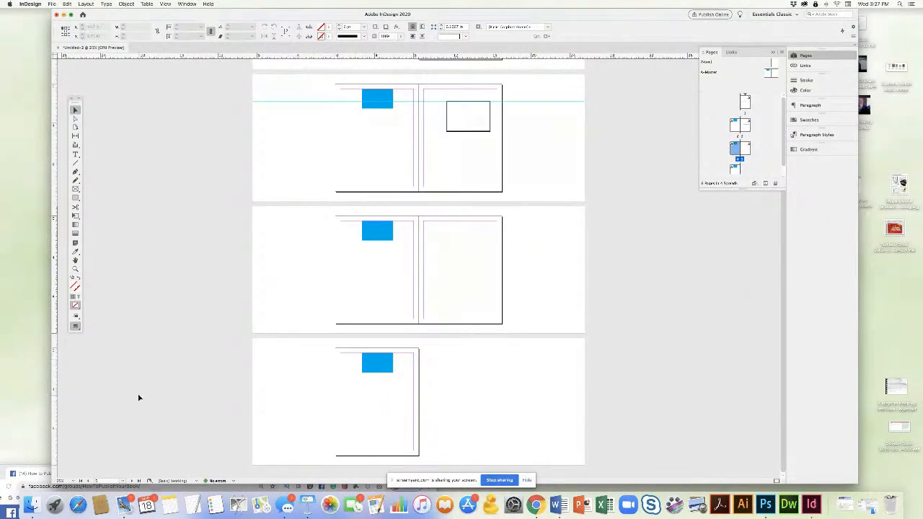
Return to the A-Master spread and enlarge the view to 75%
left_click(123, 482)
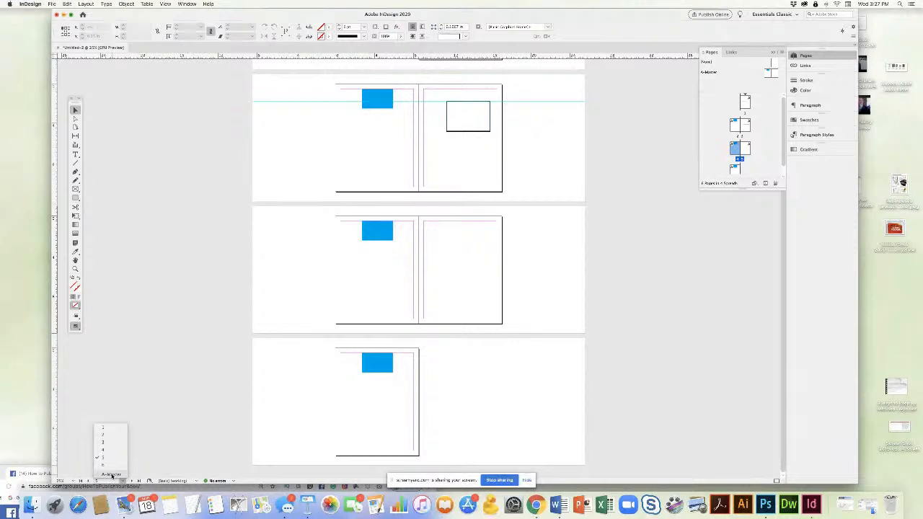
left_click(112, 475)
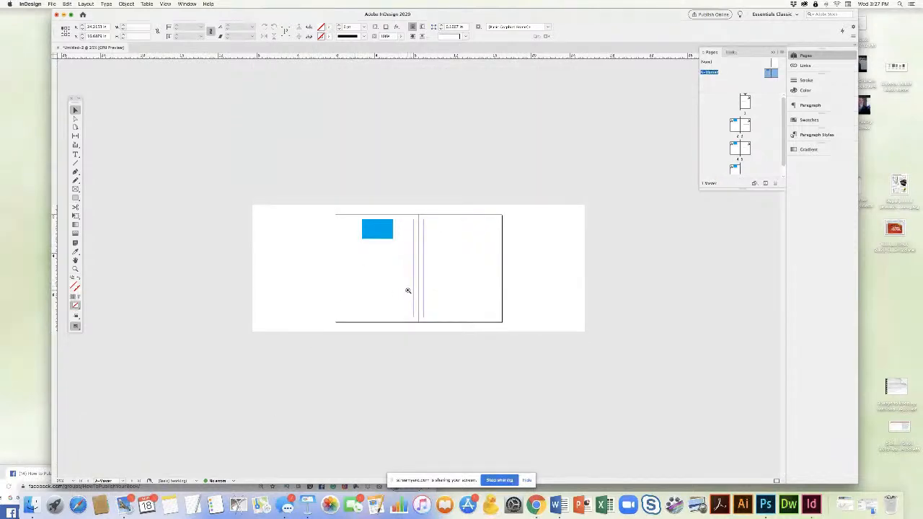
key("super+equal")
key("super+equal")
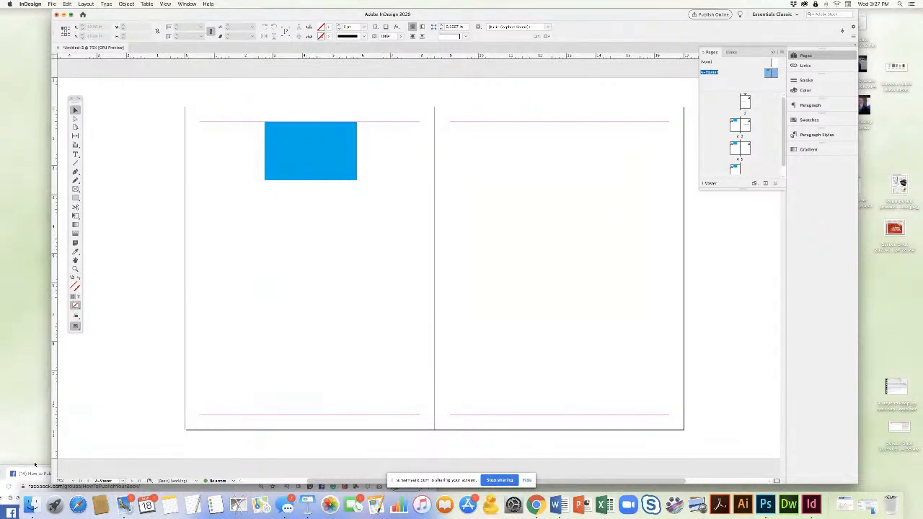
Try the 300% and 25% magnifications on the master spread, and fit the page in the window
left_click(73, 481)
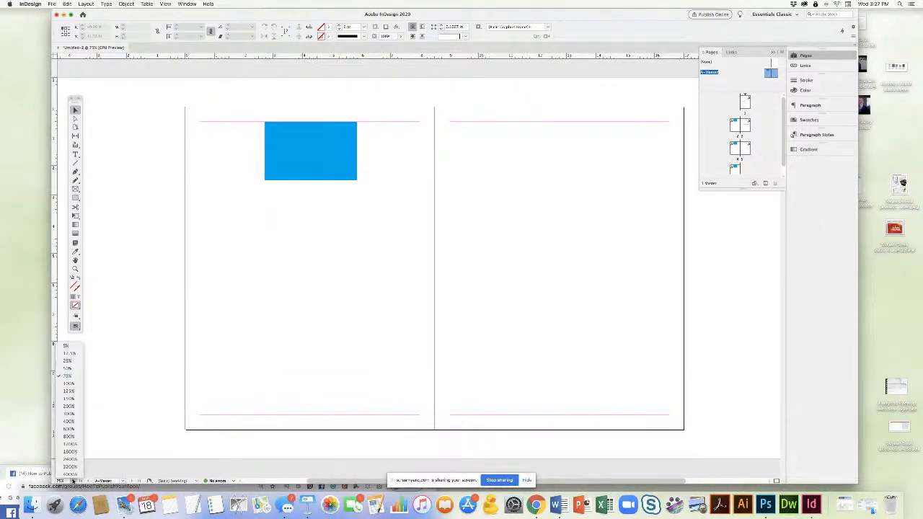
left_click(69, 417)
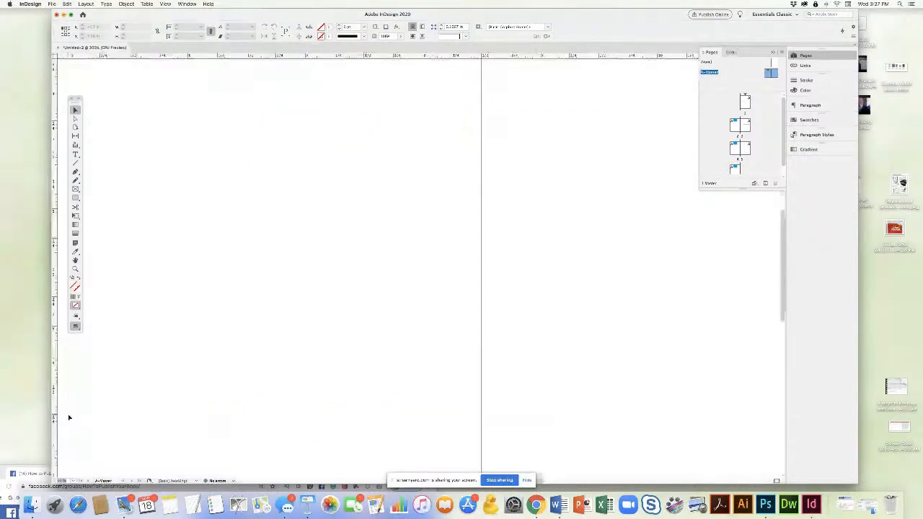
left_click(70, 481)
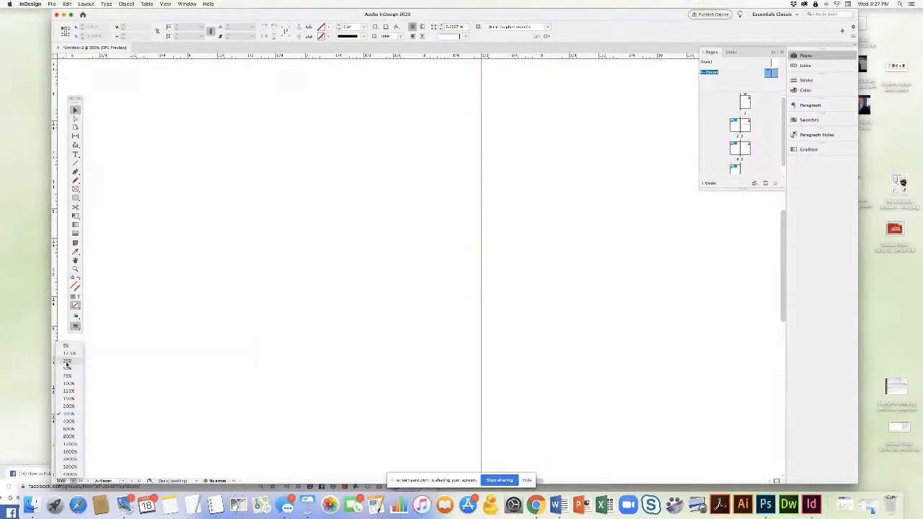
left_click(68, 361)
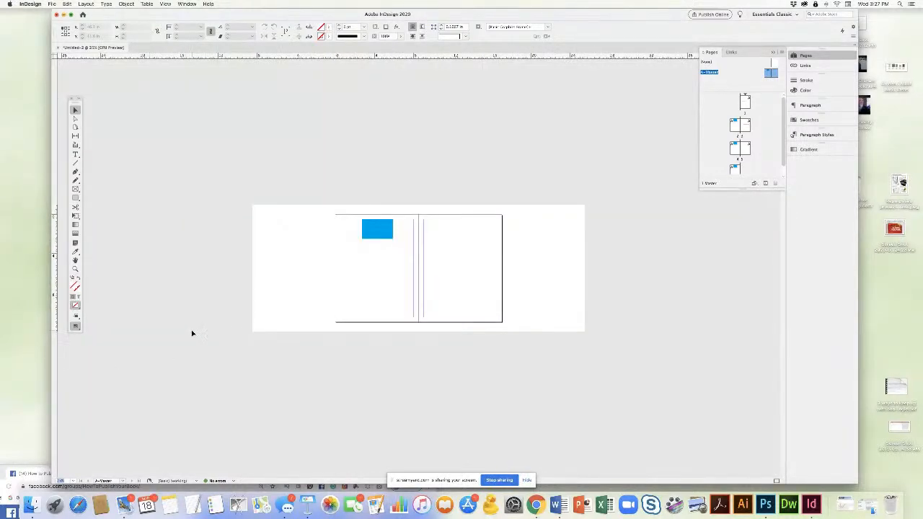
key("super+0")
scroll(304, 232, "left", 3)
scroll(304, 235, "up", 1)
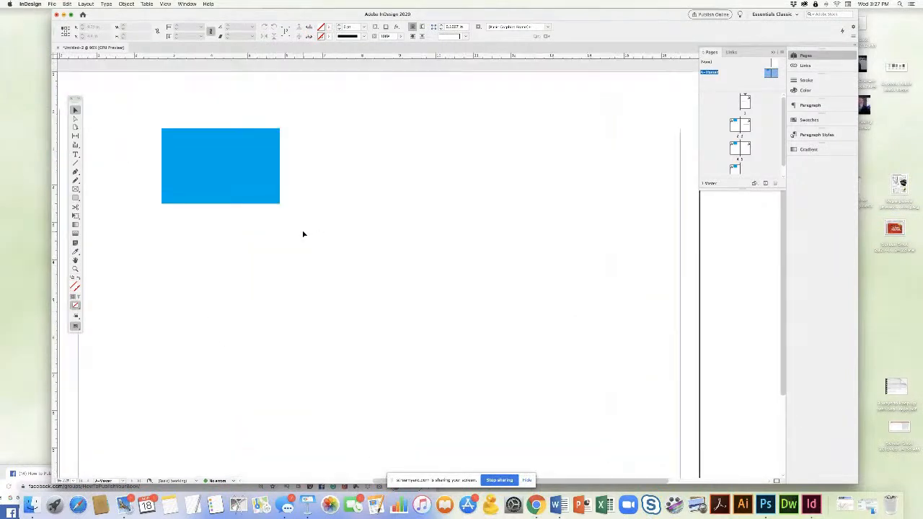
Delete the blue rectangle from the A-Master spread
left_click(121, 480)
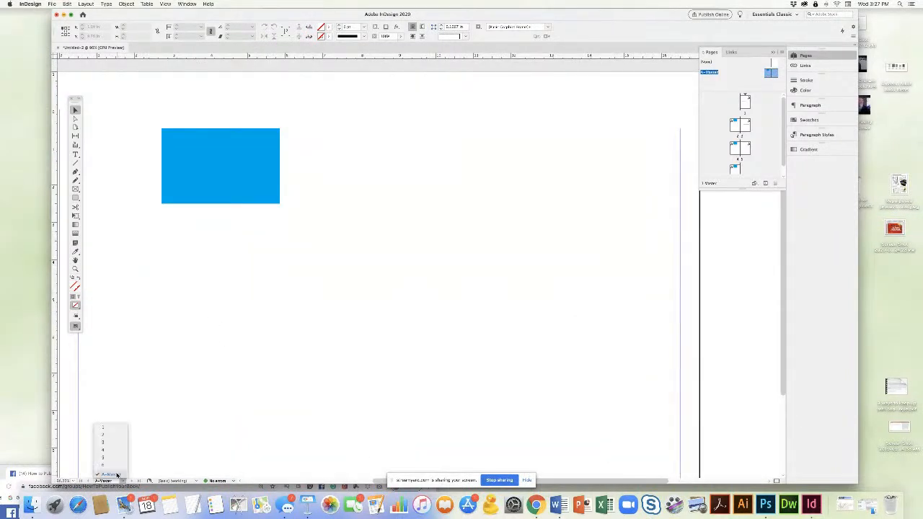
left_click(242, 190)
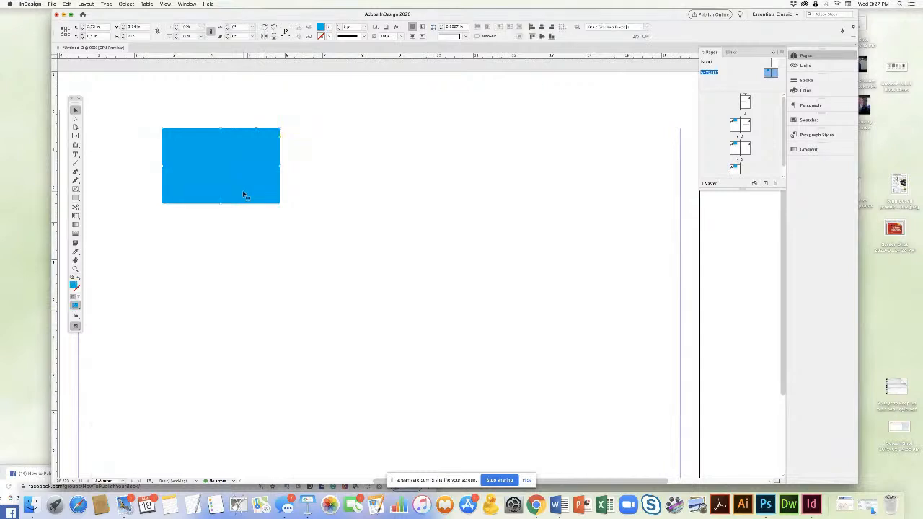
key("BackSpace")
Go to the page 2–3 spread and delete the thick-outlined rectangle on its right-hand page
left_click(122, 480)
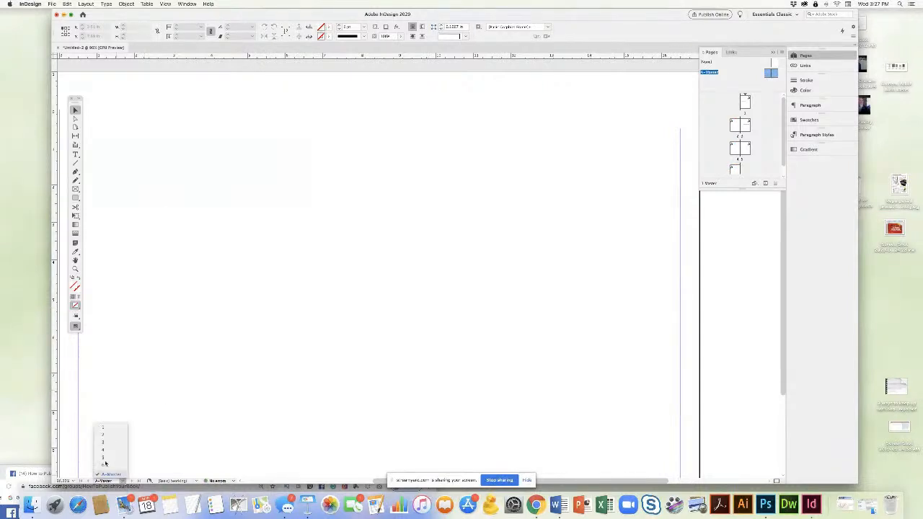
left_click(104, 436)
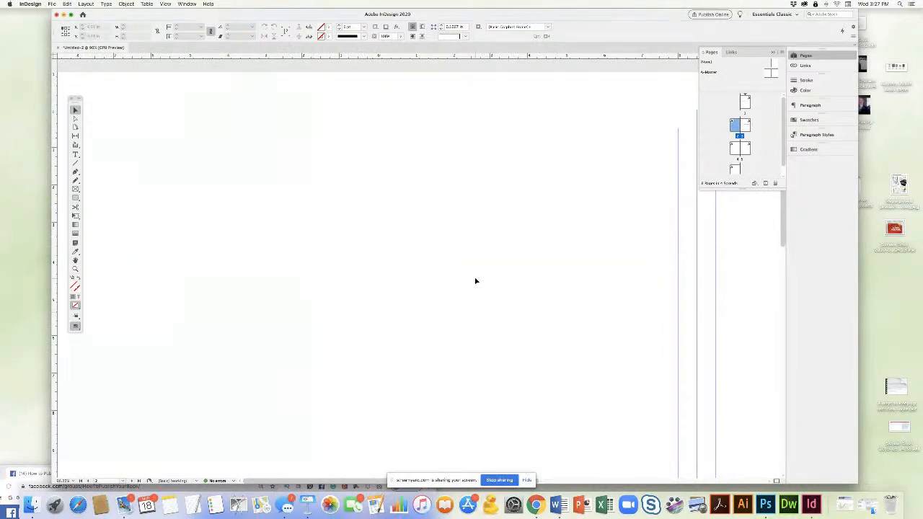
scroll(475, 281, "down", 2)
scroll(475, 282, "right", 8)
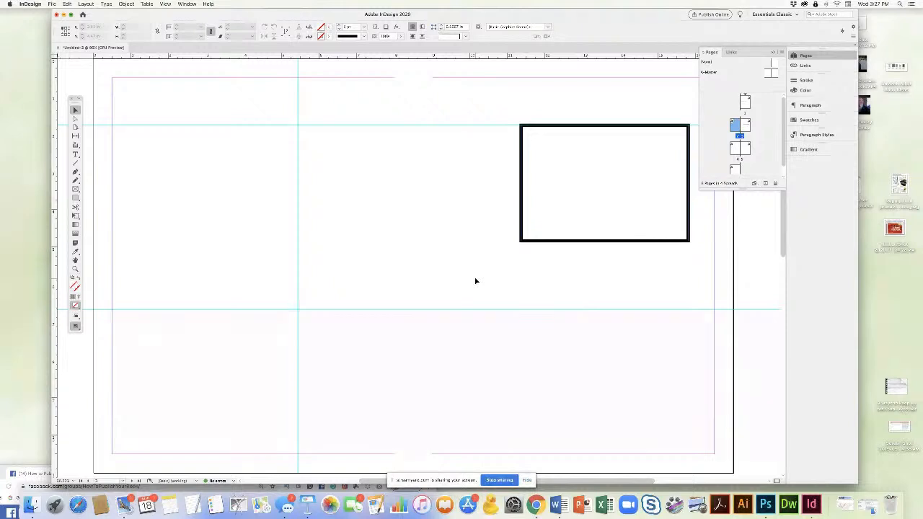
left_click(126, 4)
left_click(187, 5)
left_click(567, 144)
key("Delete")
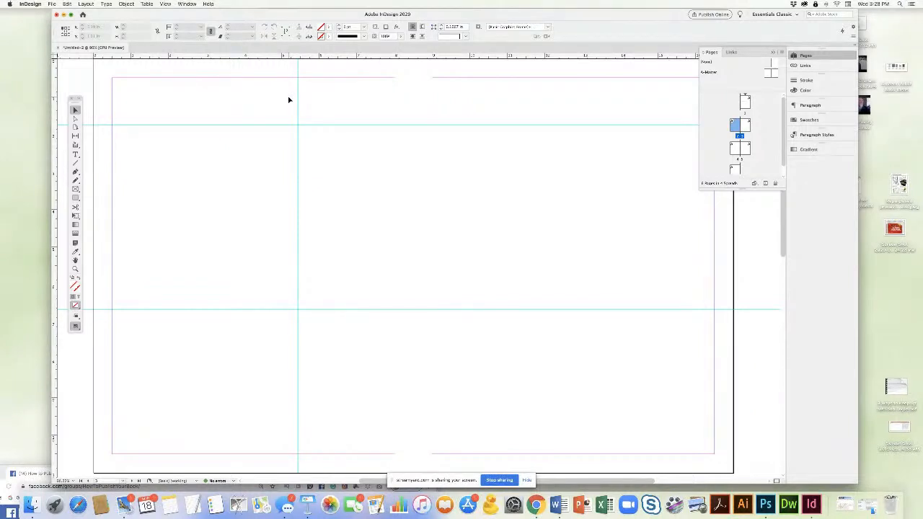
scroll(274, 166, "left", 2)
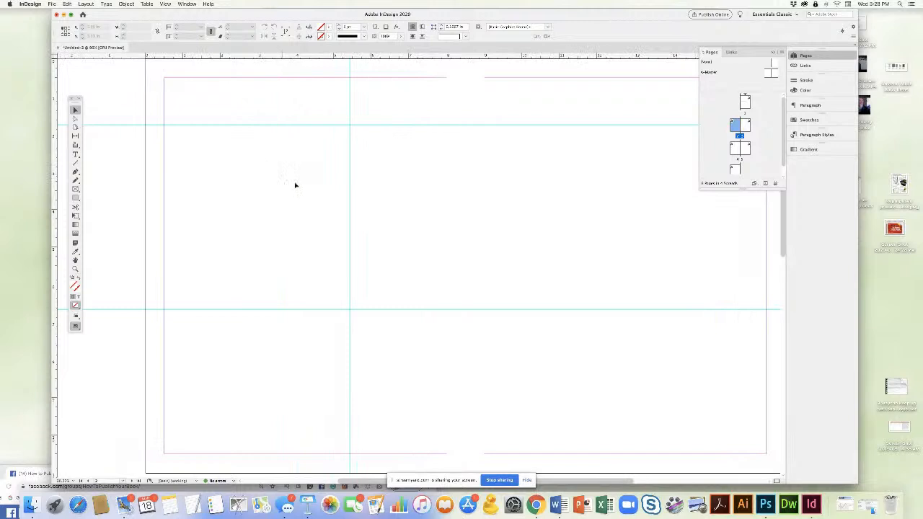
scroll(319, 200, "down", 10)
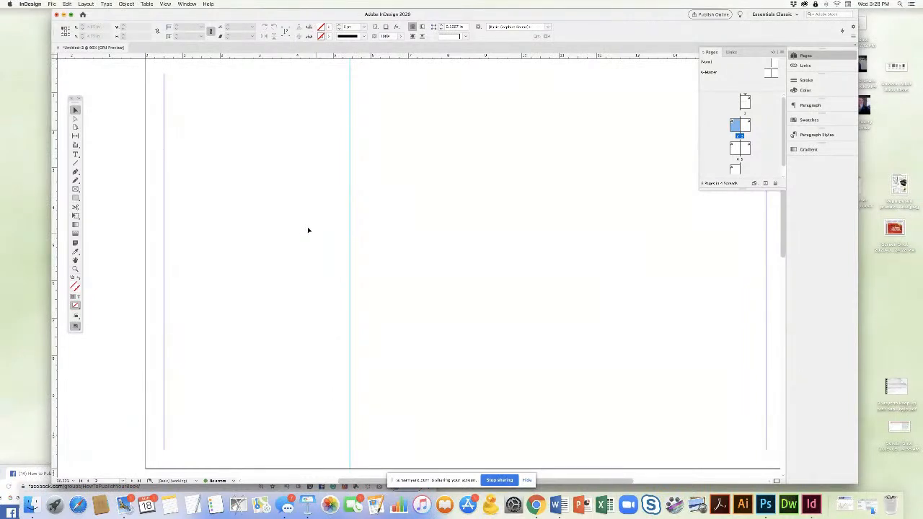
Open Margins and Columns for page 2 and link all four margin values together
left_click(92, 5)
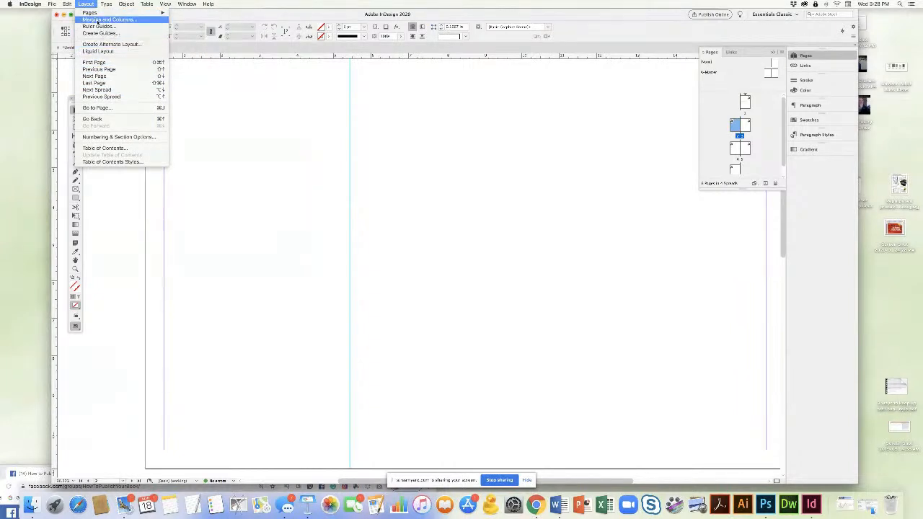
left_click(98, 20)
left_click(409, 252)
left_click(408, 252)
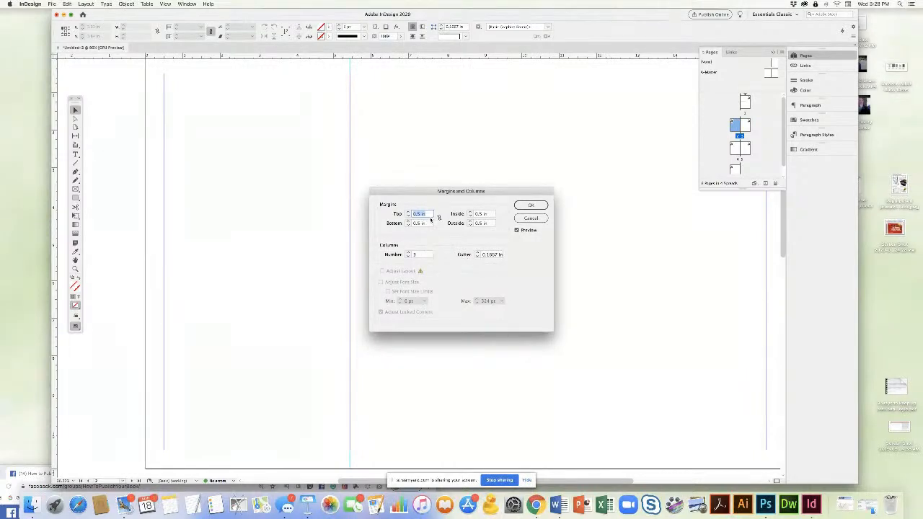
left_click(439, 220)
Set page 2 to three columns with a 0.3125 in gutter
left_click(409, 256)
left_click(409, 256)
left_click(408, 252)
left_click(409, 252)
left_click(408, 252)
left_click(409, 257)
left_click(409, 257)
left_click(408, 257)
left_click(477, 252)
left_click(477, 252)
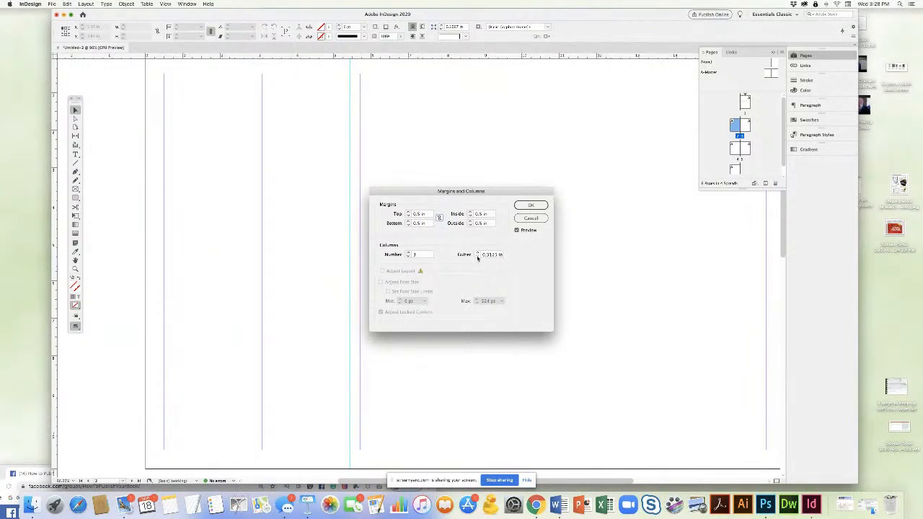
left_click(539, 208)
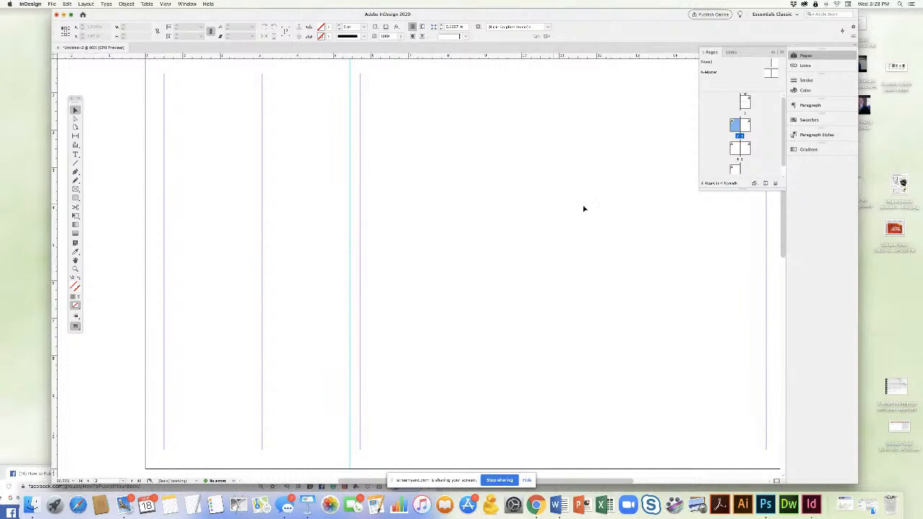
Set page 3, the facing page of the spread, to three columns with a 0.25 in gutter
left_click(743, 127)
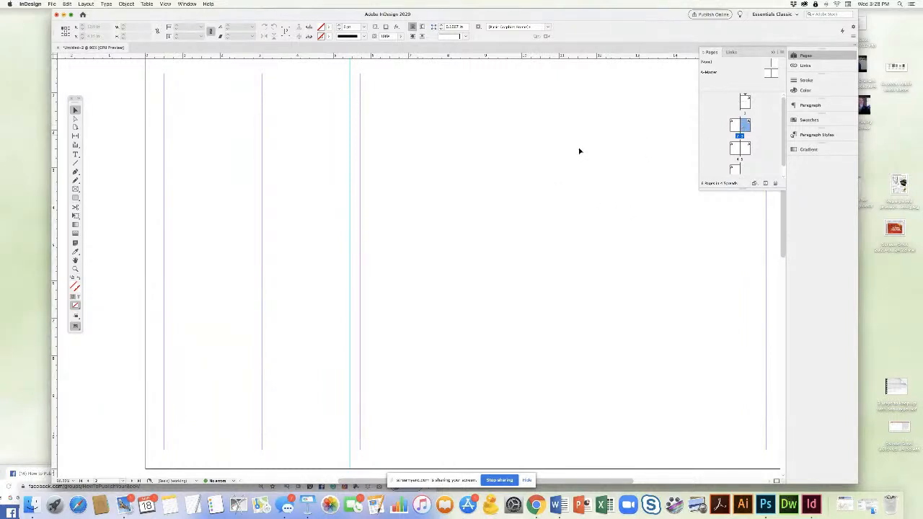
left_click(86, 4)
left_click(87, 19)
left_click(408, 254)
left_click(409, 254)
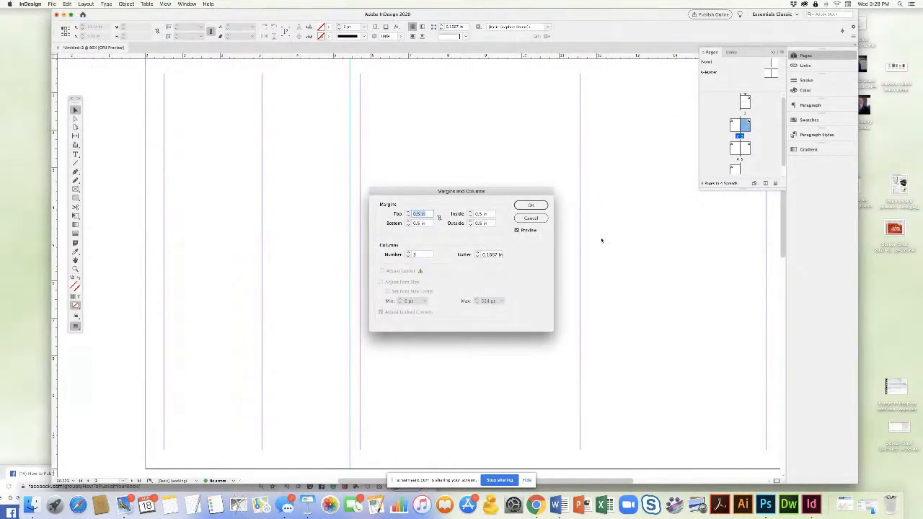
left_click(477, 252)
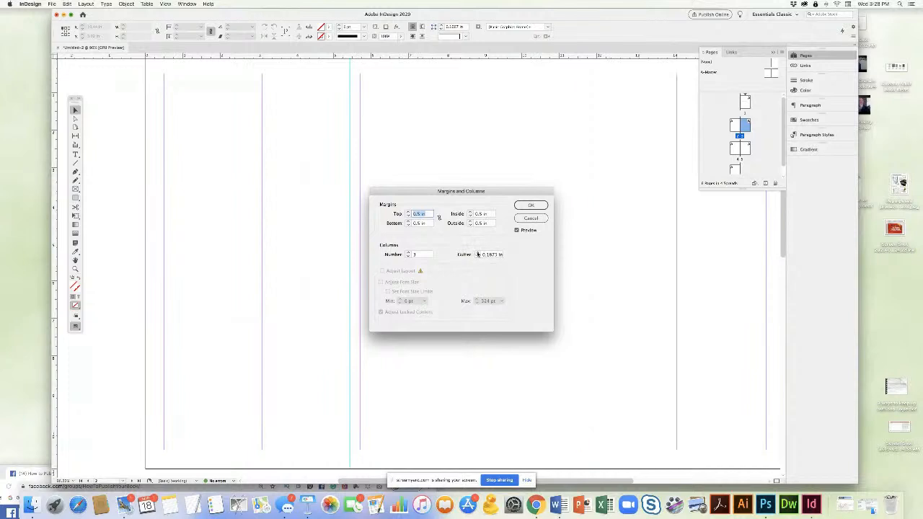
left_click(531, 205)
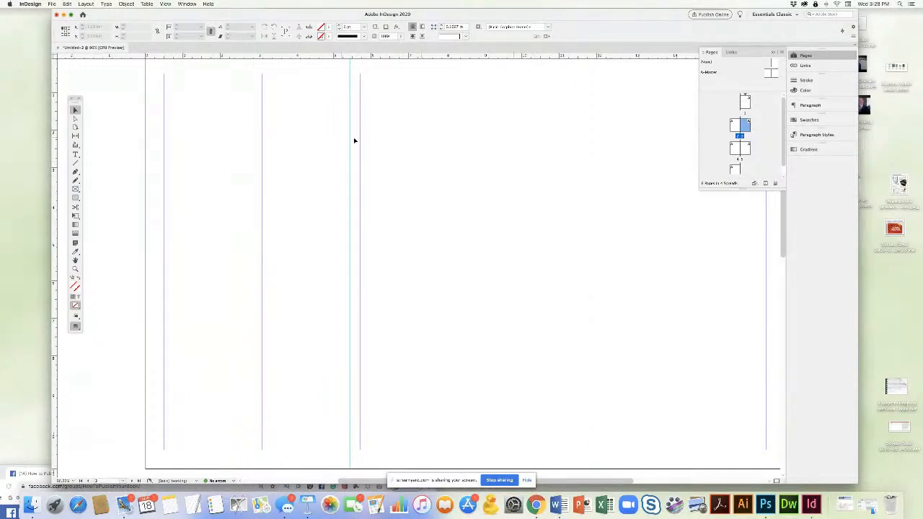
scroll(455, 202, "right", 1)
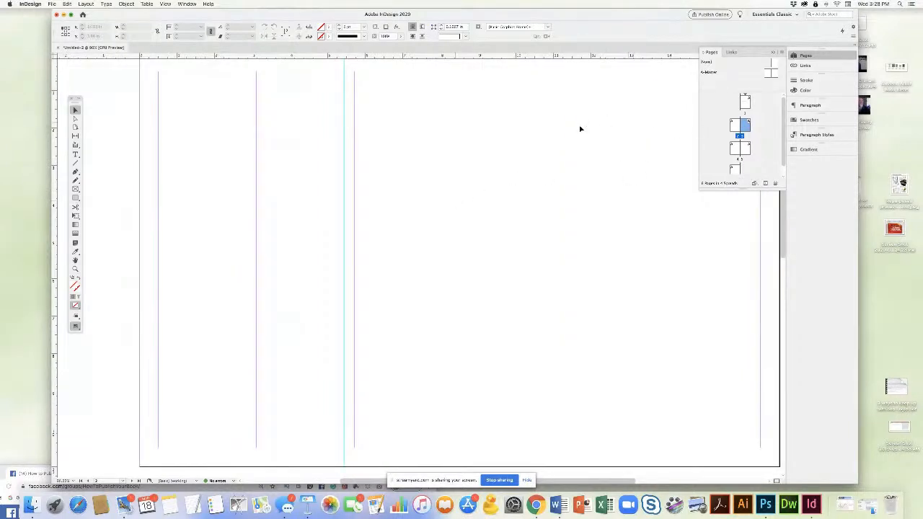
left_click(85, 4)
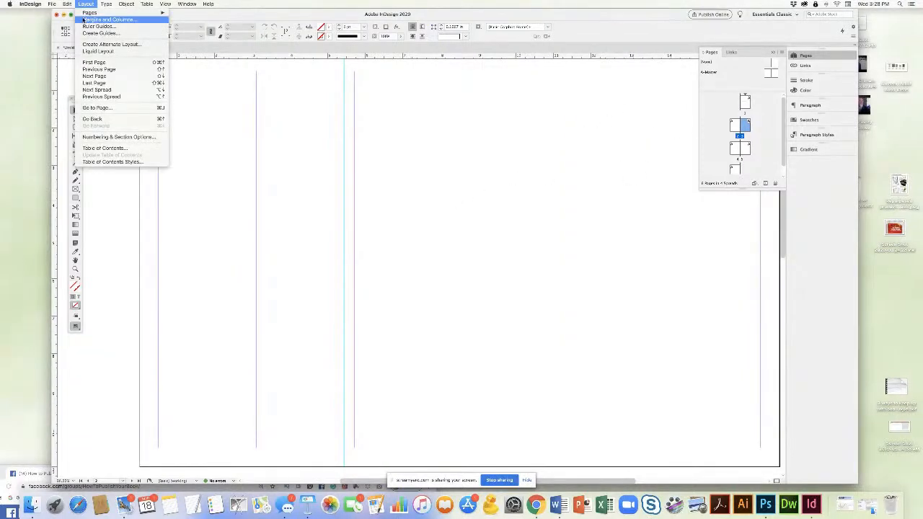
left_click(101, 24)
left_click(477, 252)
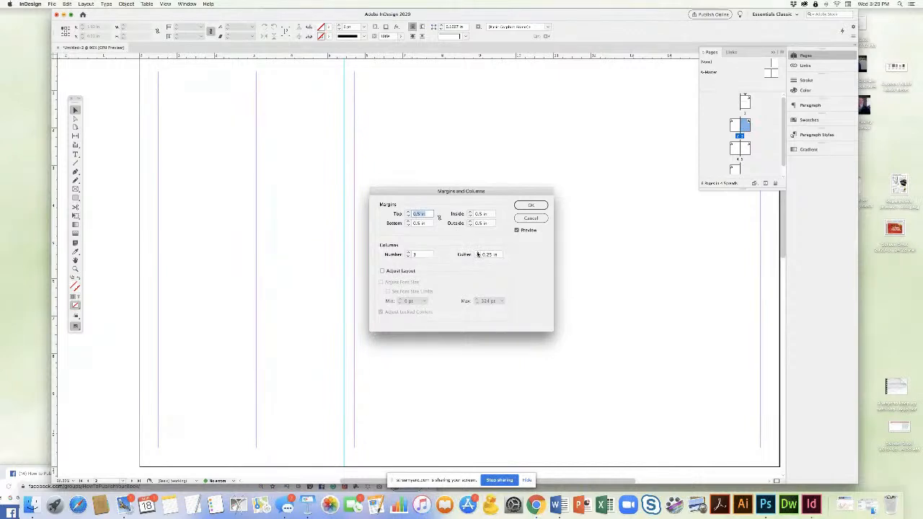
left_click(530, 206)
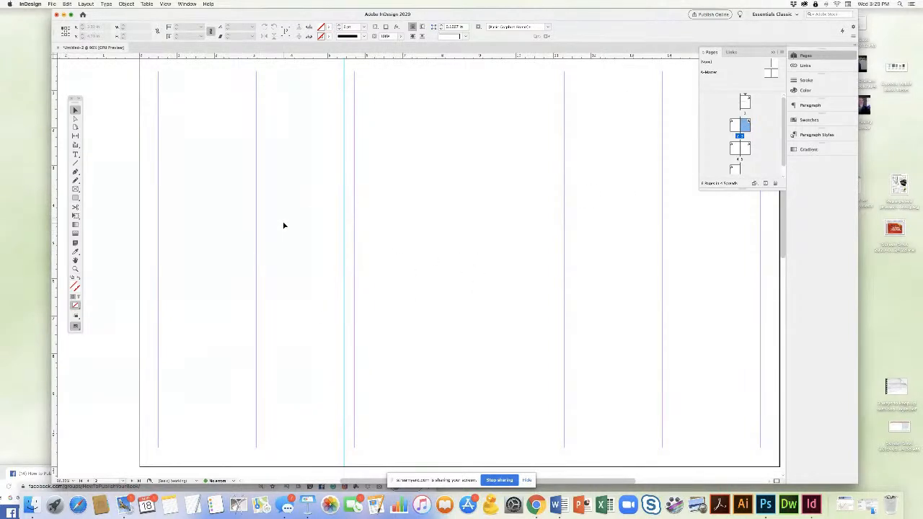
Save the document as "live session" in the folder "3. Live Training Session on Facebook"
left_click(52, 4)
left_click(64, 58)
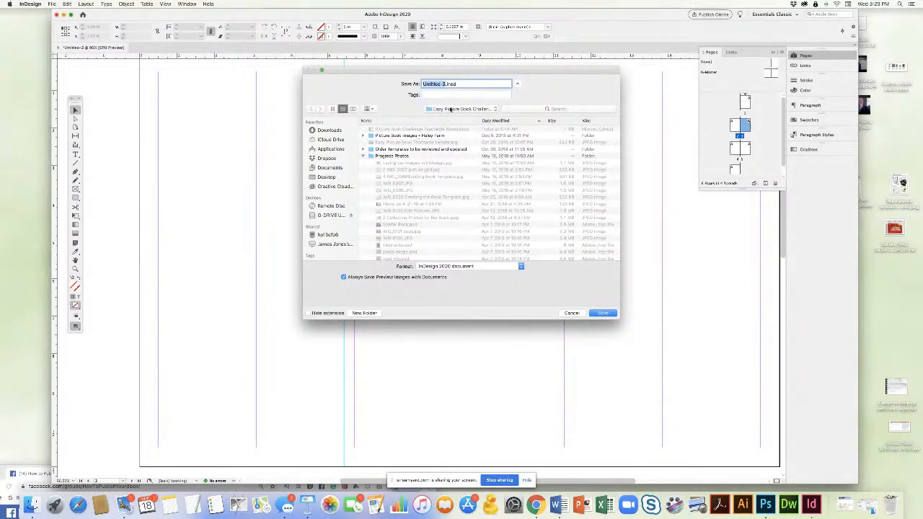
left_click(363, 157)
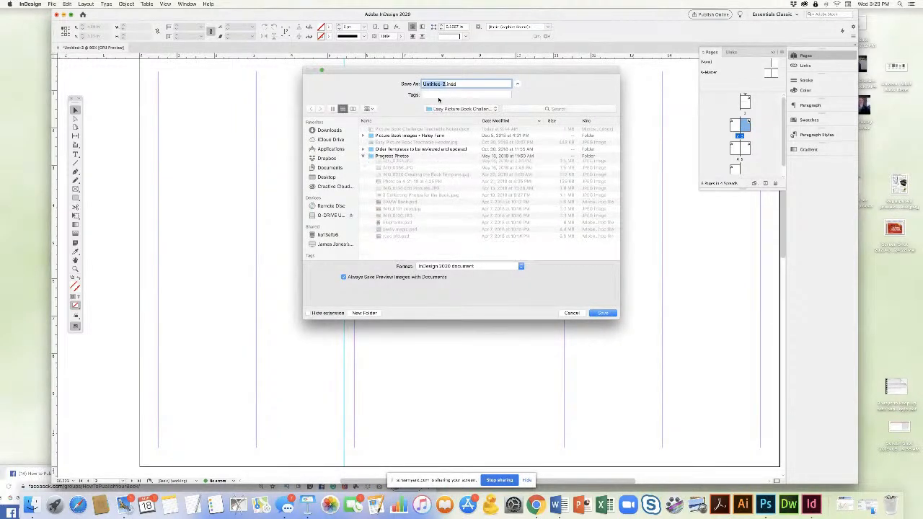
left_click(445, 109)
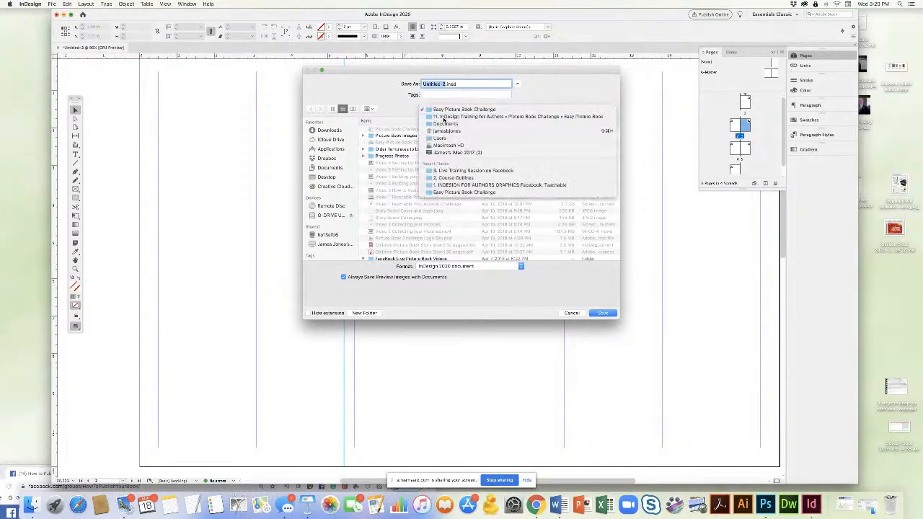
left_click(443, 117)
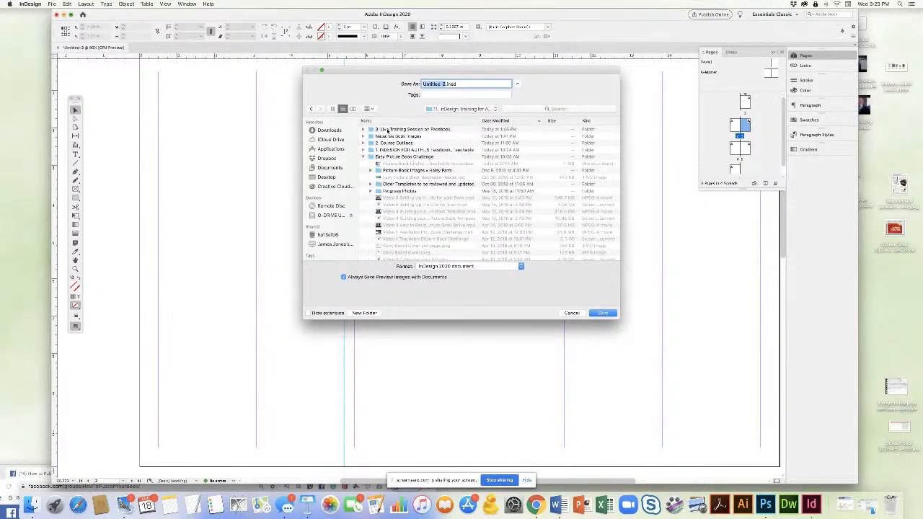
double_click(388, 130)
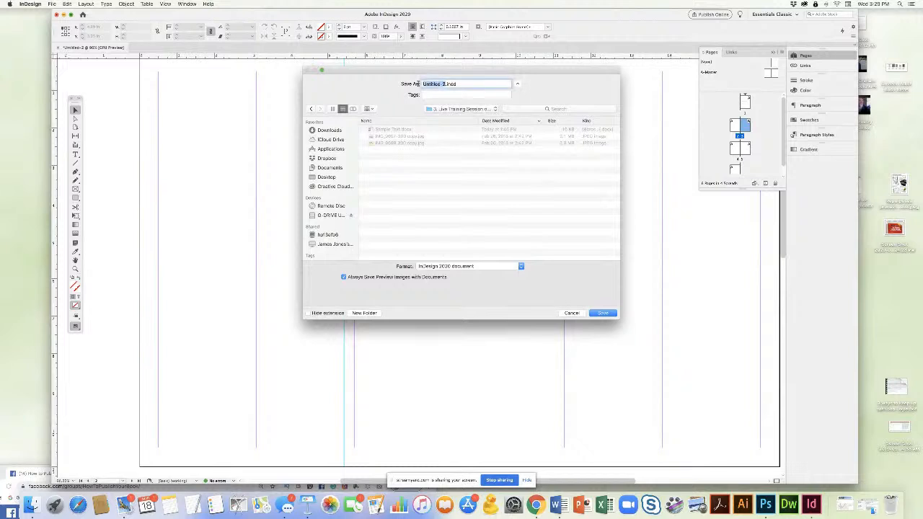
type("live sd")
type("ssion")
key("Return")
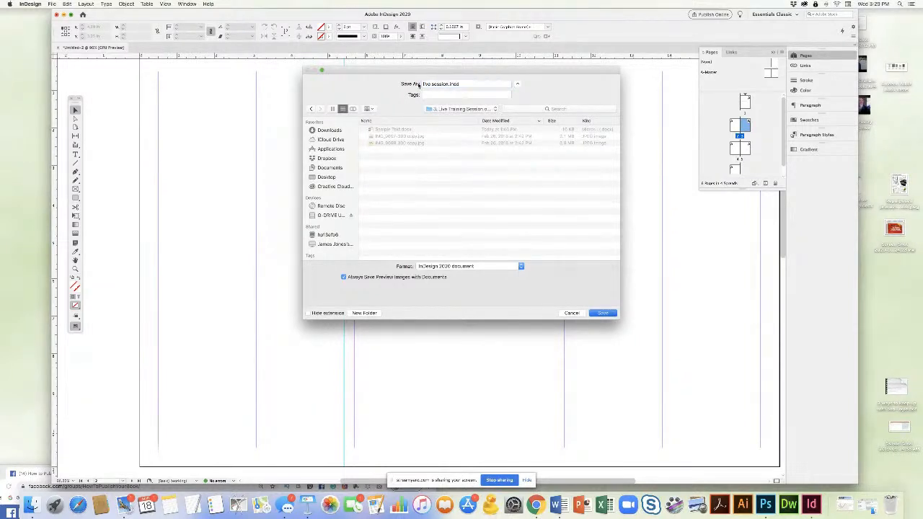
Open Sample Text.docx from the "3. Live Training Session on Facebook" folder in Word and look through its pages
left_click_drag(604, 15, 564, 5)
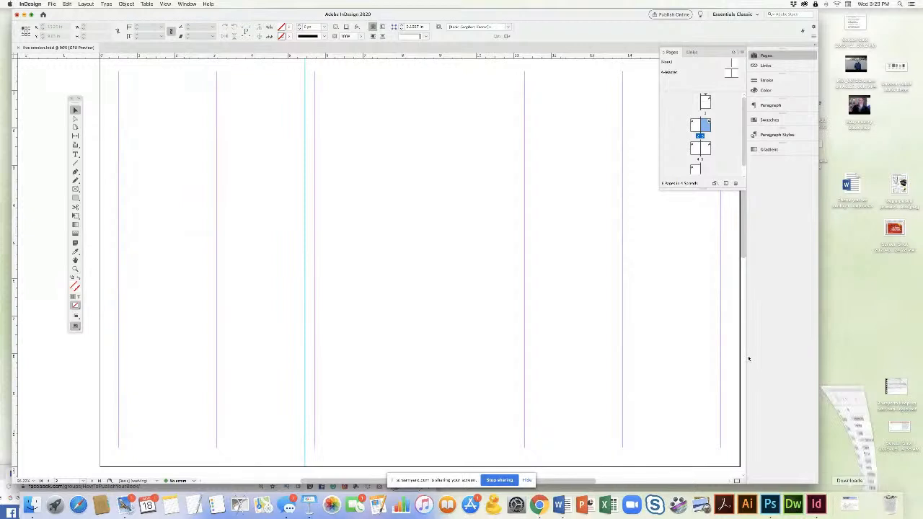
left_click(634, 73)
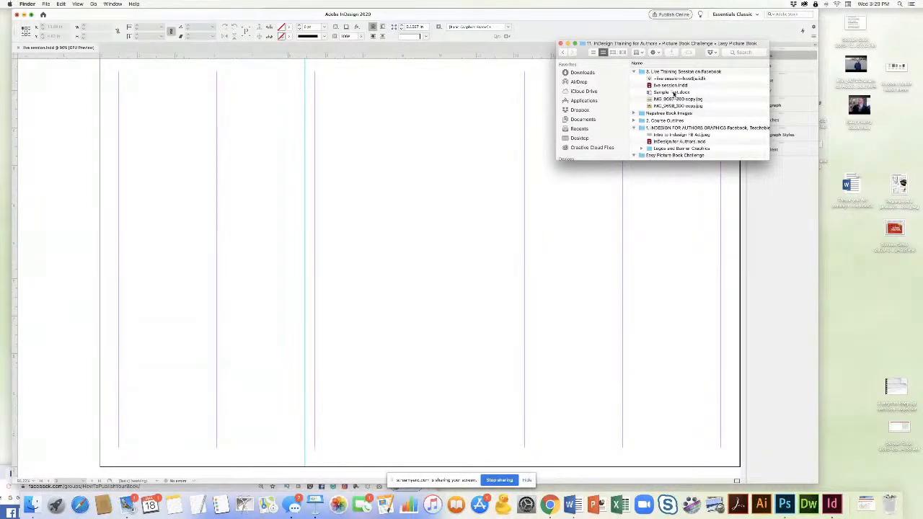
double_click(650, 94)
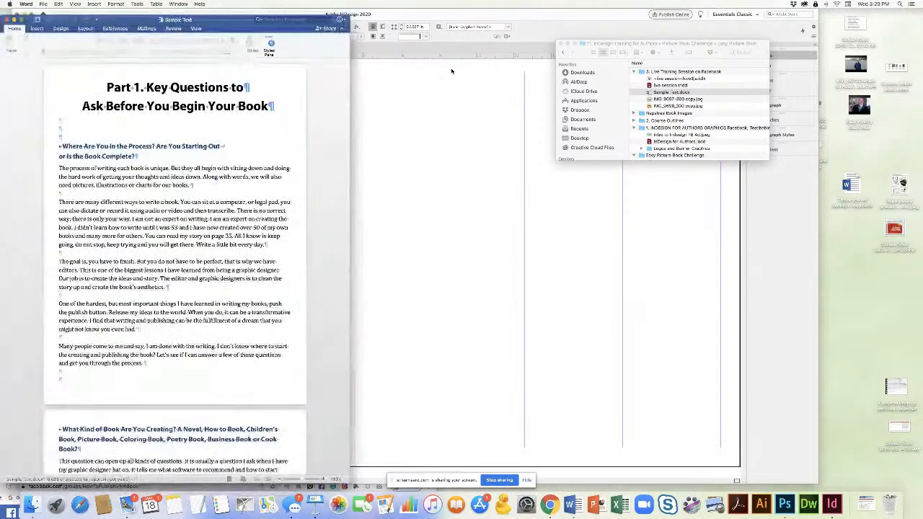
left_click_drag(271, 22, 429, 7)
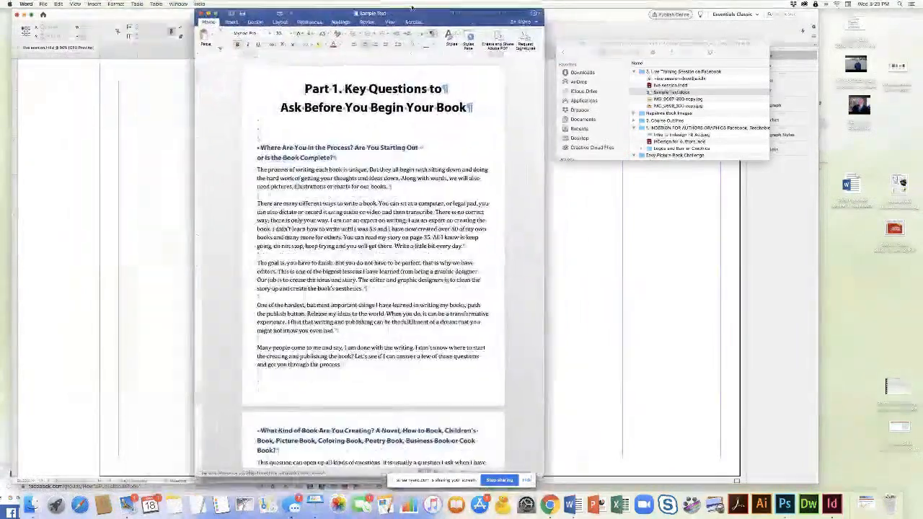
scroll(382, 197, "down", 5)
scroll(382, 197, "down", 3)
scroll(382, 197, "up", 10)
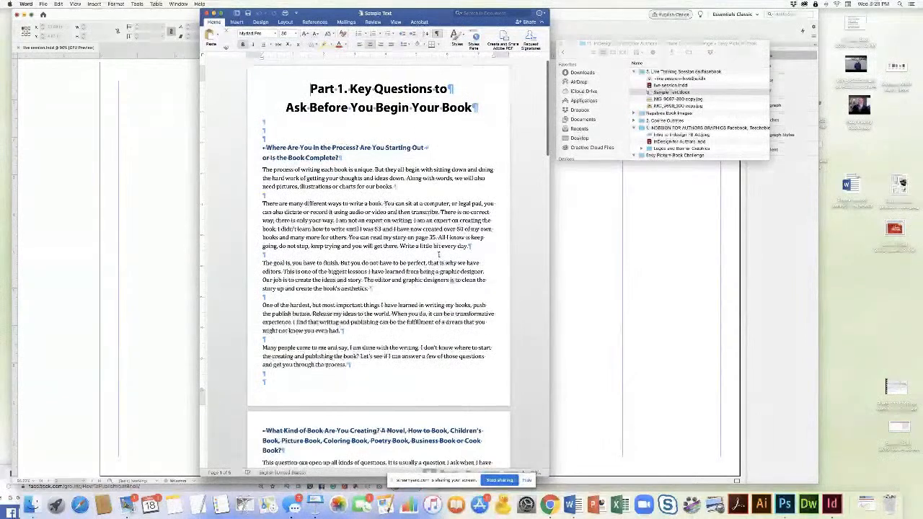
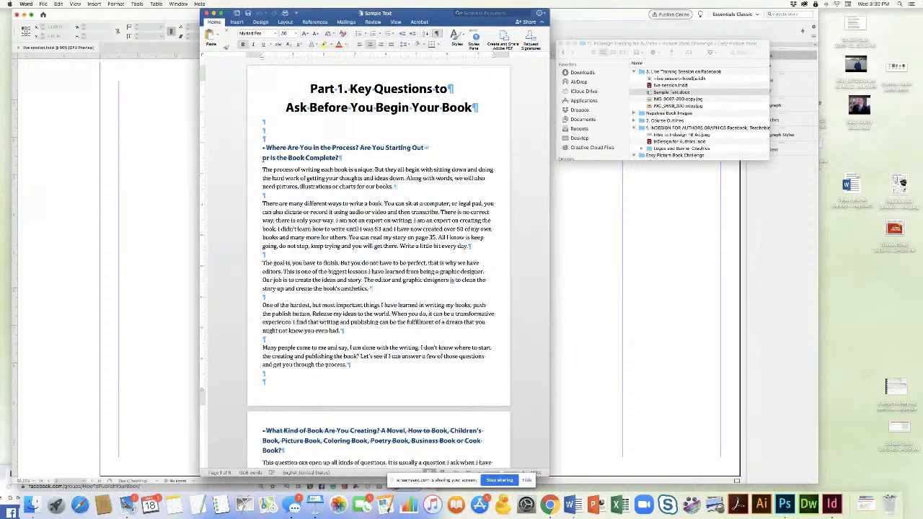
Remove the line break inside the "Where Are You in the Process?" heading so it runs as one paragraph
left_click(262, 157)
key("BackSpace")
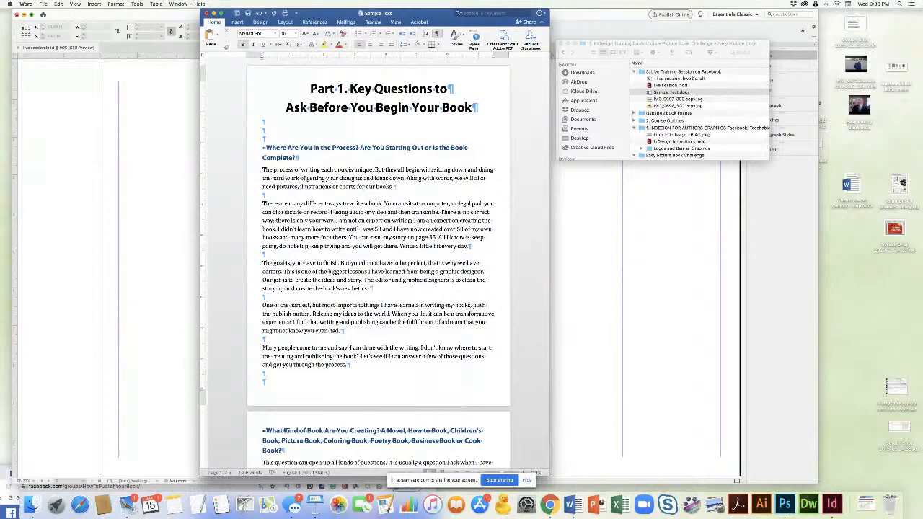
scroll(375, 288, "down", 9)
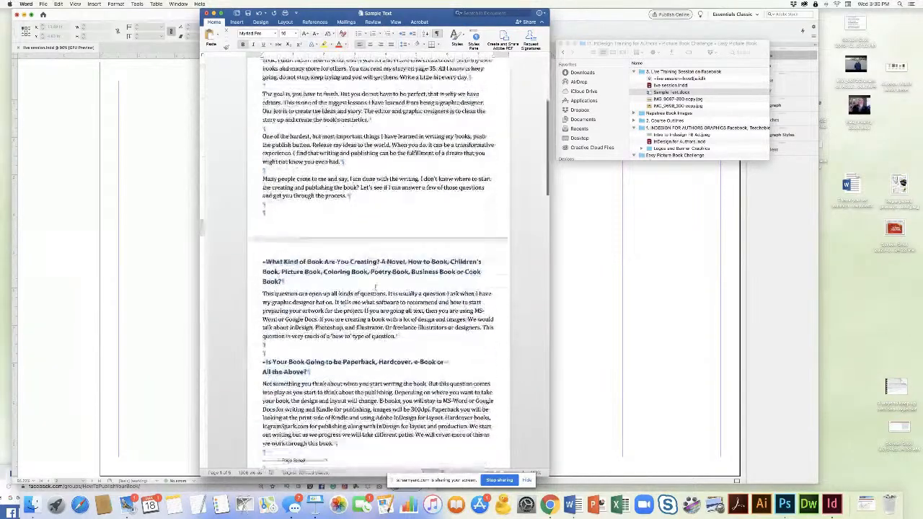
scroll(375, 288, "up", 7)
scroll(375, 287, "up", 3)
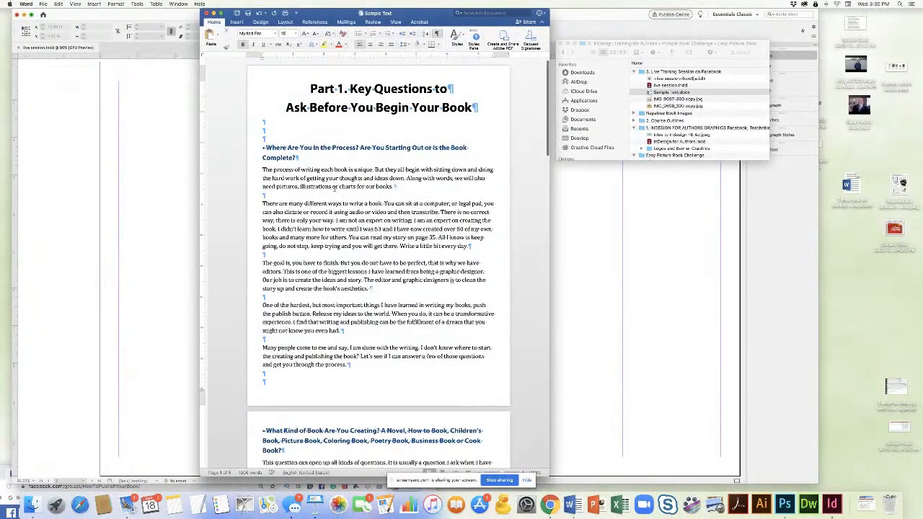
Select the entire text of the Word document and change its font to Avenir Medium
left_click_drag(310, 87, 315, 426)
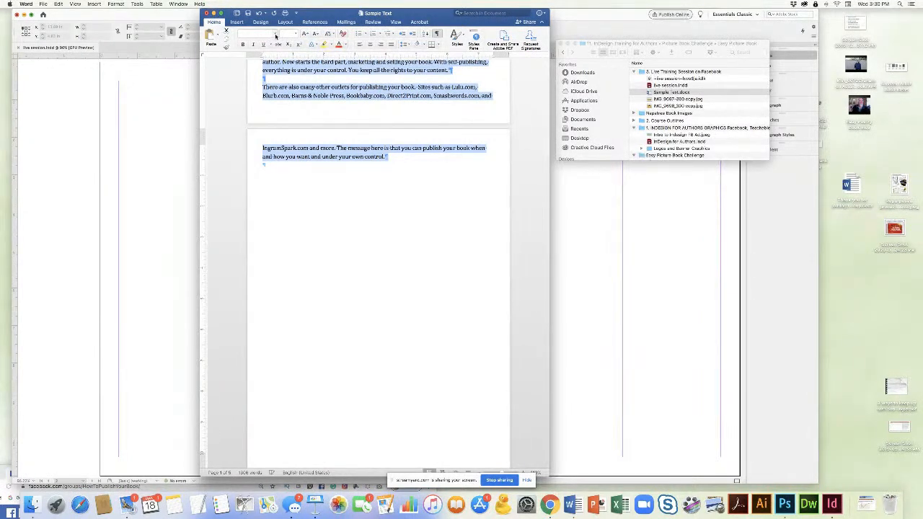
left_click(275, 36)
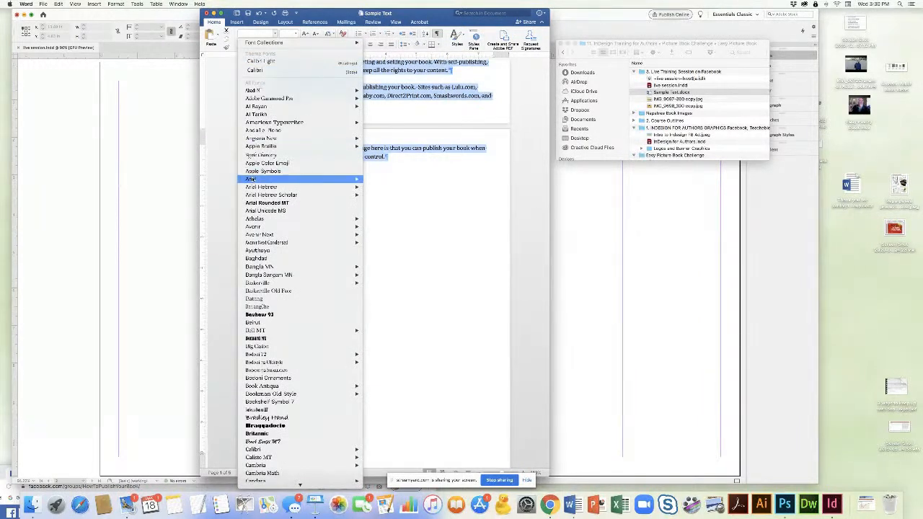
mouse_move(277, 180)
mouse_move(249, 227)
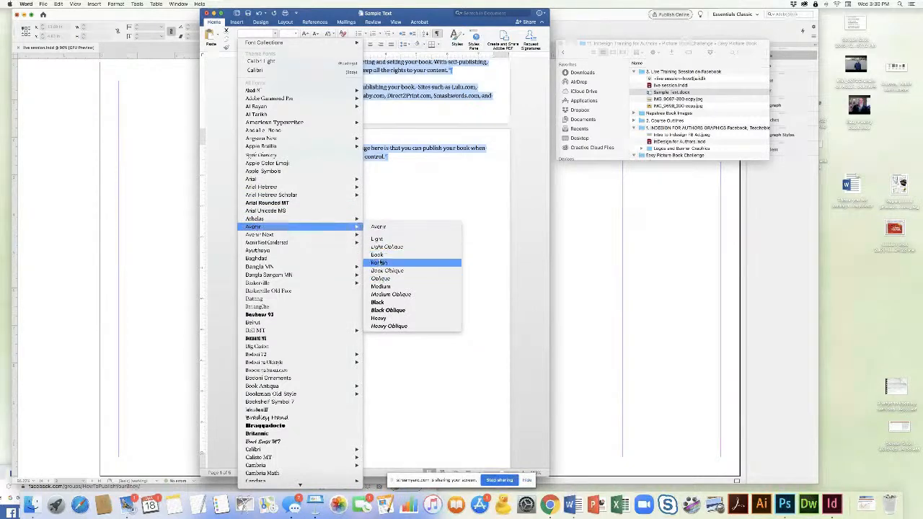
left_click(381, 288)
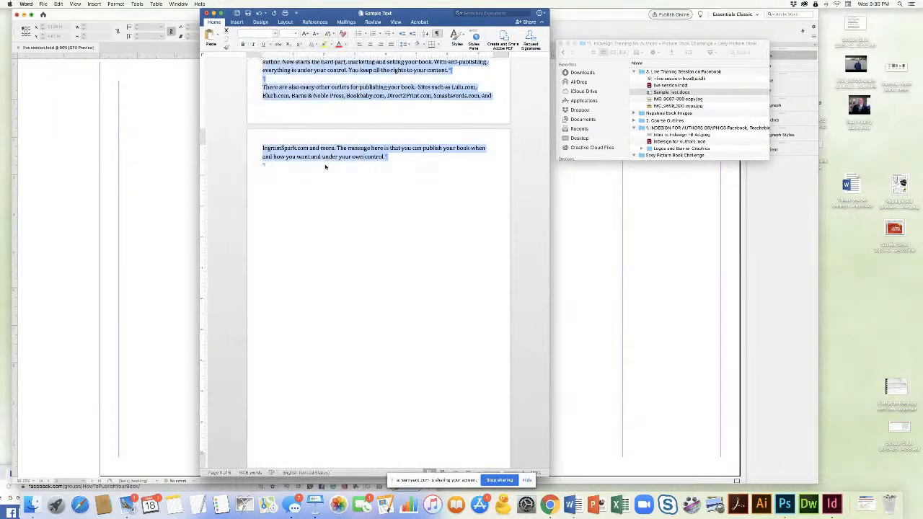
scroll(346, 221, "up", 5)
Set the selected text's font size to 12 and deselect it
left_click(296, 35)
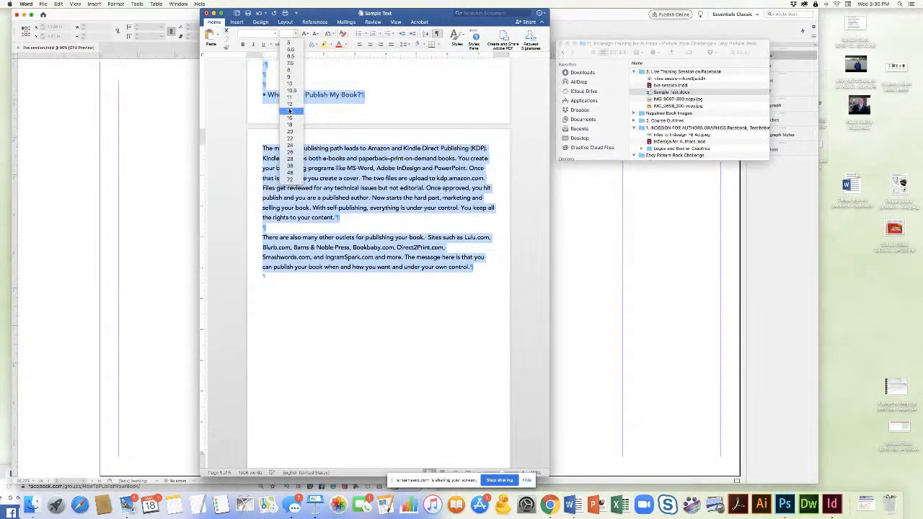
left_click(290, 113)
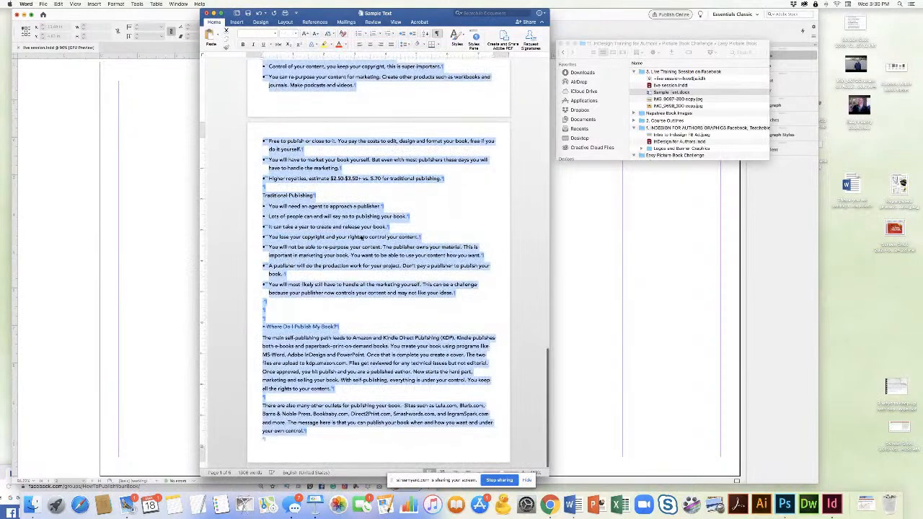
scroll(360, 236, "up", 15)
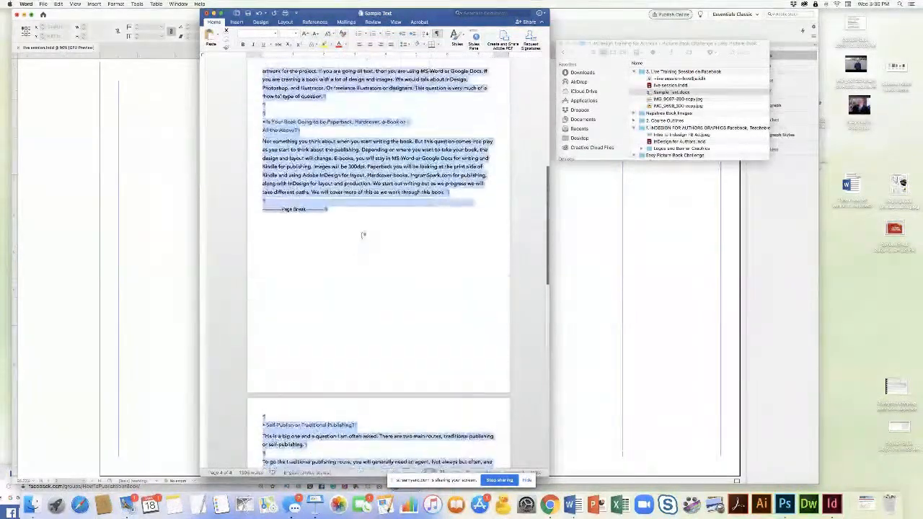
scroll(364, 235, "up", 2)
left_click(320, 145)
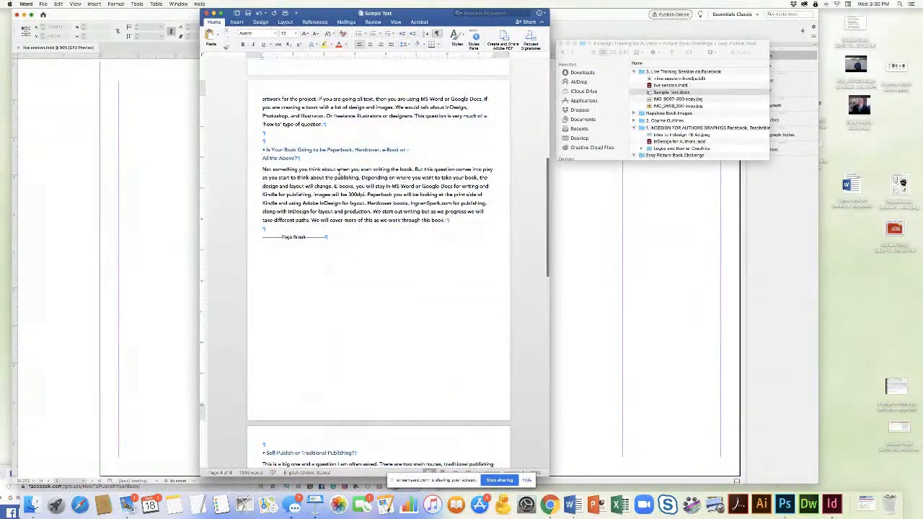
Remove the line break inside the "Is Your Book Going to be Paperback, Hardcover, e-Book or All the Above?" heading
key("BackSpace")
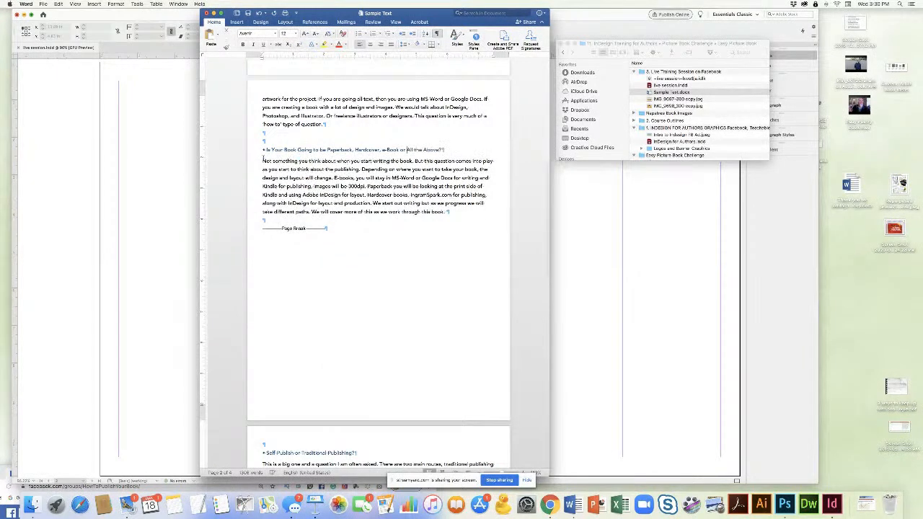
key("super+z")
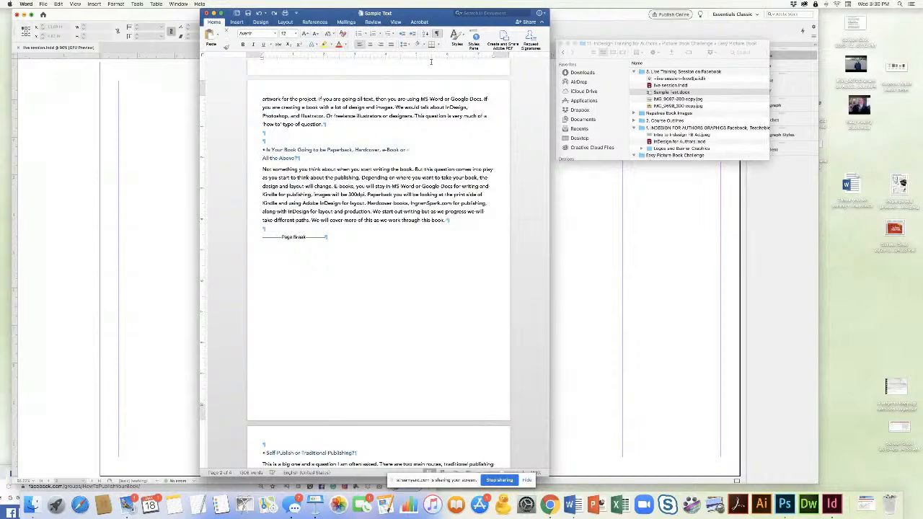
left_click_drag(445, 14, 534, 15)
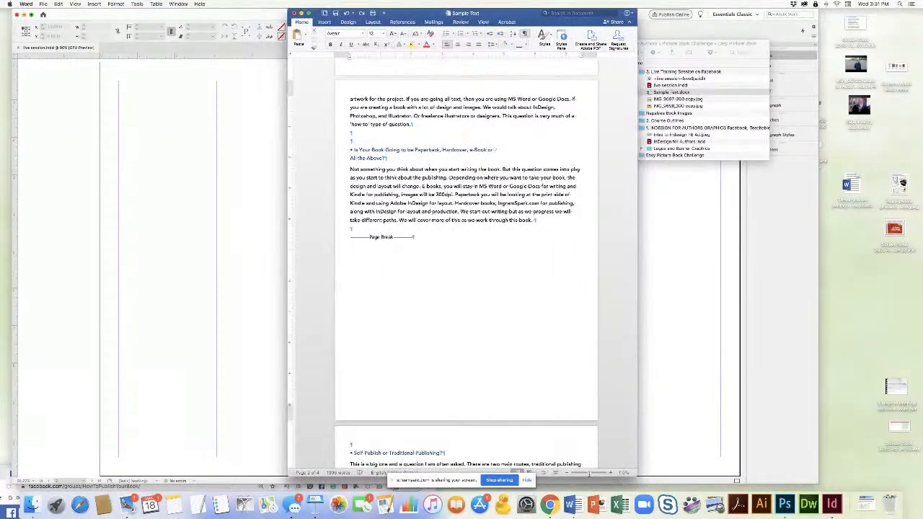
left_click(590, 473)
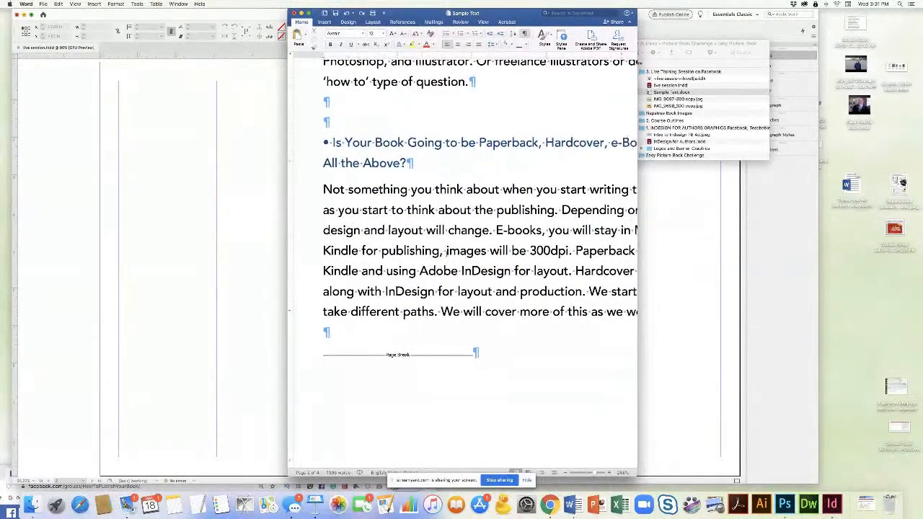
left_click_drag(637, 476, 776, 474)
left_click_drag(561, 16, 434, 16)
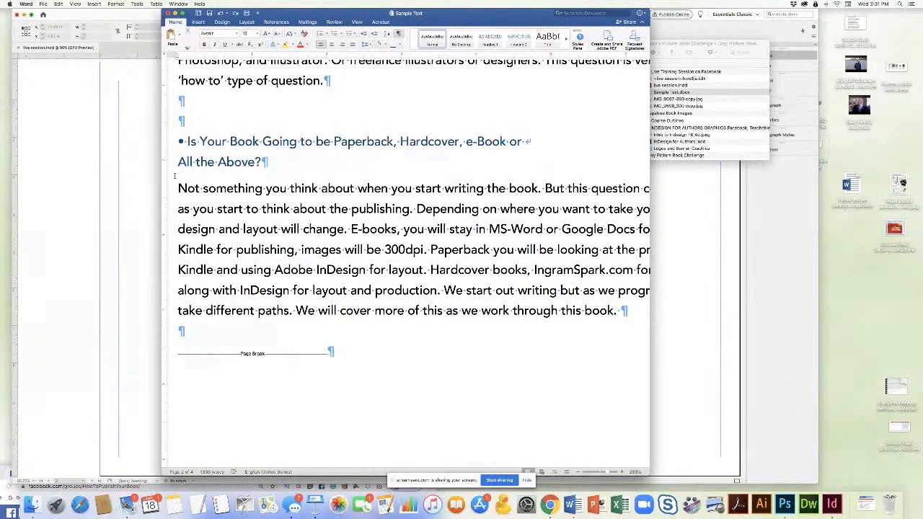
key("BackSpace")
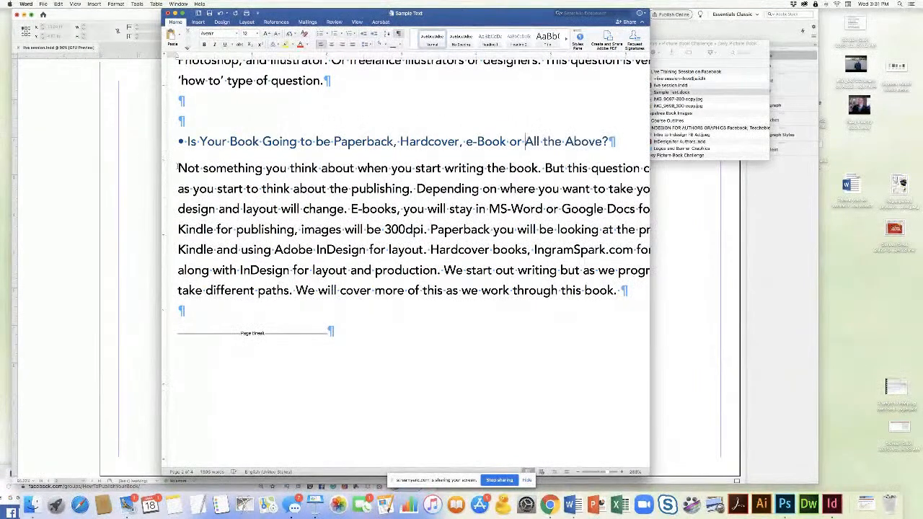
Delete the page break before the "Self-Publish or Traditional Publishing?" heading
scroll(223, 362, "left", 2)
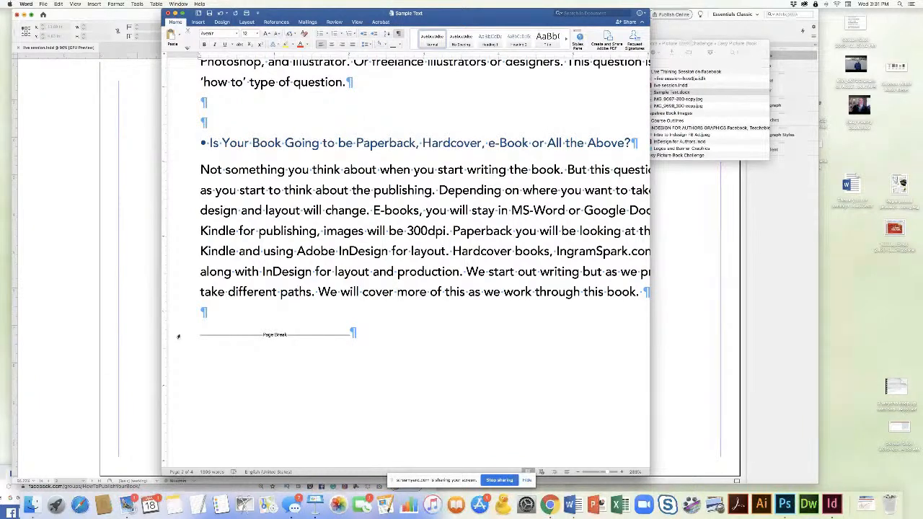
left_click(180, 336)
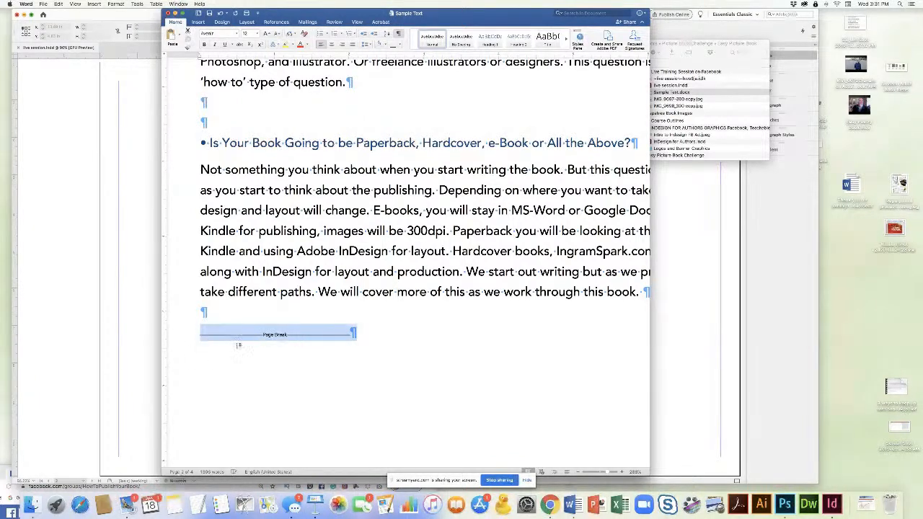
key("BackSpace")
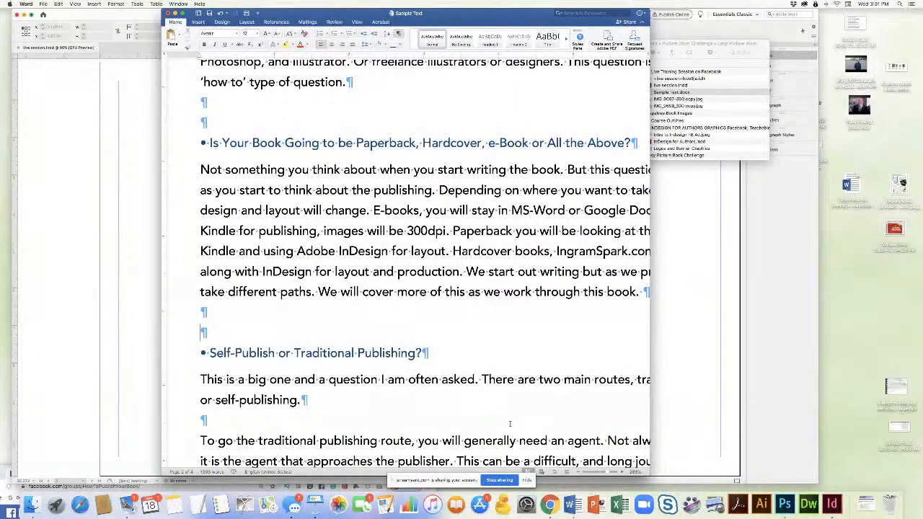
Change the font color of the entire Word document to black and deselect the text
left_click(602, 473)
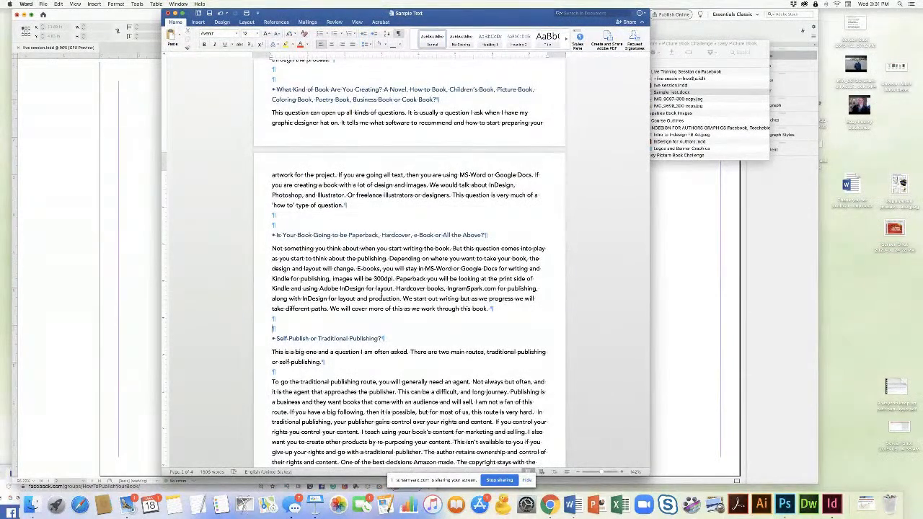
scroll(382, 298, "up", 2)
key("super+a")
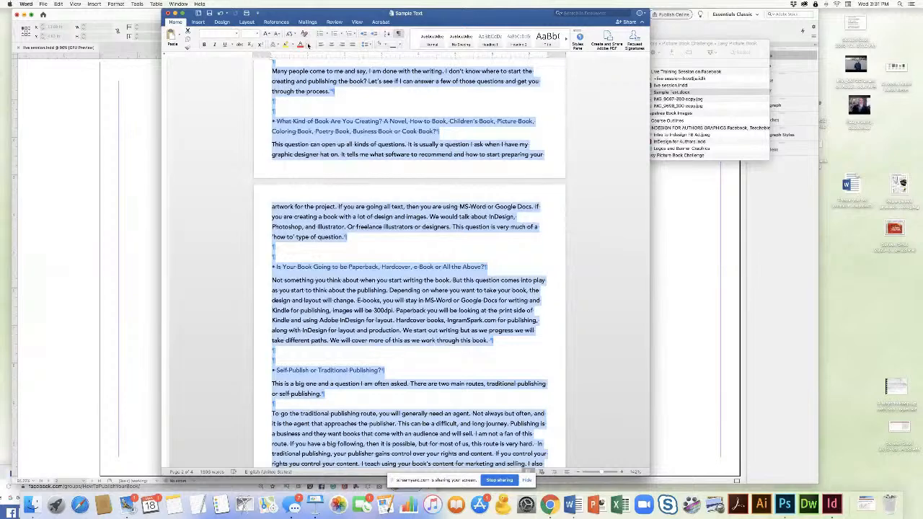
left_click(308, 45)
left_click(333, 121)
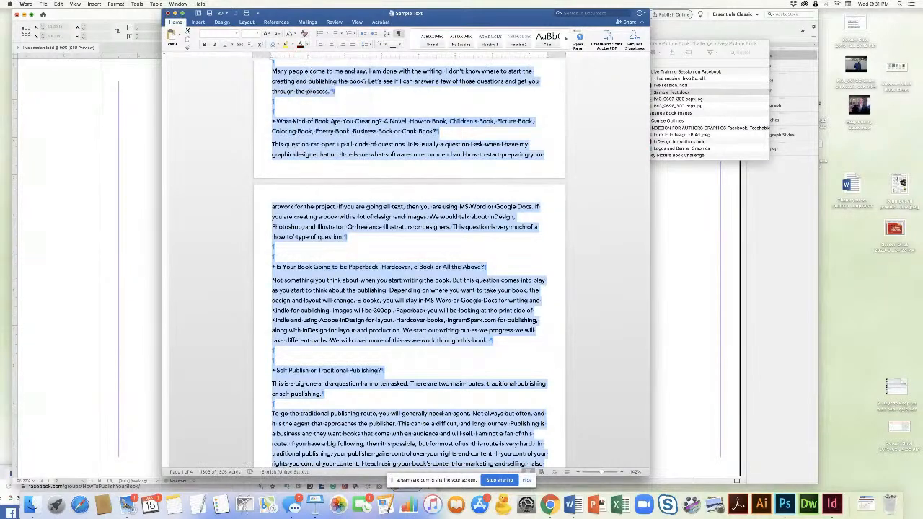
left_click(396, 135)
Review the cleaned document, save it in the same folder as Sample Text Cleaned up.docx, and close it
scroll(376, 134, "up", 10)
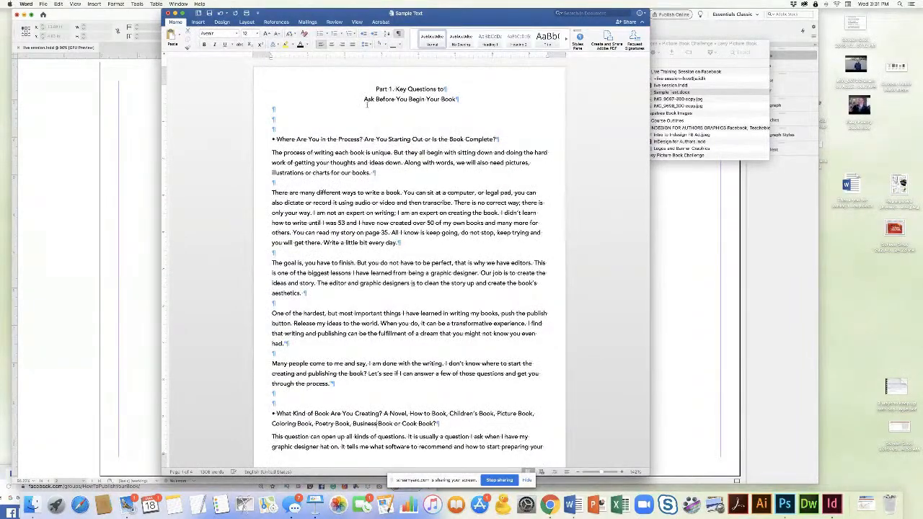
scroll(376, 155, "down", 5)
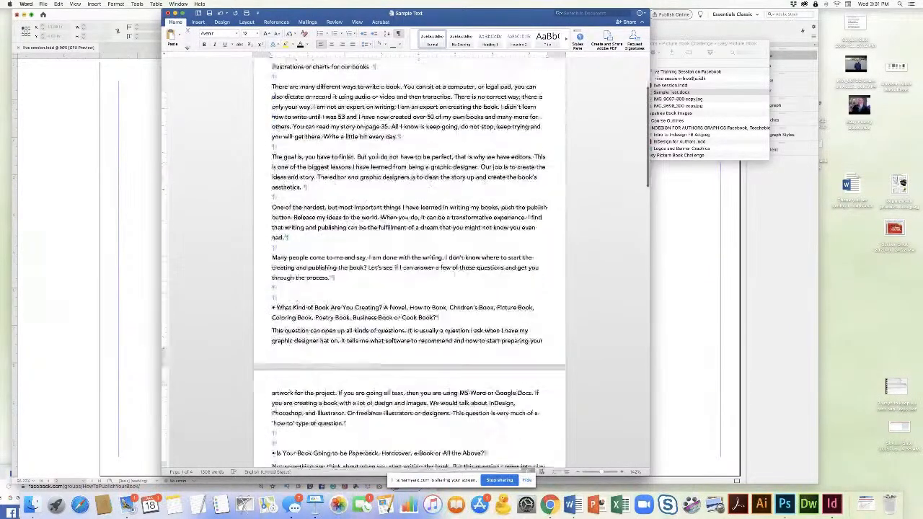
scroll(376, 155, "down", 20)
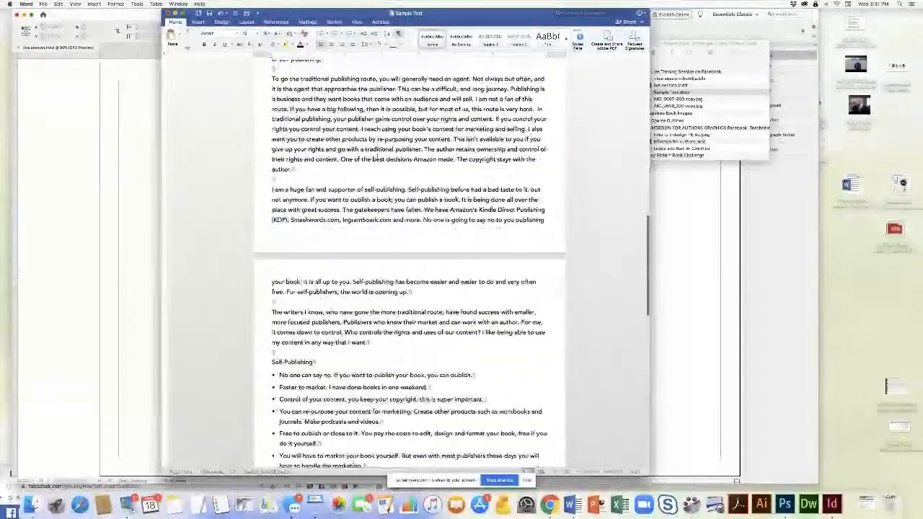
scroll(377, 155, "down", 13)
scroll(377, 155, "up", 5)
scroll(377, 155, "up", 20)
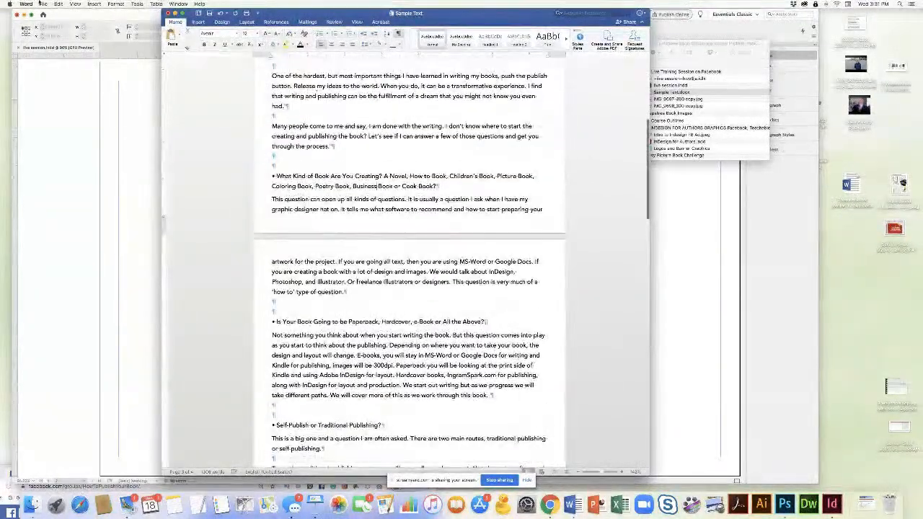
left_click(43, 4)
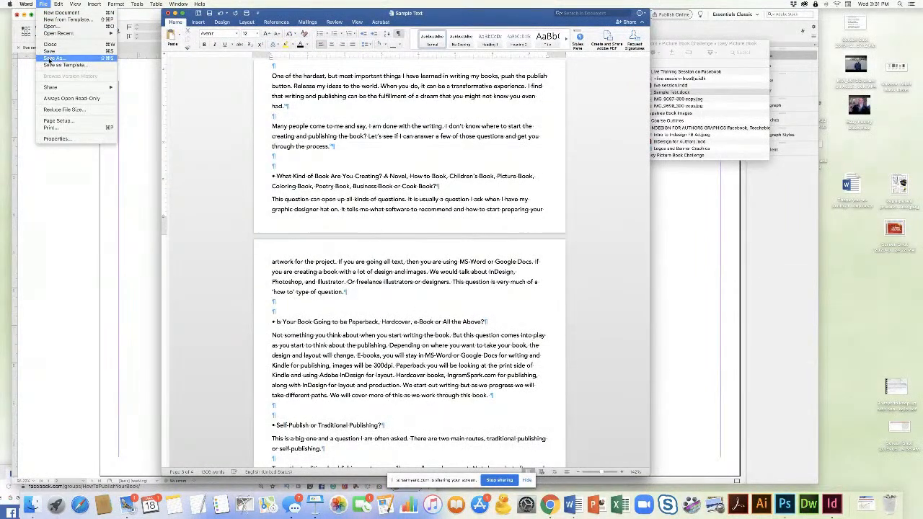
left_click(76, 60)
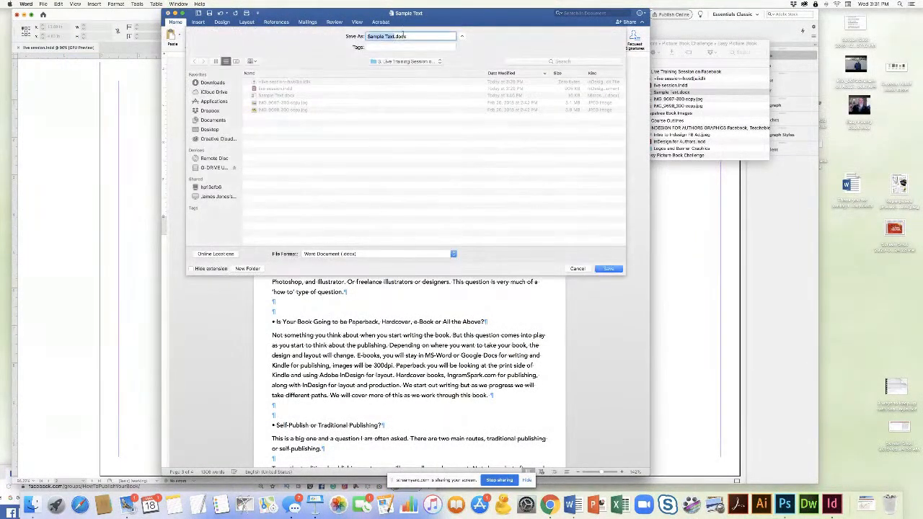
left_click(393, 36)
type("Cleaned")
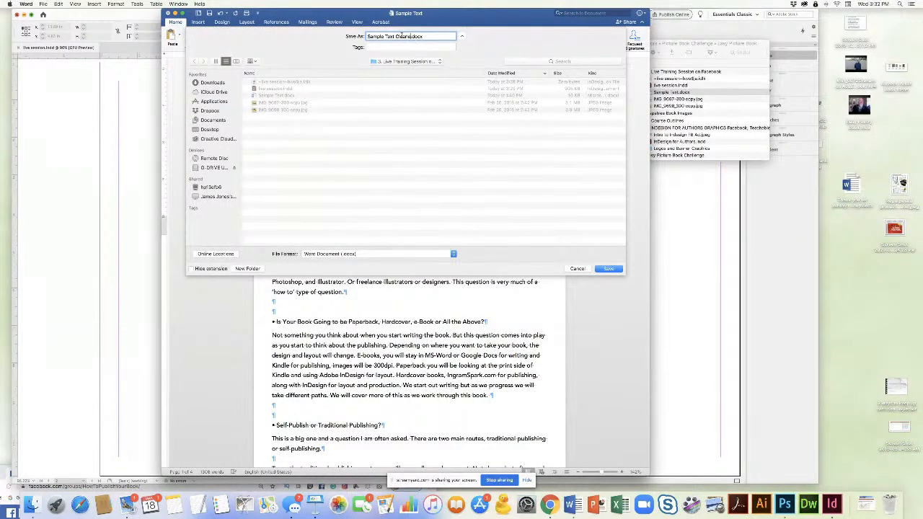
type(" up")
key("Return")
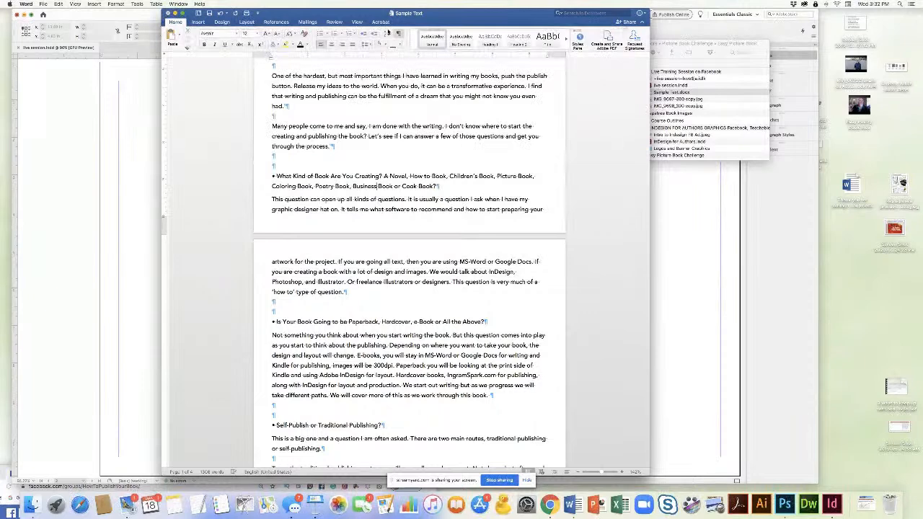
left_click(167, 13)
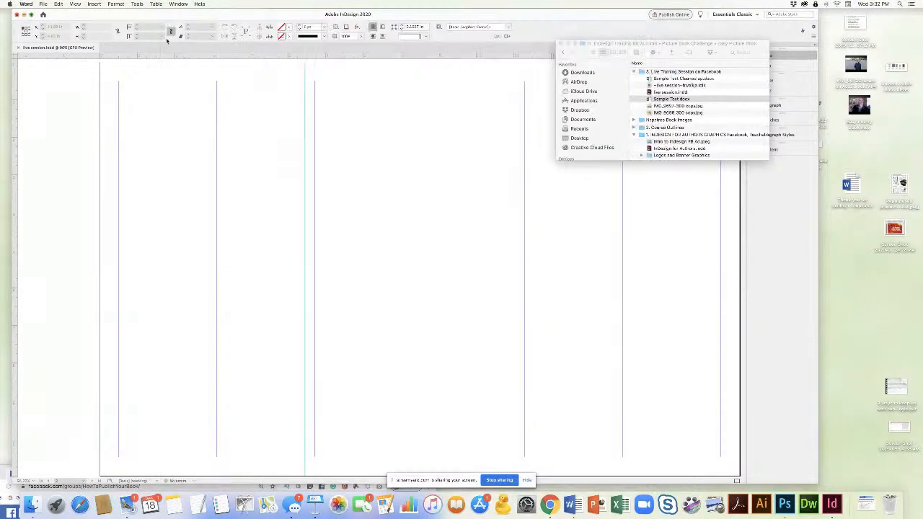
Move the Finder window off the layout, switch to InDesign, and activate the Type tool for the empty pasteboard beside the page
left_click_drag(584, 52, 753, 259)
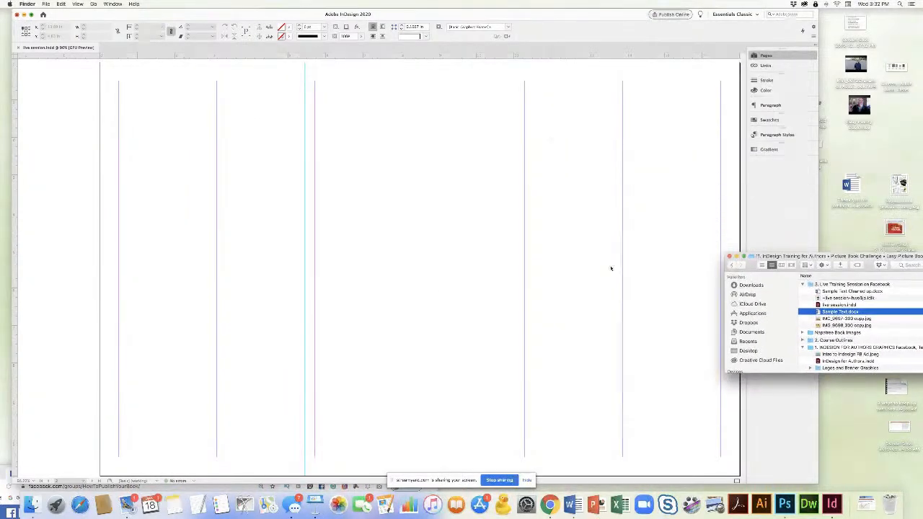
left_click(510, 157)
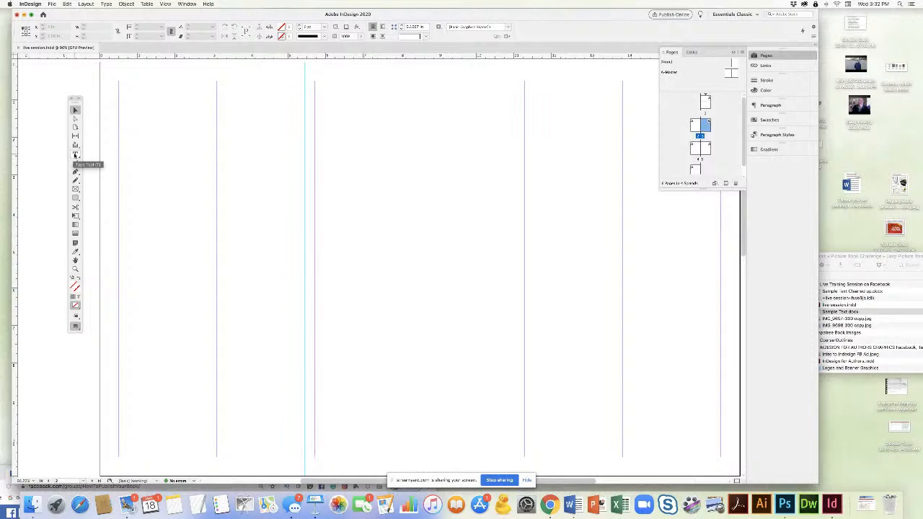
left_click(75, 155)
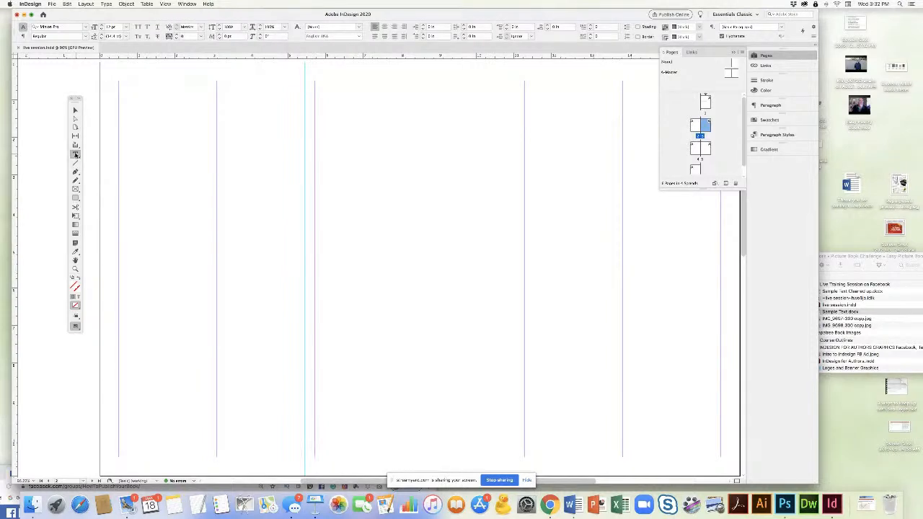
scroll(202, 149, "left", 5)
scroll(202, 149, "left", 5)
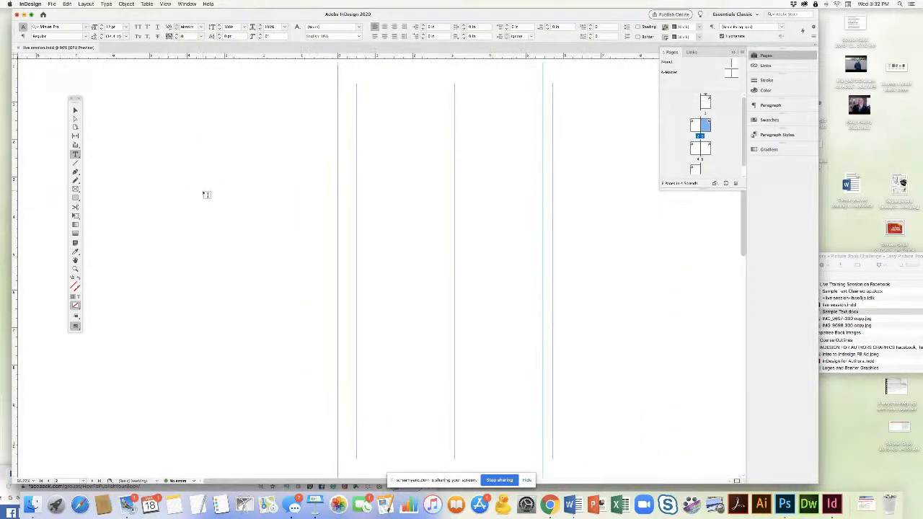
Place Sample Text Cleaned up.docx from the "3. Live Training Session on Facebook" folder in a tall text frame on the pasteboard beside the page
left_click(52, 5)
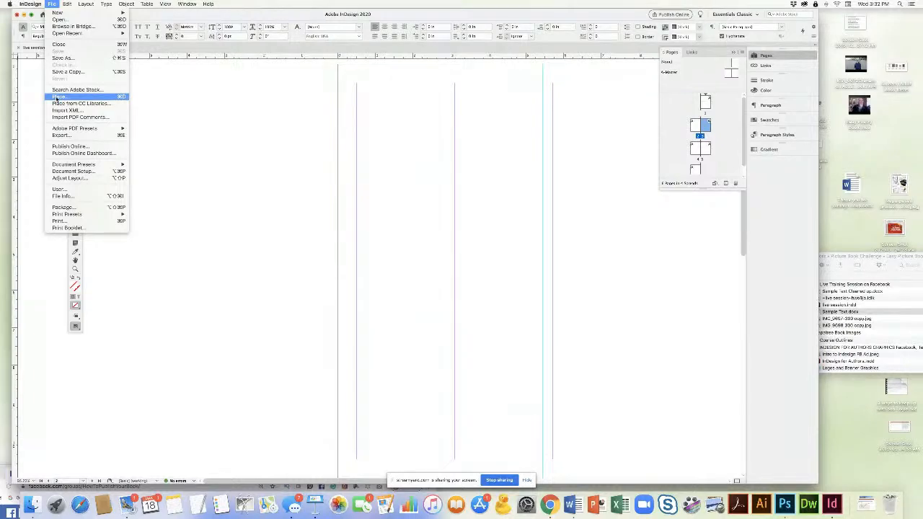
left_click(56, 98)
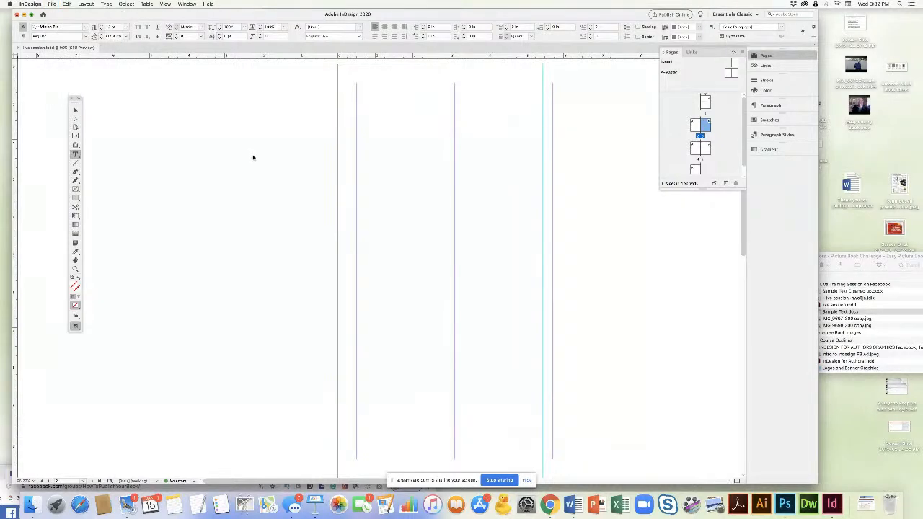
left_click(458, 58)
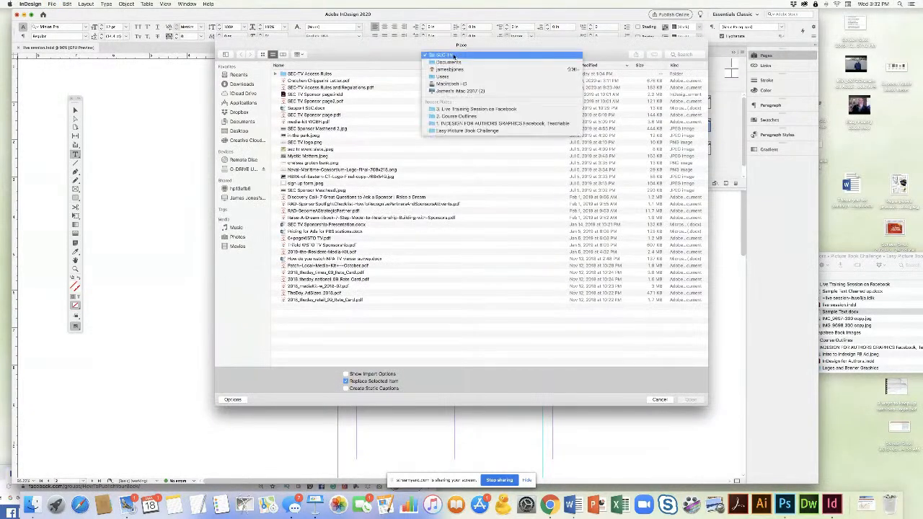
left_click(437, 110)
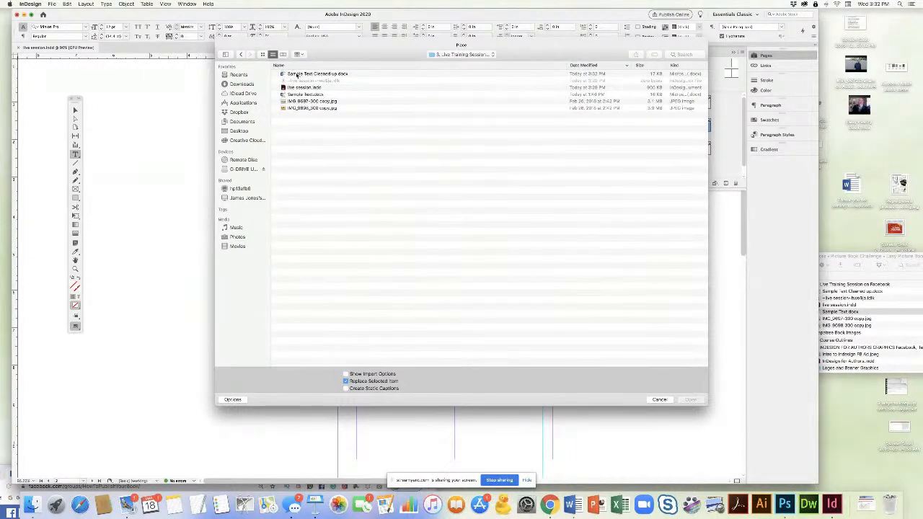
left_click(298, 75)
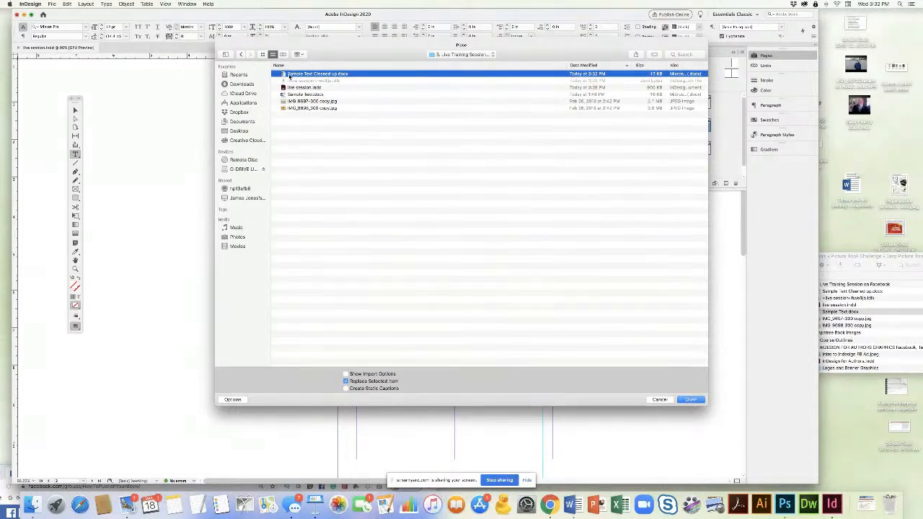
left_click(690, 399)
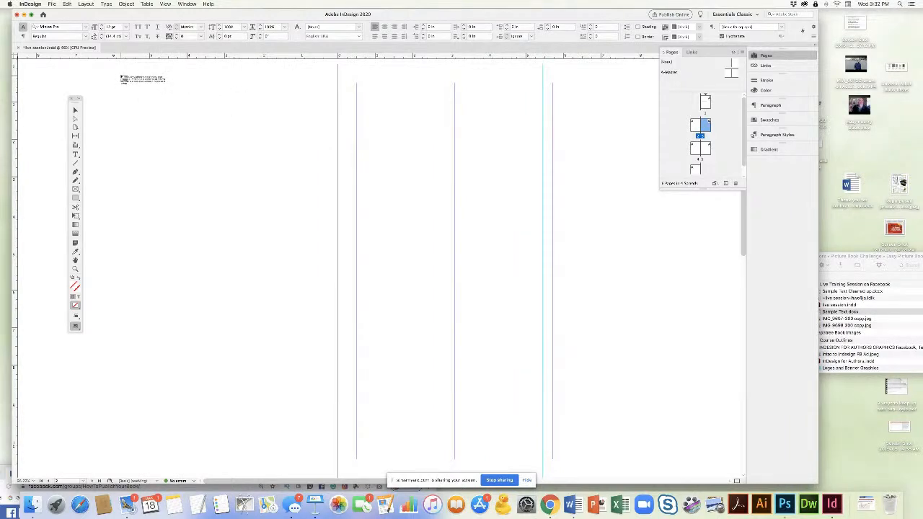
left_click_drag(110, 74, 305, 431)
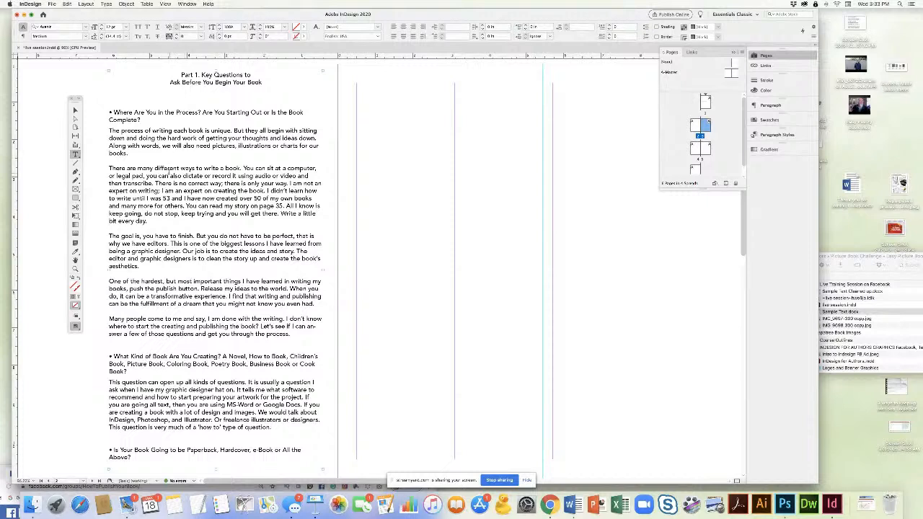
Select all of the placed text and set it to Gill Sans Regular
left_click(193, 136)
triple_click(158, 137)
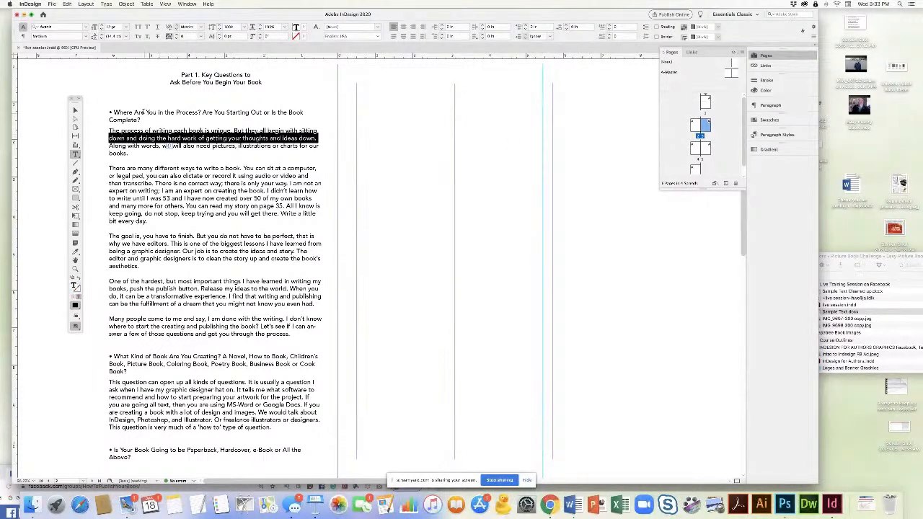
left_click(66, 4)
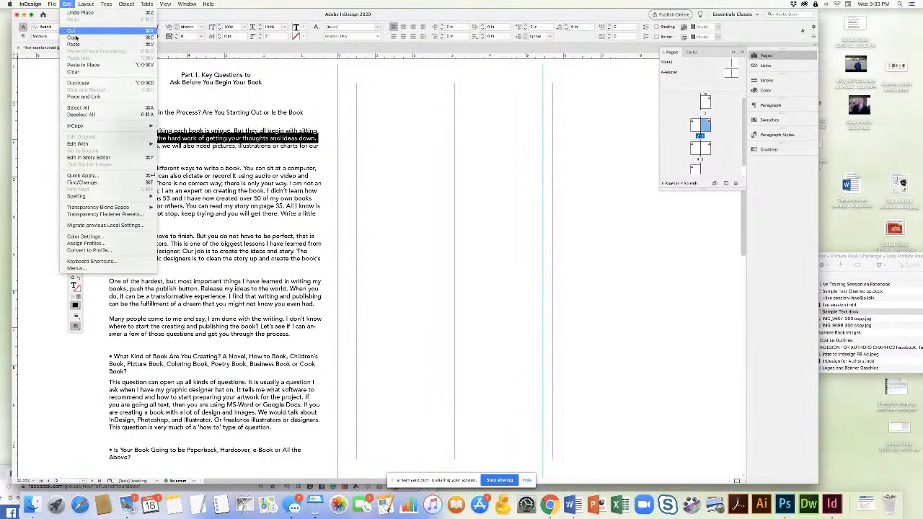
left_click(79, 108)
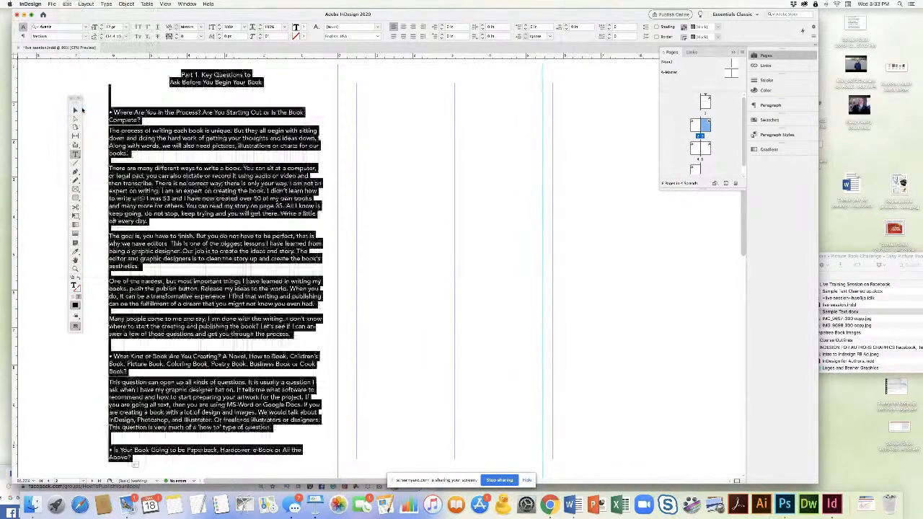
left_click(84, 29)
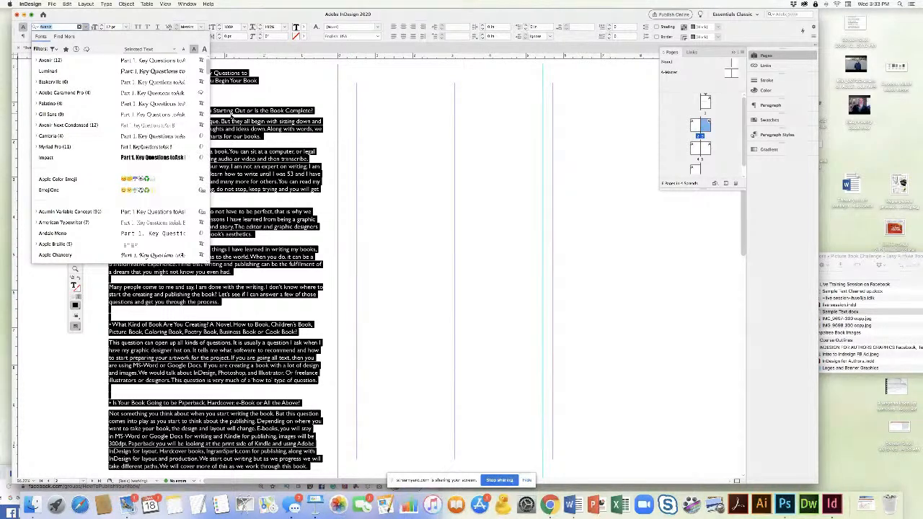
left_click(173, 114)
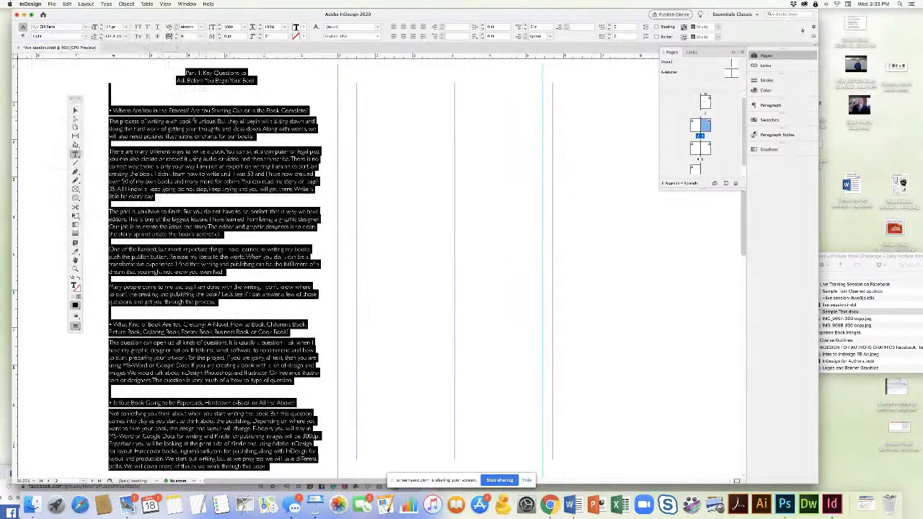
left_click(85, 36)
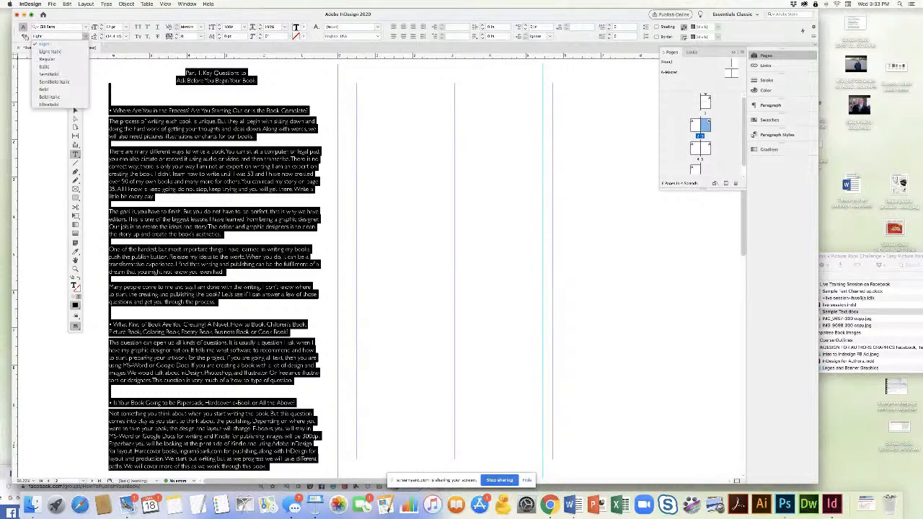
left_click(45, 59)
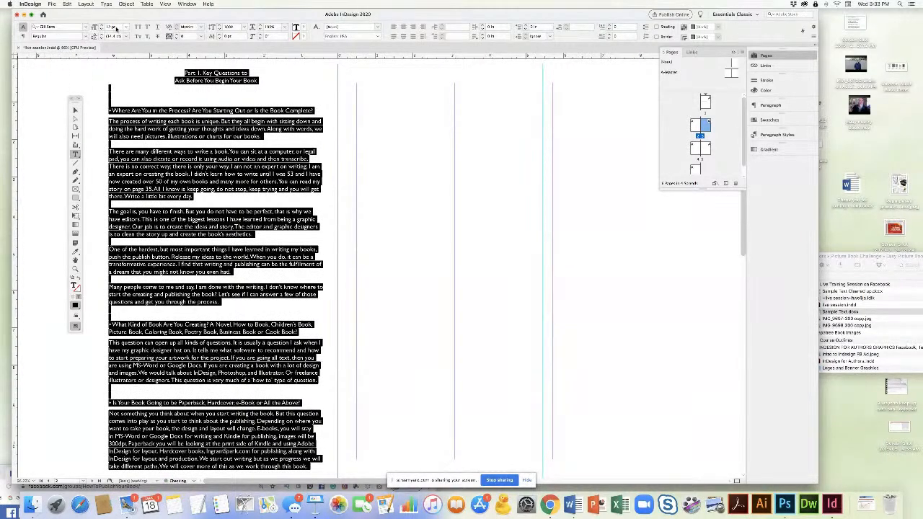
left_click(127, 29)
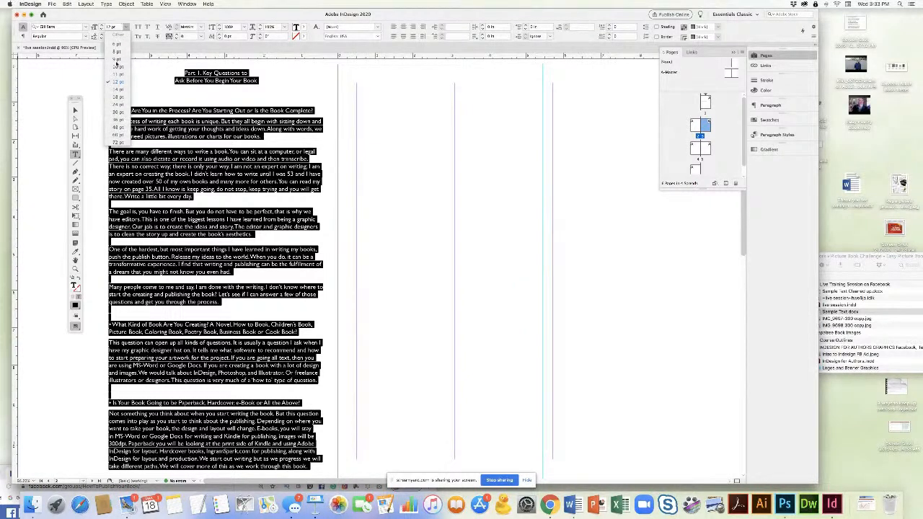
left_click(109, 142)
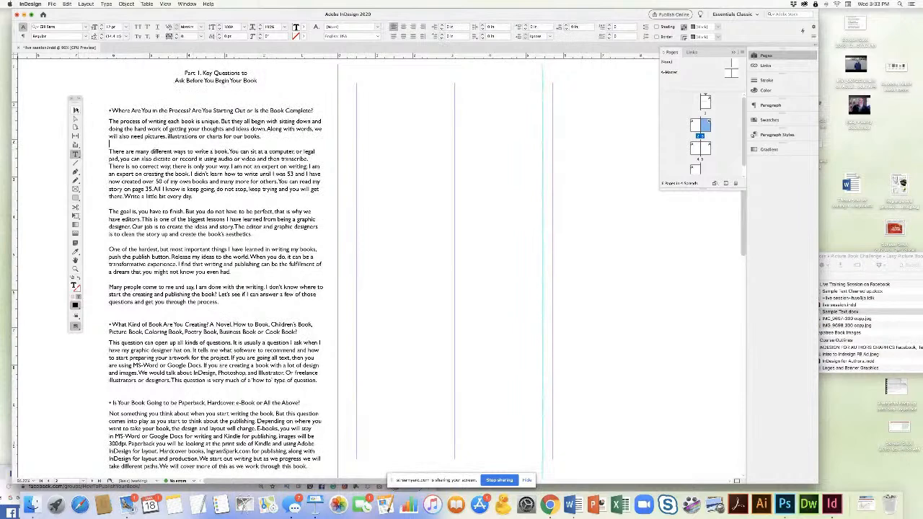
Move the text frame to the page's upper margin corner and resize it to about 2.23 in wide, filling the first column
left_click(75, 111)
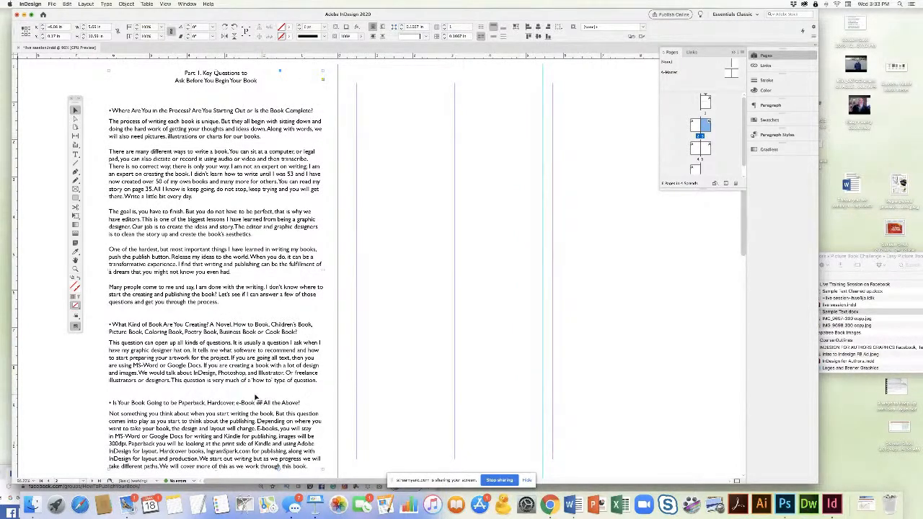
left_click_drag(322, 470, 314, 400)
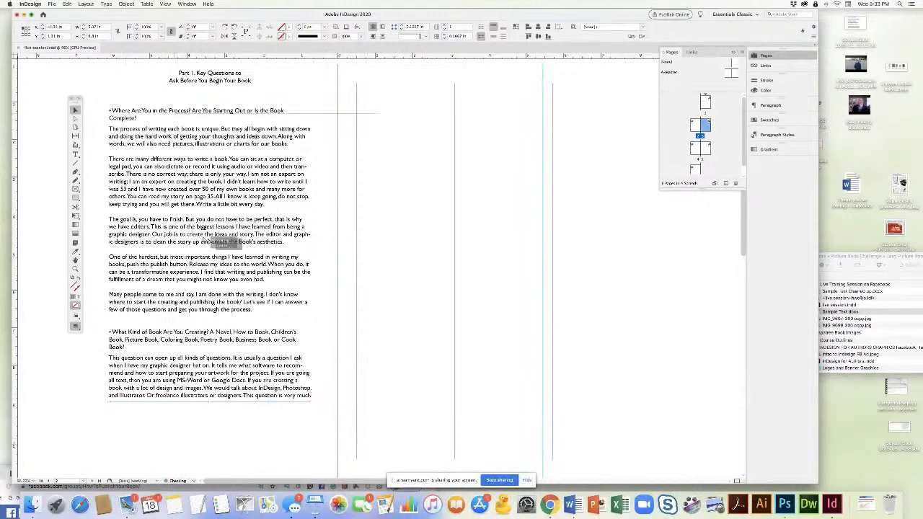
left_click(158, 203)
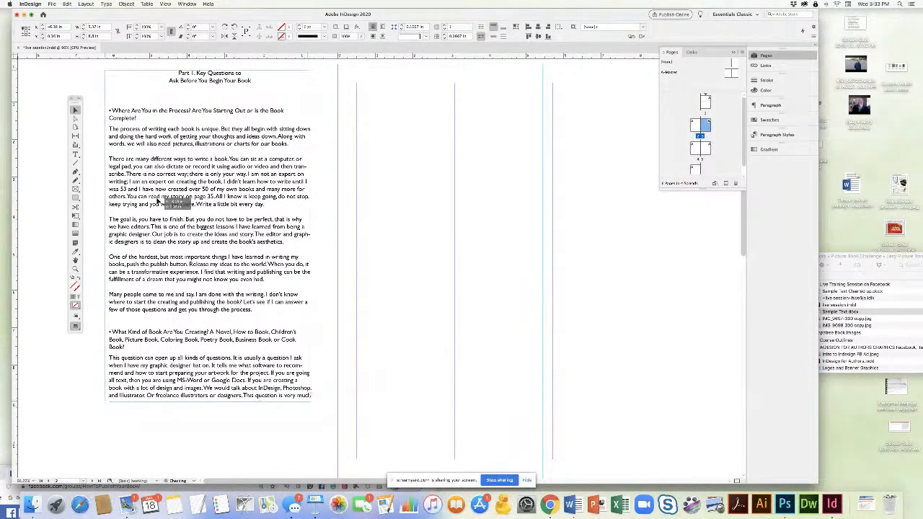
left_click_drag(158, 204, 409, 215)
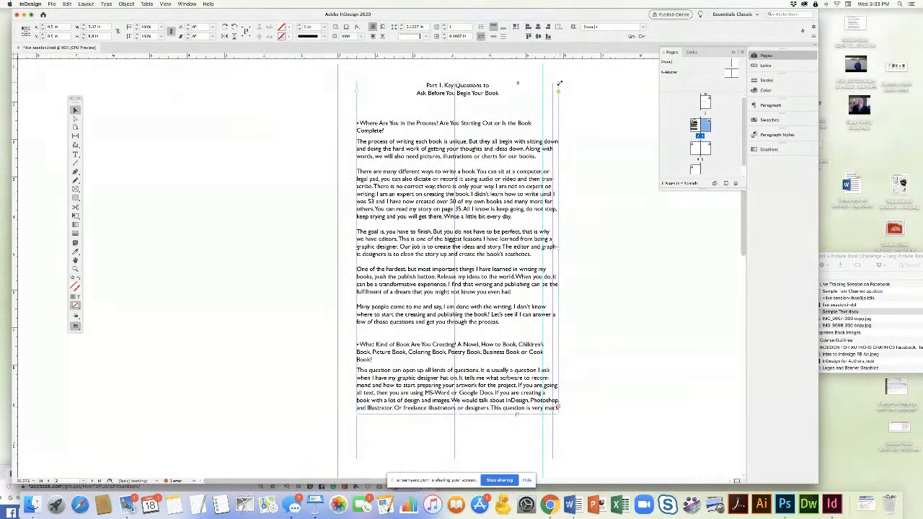
left_click_drag(559, 83, 444, 85)
left_click_drag(400, 415, 399, 456)
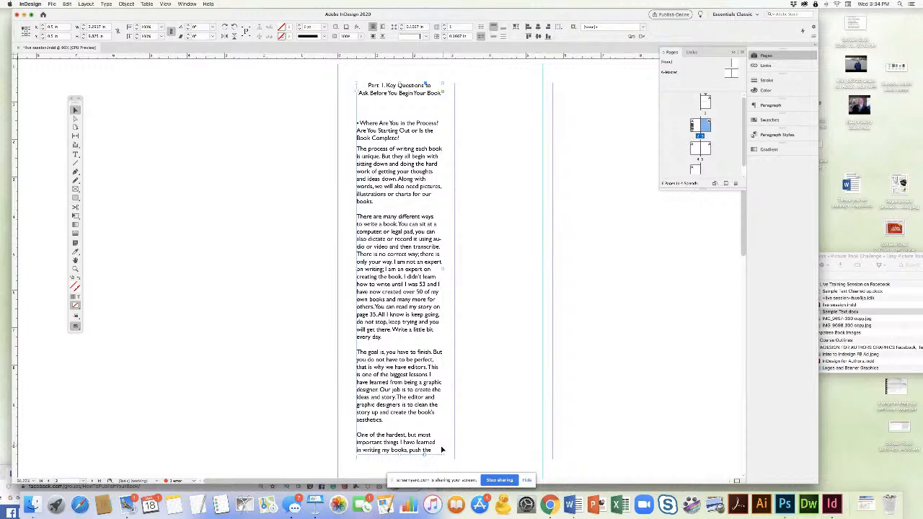
Thread the overset text into new frames in the page's second and third columns, starting at about 1.76 in down
left_click(442, 450)
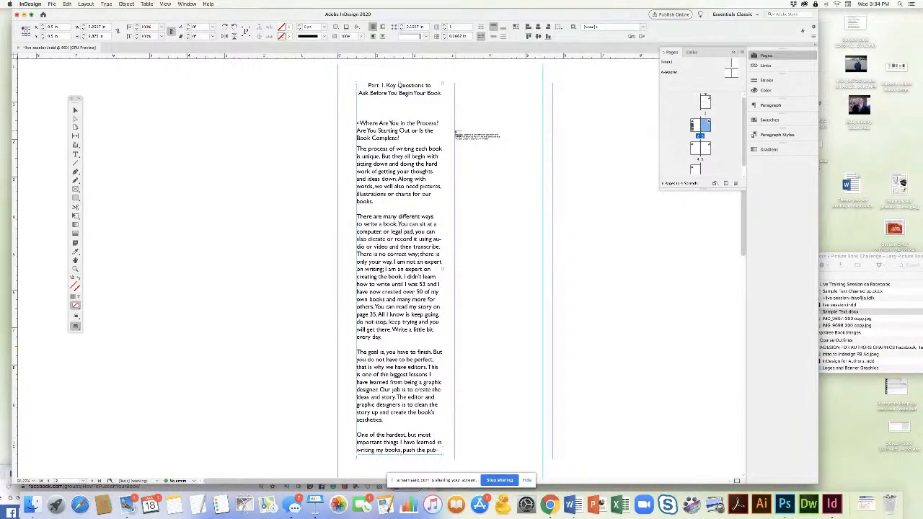
left_click_drag(455, 132, 541, 450)
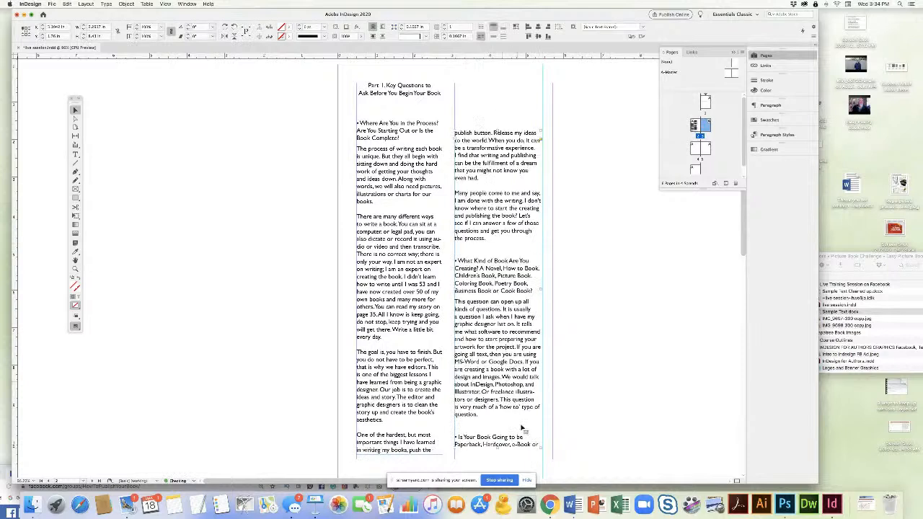
left_click(542, 443)
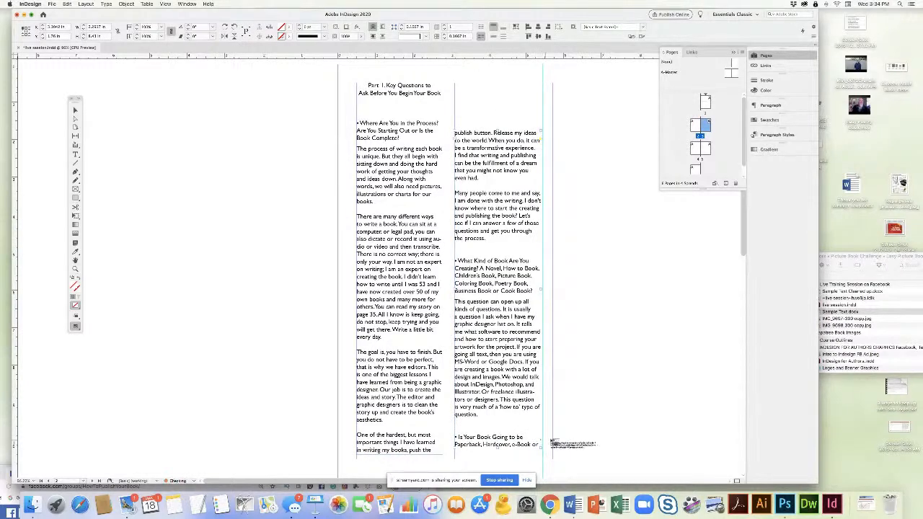
left_click_drag(554, 132, 632, 457)
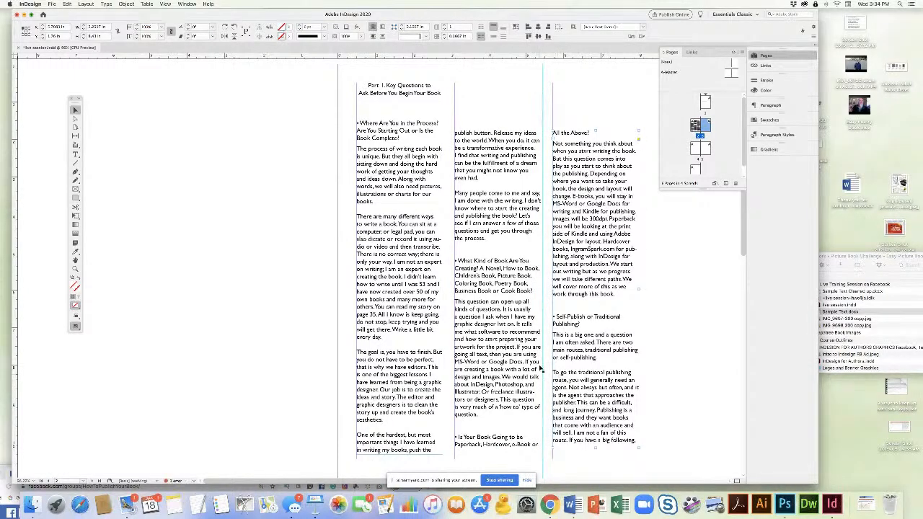
Continue threading the overset text from the third column into the columns of the facing page
scroll(539, 368, "right", 10)
scroll(284, 424, "left", 7)
left_click(474, 443)
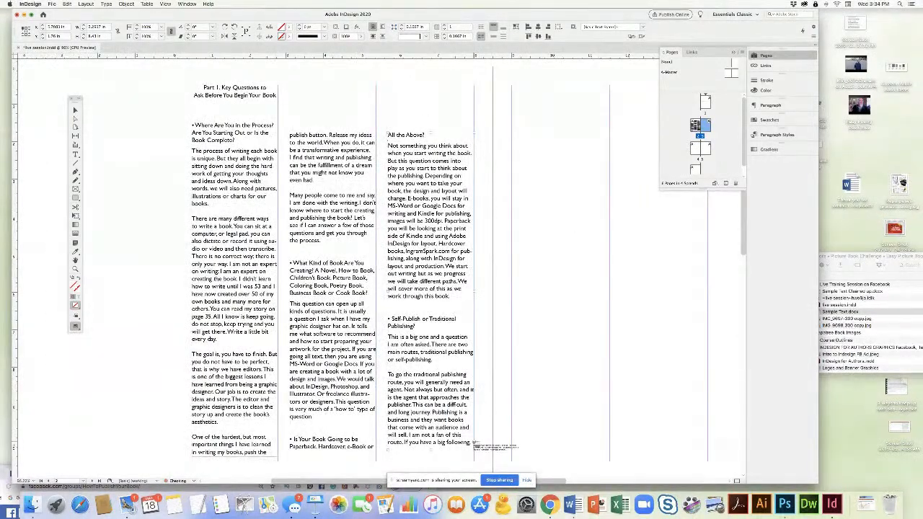
left_click(514, 134)
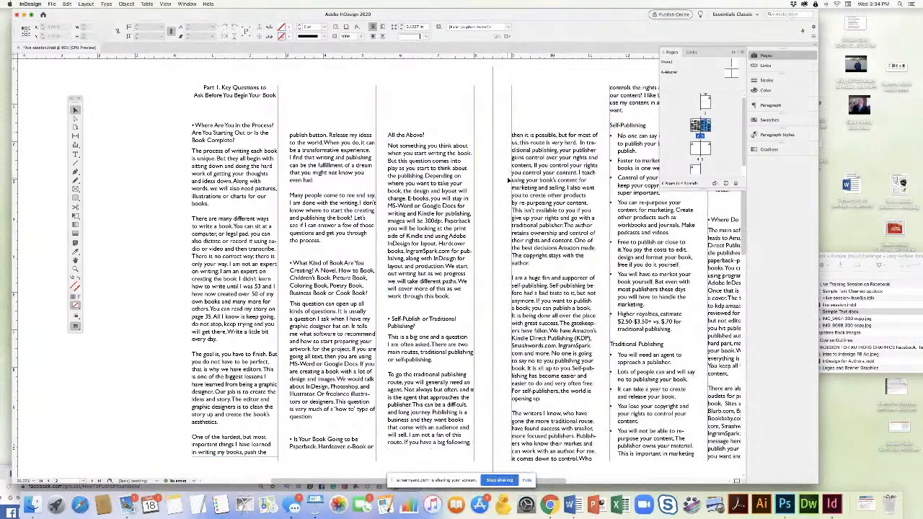
Lower the top edge of the facing page's middle column frame to 1.76 in, level with the neighboring frames
scroll(566, 126, "right", 3)
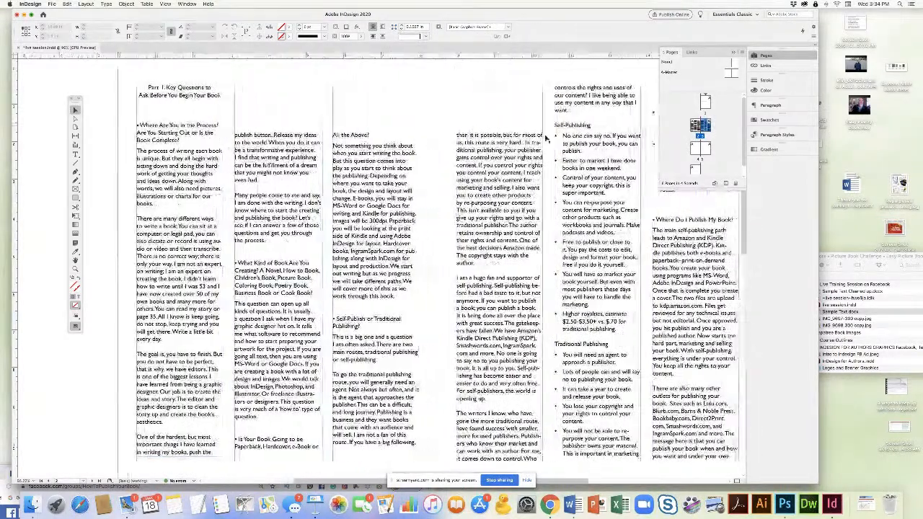
left_click_drag(559, 97, 573, 134)
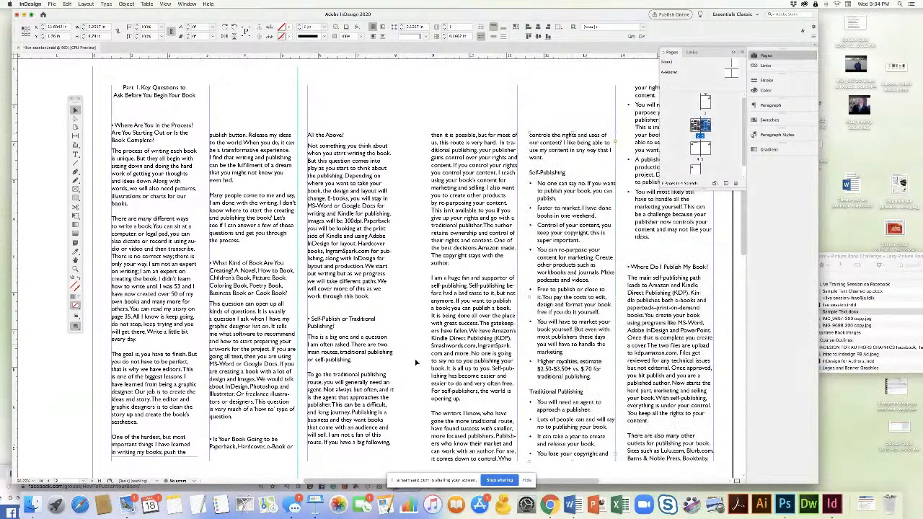
left_click(460, 409)
Shorten the first column's frame to about 7.75 in high and lower the facing page's third column frame to 1.76 in
left_click(154, 442)
left_click_drag(155, 457, 154, 373)
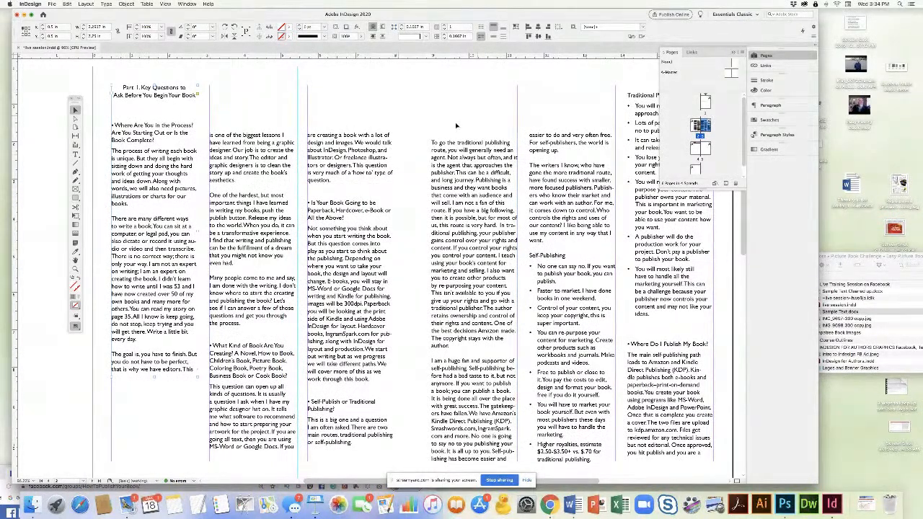
scroll(448, 127, "right", 3)
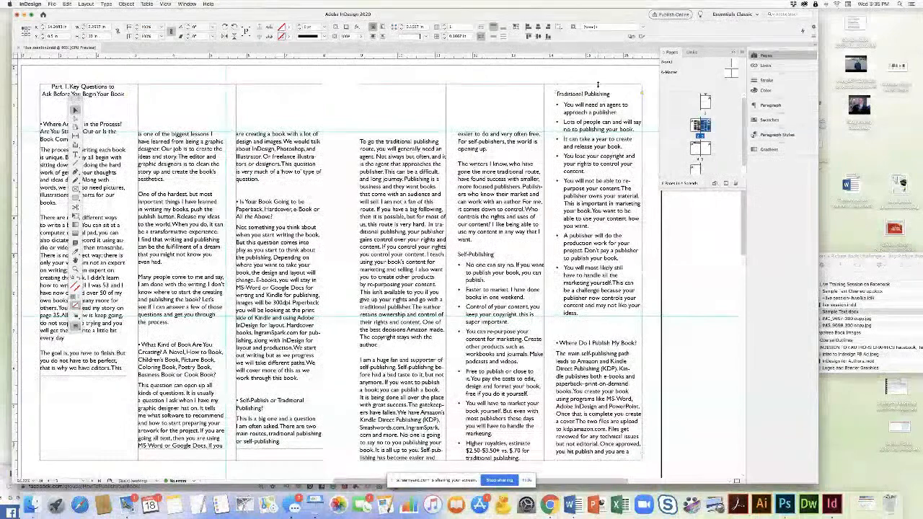
left_click_drag(598, 102, 598, 131)
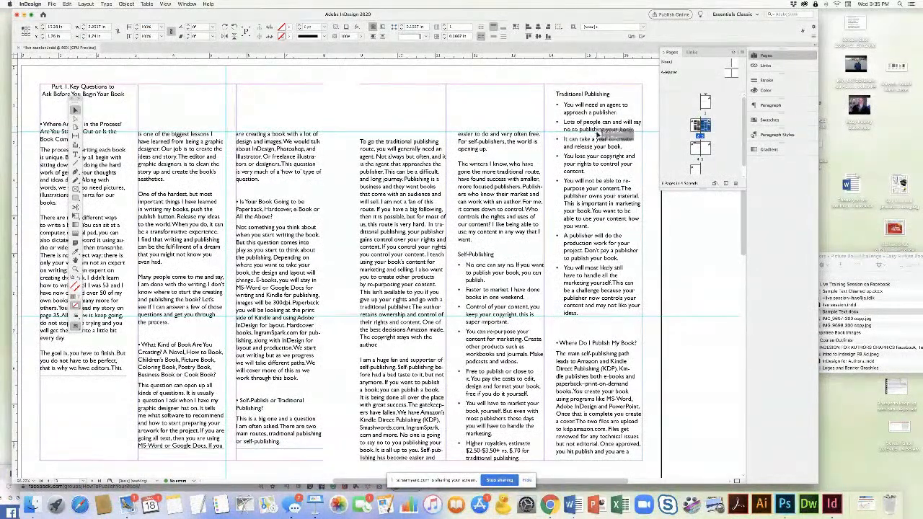
Cut the title "Part 1. Key Questions to Ask Before You Begin Your Book" out of the first column
scroll(322, 247, "left", 5)
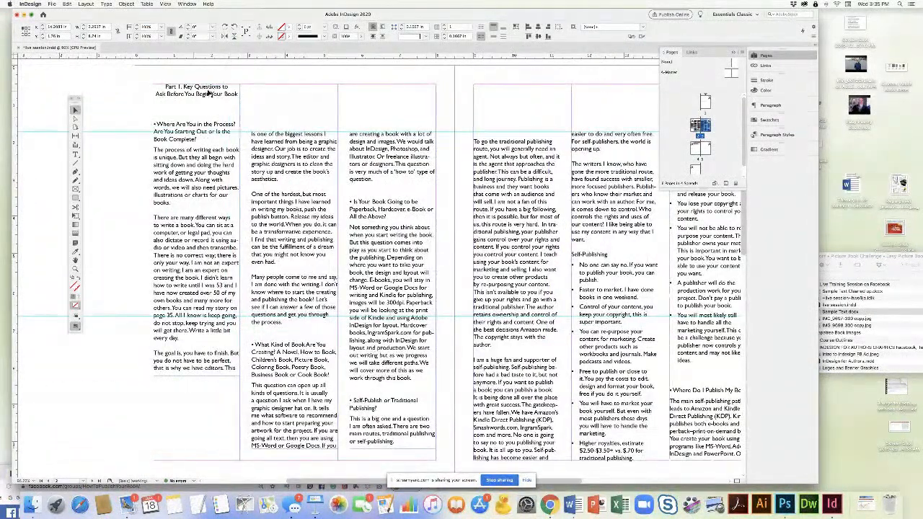
double_click(166, 86)
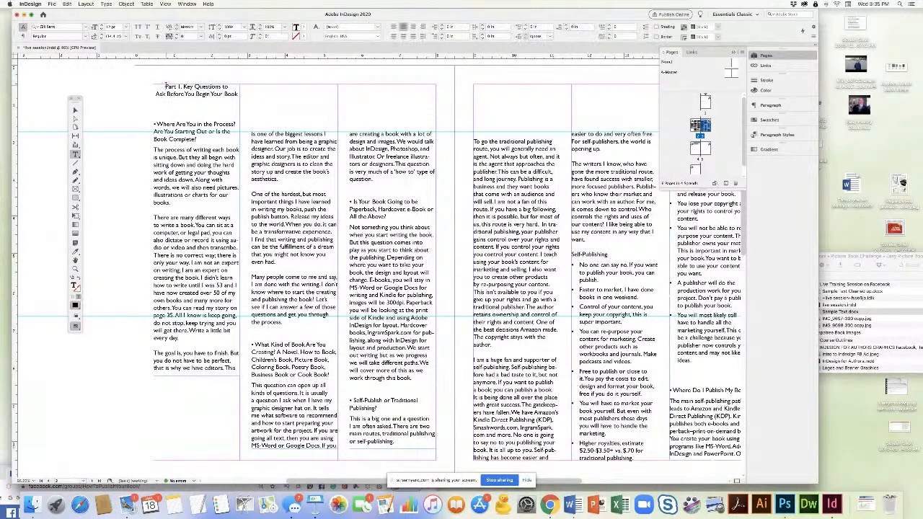
left_click_drag(186, 87, 235, 93)
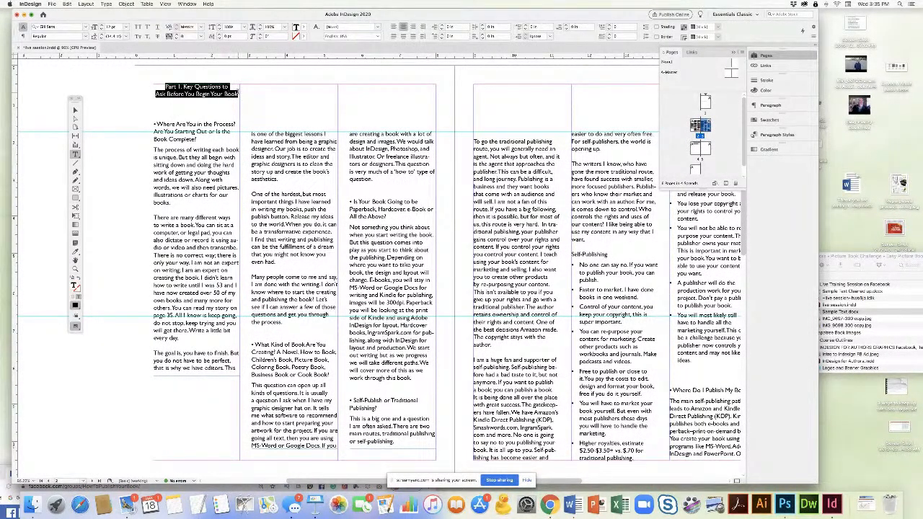
left_click(66, 5)
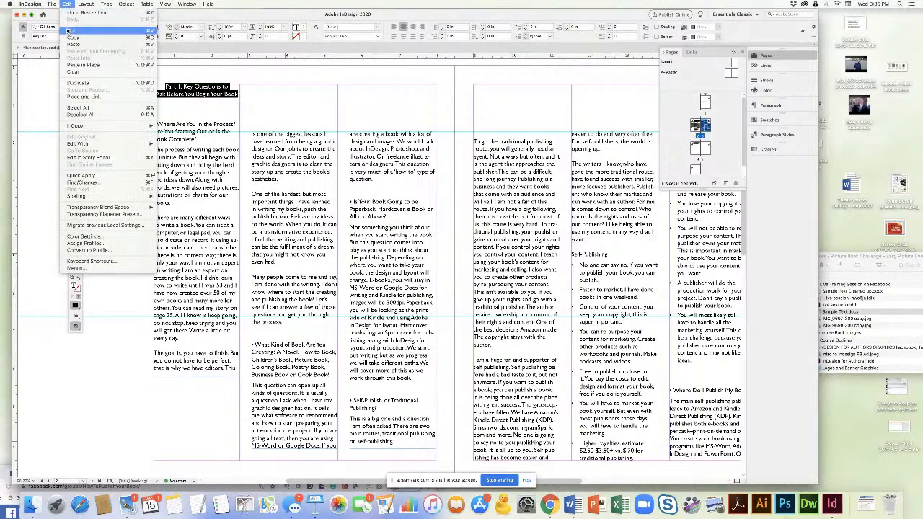
left_click(72, 30)
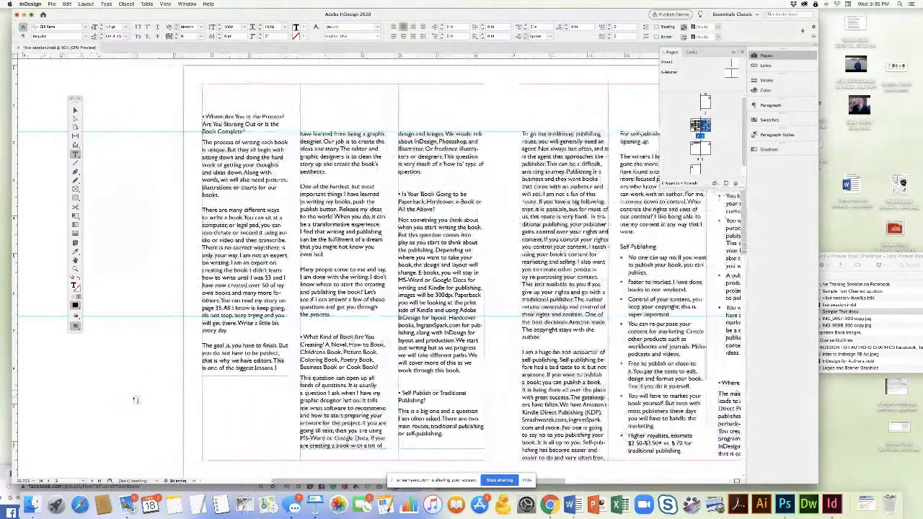
Draw a wide text frame on the pasteboard beside the page and paste the cut title into it
scroll(137, 400, "left", 3)
scroll(123, 112, "left", 2)
left_click_drag(93, 84, 325, 122)
left_click(67, 5)
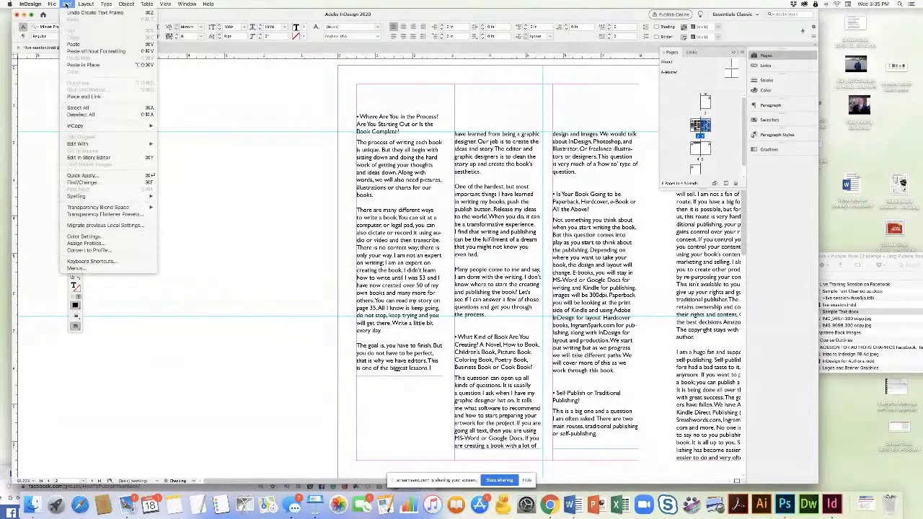
left_click(87, 44)
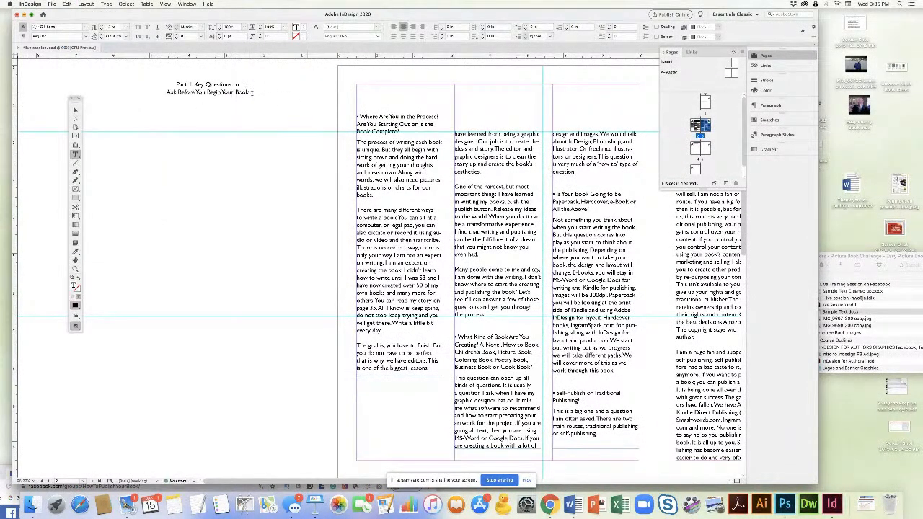
Set the pasted title to Bold at 48 pt
left_click_drag(252, 92, 168, 84)
left_click(87, 37)
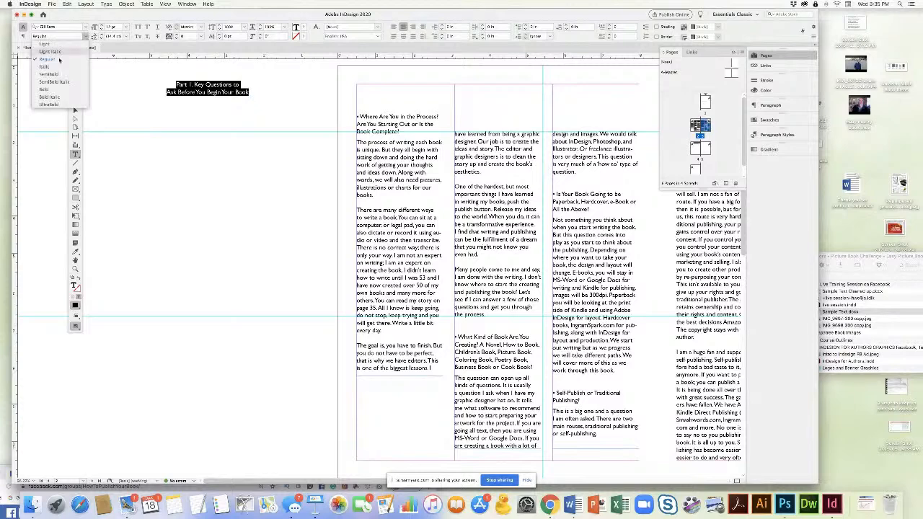
left_click(48, 95)
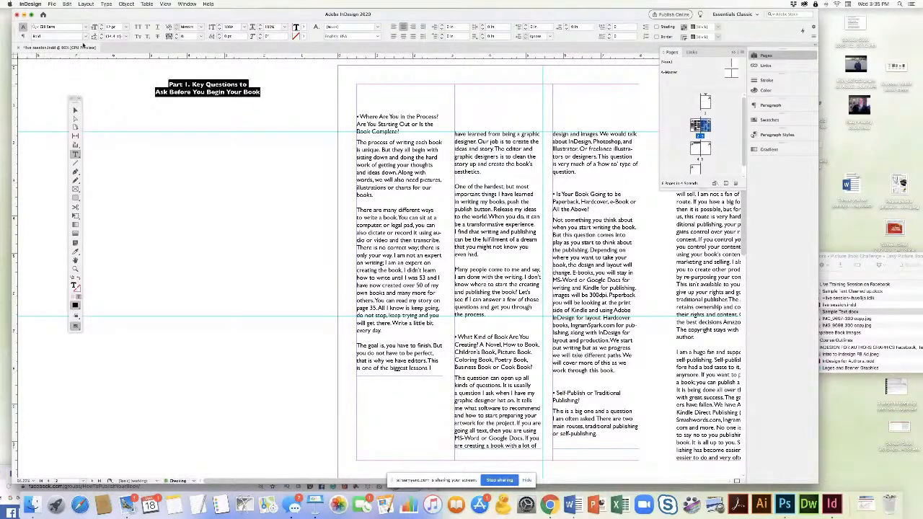
left_click(128, 27)
left_click(113, 130)
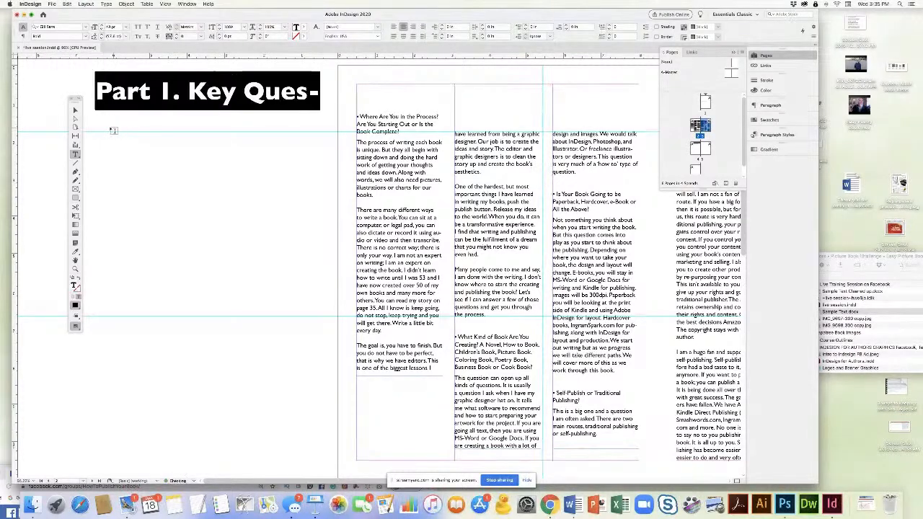
Reduce the pasted chapter title's font size to 30 pt
left_click(127, 28)
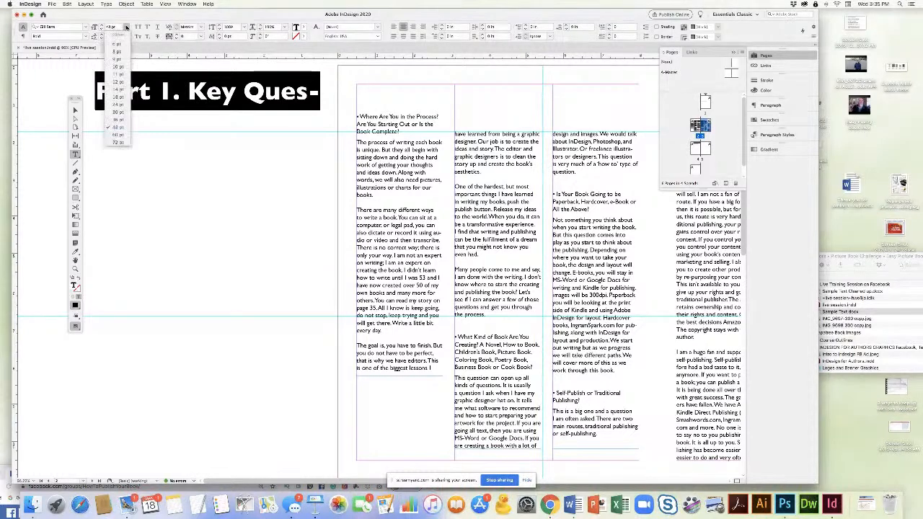
left_click(116, 114)
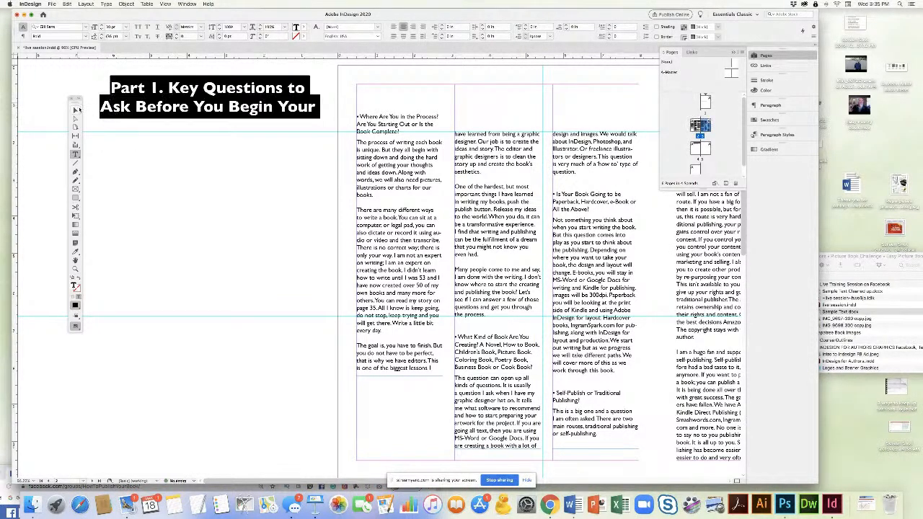
left_click(76, 110)
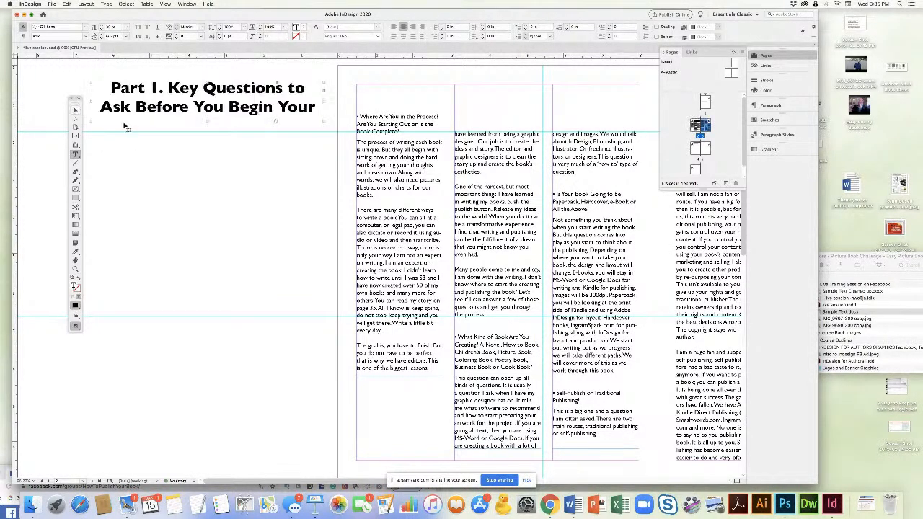
Delete the empty space above the first column's text and lower the frame's top edge to the guide, level with the other columns
double_click(358, 117)
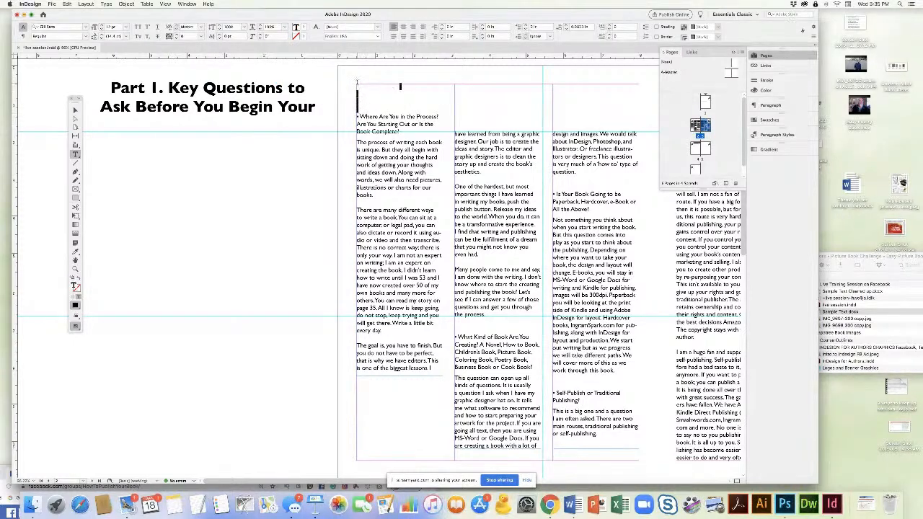
key("BackSpace")
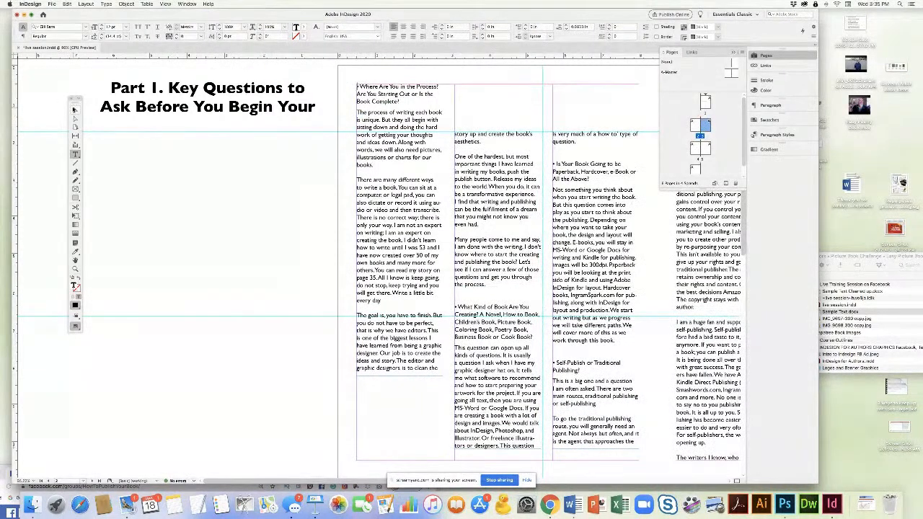
key("Escape")
left_click_drag(399, 86, 400, 131)
Move the title frame from the pasteboard above the three columns and widen it to 7.5 in to span them
left_click_drag(223, 101, 487, 97)
scroll(491, 123, "right", 3)
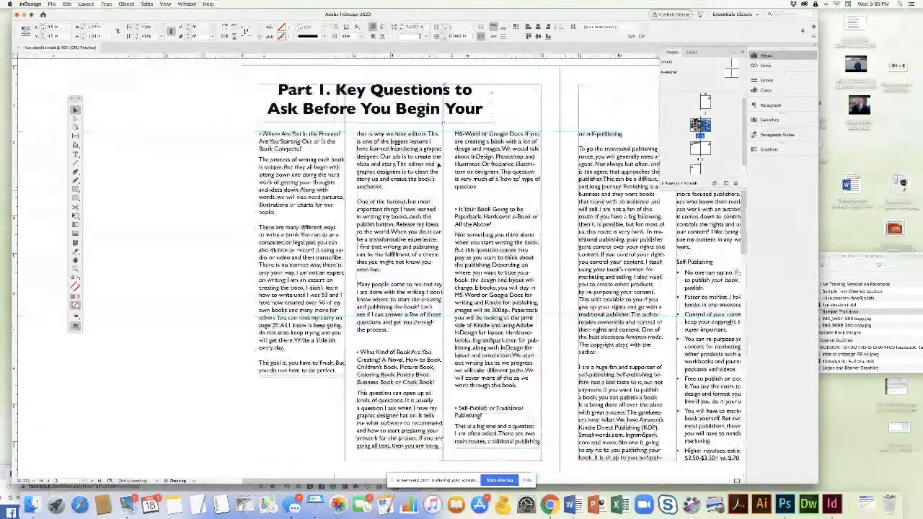
left_click_drag(491, 122, 541, 124)
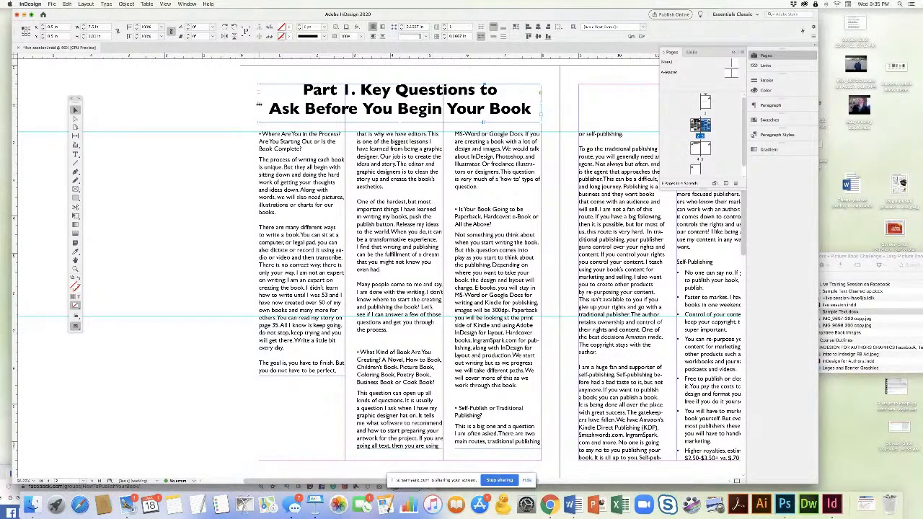
mouse_move(541, 103)
left_mouse_down()
mouse_move(393, 105)
mouse_move(553, 105)
mouse_move(543, 93)
left_mouse_up()
left_click_drag(540, 104, 487, 104)
left_click_drag(394, 92, 416, 93)
left_click_drag(420, 95, 370, 91)
left_click_drag(488, 120, 540, 123)
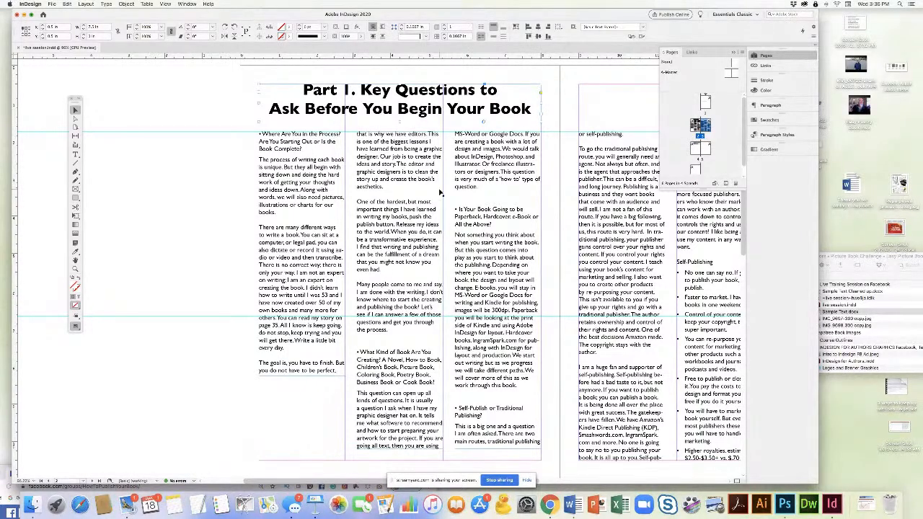
Extend the bottom of the first column's text frame down to about the level of the neighbouring columns
scroll(441, 191, "right", 10)
scroll(390, 186, "left", 5)
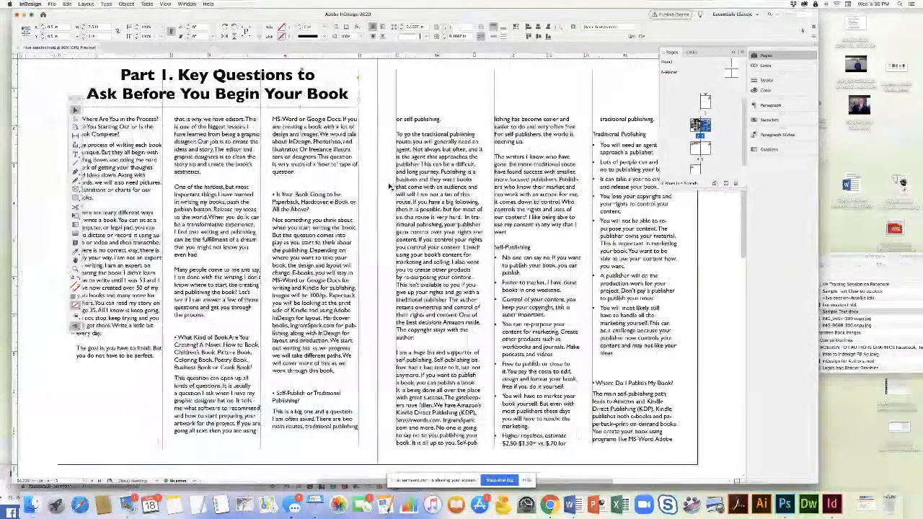
scroll(390, 186, "left", 5)
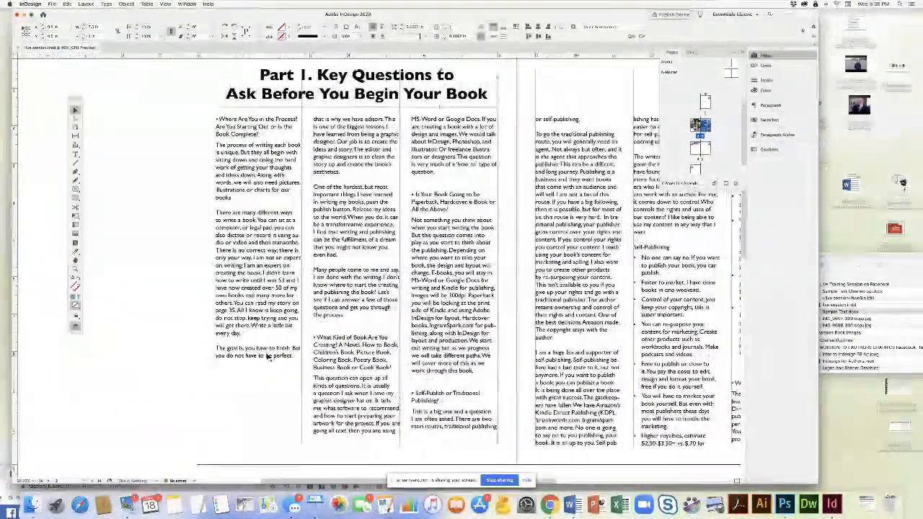
left_click(267, 356)
left_click_drag(258, 361, 265, 429)
Make the subheading "Where Are You in the Process? Are You Starting Out or Is the Book Complete?" Bold
triple_click(261, 129)
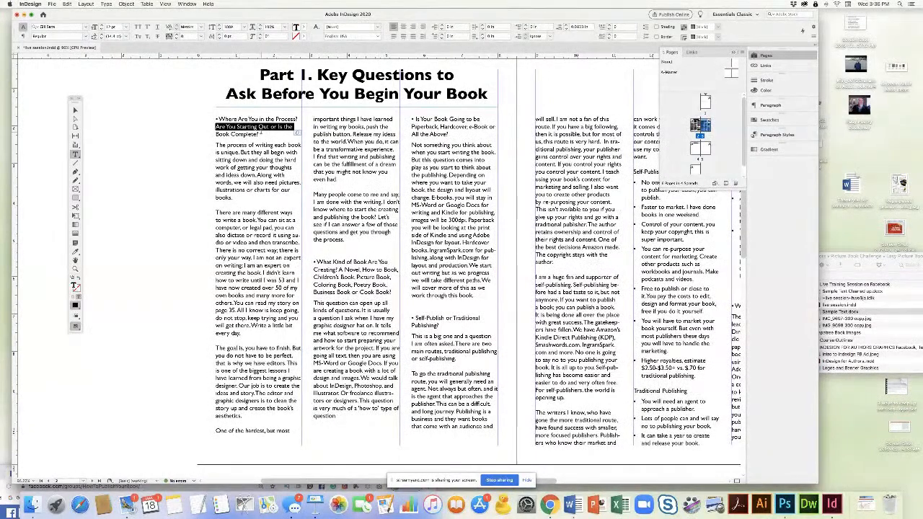
left_click(263, 134)
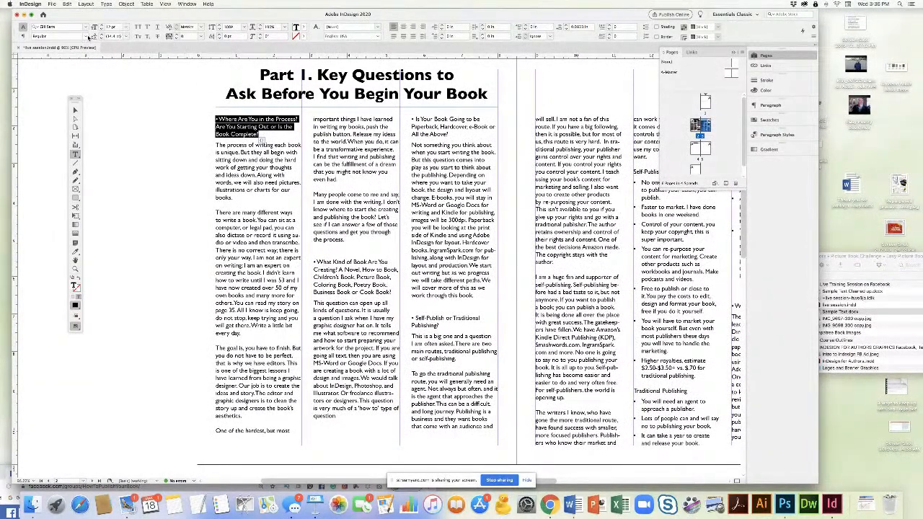
left_click(88, 37)
left_click(51, 90)
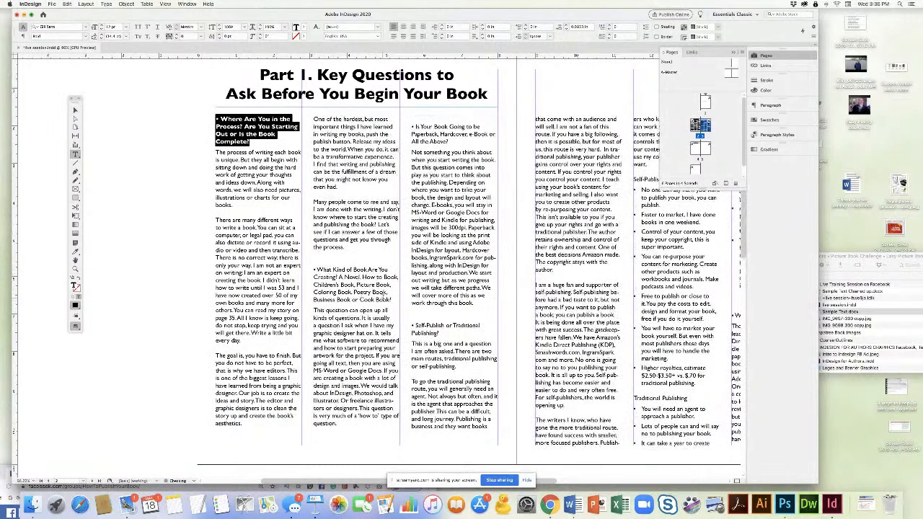
Set the "What Kind of Book Are You Creating?" and "Self-Publish or Traditional Publishing?" subheadings to Bold
left_click_drag(393, 301, 310, 270)
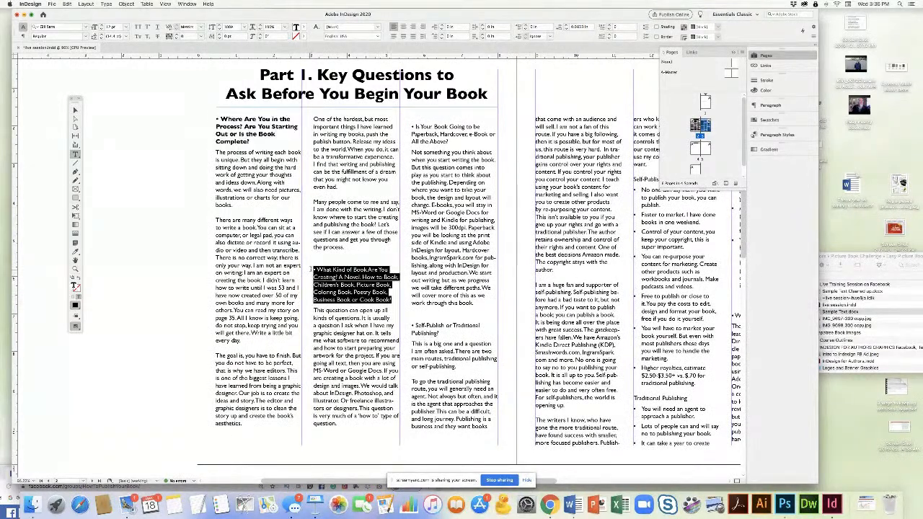
left_click(86, 36)
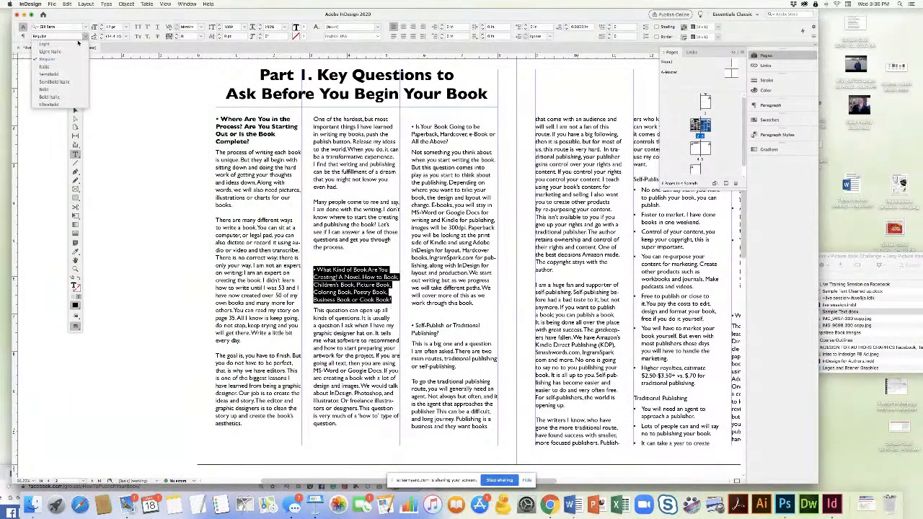
left_click(50, 88)
left_click_drag(439, 349, 416, 340)
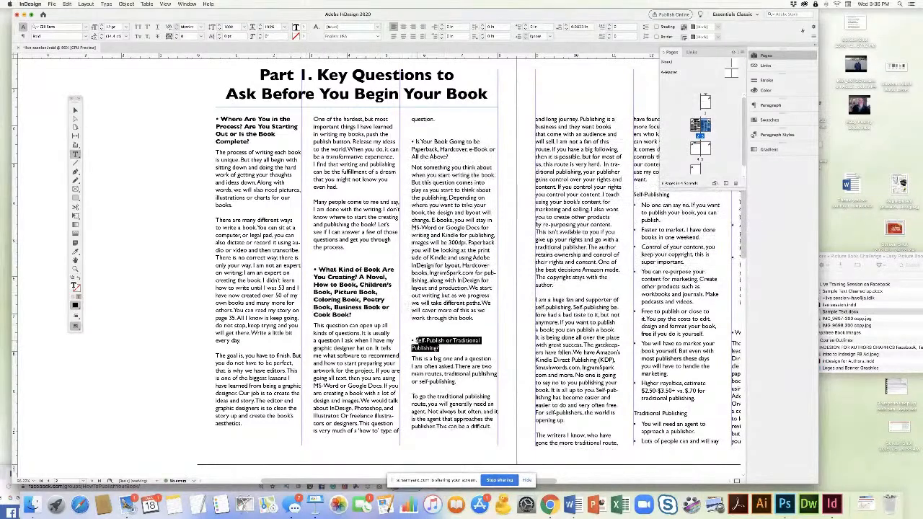
left_click(85, 36)
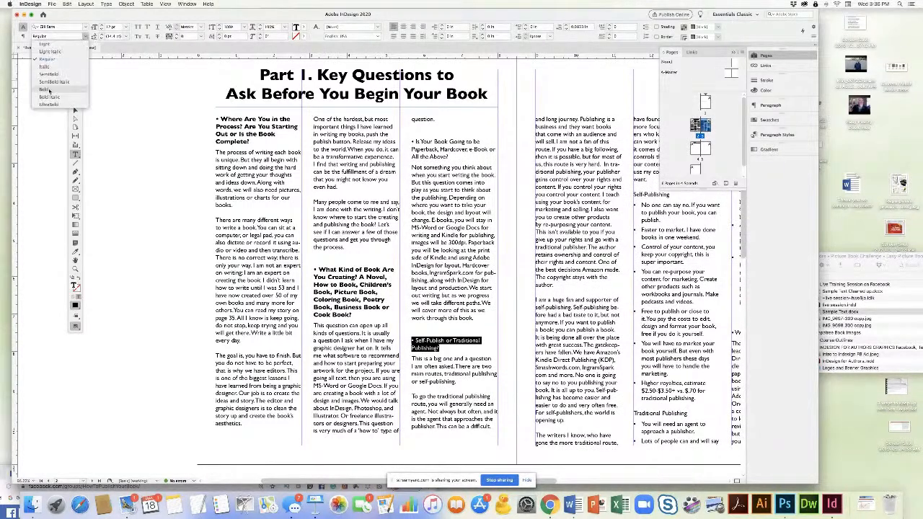
left_click(41, 90)
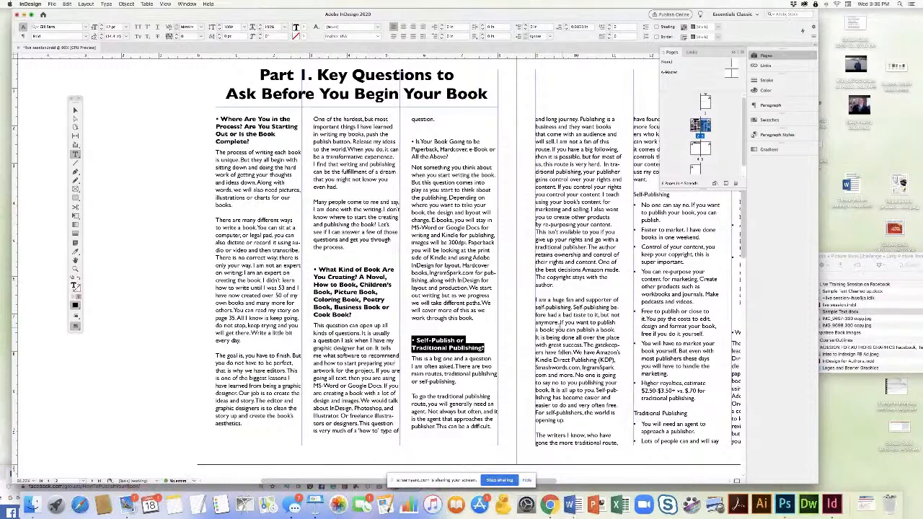
Colour the "Where Are You in the Process?" subheading with the red C=15 M=100 Y=100 K=0 swatch
scroll(193, 142, "right", 3)
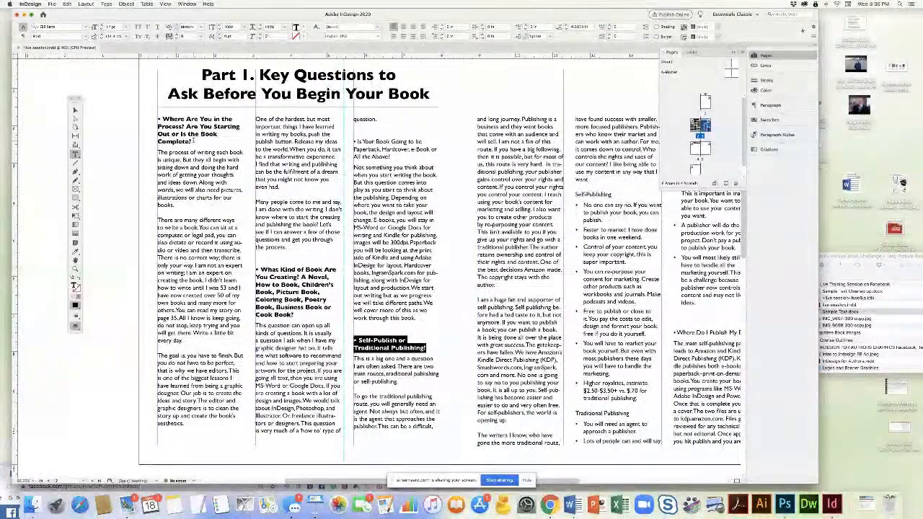
left_click_drag(192, 142, 159, 118)
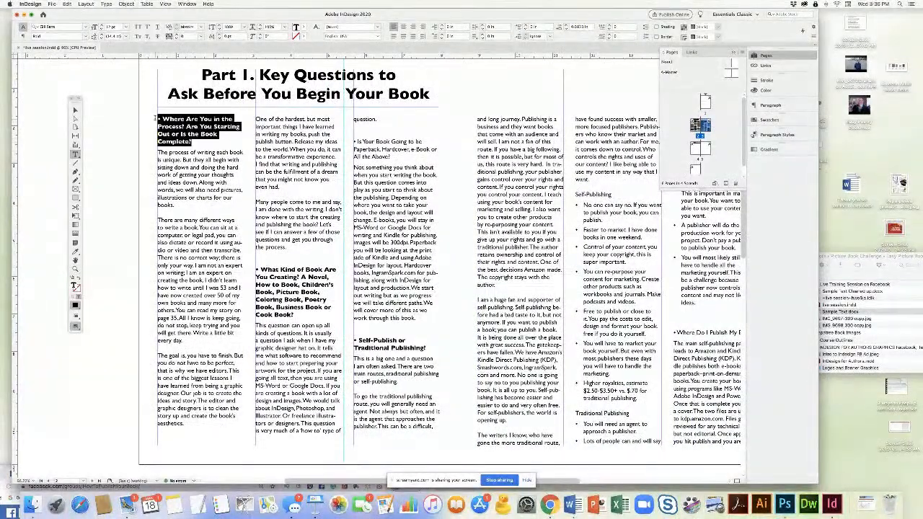
left_click(769, 120)
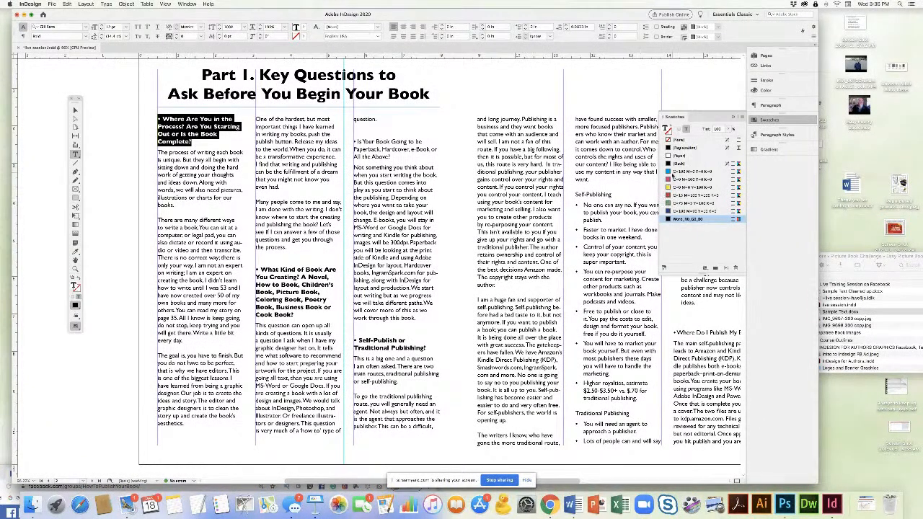
left_click(680, 195)
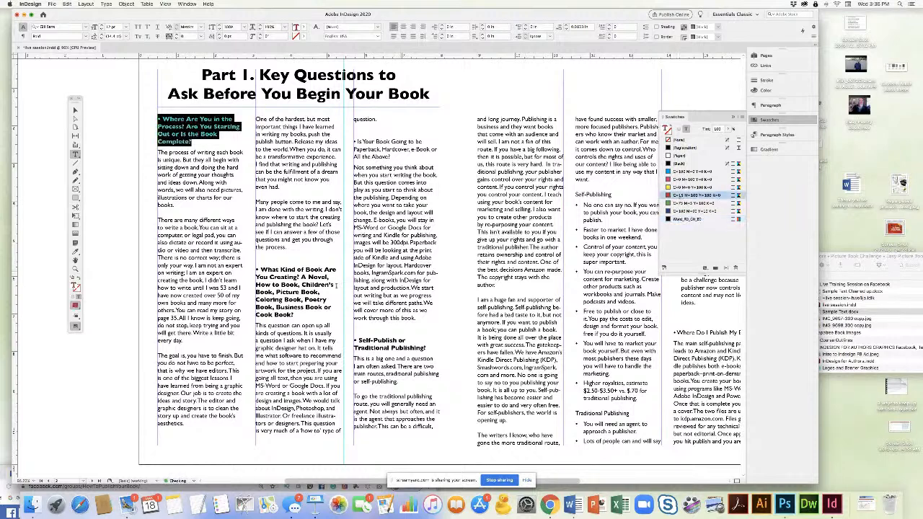
Apply the red C=15 M=100 Y=100 K=0 swatch to the "What Kind of Book" and "Self-Publish or Traditional Publishing?" subheadings
left_click_drag(313, 316, 256, 269)
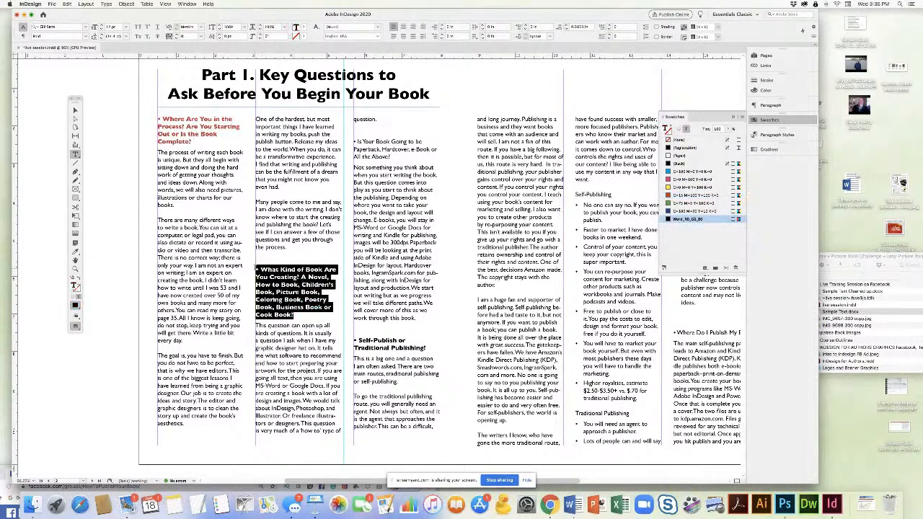
left_click(679, 195)
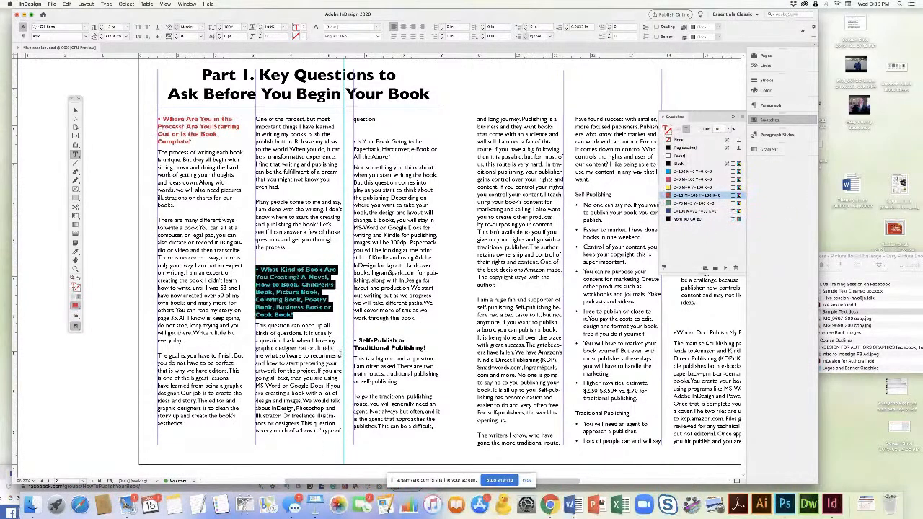
left_click_drag(427, 348, 355, 340)
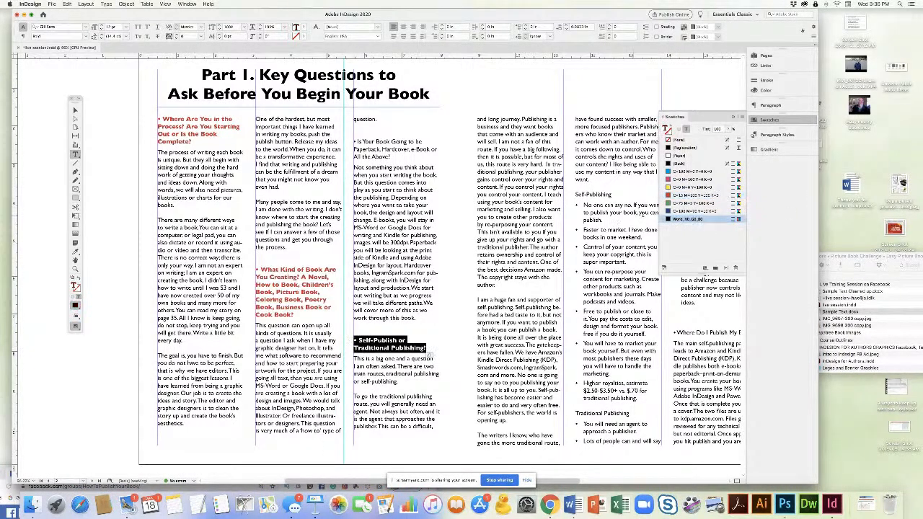
left_click(682, 196)
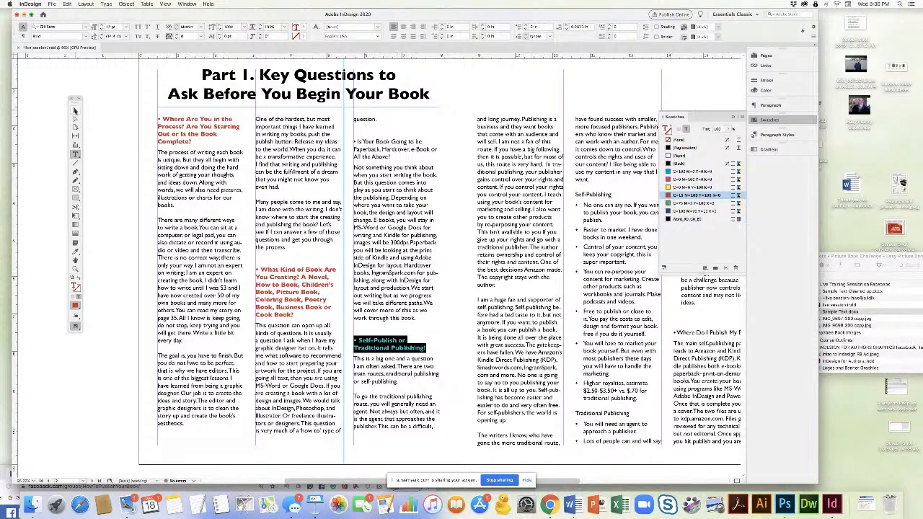
Make the third column's "Is Your Book Going to be Paperback, Hardcover, e-Book or All the Above?" subheading Bold and red (C=15 M=100 Y=100 K=0)
left_click(75, 111)
scroll(213, 303, "right", 2)
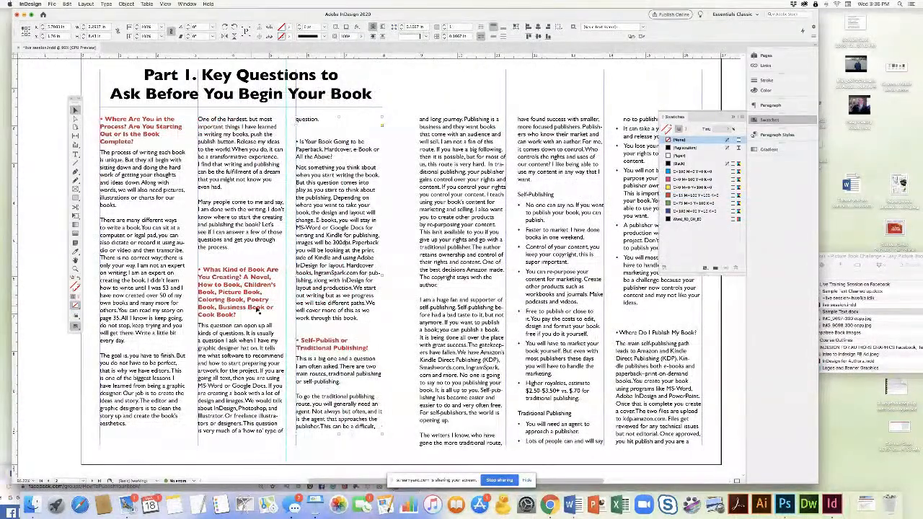
key("super+minus")
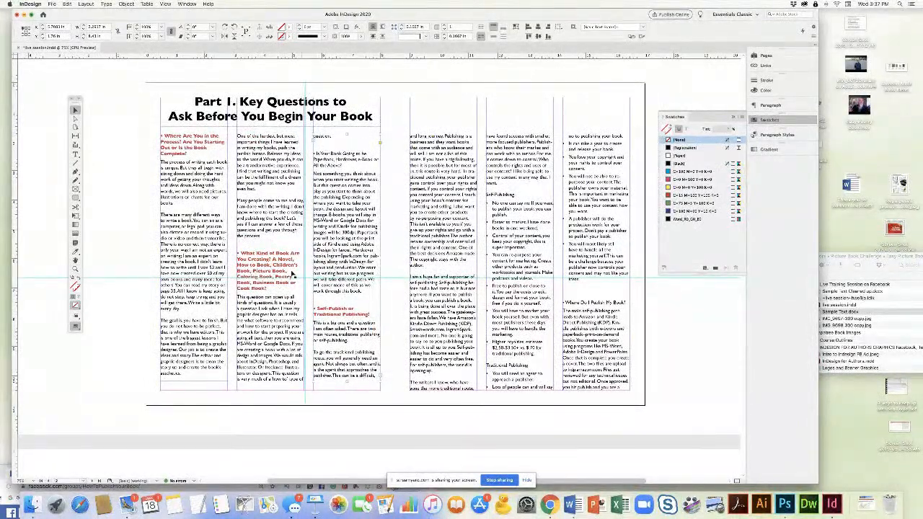
double_click(341, 166)
left_click_drag(341, 166, 305, 153)
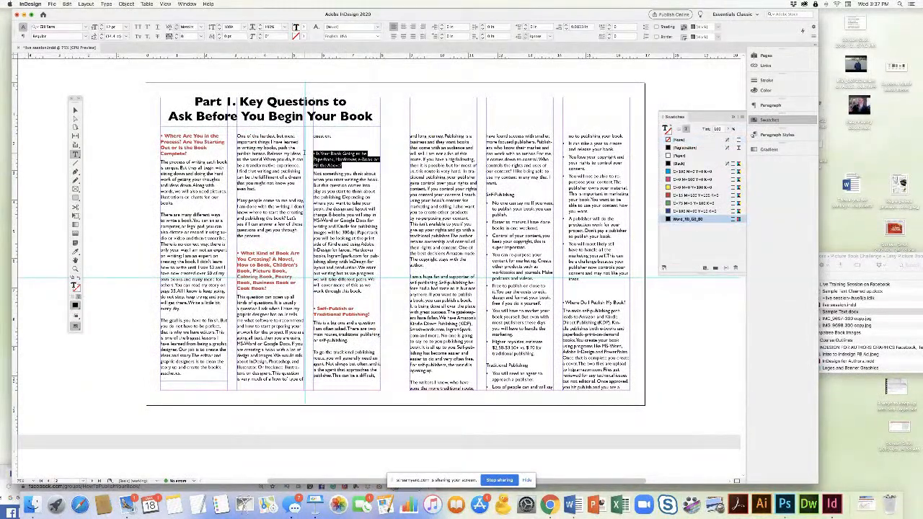
left_click(85, 36)
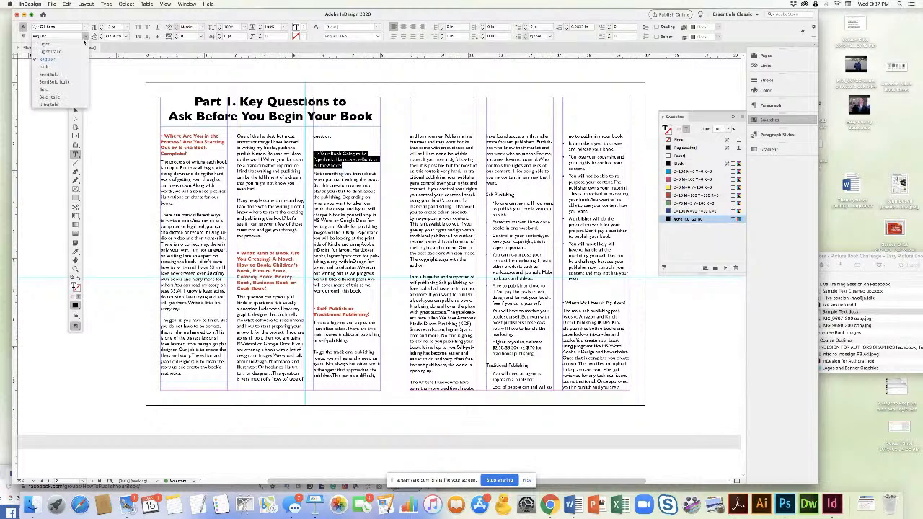
left_click(51, 86)
left_click(683, 195)
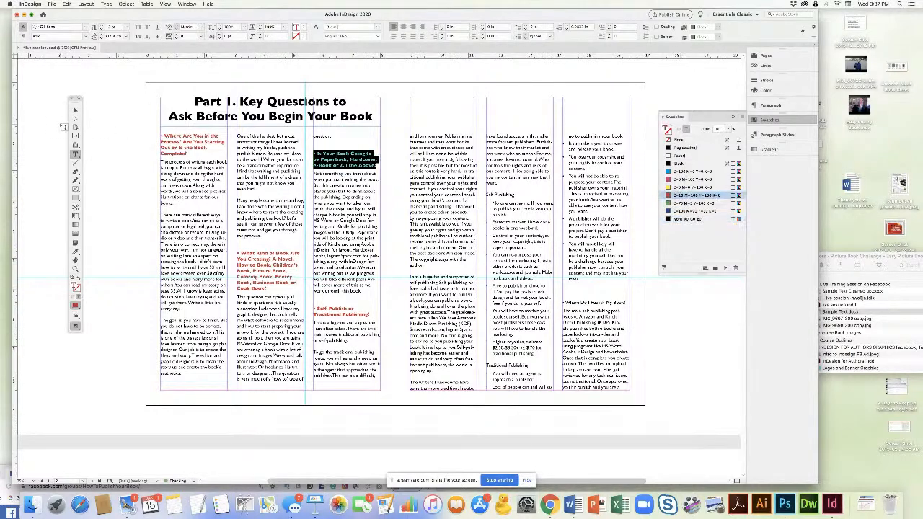
key("Escape")
Extend the second column's text frame downward so its last paragraph ends inside that column
left_click(314, 365)
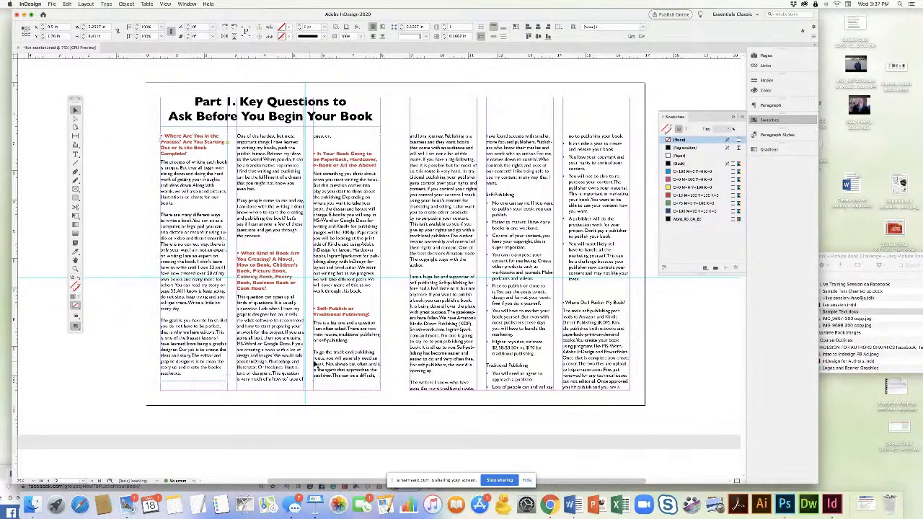
left_click_drag(271, 381, 271, 394)
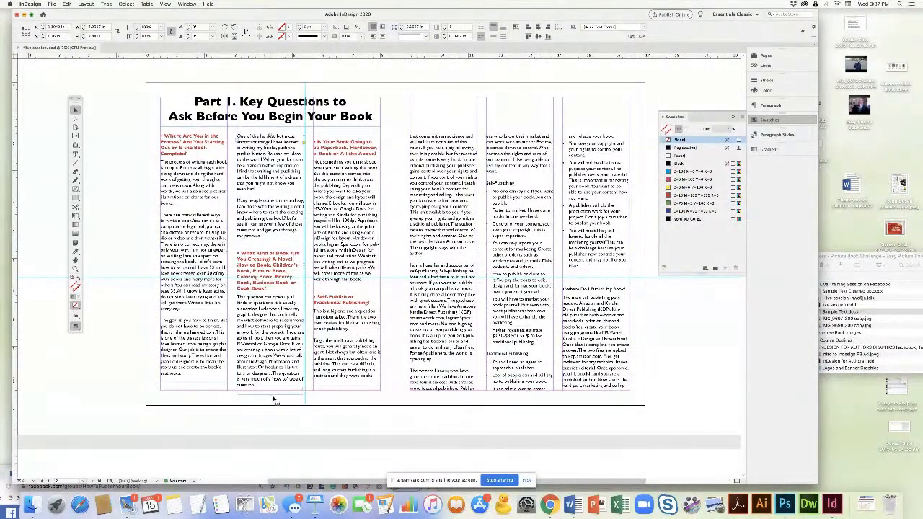
left_click_drag(270, 396, 271, 406)
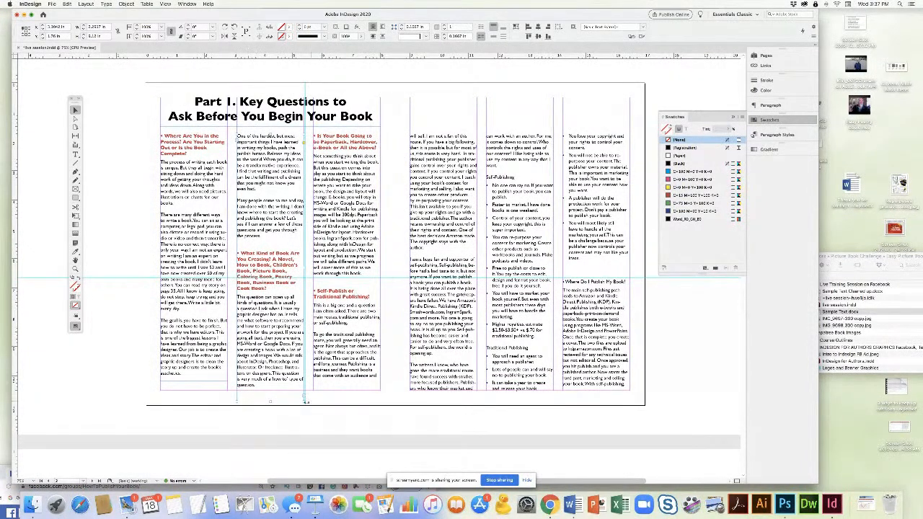
Delete the blank lines between the second column's last paragraph and the "Is Your Book Going to be Paperback, Hardcover..." subheading
left_click(264, 419, "super")
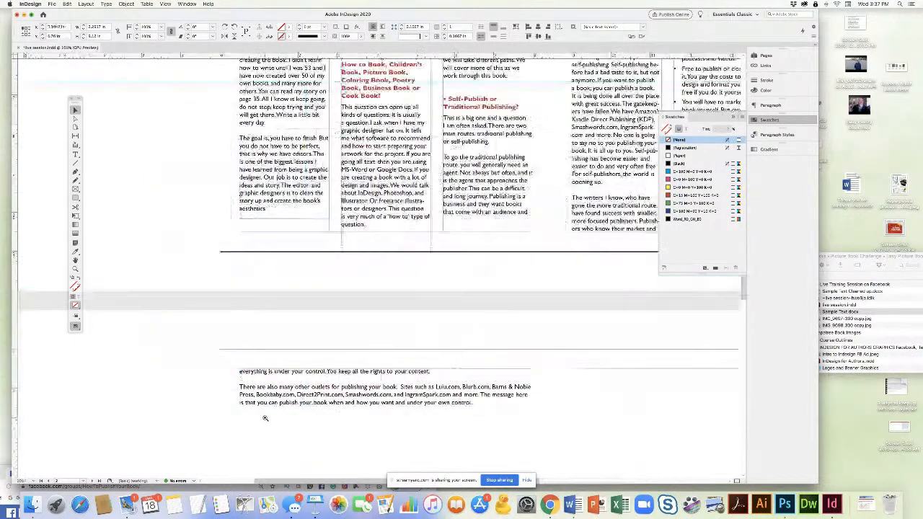
left_click(397, 255, "super")
scroll(481, 272, "up", 3)
scroll(480, 272, "right", 3)
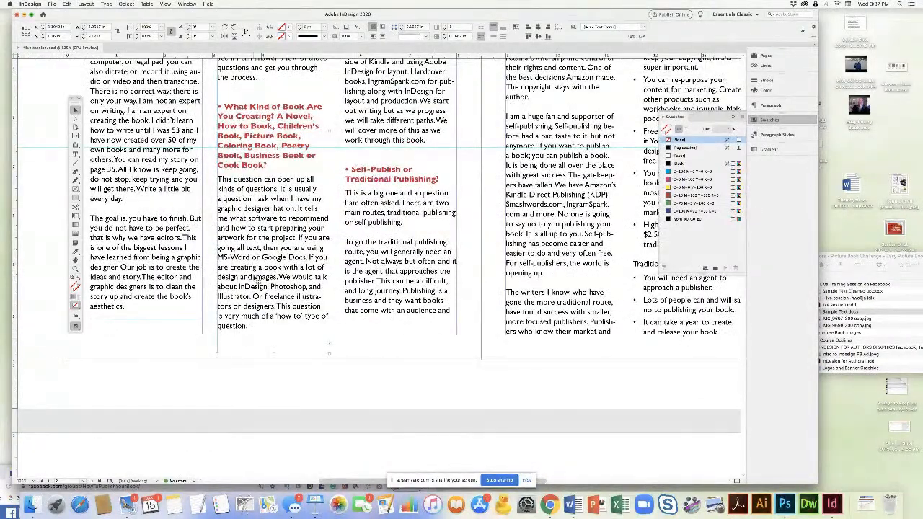
left_click_drag(329, 354, 332, 352)
double_click(225, 329)
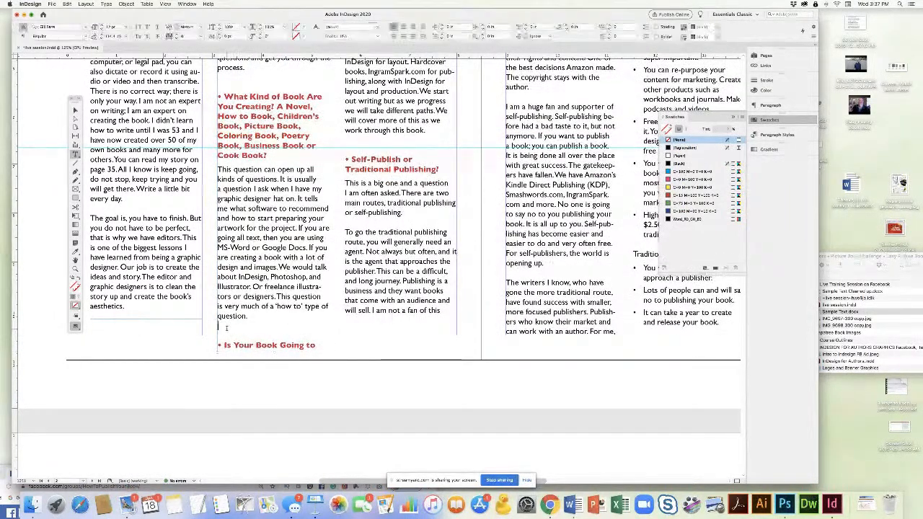
key("BackSpace")
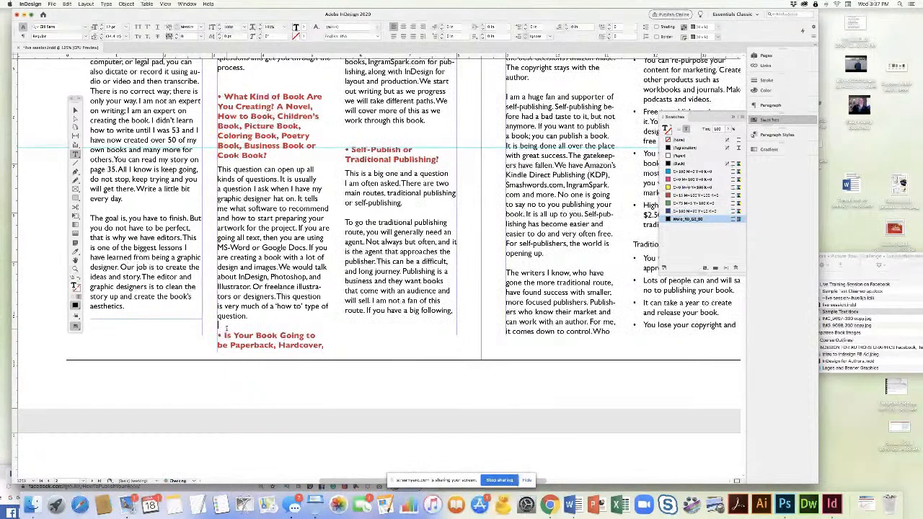
Shorten the second column's text frame so the "Is Your Book Going to be Paperback..." subheading starts the third column
left_click(75, 110)
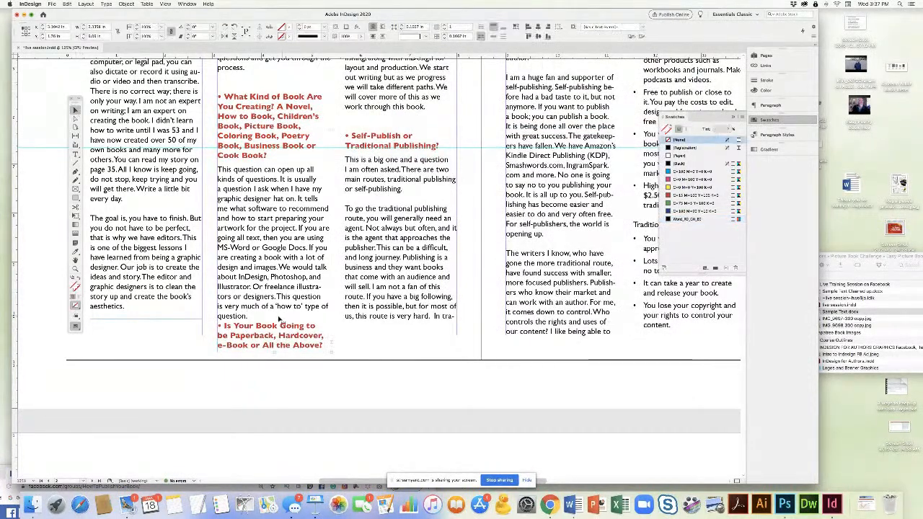
left_click_drag(292, 328, 292, 326)
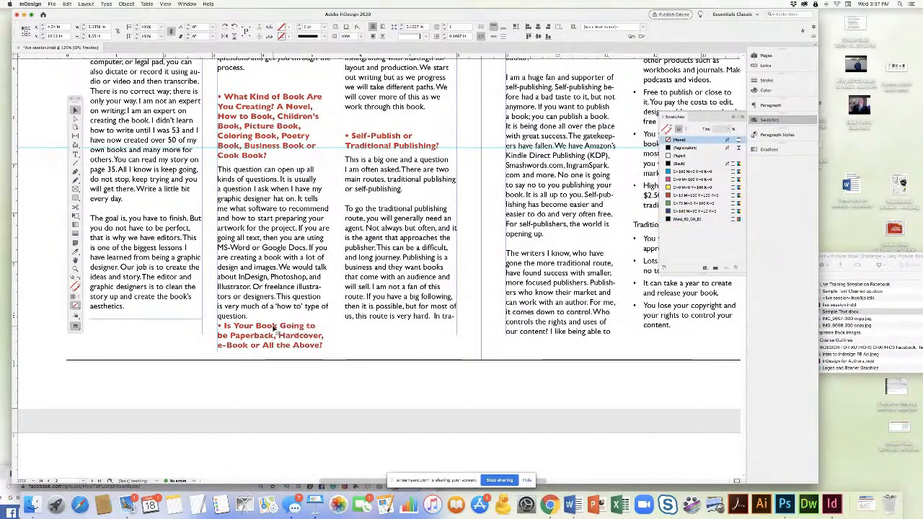
key("super+0")
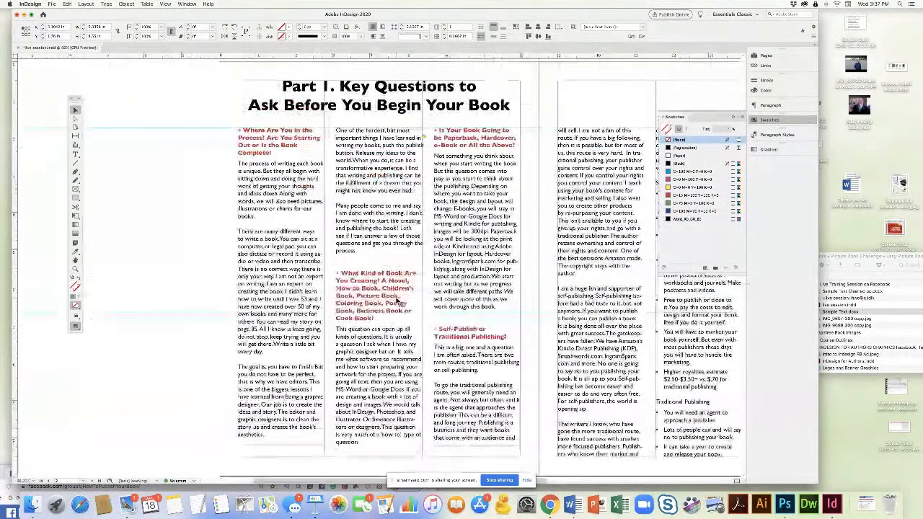
left_click_drag(428, 268, 327, 248)
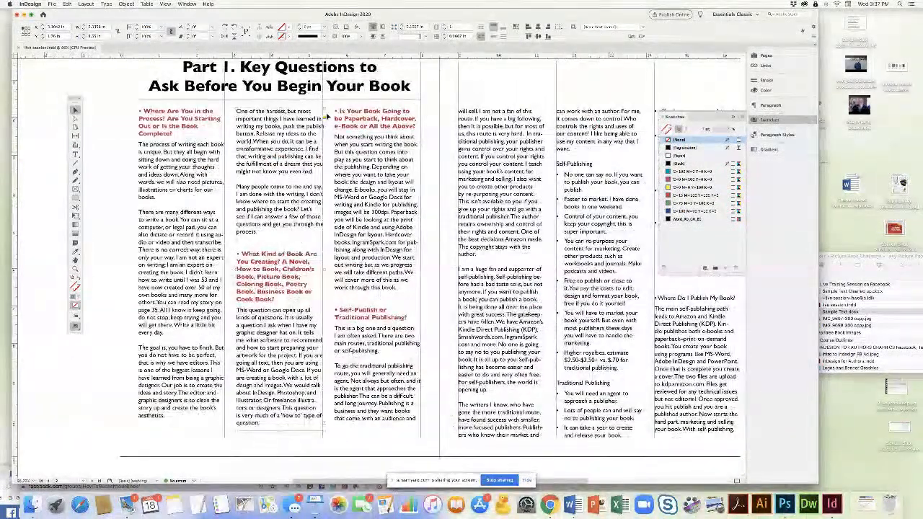
Narrow the second column's text frame to its column guide and lengthen it to hold the paragraph's final word
left_click_drag(323, 110, 321, 109)
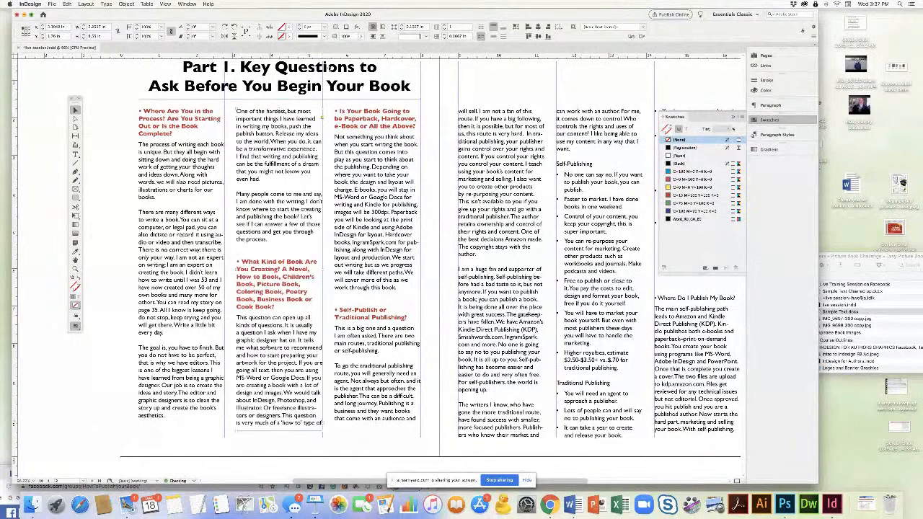
left_click(339, 451)
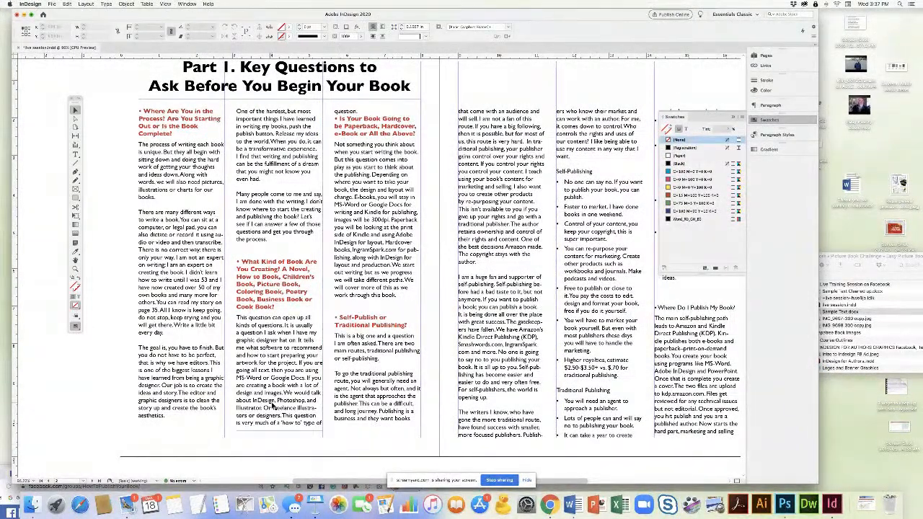
left_click(275, 432)
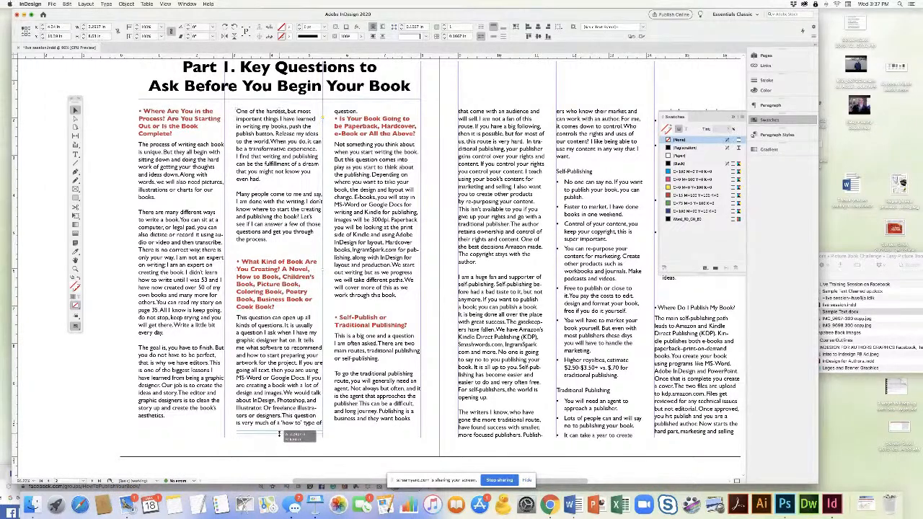
left_click_drag(279, 434, 279, 441)
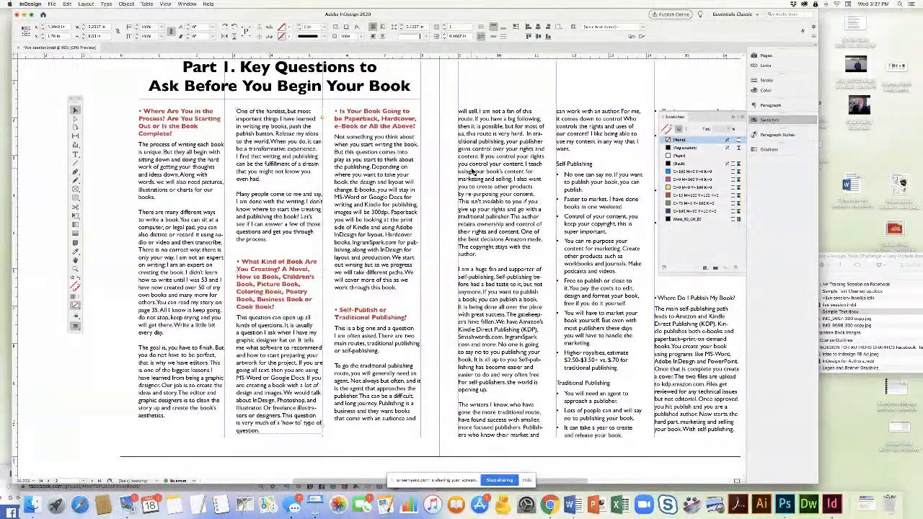
scroll(303, 201, "left", 3)
scroll(254, 230, "up", 1)
left_click(132, 176)
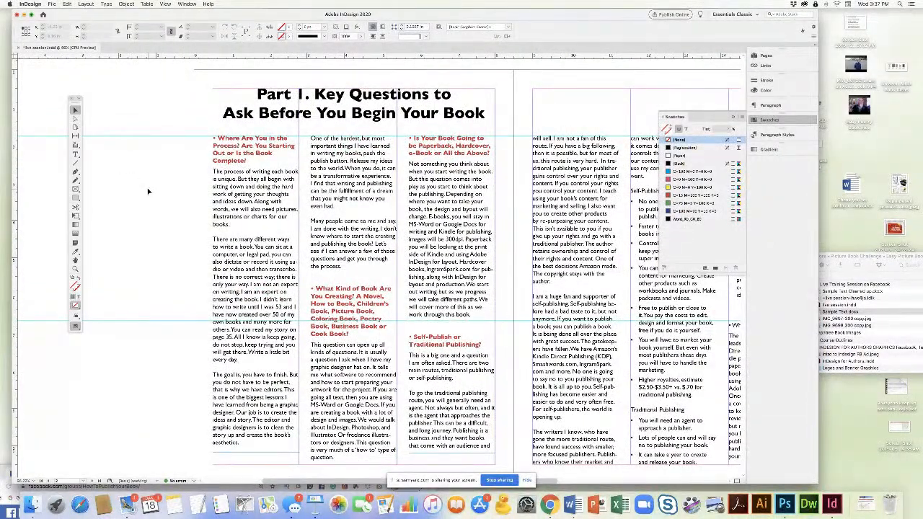
Place the image IMG_9698-300 copy.jpg beside the page and position it between the two horizontal guides
left_click(52, 5)
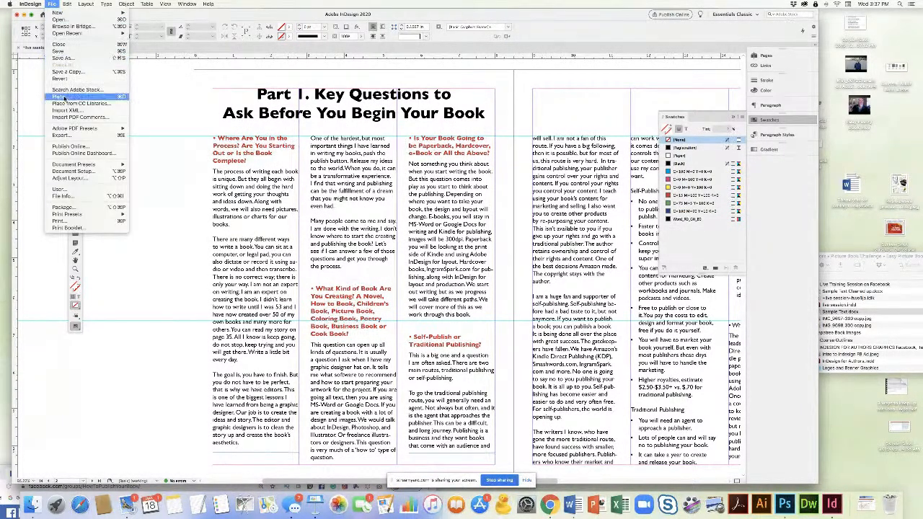
left_click(156, 93)
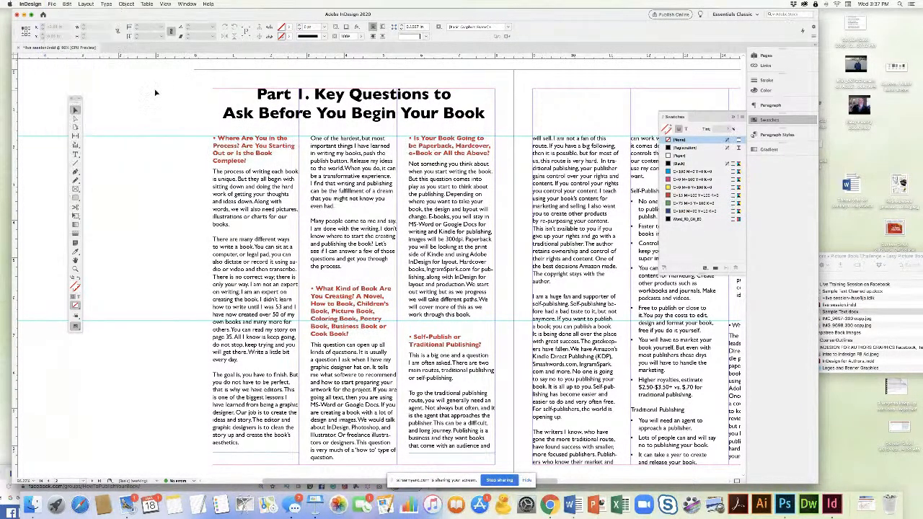
left_click(52, 4)
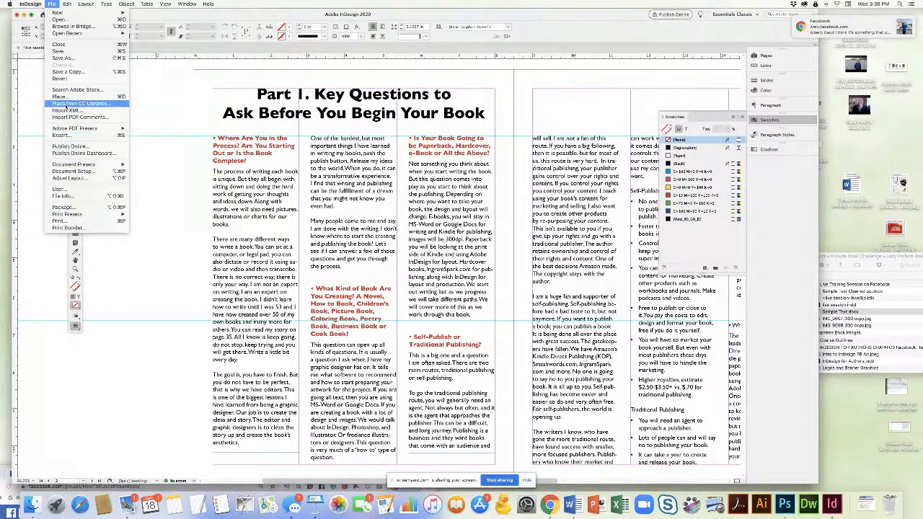
left_click(67, 104)
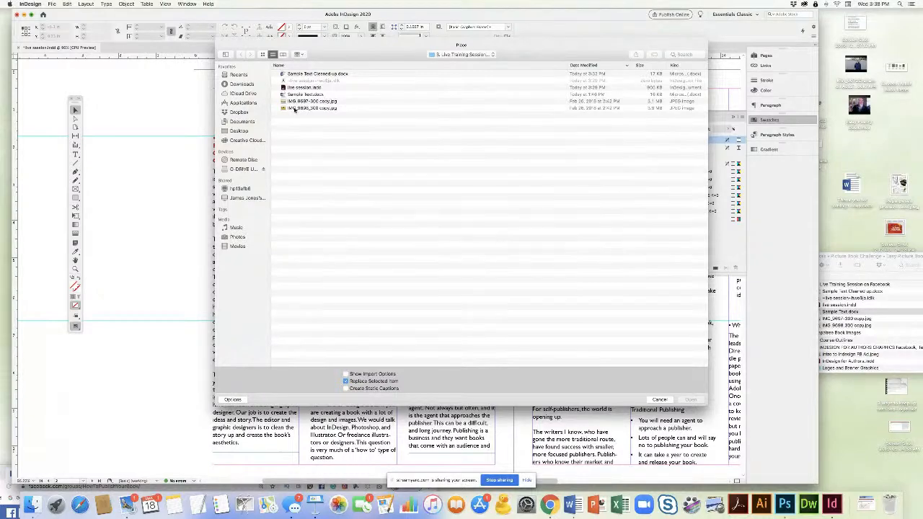
double_click(296, 108)
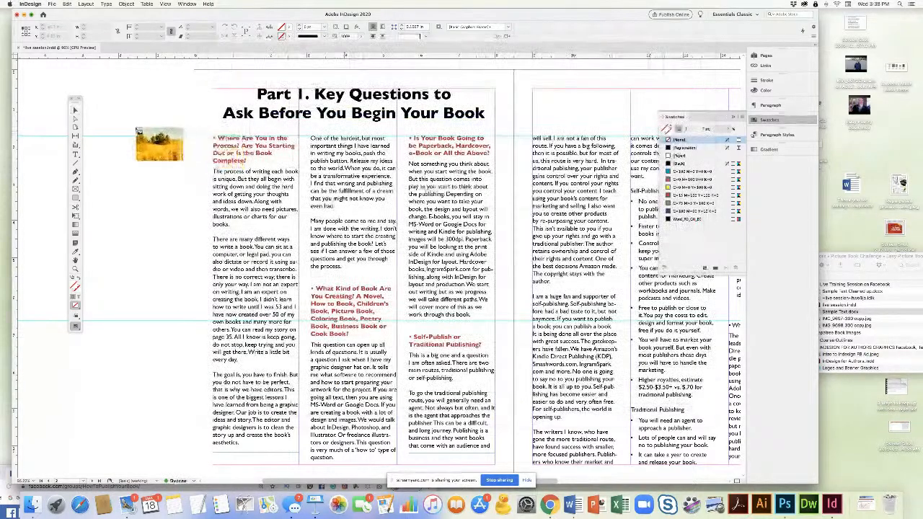
scroll(142, 125, "left", 5)
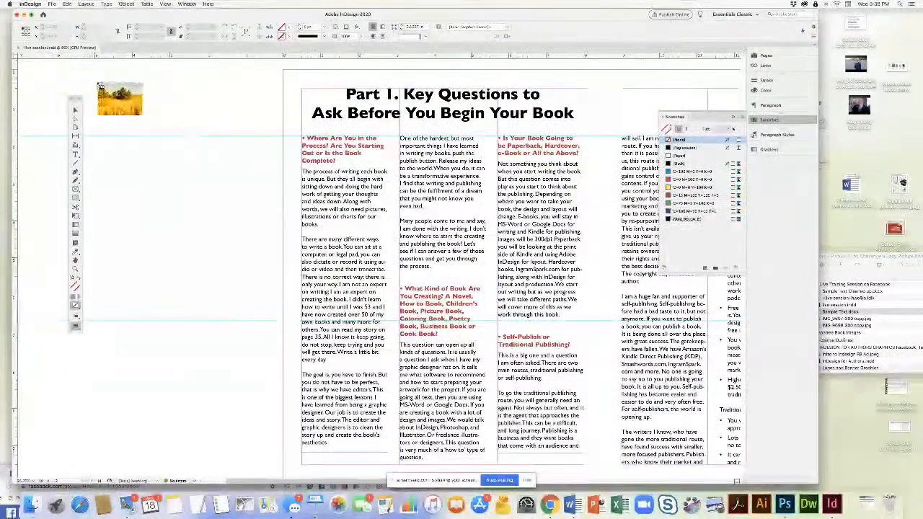
left_click(99, 84)
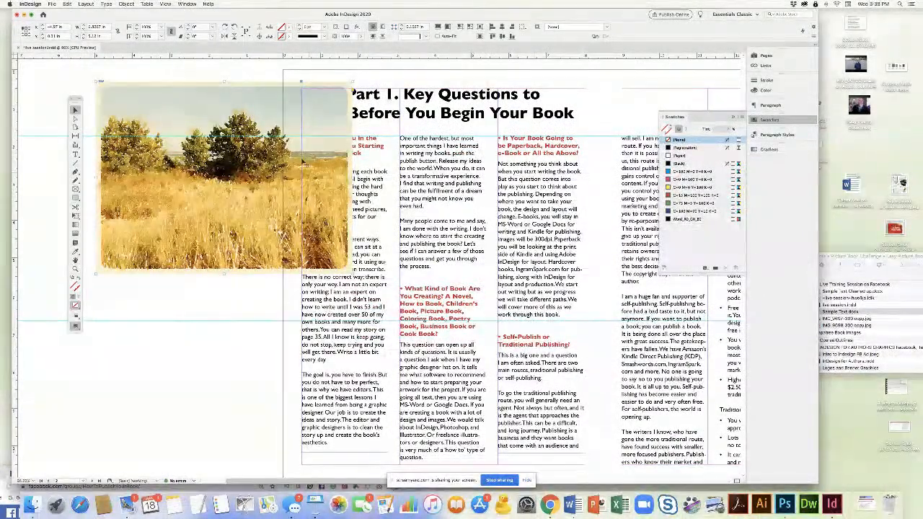
left_click_drag(245, 108, 248, 177)
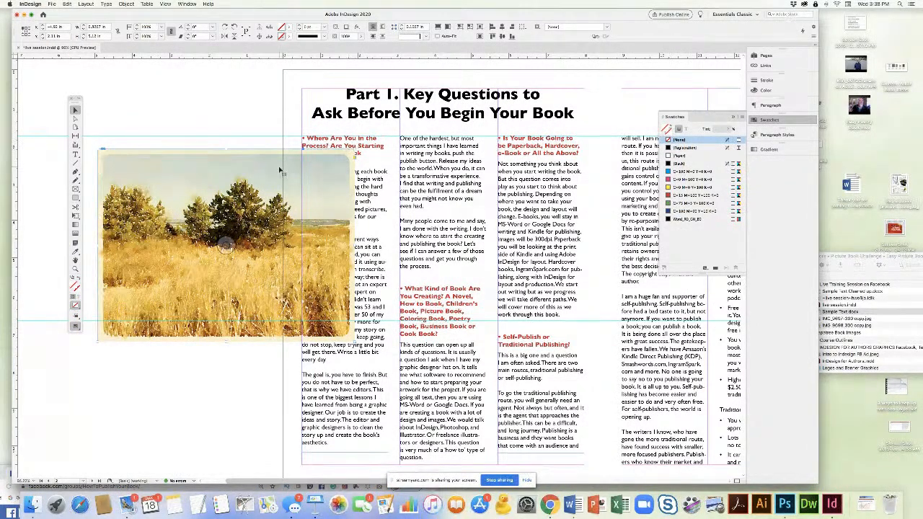
left_click_drag(268, 180, 293, 163)
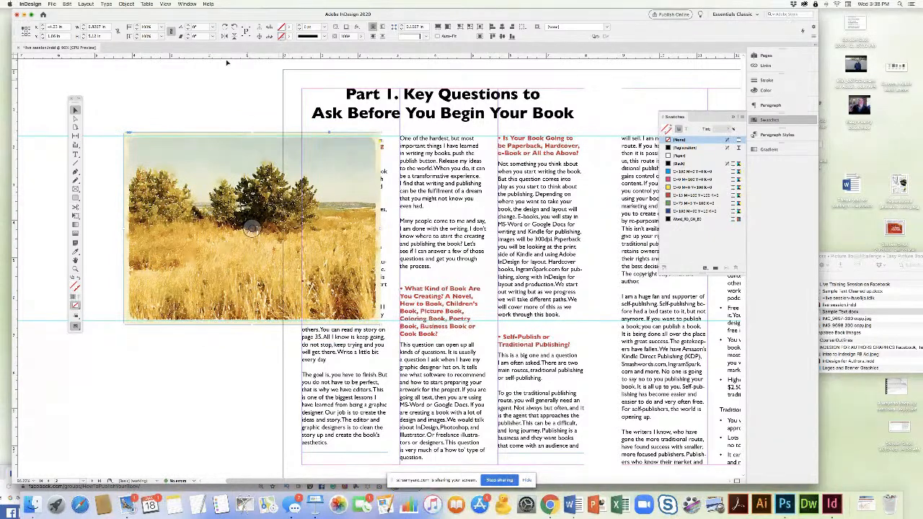
Scale the placed photo proportionally with its frame to about 7.13 in wide by 5.48 in high
left_click(136, 29)
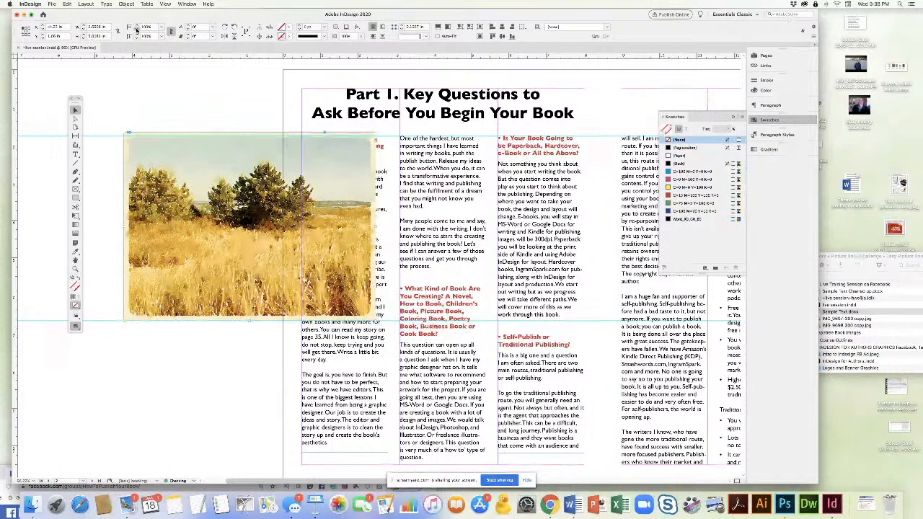
left_click(137, 29)
left_click(136, 29)
left_click(136, 29)
left_click(136, 29)
left_click(137, 29)
left_click(137, 29)
left_click(137, 29)
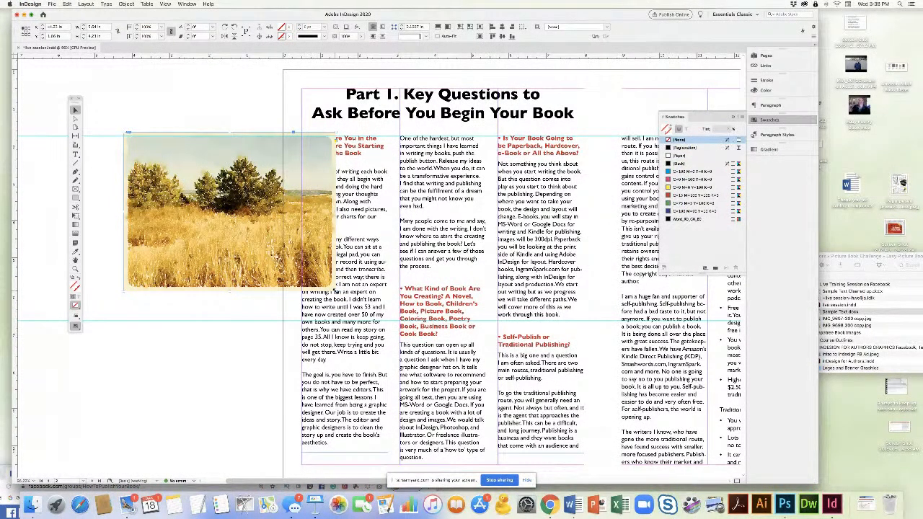
left_click_drag(331, 288, 336, 344)
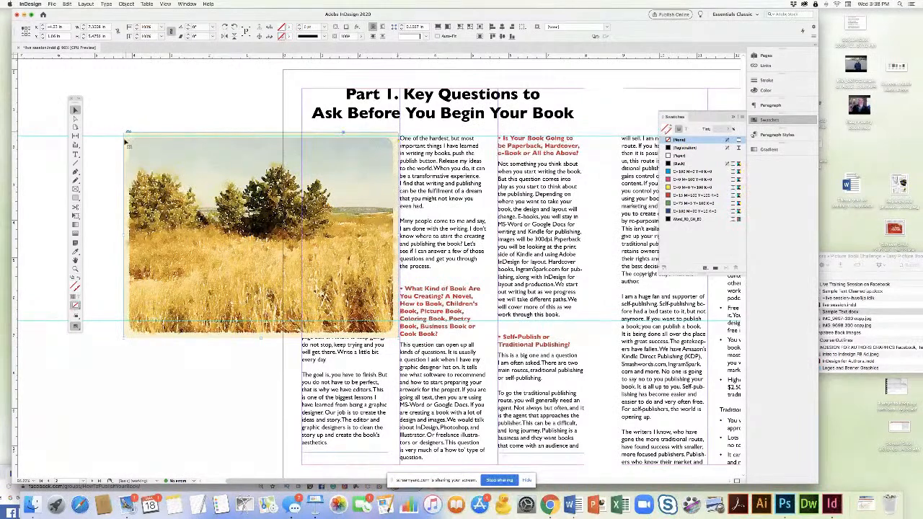
Crop the photo's side and bottom with its frame to about 5.9 by 3.4 in, and select the image inside
left_click_drag(396, 235, 350, 235)
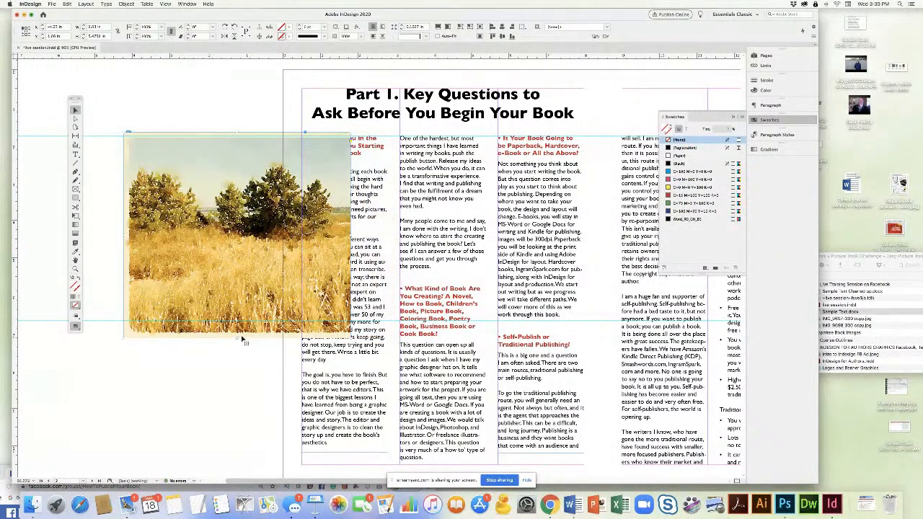
left_click_drag(236, 338, 243, 261)
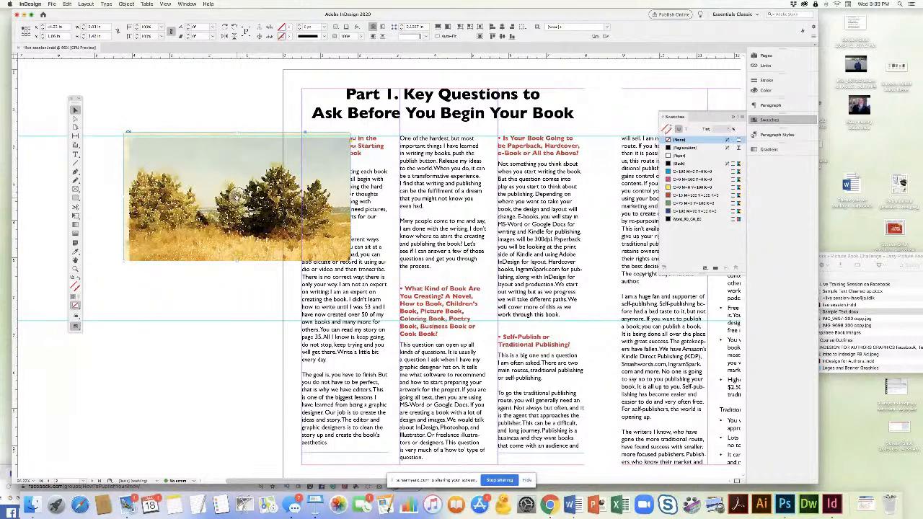
left_click_drag(238, 195, 215, 172)
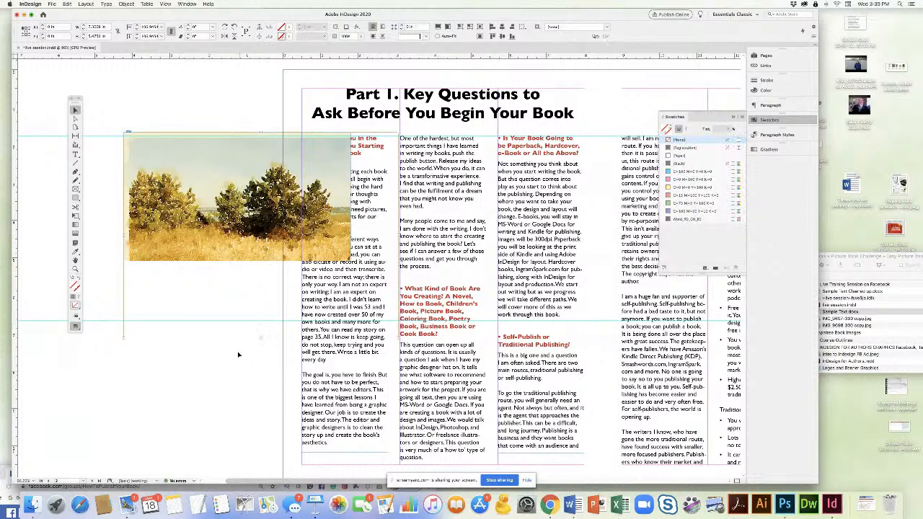
Expand the photo's frame back out at its bottom and side to show the whole image
left_click(240, 258)
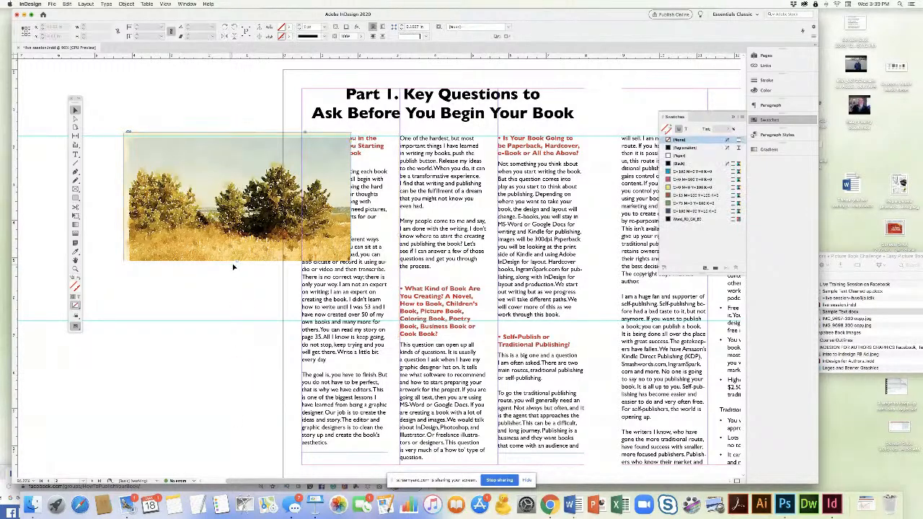
left_click_drag(233, 263, 237, 347)
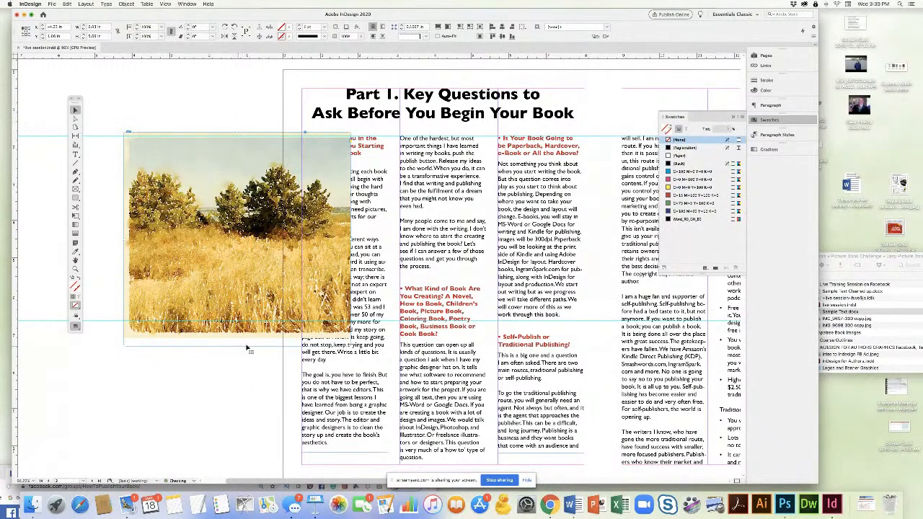
left_click_drag(352, 239, 398, 239)
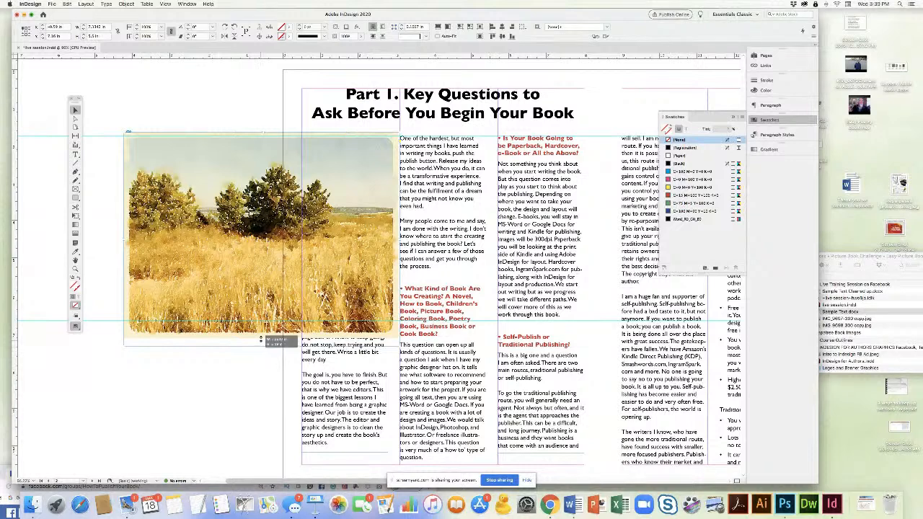
Fit the frame's lower edge to the photo and move it over the three text columns directly below the chapter title
left_click_drag(264, 340, 263, 339)
left_click_drag(227, 180, 407, 185)
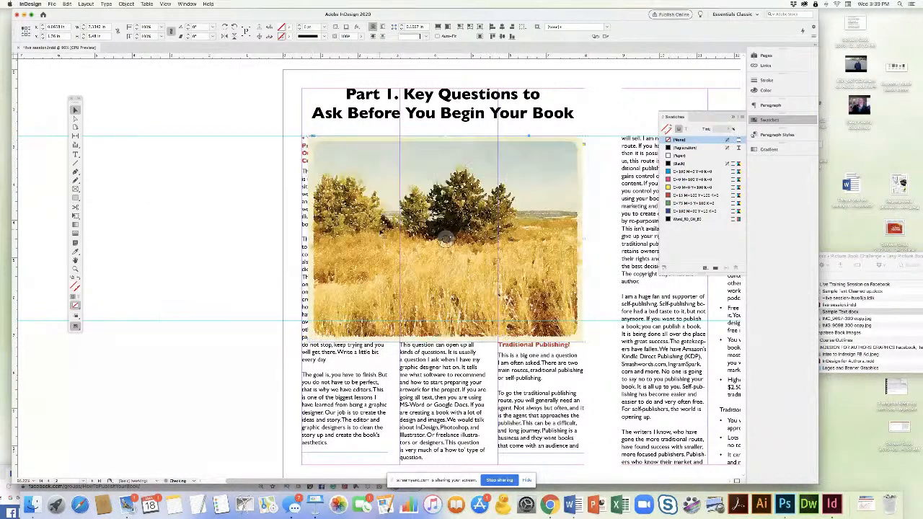
Scale the placed photo proportionally with its frame to about 4.8 in wide, spanning only the second and third text columns
left_click_drag(322, 338, 400, 272)
scroll(373, 339, "right", 3)
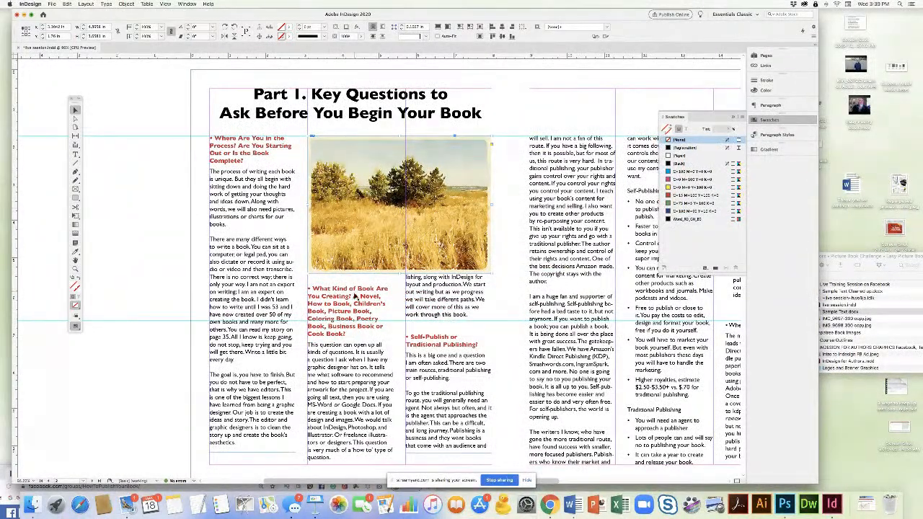
left_click(361, 327)
left_click_drag(356, 317, 257, 318)
key("super+z")
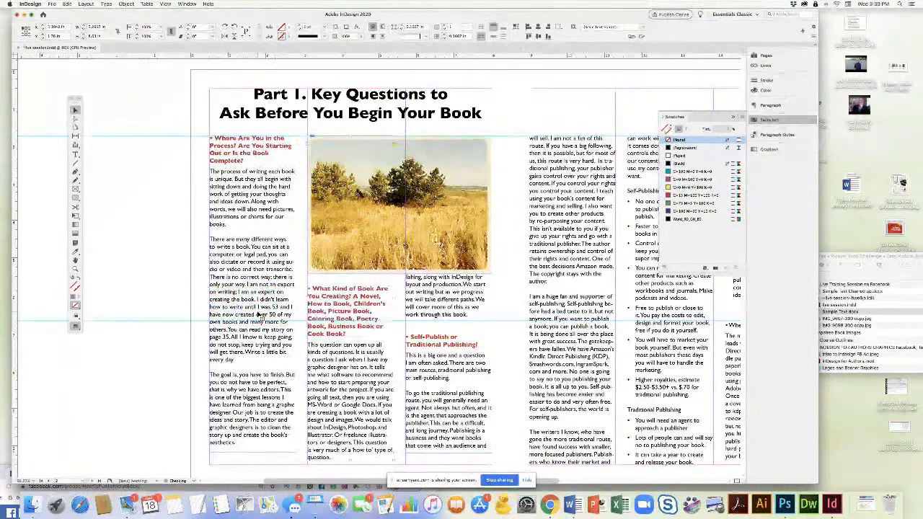
Lower the second and third column frames' tops to just below the photo and adjust their bottoms so the red subheading starts the third column
left_click_drag(351, 137, 352, 286)
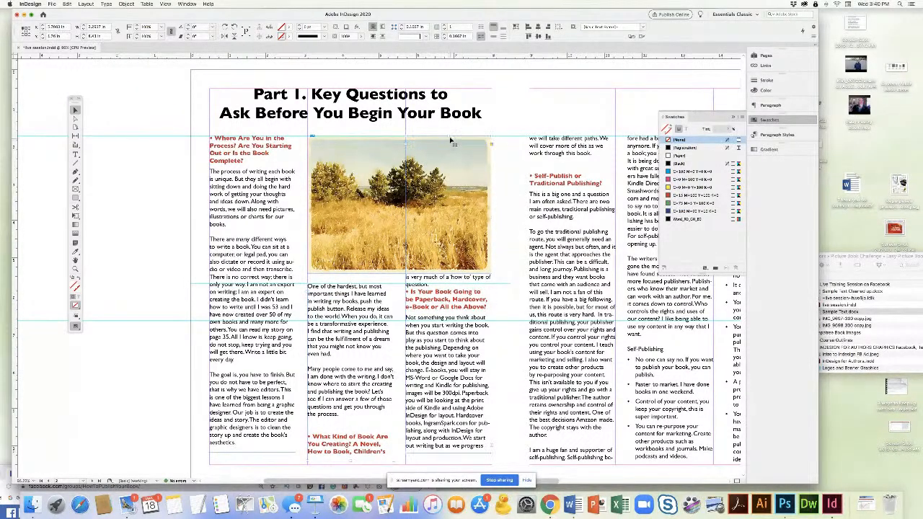
left_click_drag(449, 135, 447, 283)
left_click_drag(354, 464, 375, 427)
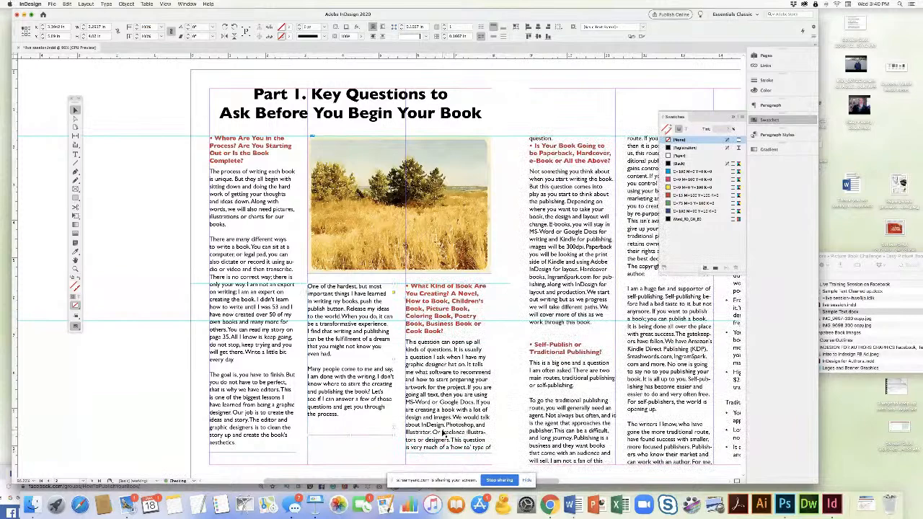
left_click(428, 442)
left_click_drag(448, 453, 449, 460)
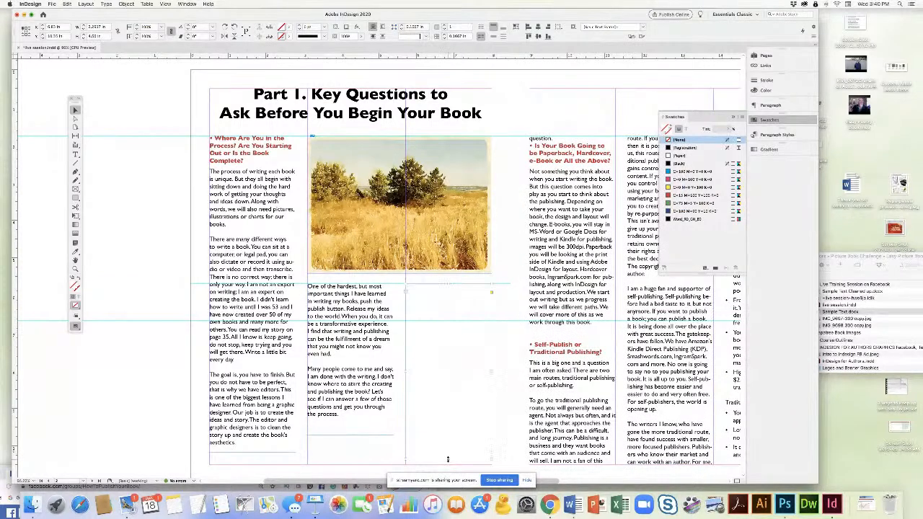
Hide the column and ruler guides on the whole spread
key("super+minus")
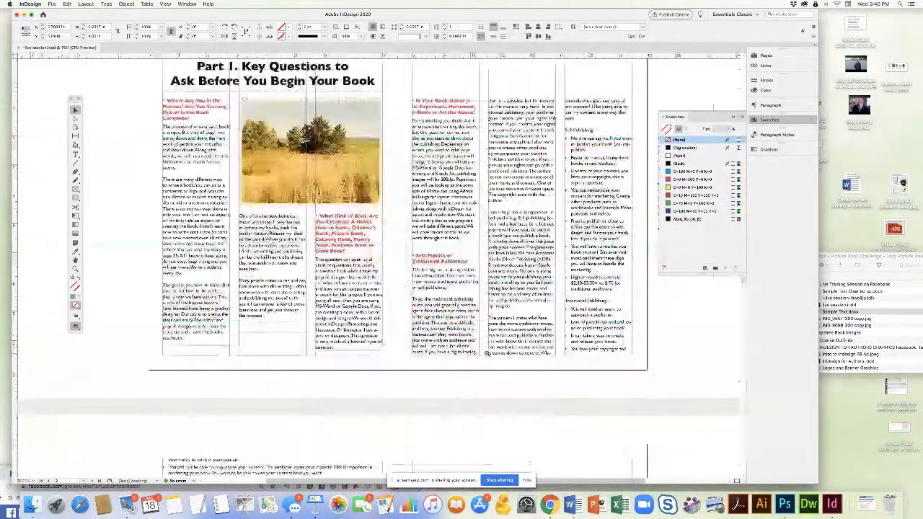
scroll(408, 235, "up", 2)
scroll(409, 235, "left", 2)
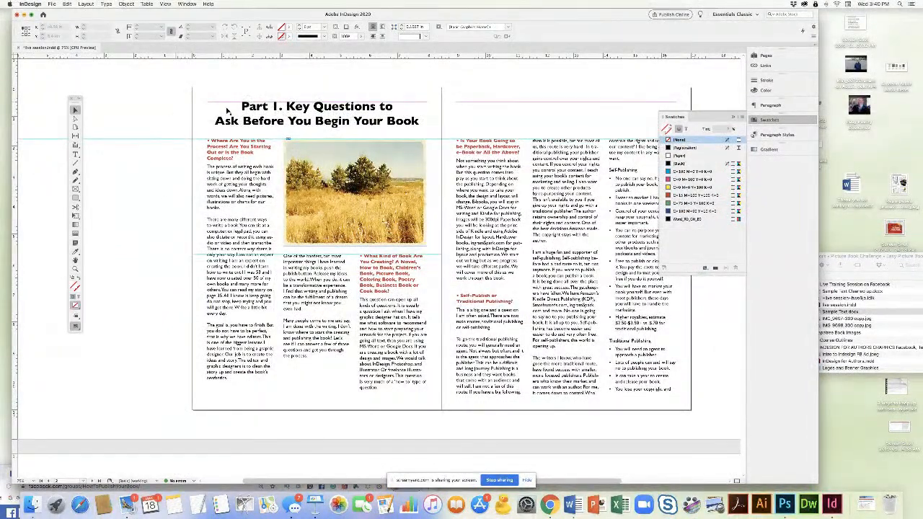
left_click(168, 5)
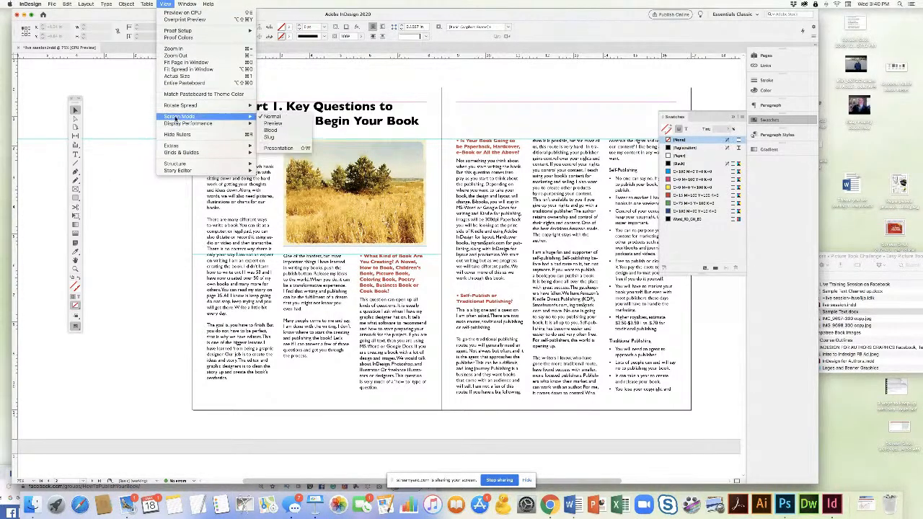
mouse_move(173, 124)
mouse_move(171, 147)
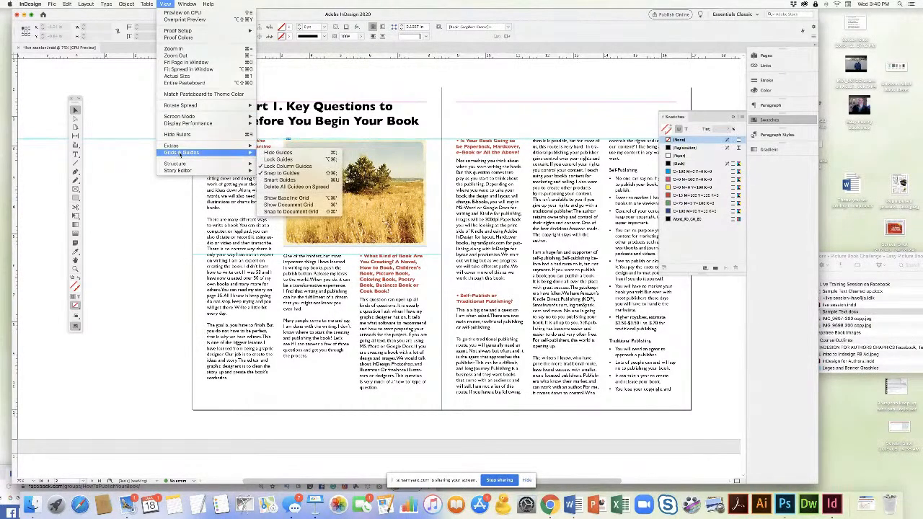
left_click(274, 154)
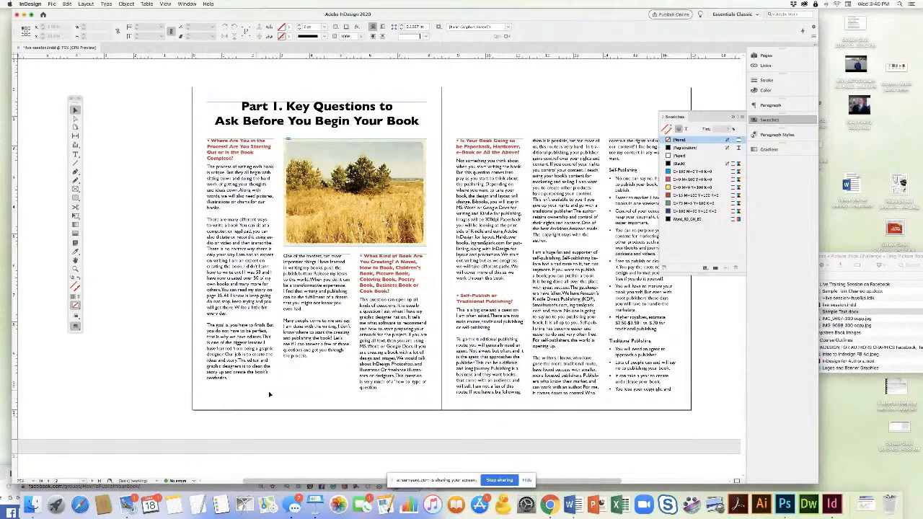
Hide the frame edges so the spread shows without text and photo frame outlines
left_click(165, 5)
mouse_move(173, 145)
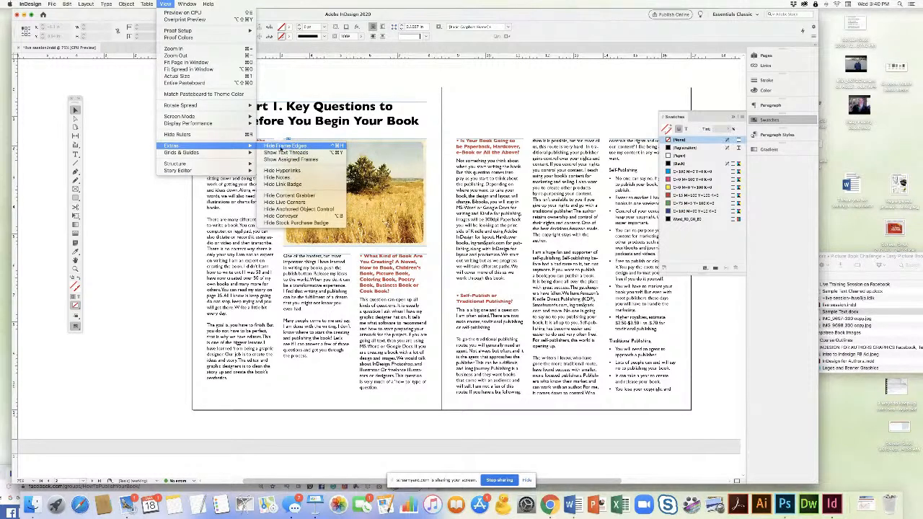
left_click(286, 146)
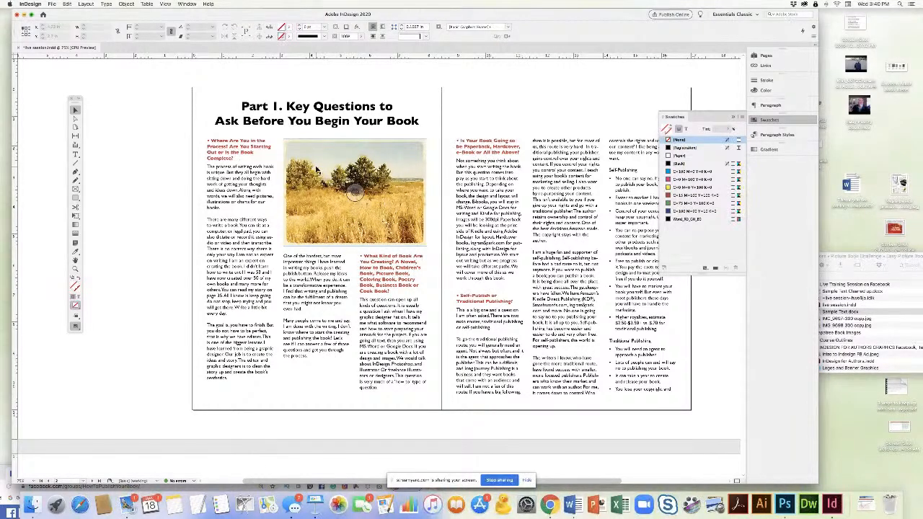
Examine the spread's first text column and the photo placement up close, and show the guides again
scroll(317, 170, "left", 3)
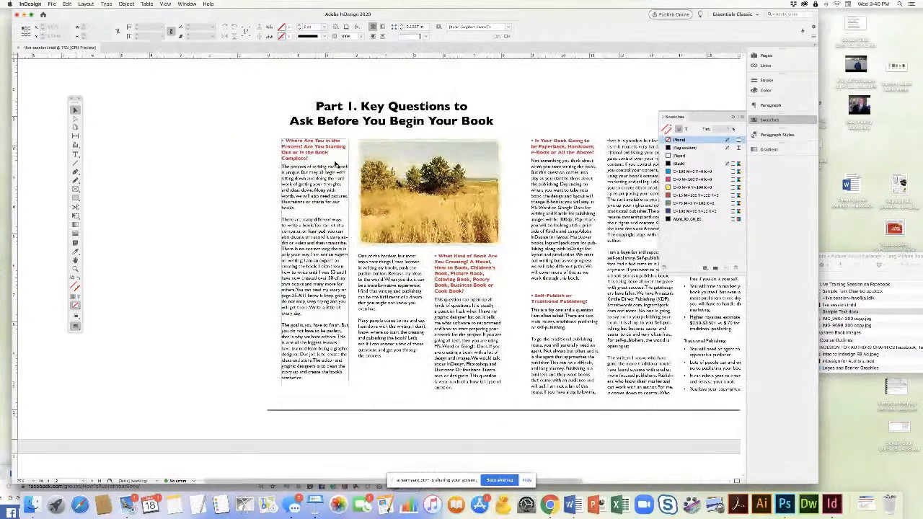
scroll(318, 170, "right", 2)
scroll(318, 170, "down", 1)
scroll(189, 181, "up", 1)
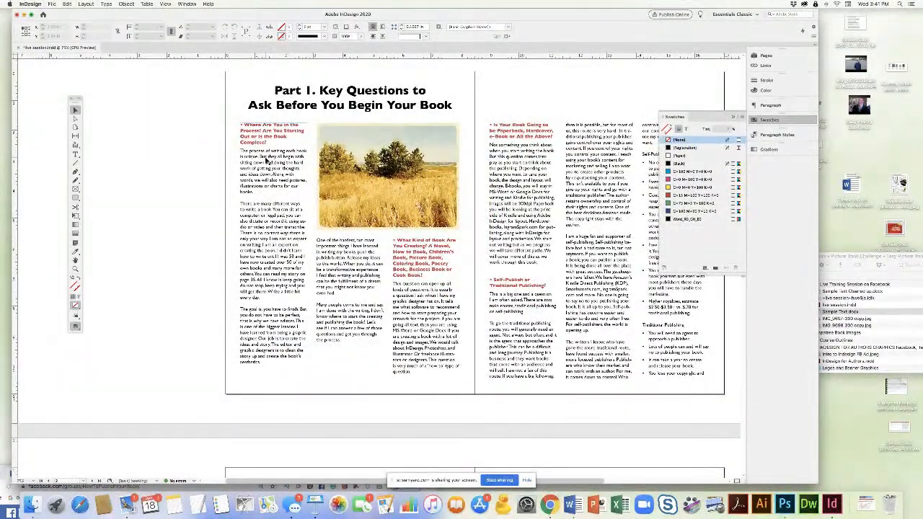
left_click(315, 202)
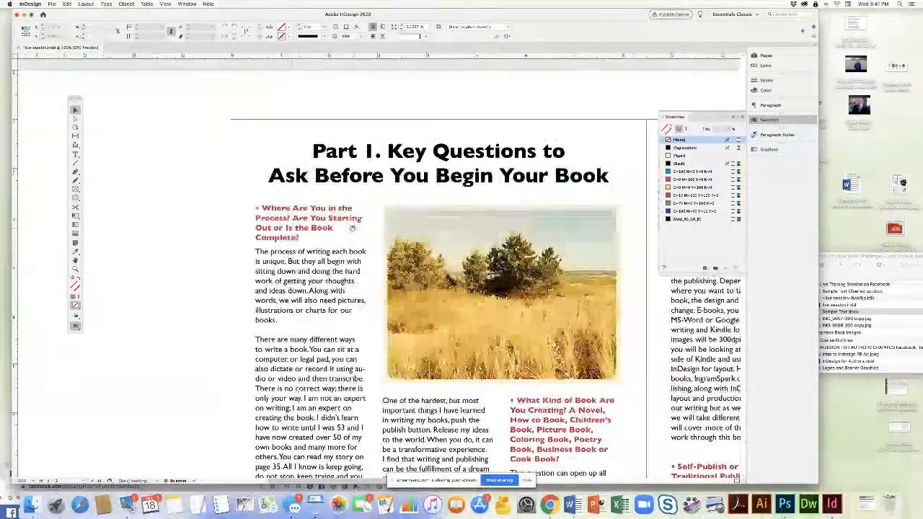
scroll(360, 274, "down", 3)
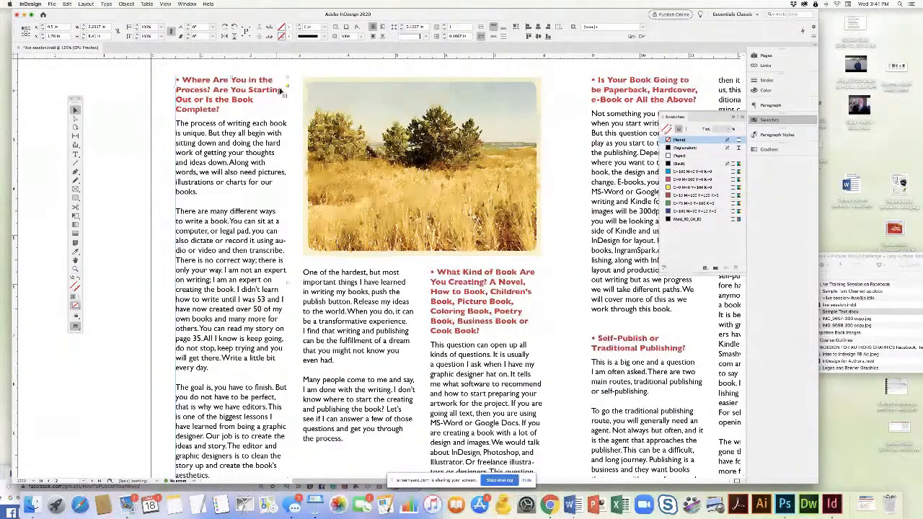
mouse_move(287, 77)
left_mouse_down()
mouse_move(246, 77)
mouse_move(289, 76)
left_mouse_up()
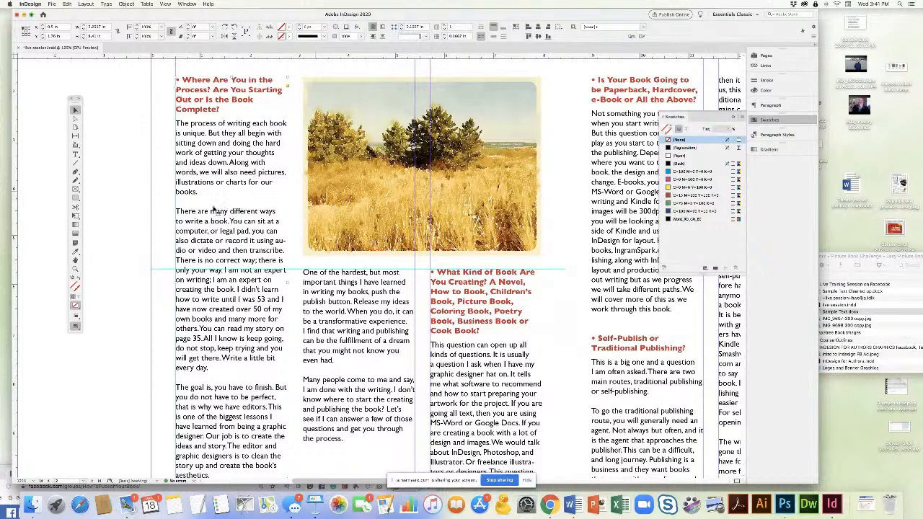
left_click(115, 228)
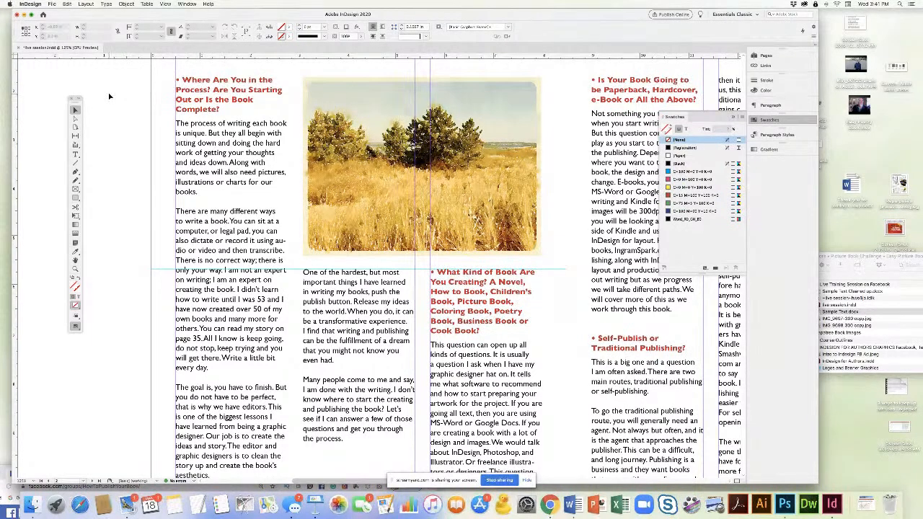
Fit the spread in view with both pages visible and move the Tools panel off the page area
key("super+0")
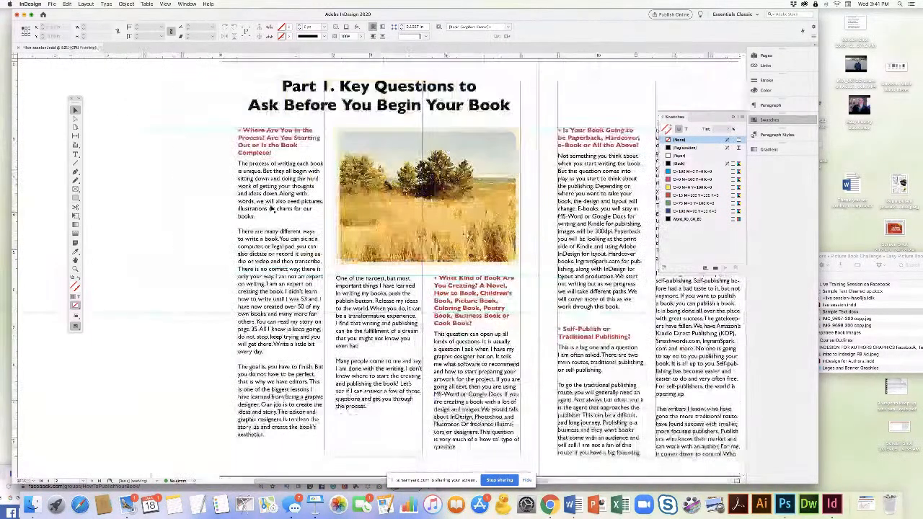
scroll(249, 204, "right", 5)
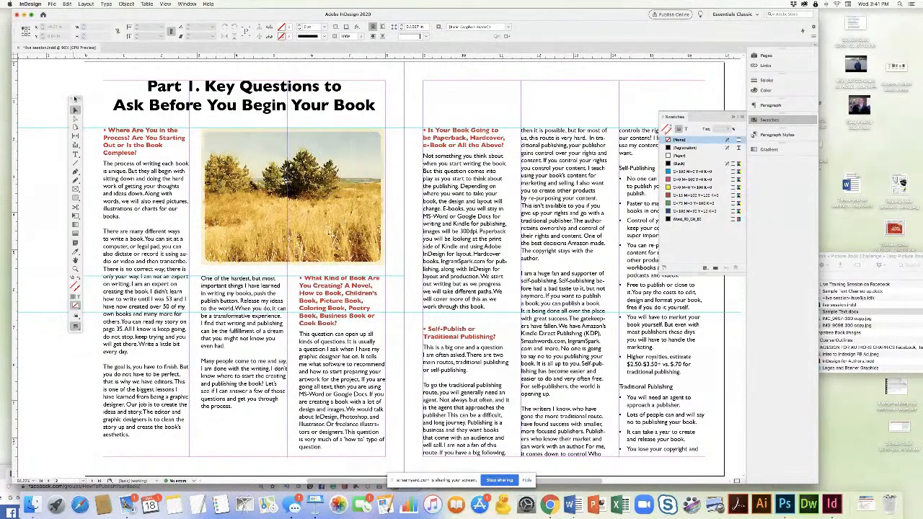
left_click_drag(74, 97, 53, 71)
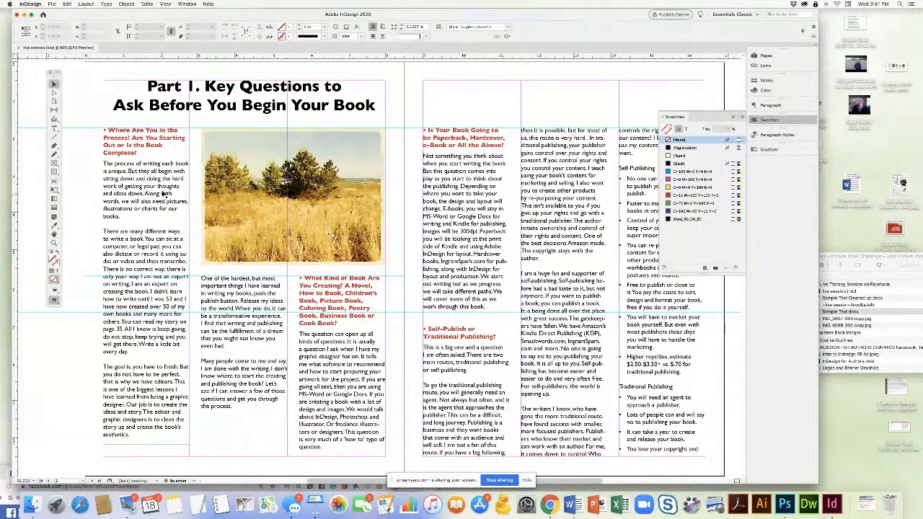
Start exporting the document in Adobe PDF (Print) format under the file name live session.pdf
left_click(52, 4)
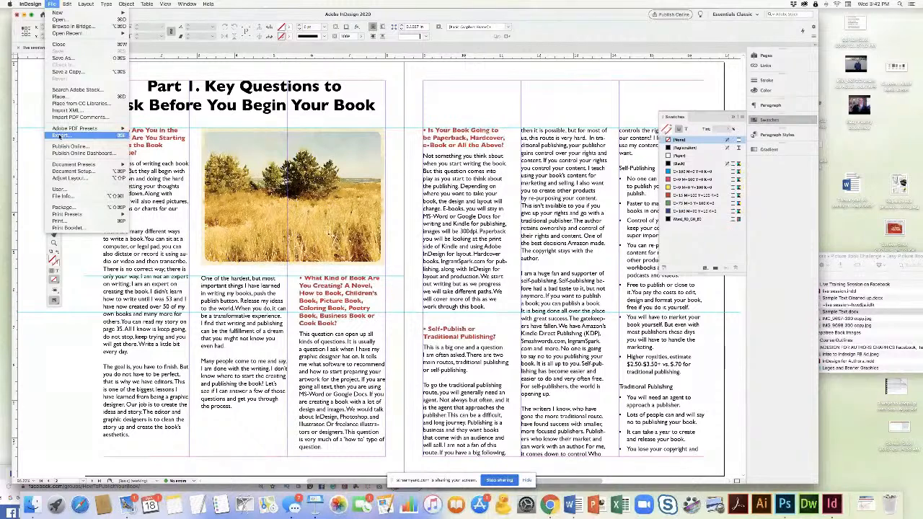
left_click(60, 135)
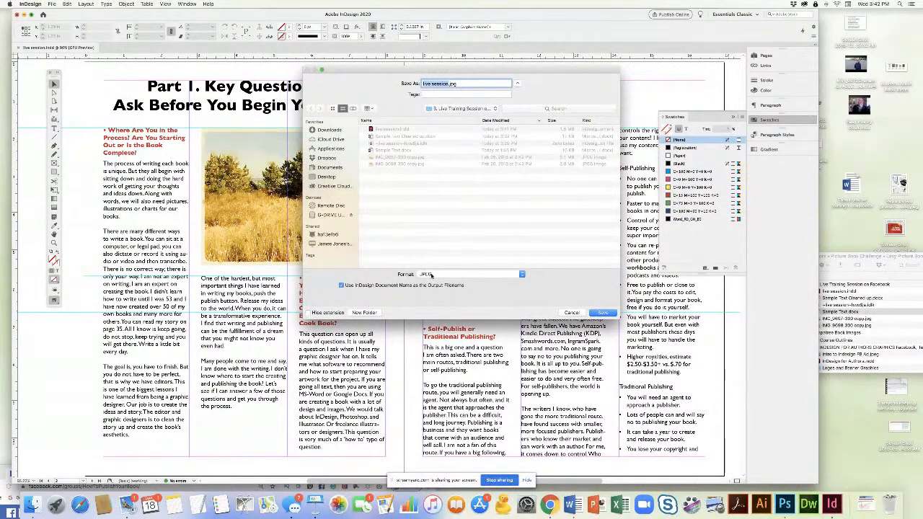
left_click(433, 274)
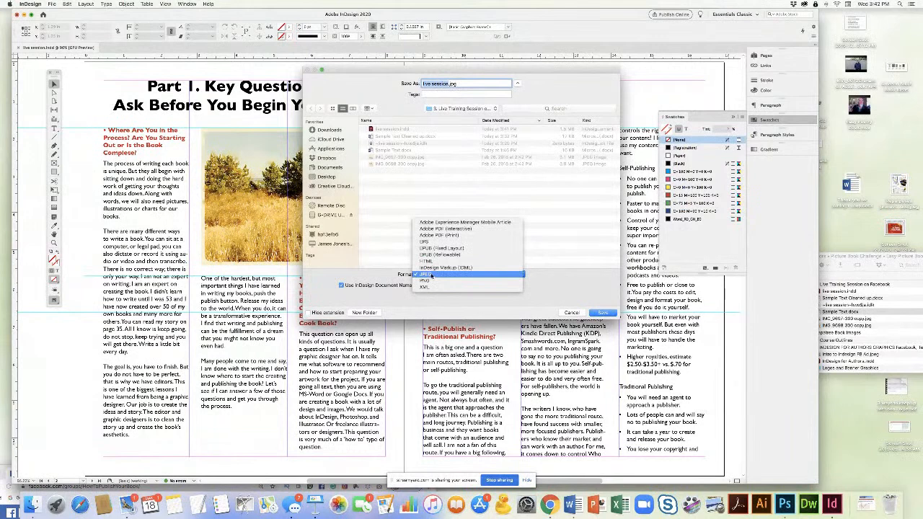
left_click(433, 236)
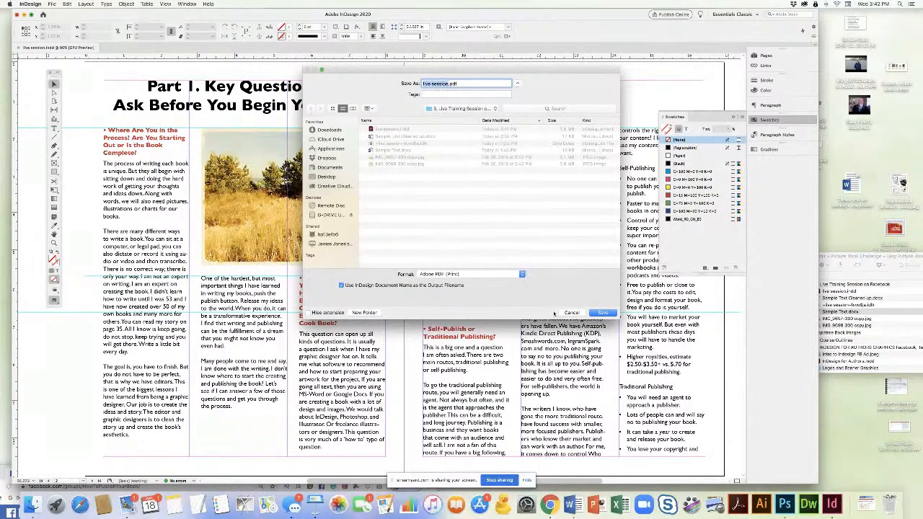
left_click(605, 314)
Review the compression, marks and bleeds, and output settings, and export all pages with the High Quality Print preset
left_click_drag(434, 138, 376, 116)
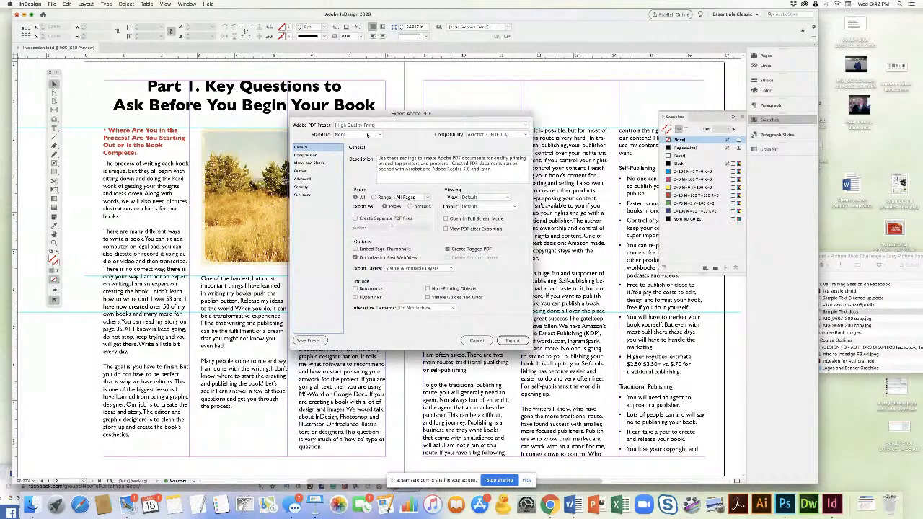
left_click(526, 127)
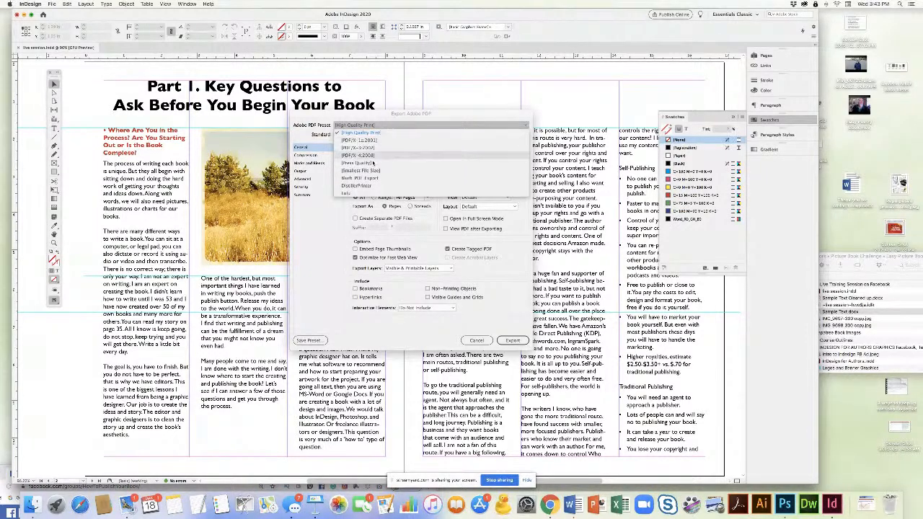
left_click(343, 208)
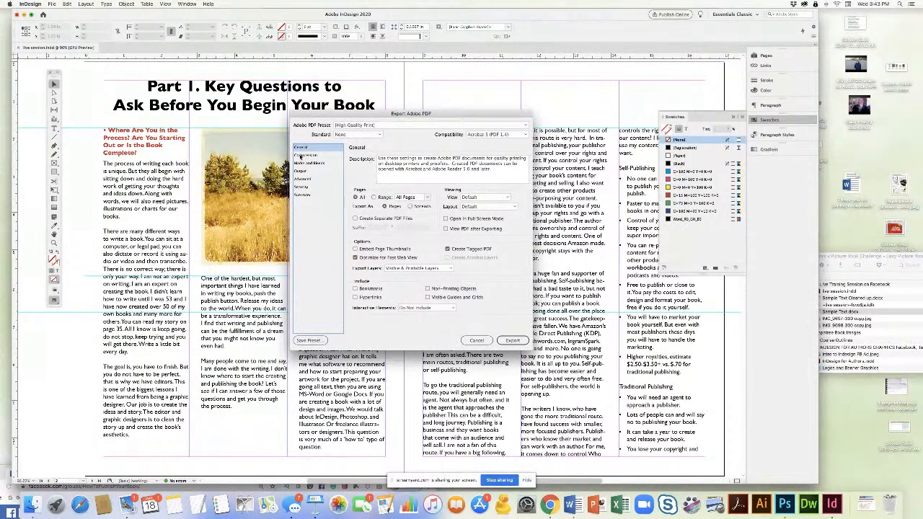
left_click(301, 156)
left_click(301, 164)
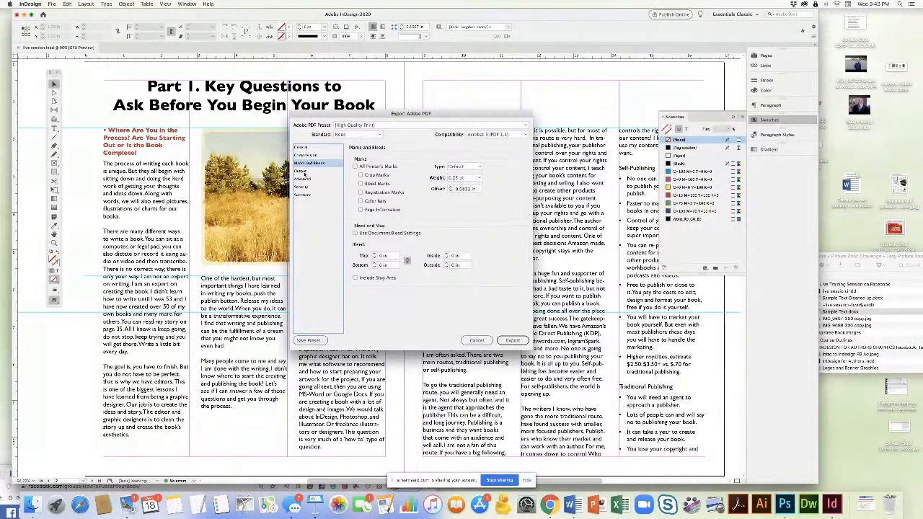
left_click(303, 171)
left_click(302, 148)
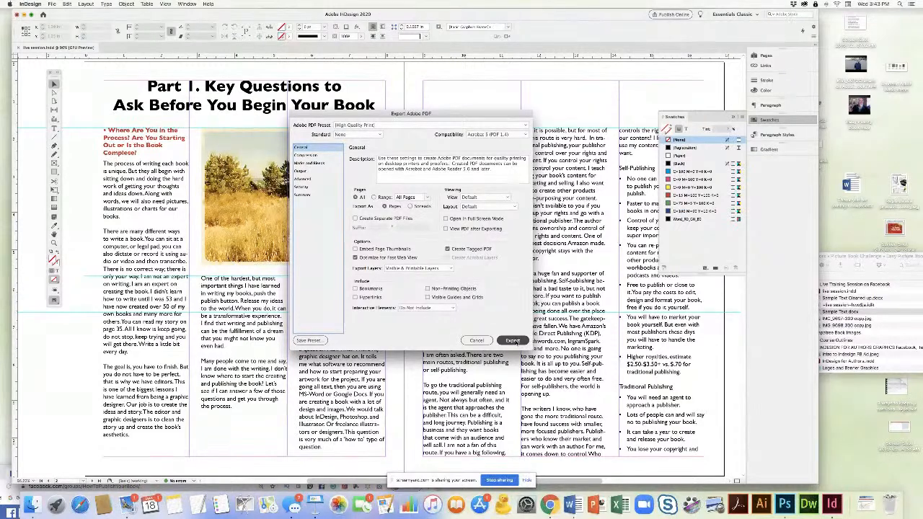
left_click(513, 340)
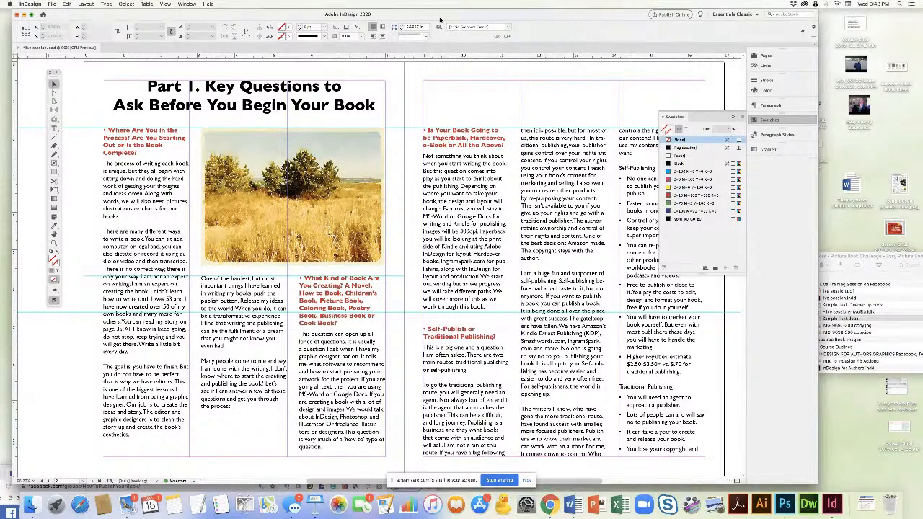
Shift the document window and the Finder window aside and open the exported live session.pdf in Acrobat
mouse_move(441, 17)
left_mouse_down()
mouse_move(484, 176)
mouse_move(469, 174)
mouse_move(424, 16)
left_mouse_up()
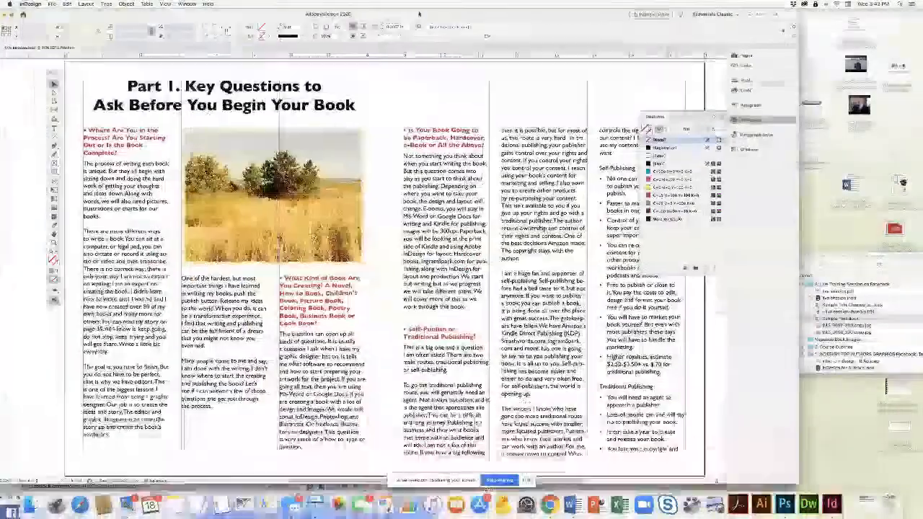
left_click(840, 258)
left_click_drag(841, 258, 782, 211)
double_click(777, 245)
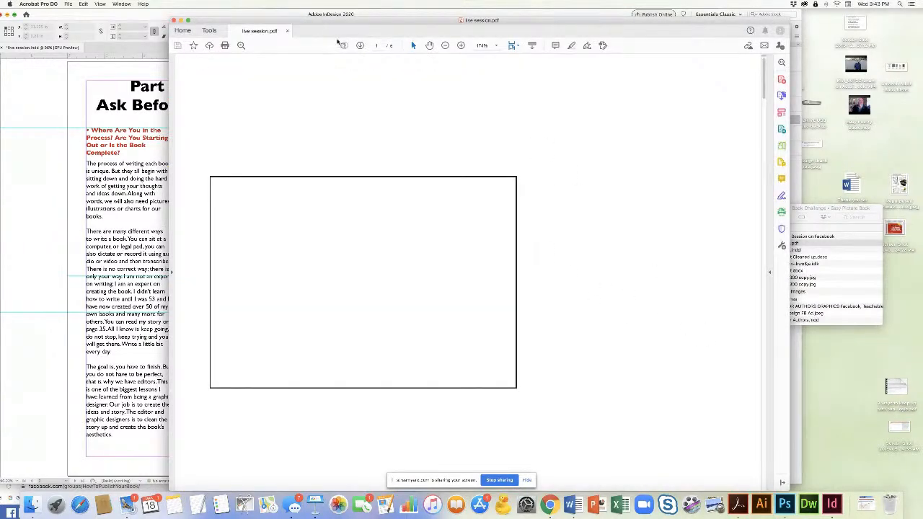
Reduce the PDF's magnification to 100% and examine the Part 1 page with its title, columns and photo
left_click(445, 45)
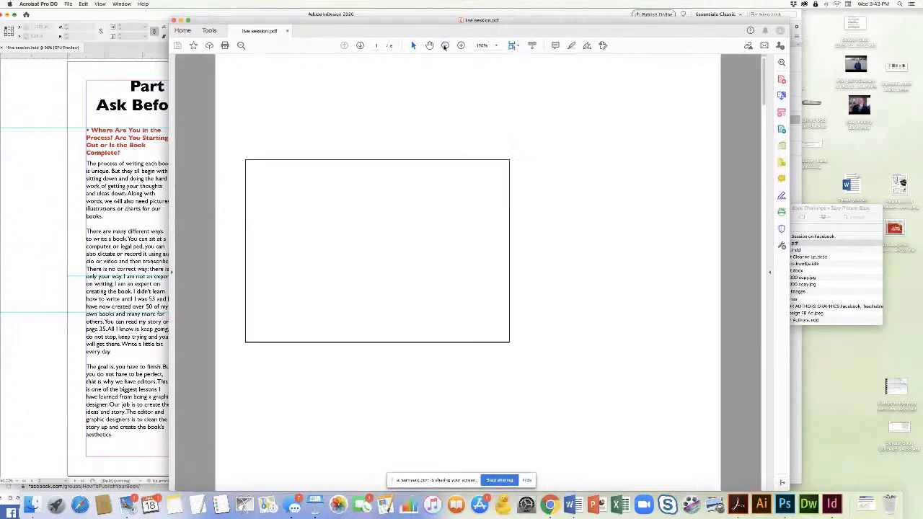
left_click(444, 46)
left_click(445, 45)
scroll(396, 159, "down", 10)
scroll(396, 159, "up", 3)
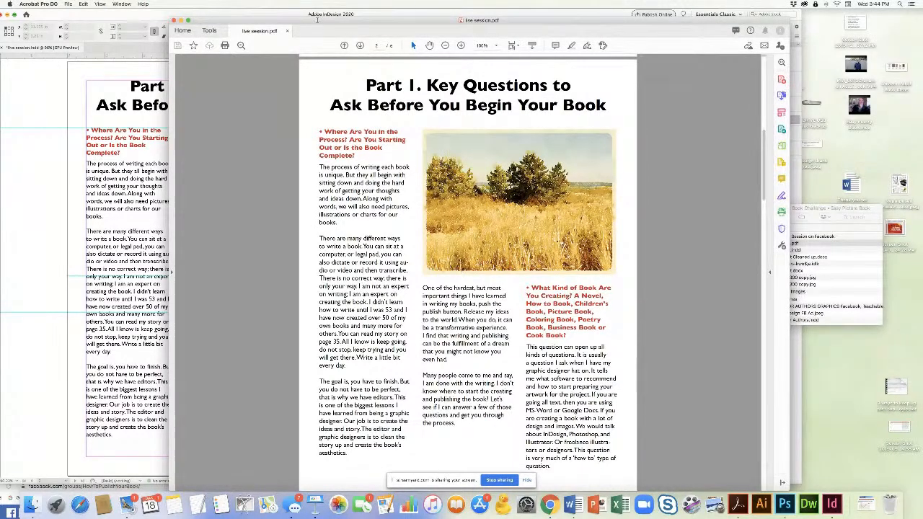
Shift the PDF window aside, switch back to InDesign and reposition its window so the whole Part 1 spread is visible
left_click_drag(317, 20, 462, 20)
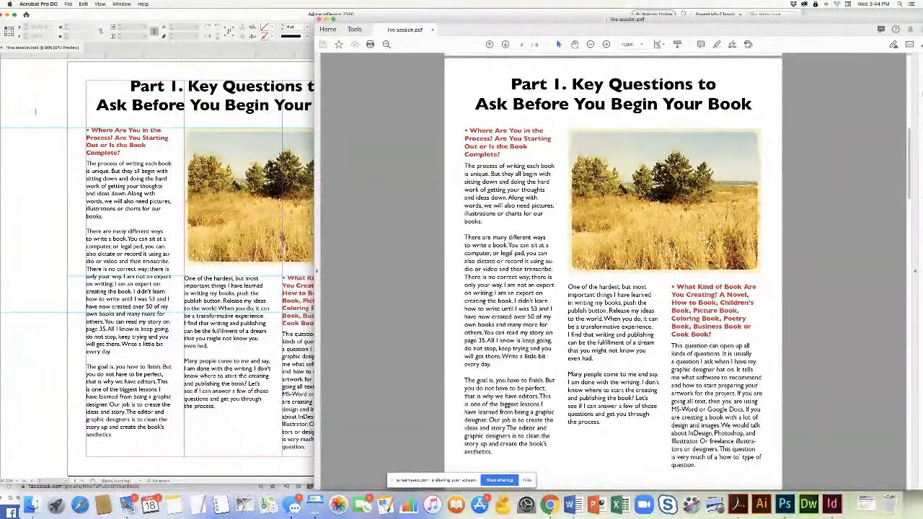
left_click(240, 23)
left_click_drag(245, 13, 321, 14)
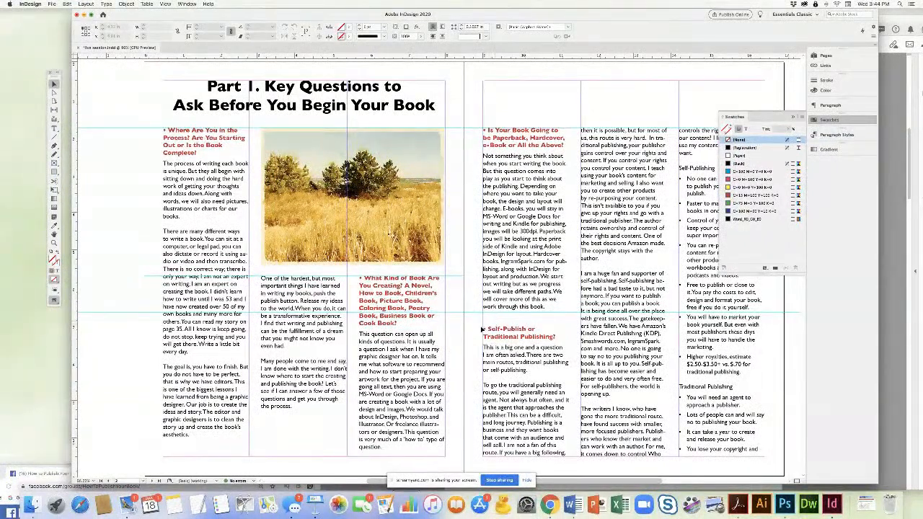
Highlight a passage in the first column's second paragraph with the Type tool, and return to the Selection tool
key("t")
left_click_drag(192, 254, 232, 322)
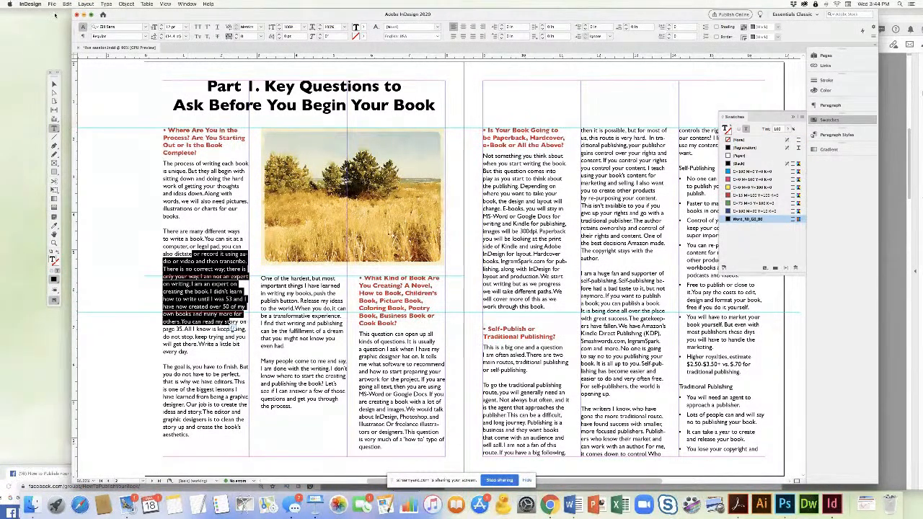
left_click(53, 85)
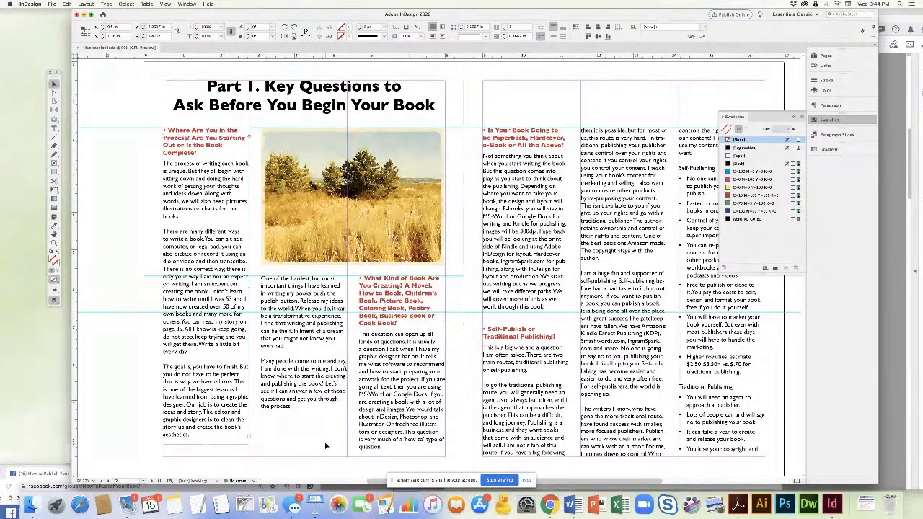
Switch to Chrome, move the course admin window, bring up the StreamYard studio and set the broadcast to the single-camera layout
left_click(55, 476)
left_click_drag(141, 474, 180, 406)
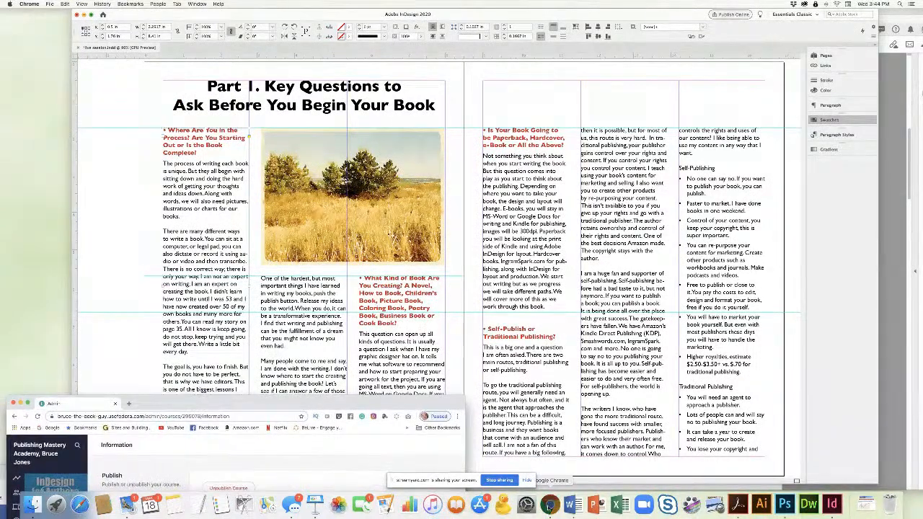
left_click(549, 506)
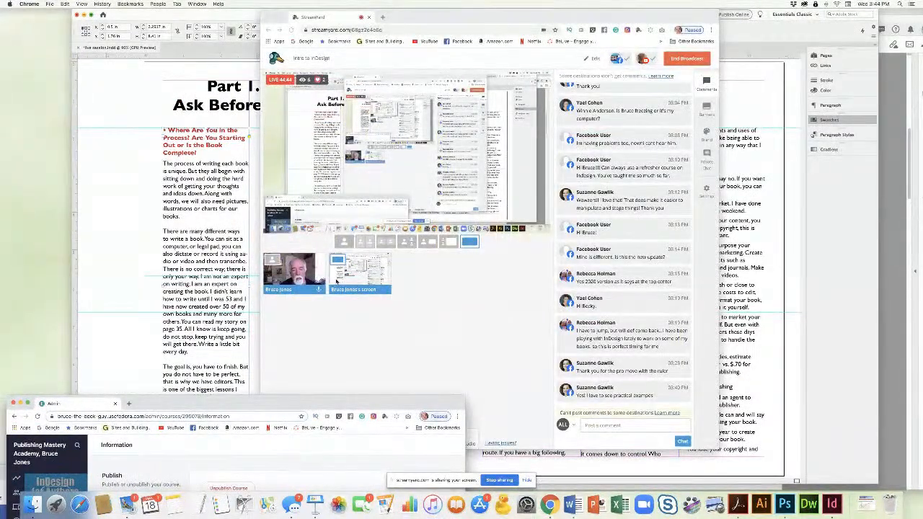
left_click(345, 242)
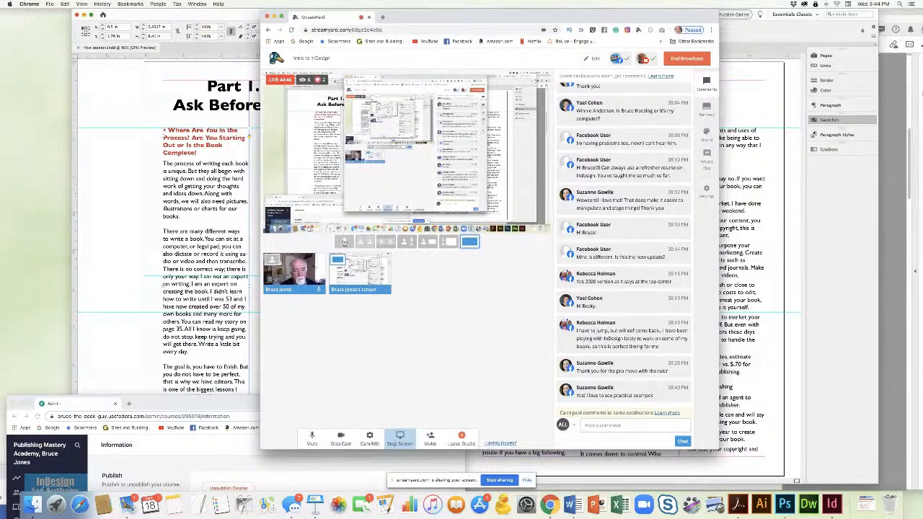